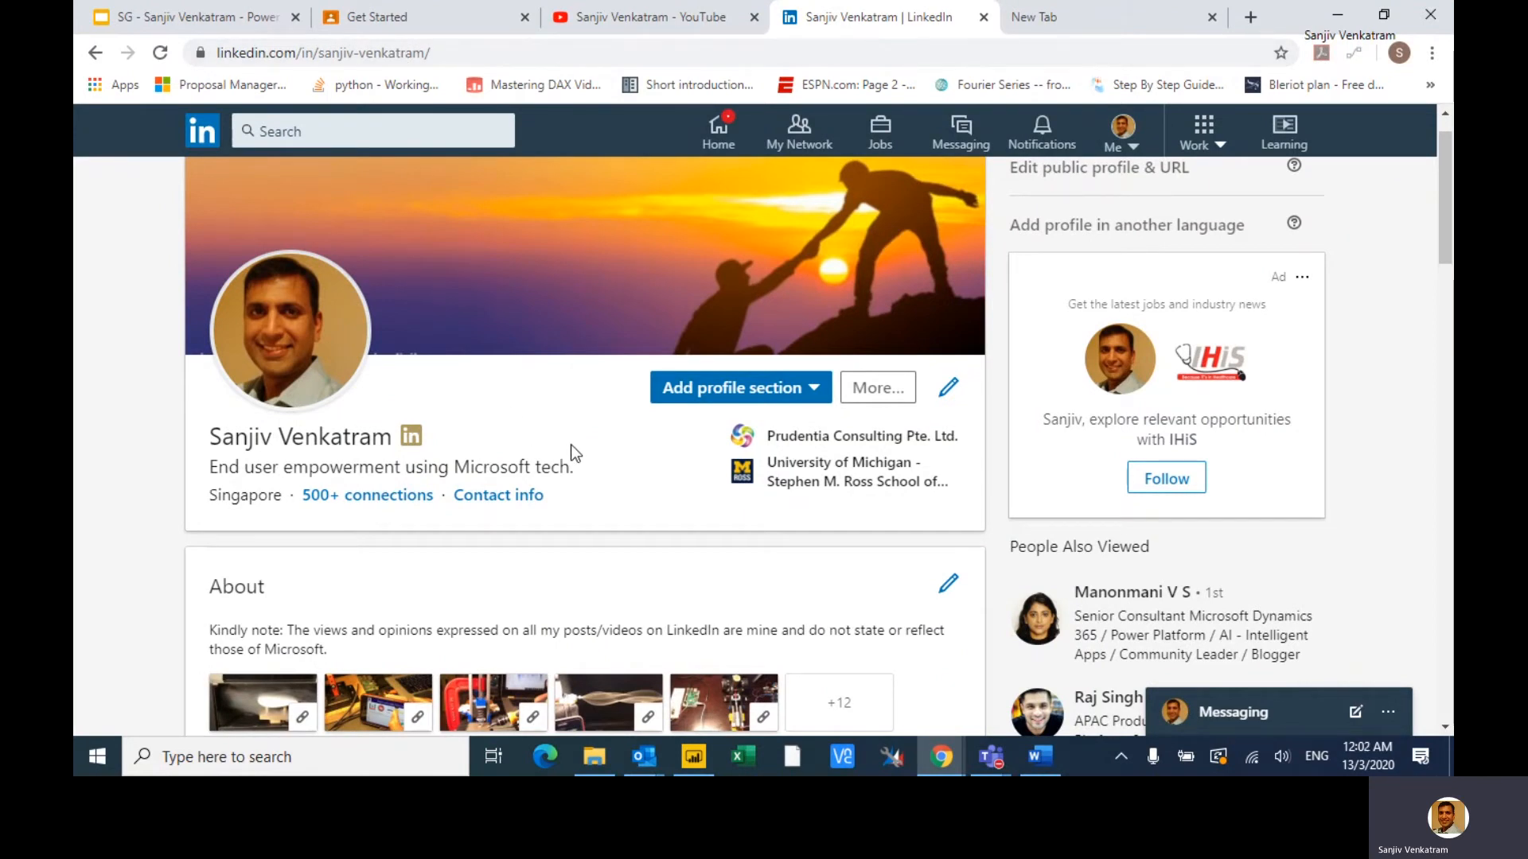
- Show the YouTube channel page, and open the recent Excel workbook "Data analysis and analytics using excel and power pivot.xlsx"
click(659, 26)
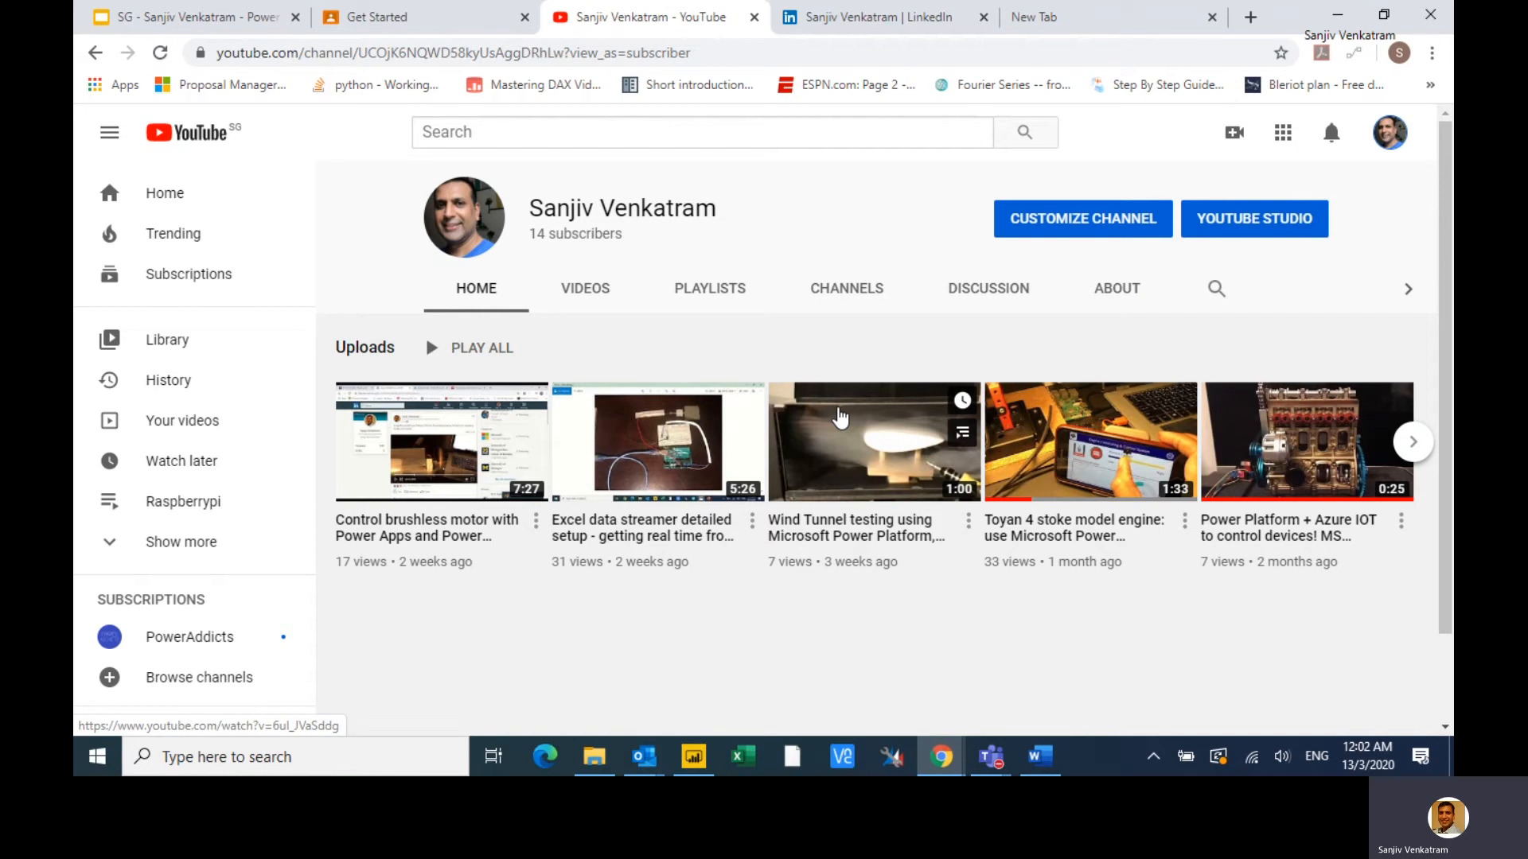
click(751, 764)
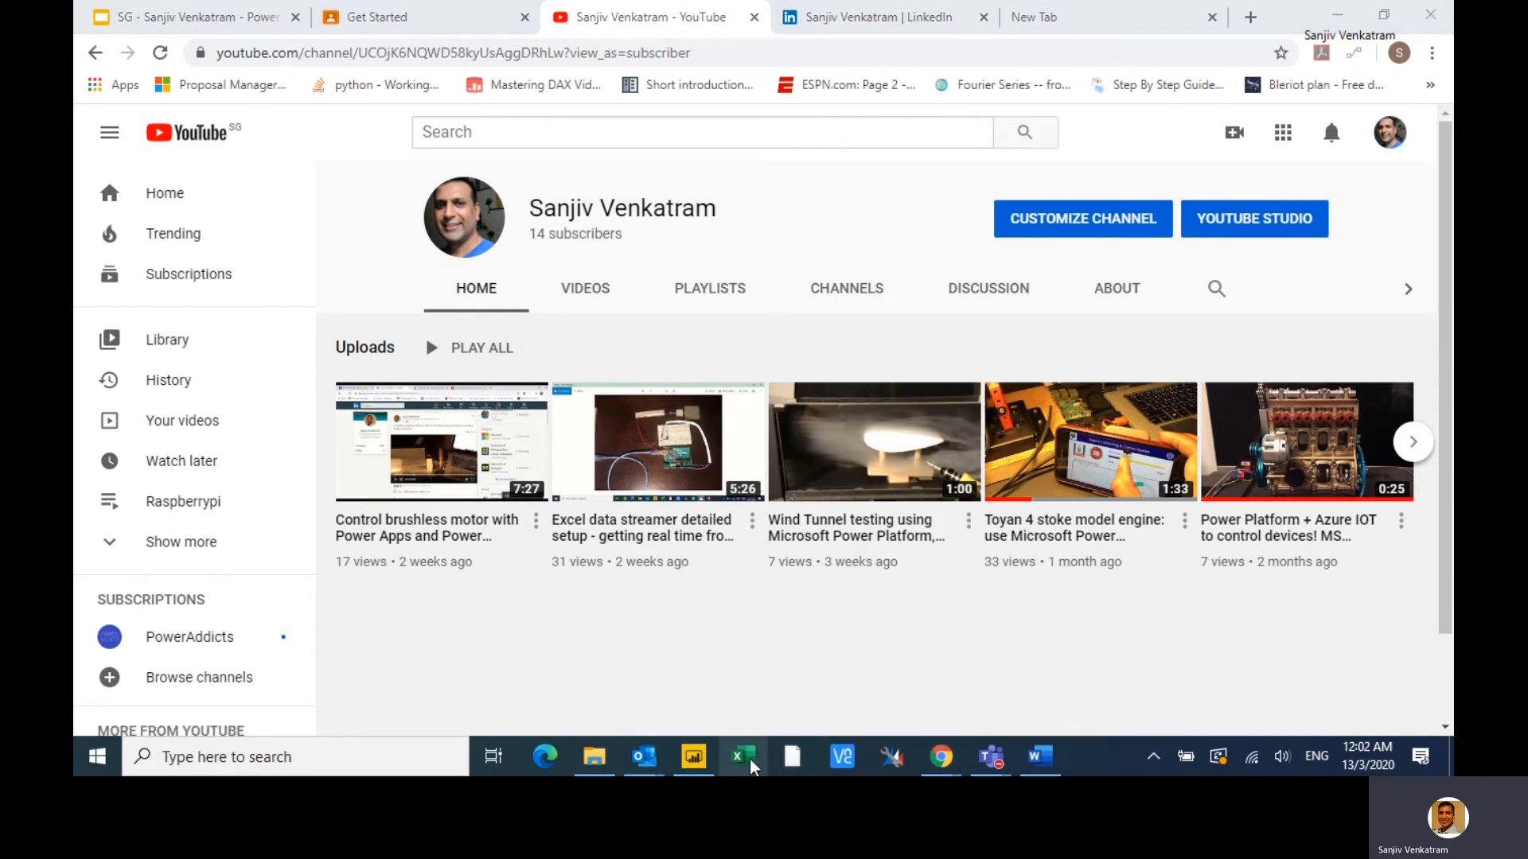
right_click(752, 764)
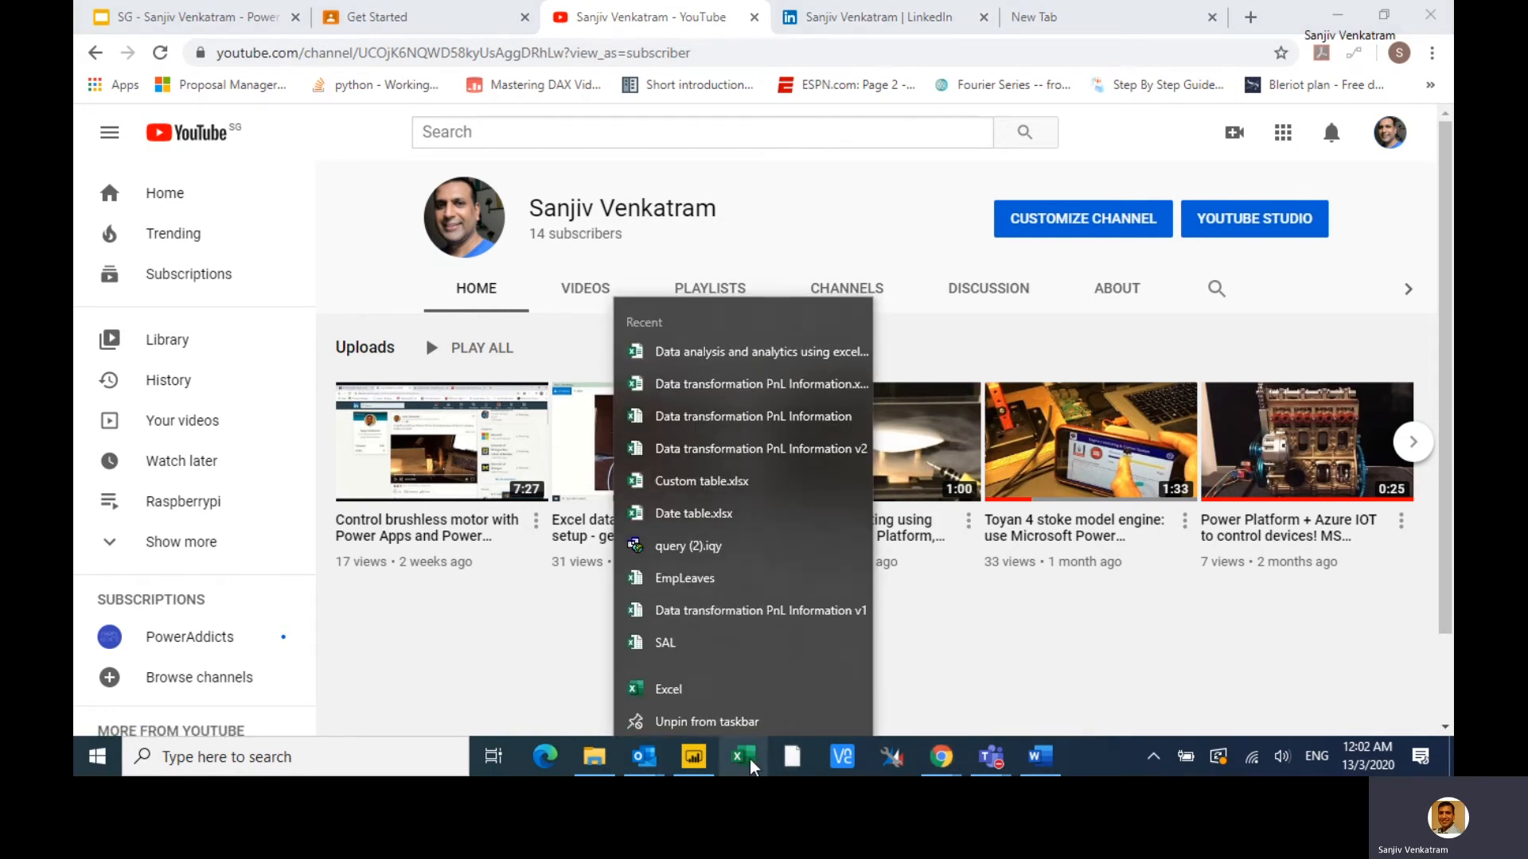
click(760, 354)
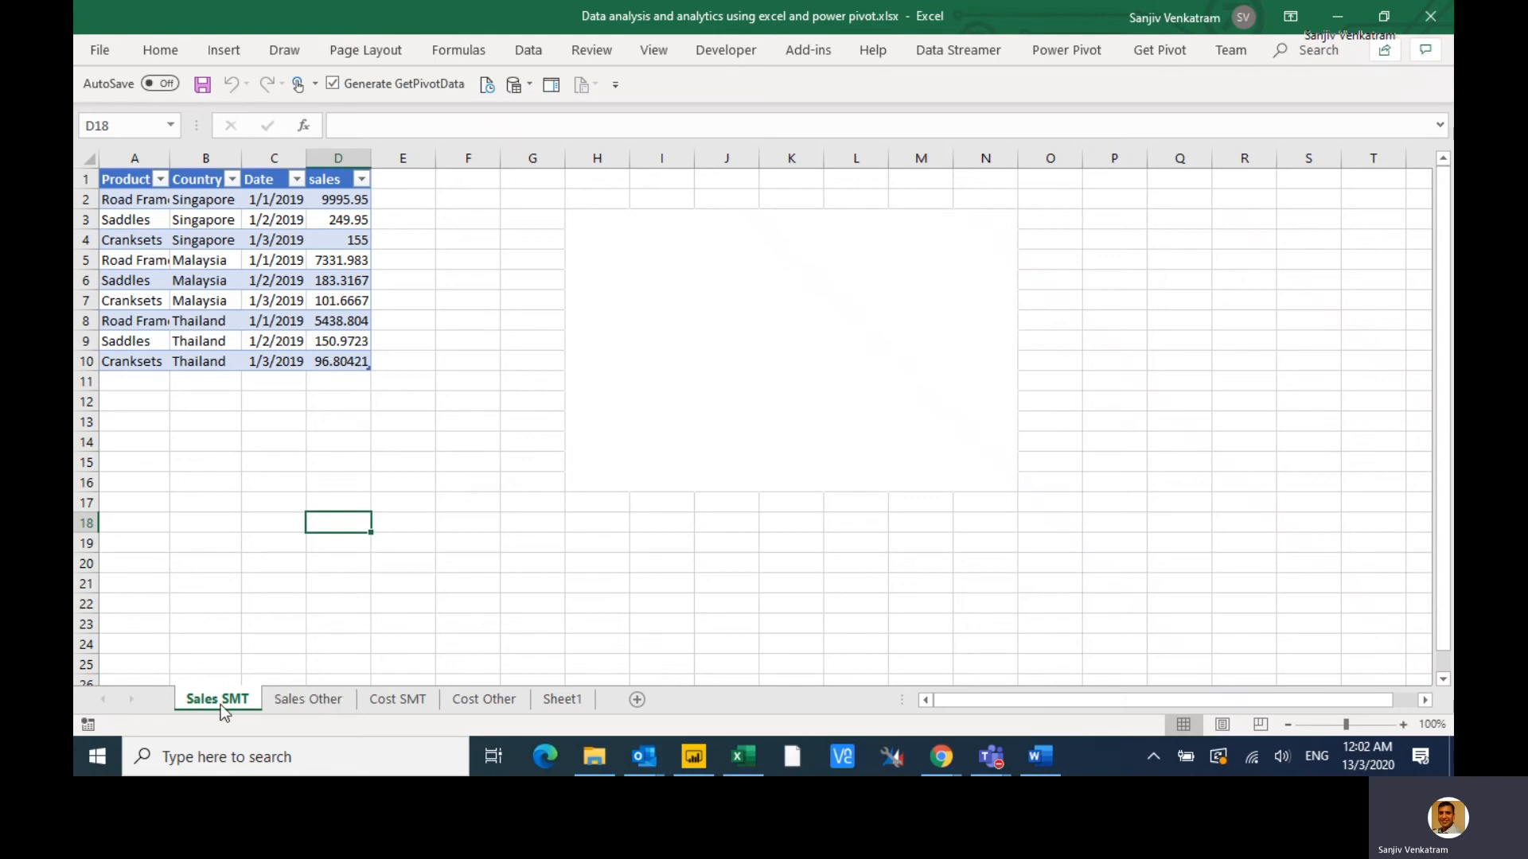
- Review the data on the Sales SMT, Sales Other, Cost SMT, Cost Other and Sheet1 worksheets
click(306, 700)
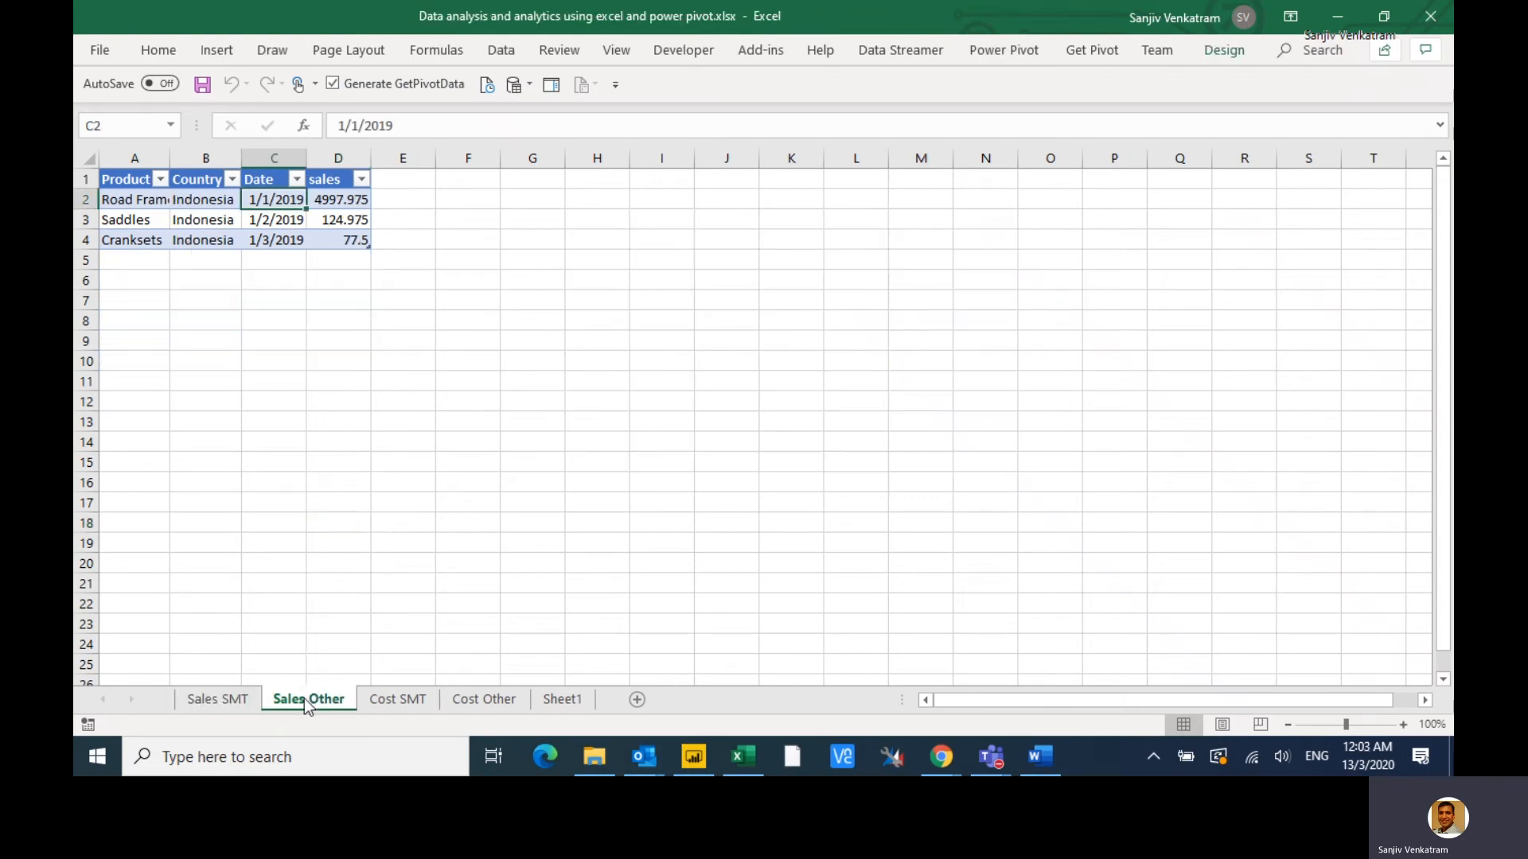
click(390, 700)
click(460, 700)
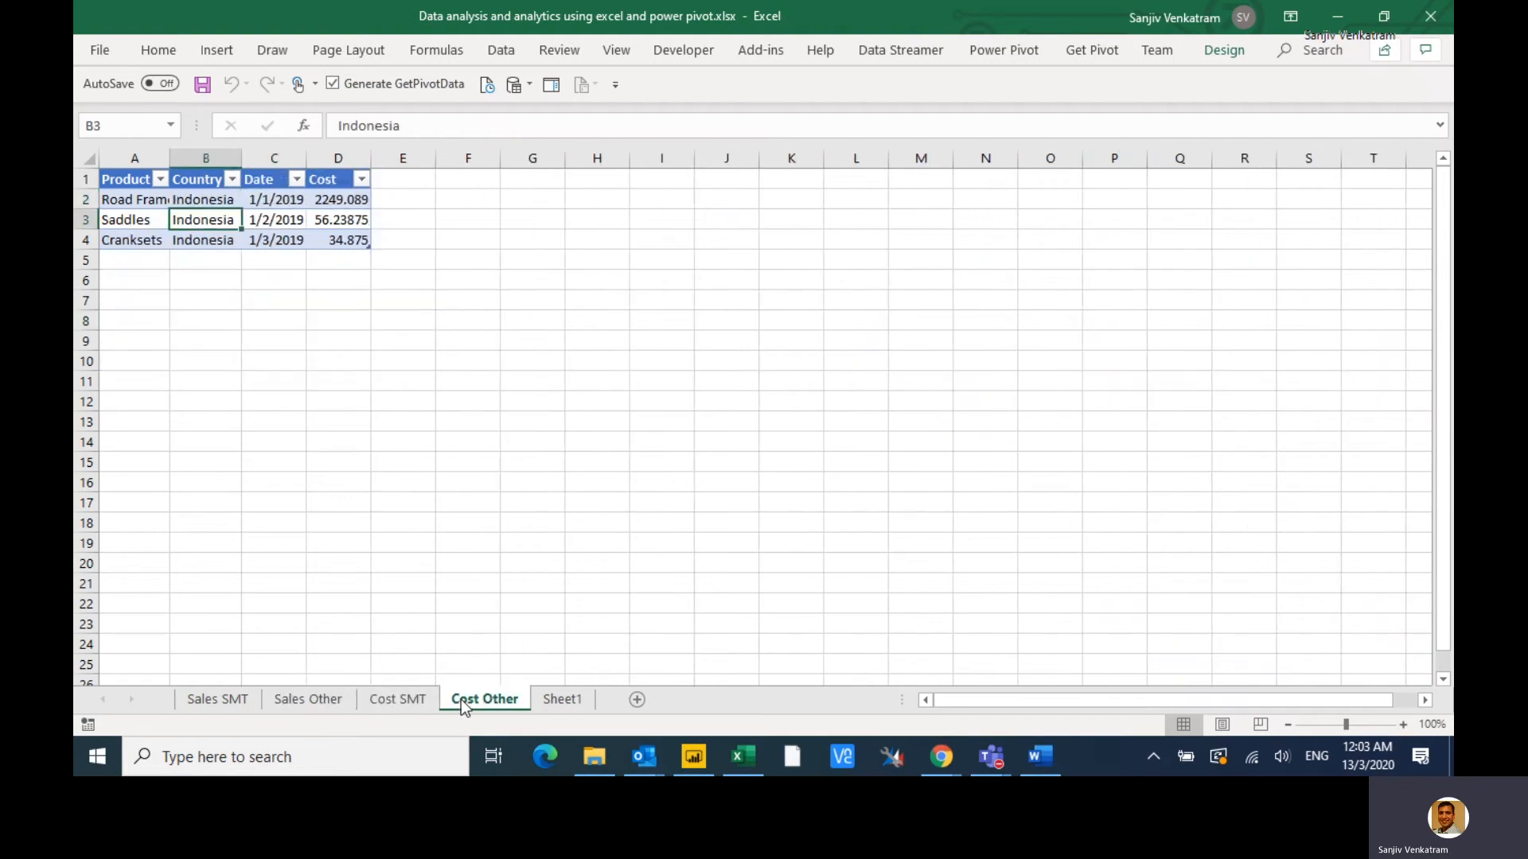
click(560, 700)
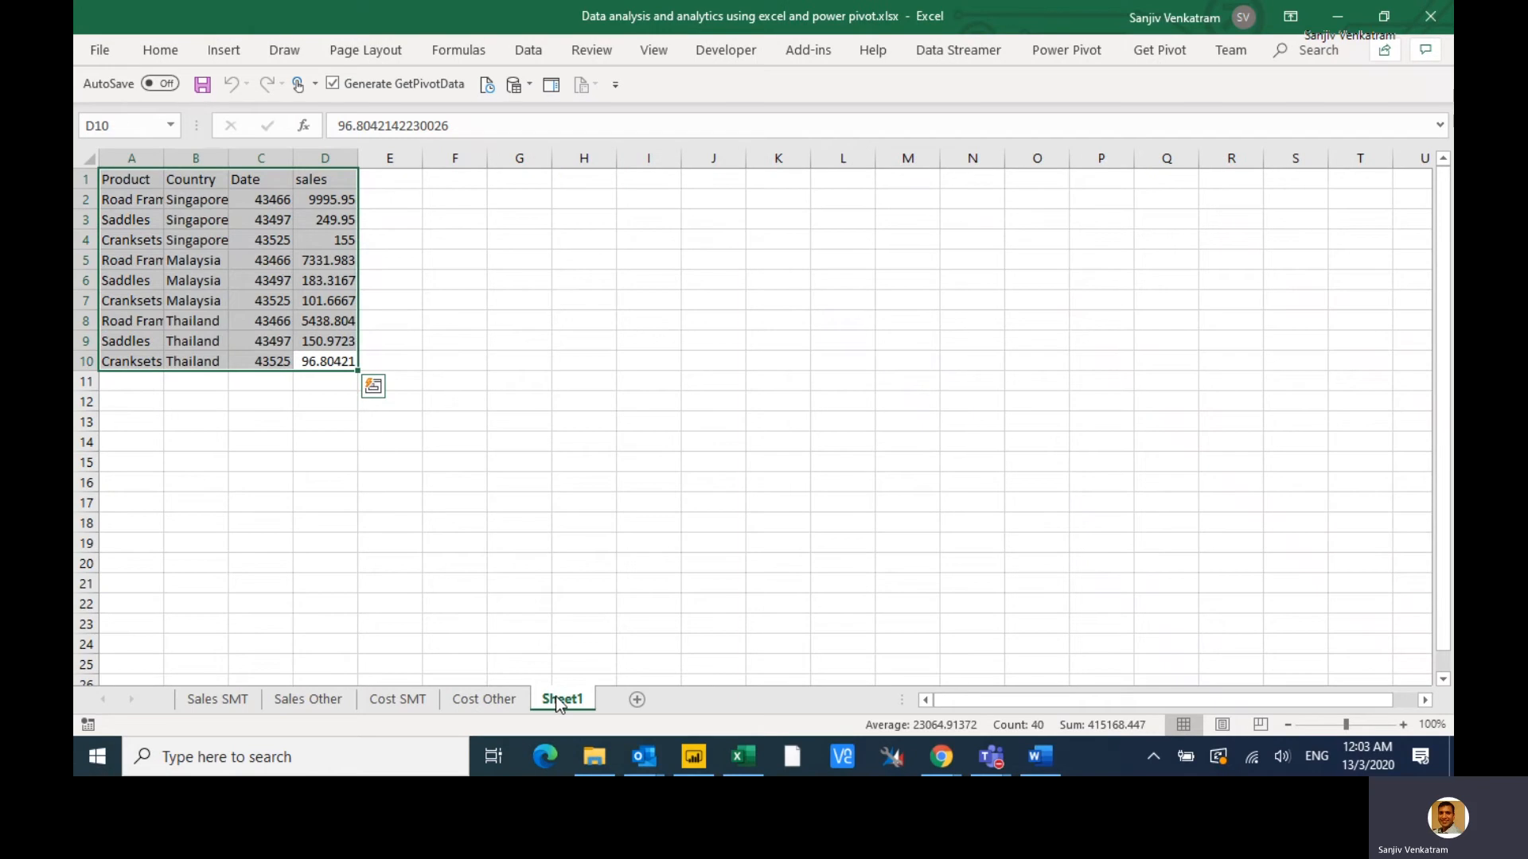
click(238, 701)
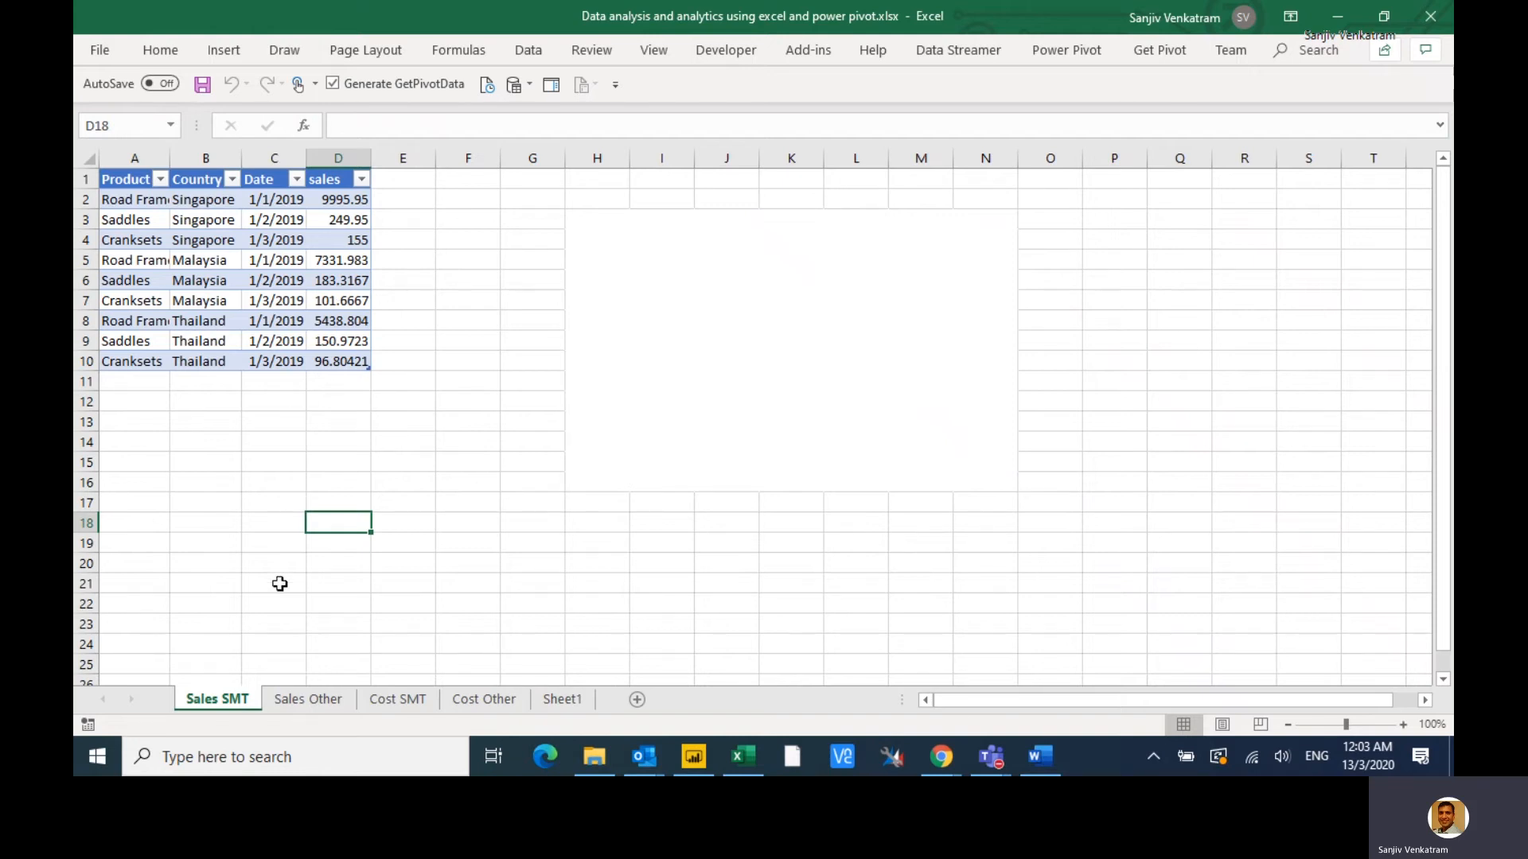
click(309, 700)
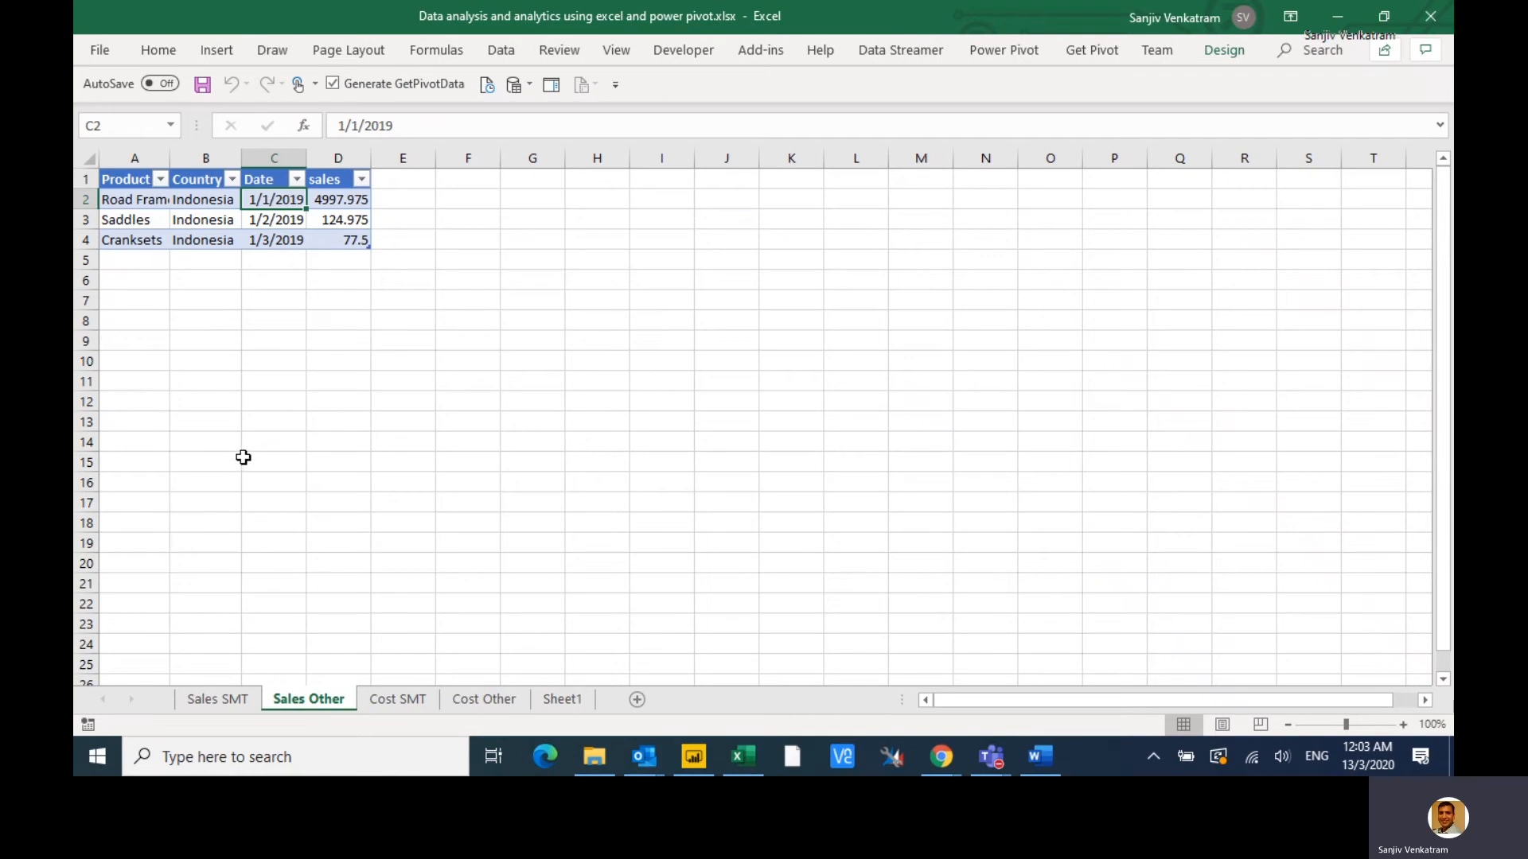
click(214, 235)
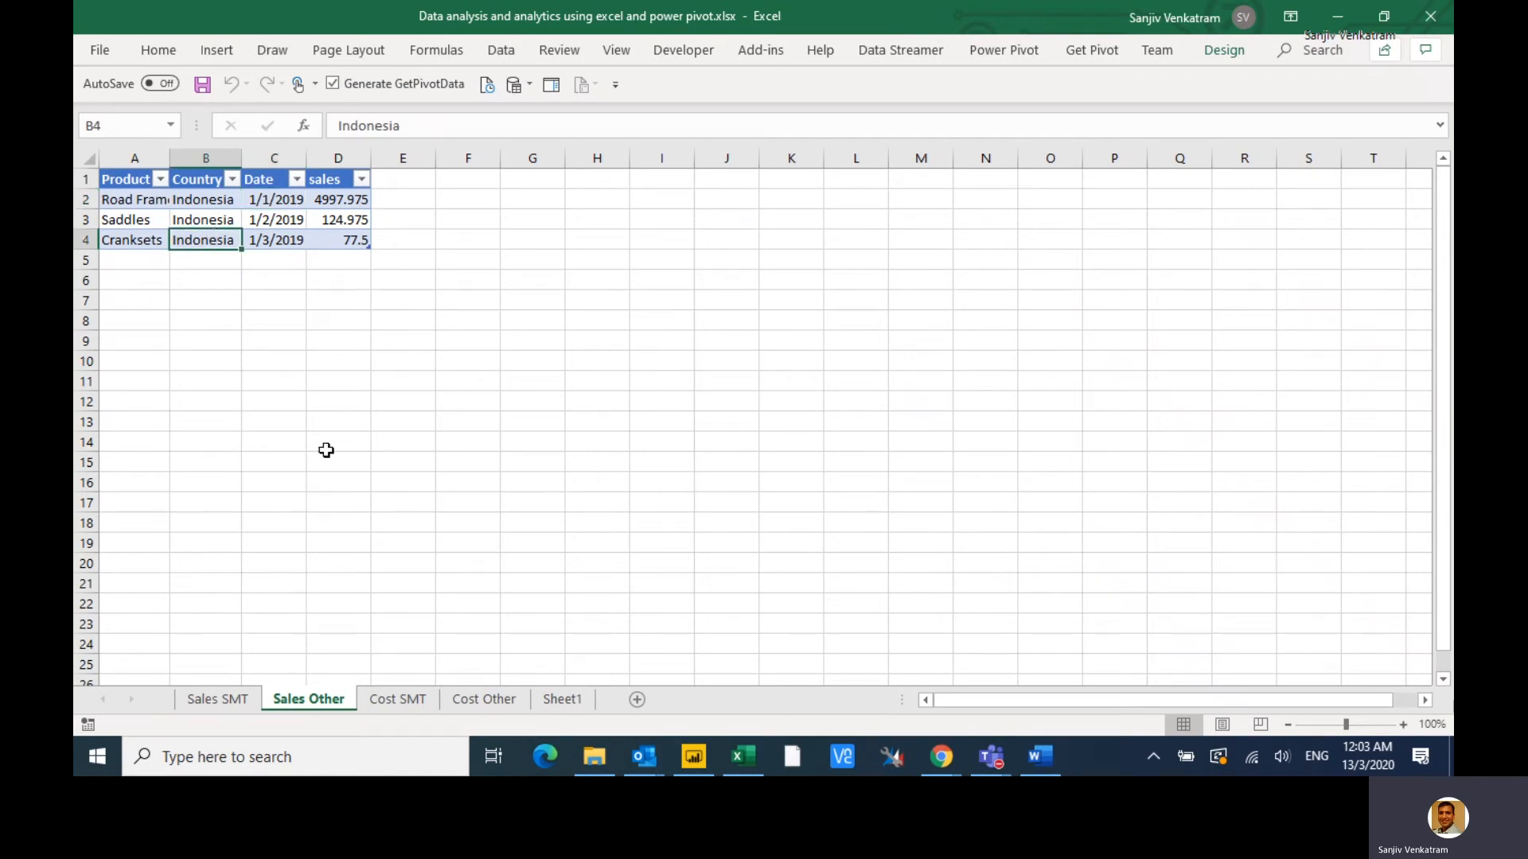
click(415, 709)
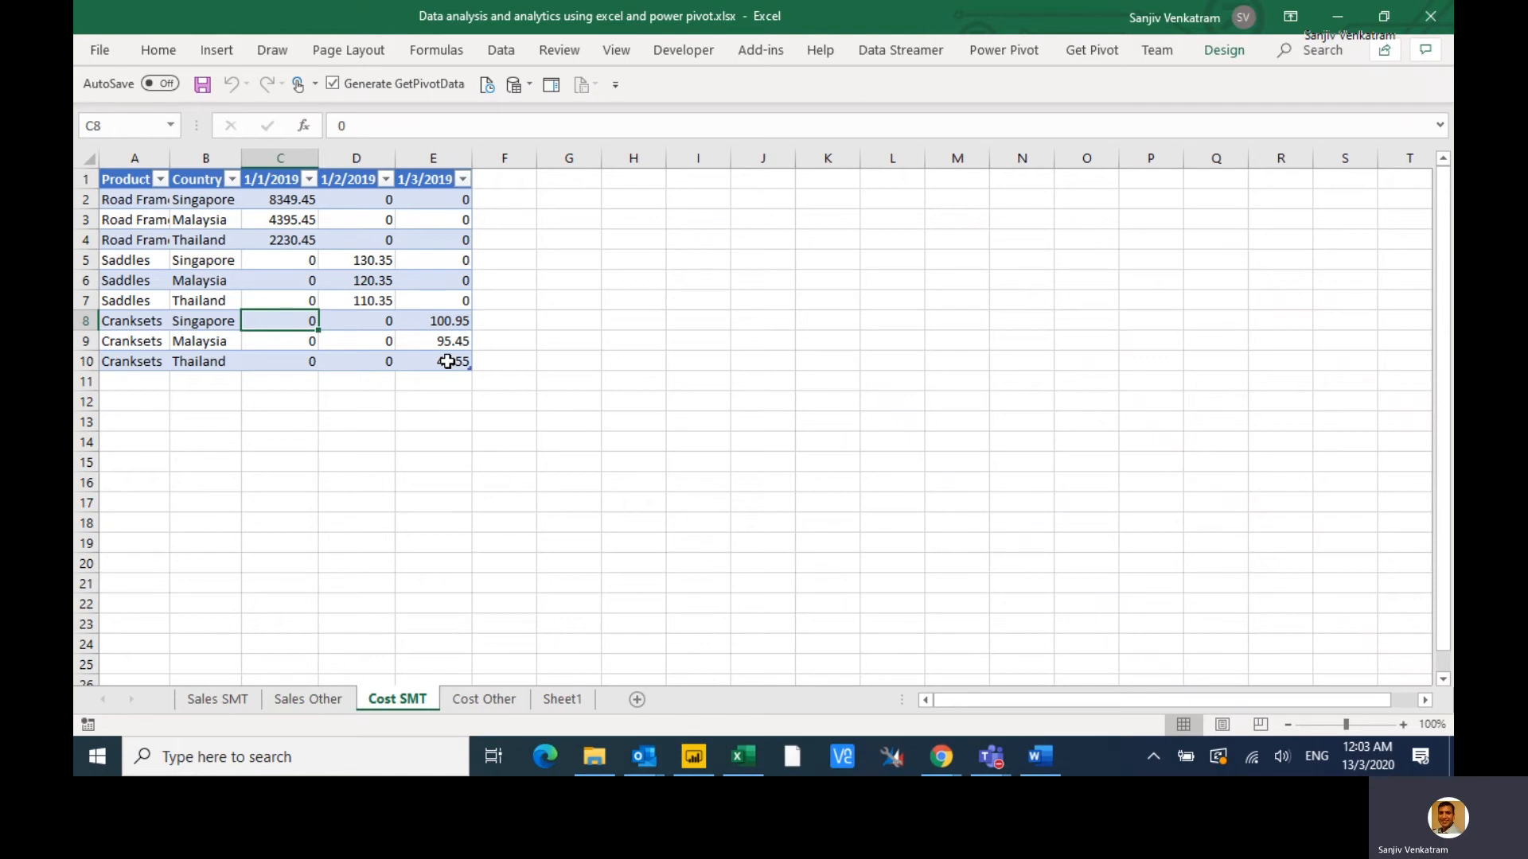
click(483, 702)
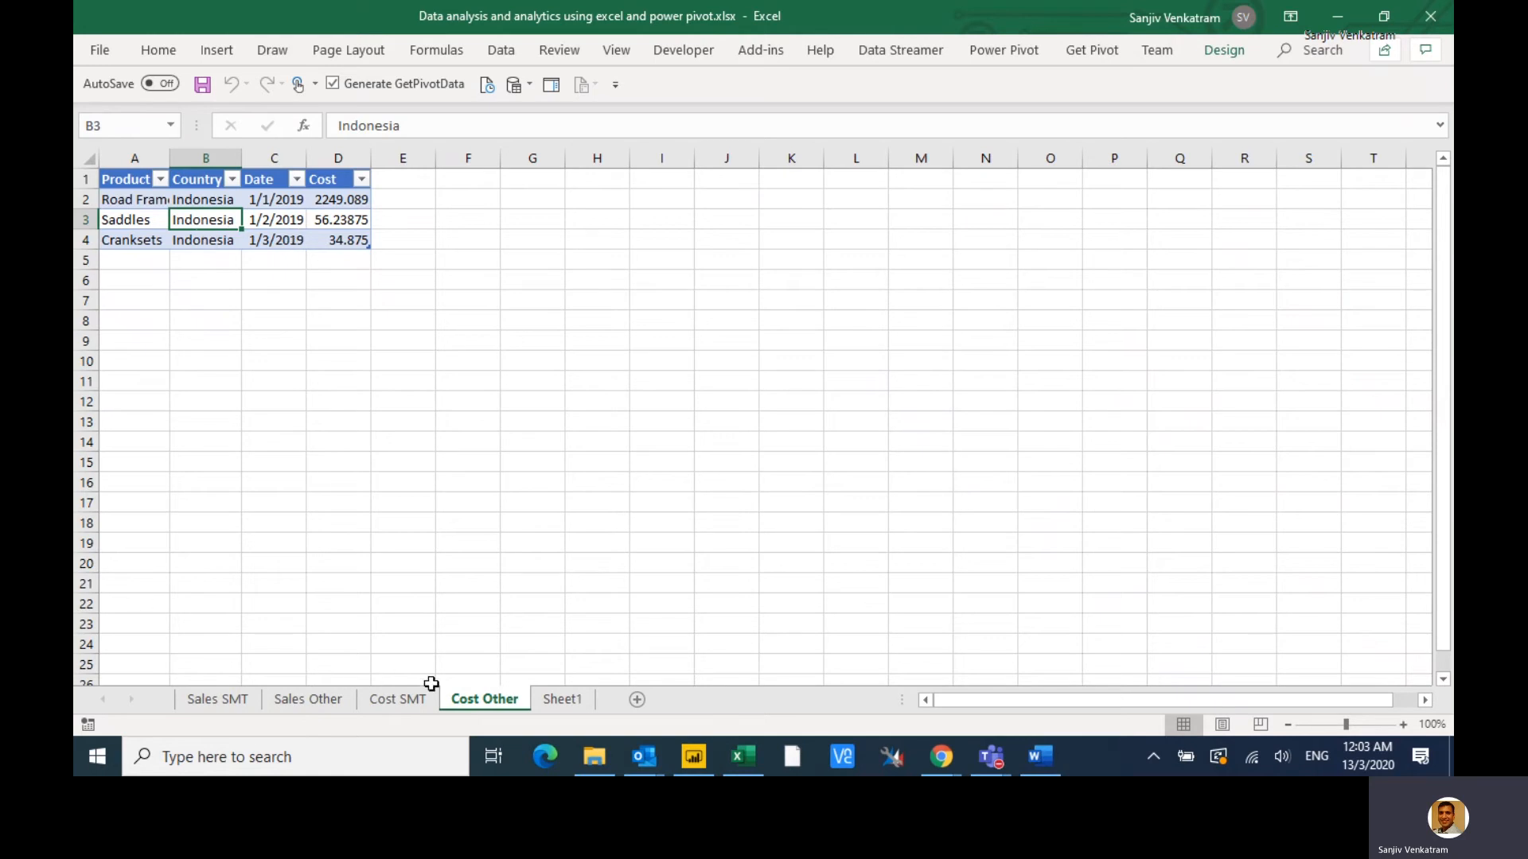
- Convert the range A1:D10 on Sheet1 into a table with headers
click(555, 702)
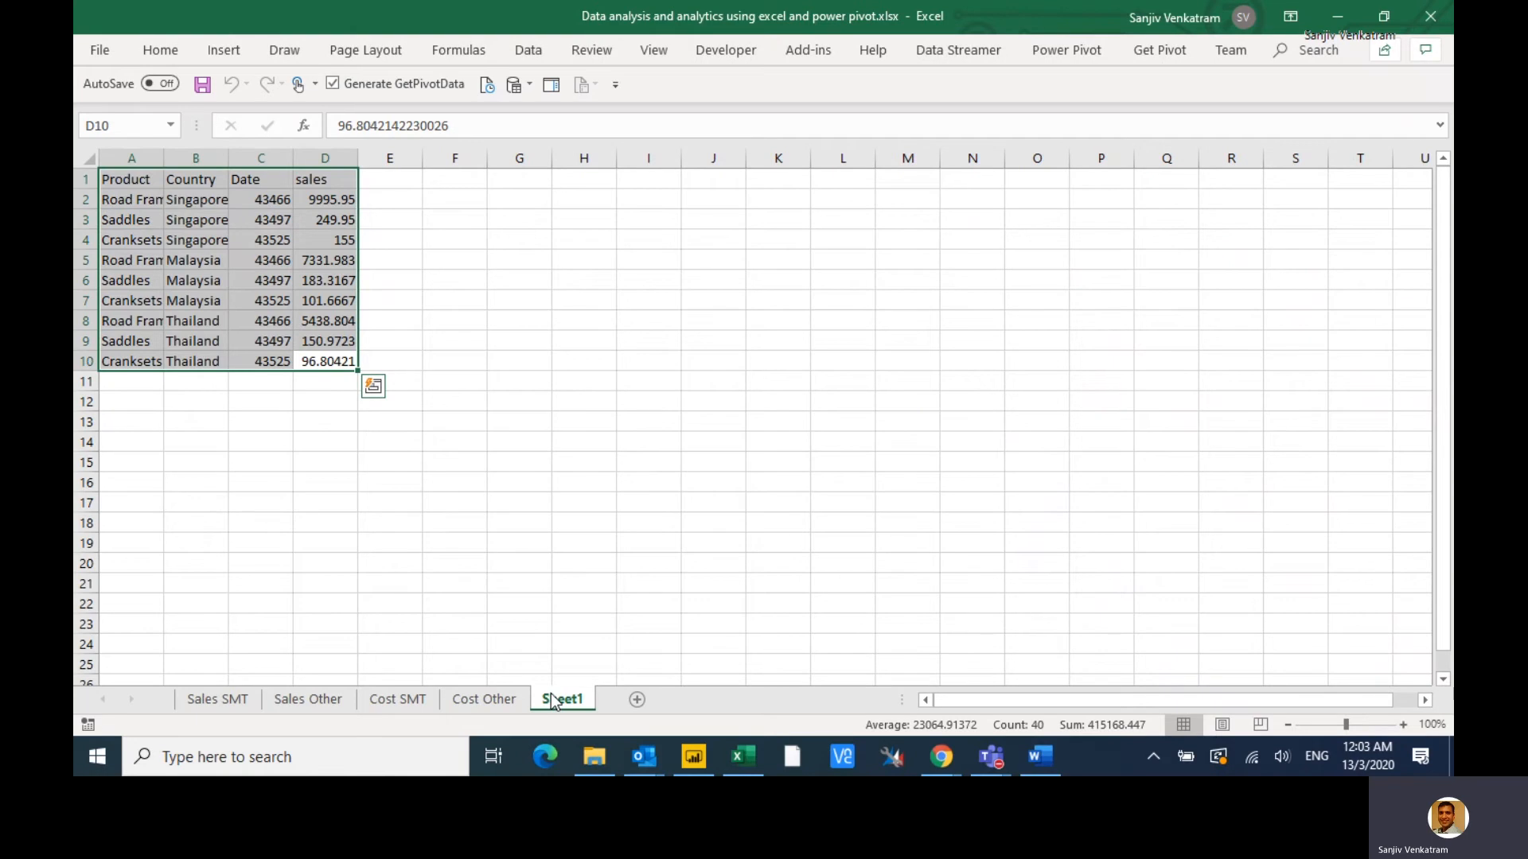
click(323, 328)
drag(344, 364, 87, 183)
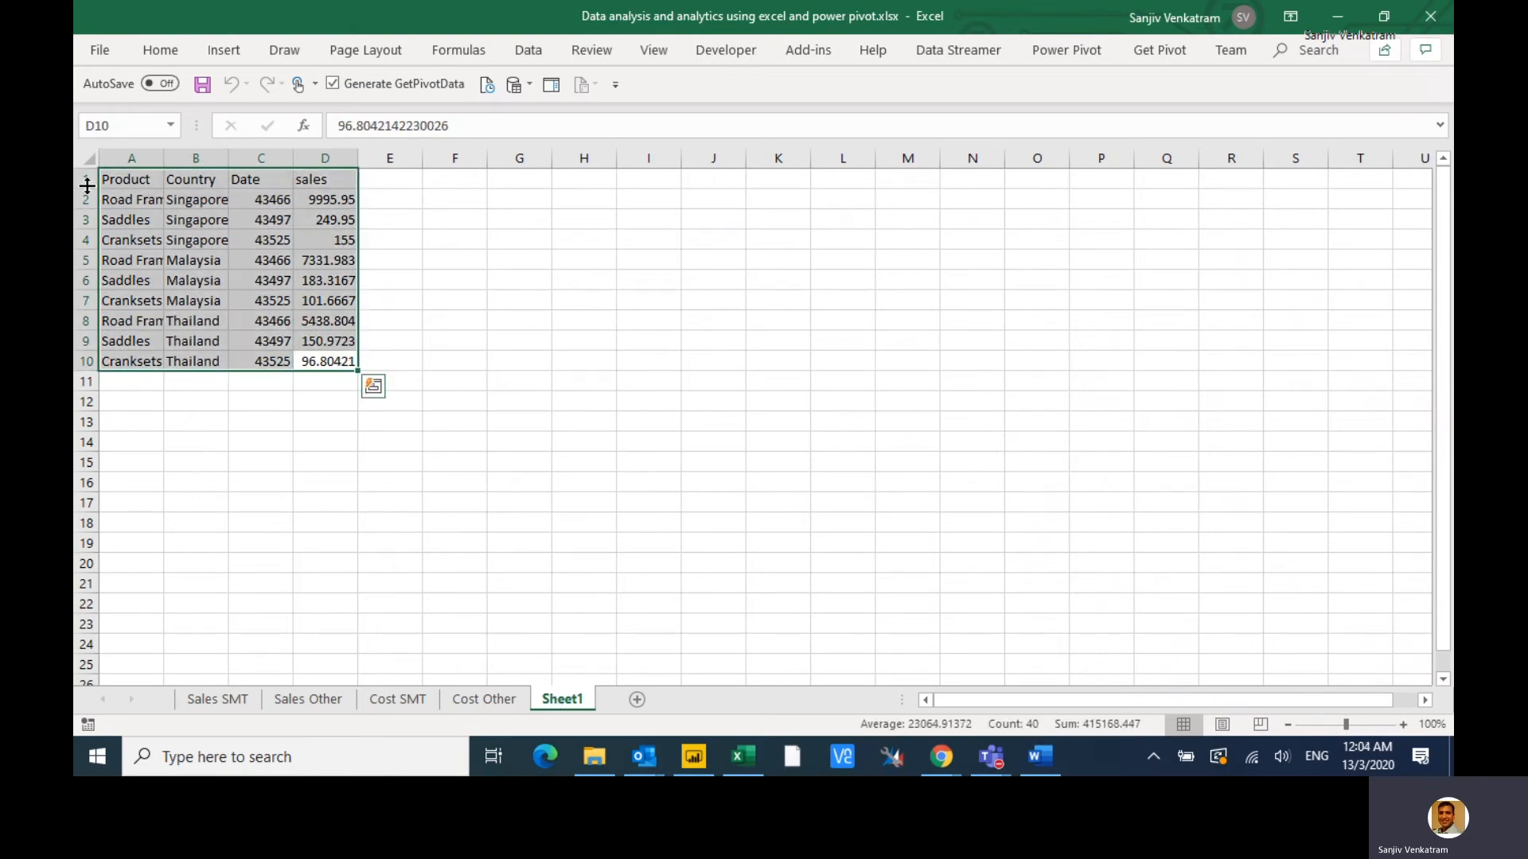
click(229, 54)
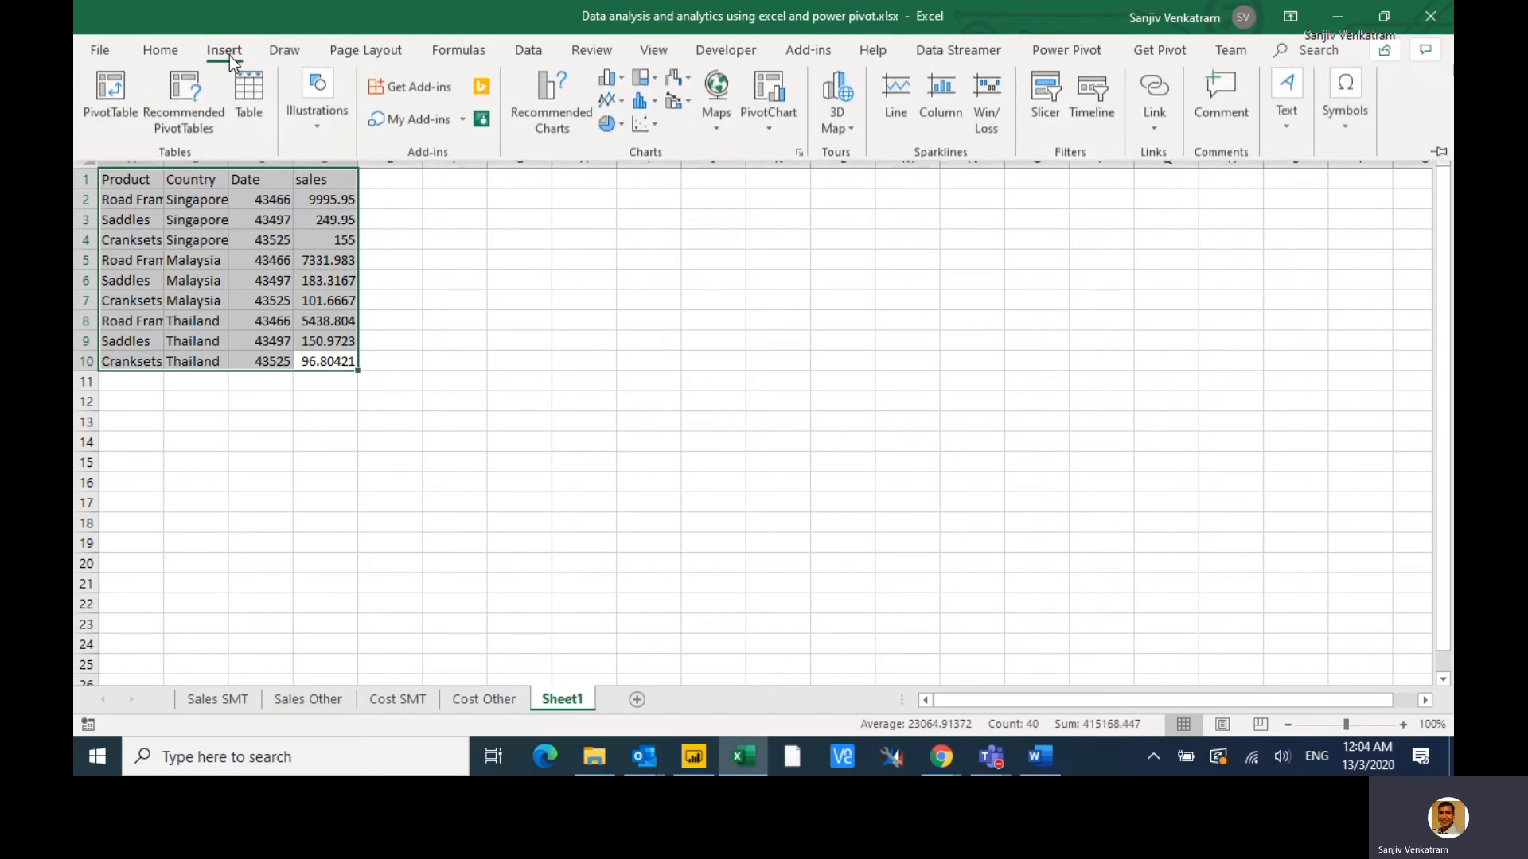
click(242, 99)
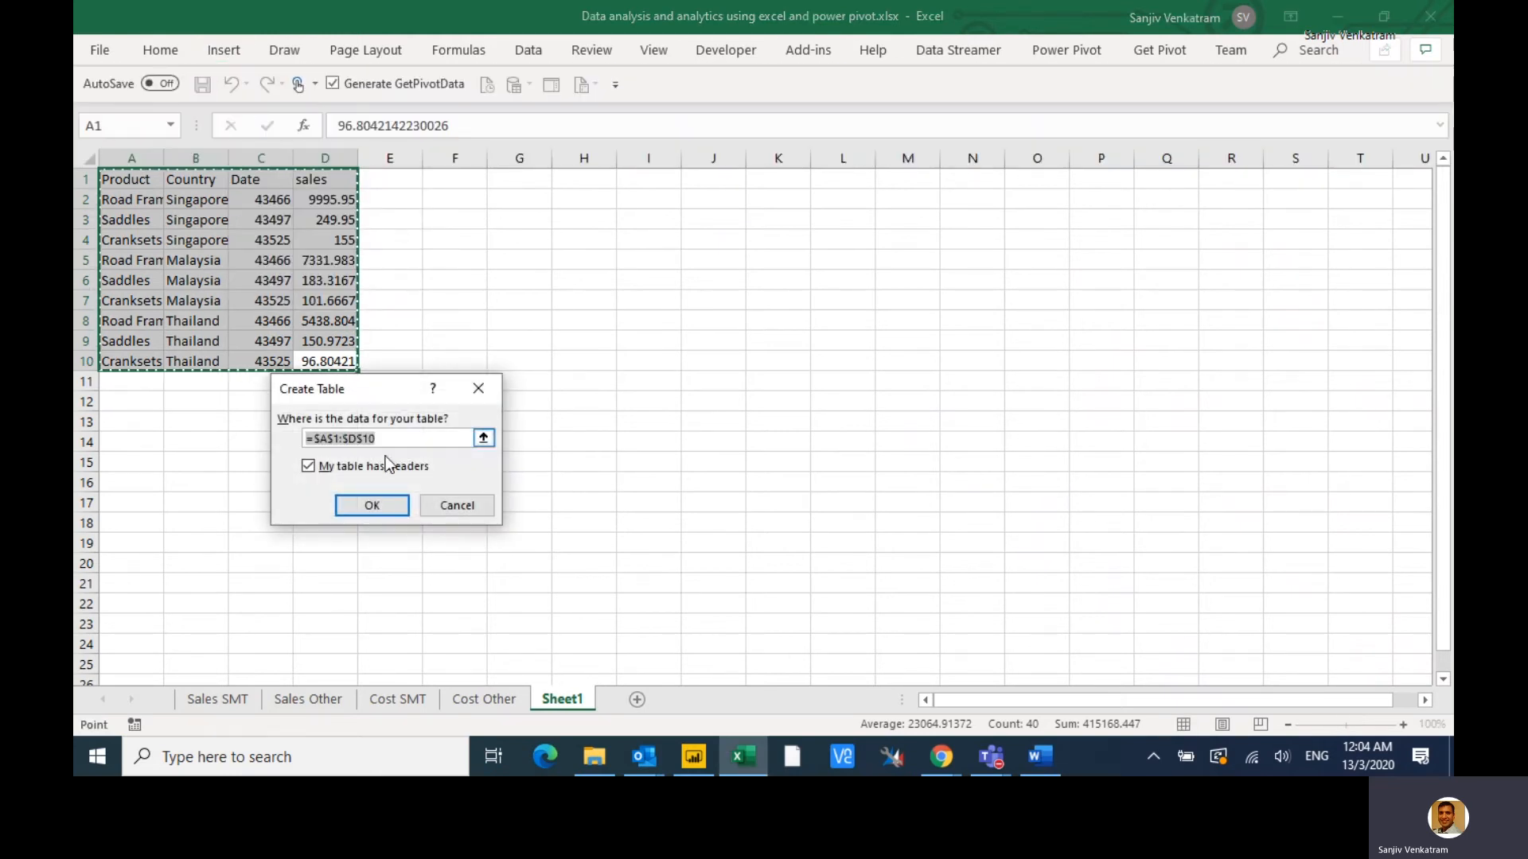
click(392, 500)
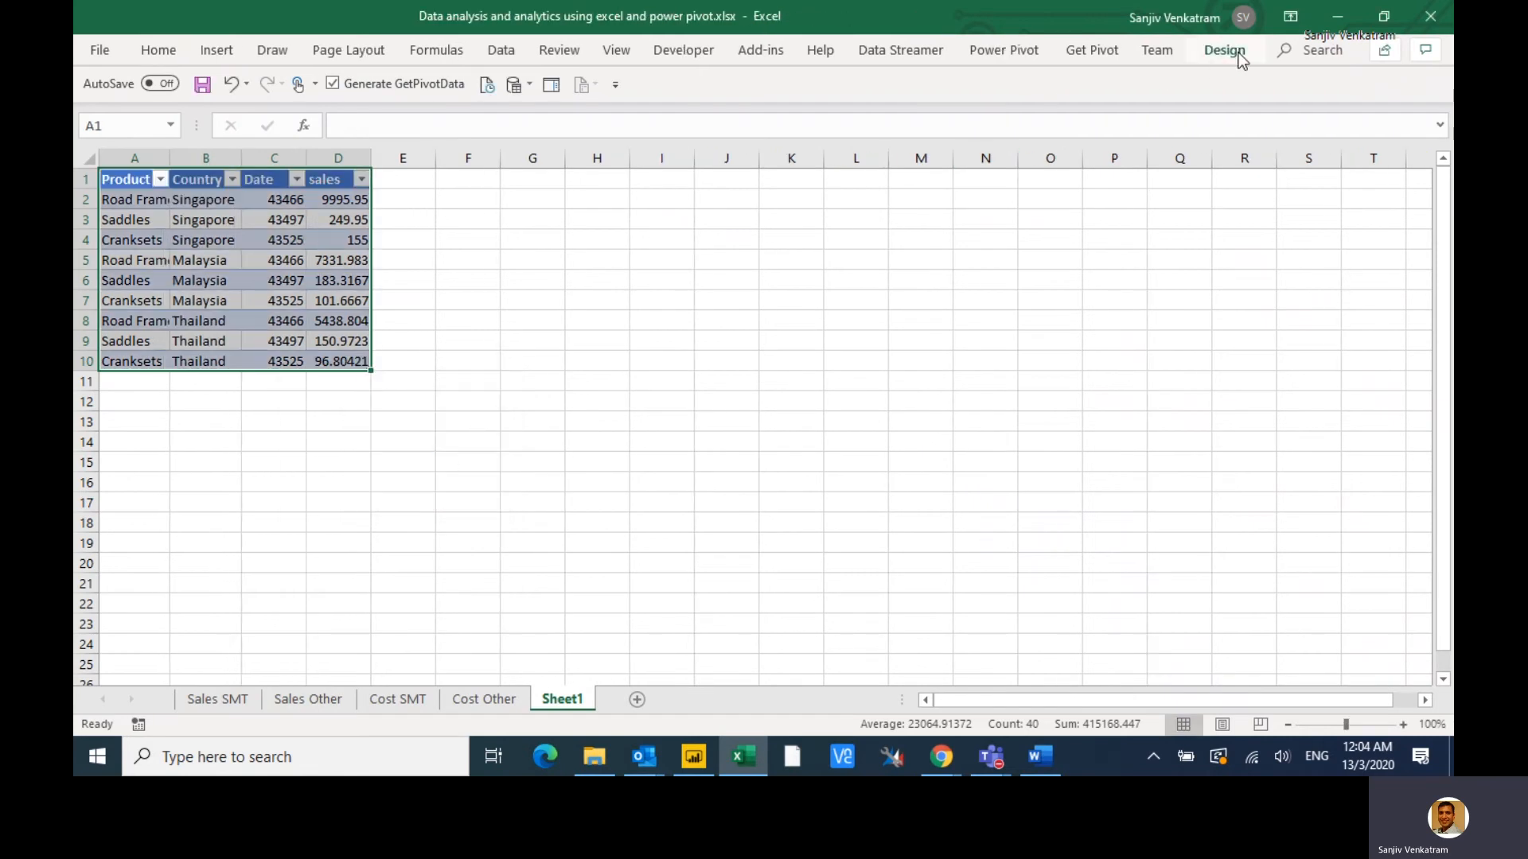
- Inspect the new table's name property and undo the table conversion on Sheet1
click(1238, 54)
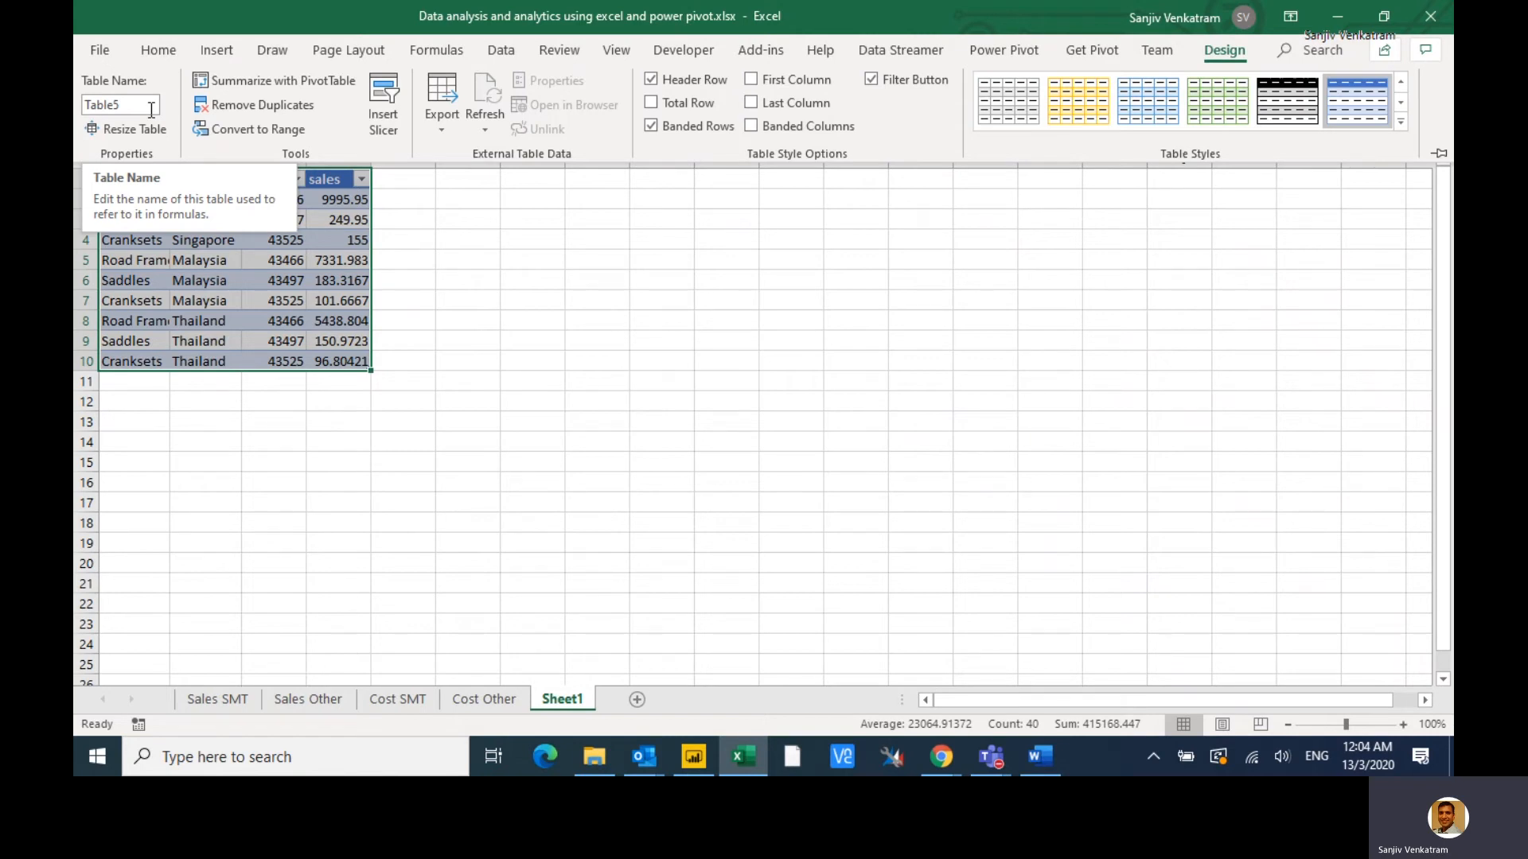
click(490, 376)
click(229, 85)
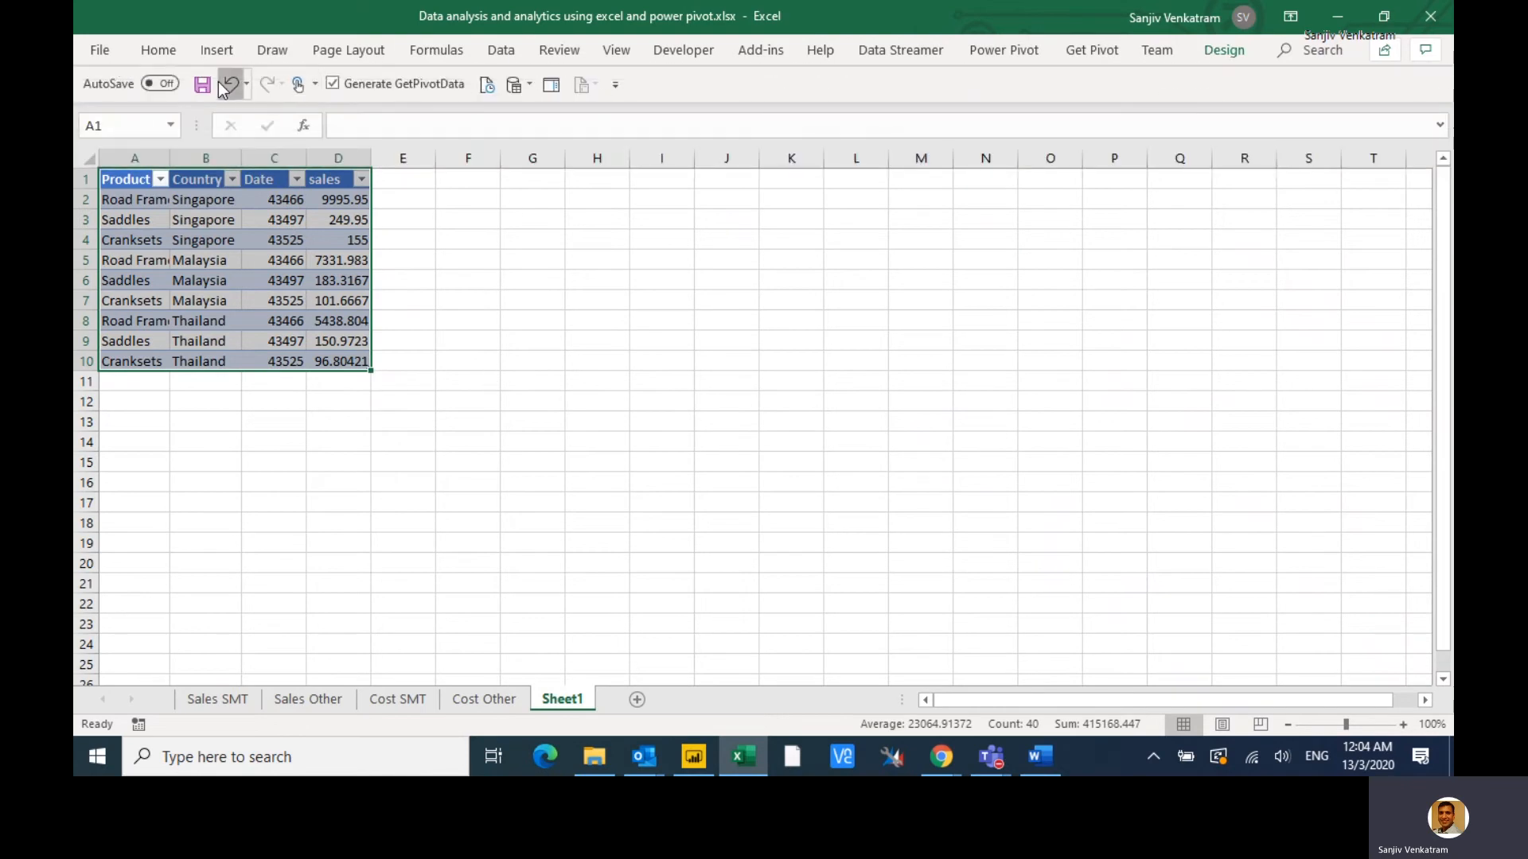
click(450, 358)
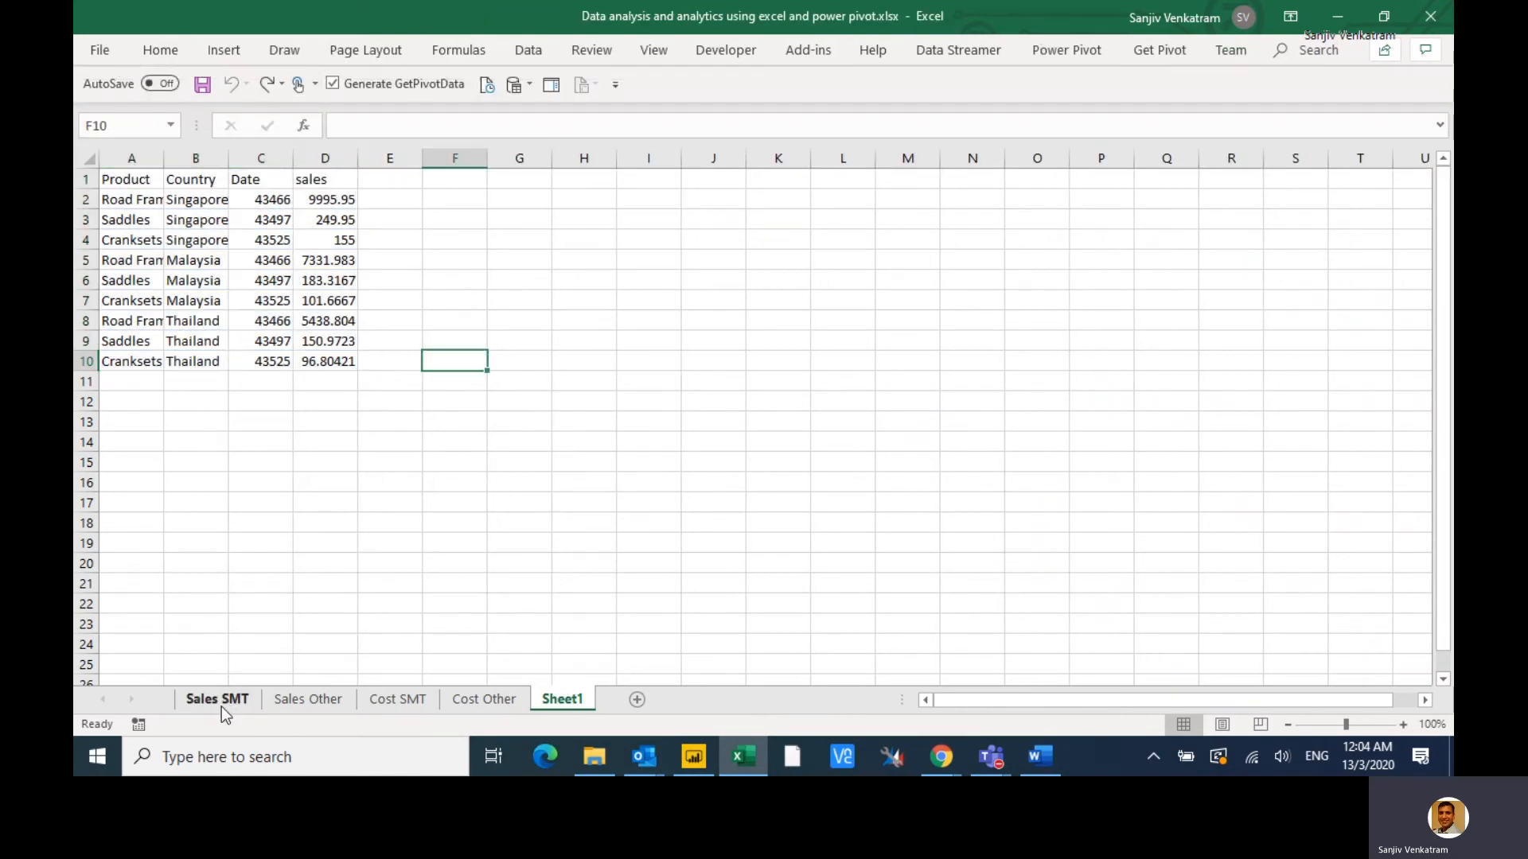
- Return to the Sales SMT sheet, save the workbook and close it
click(226, 706)
click(297, 287)
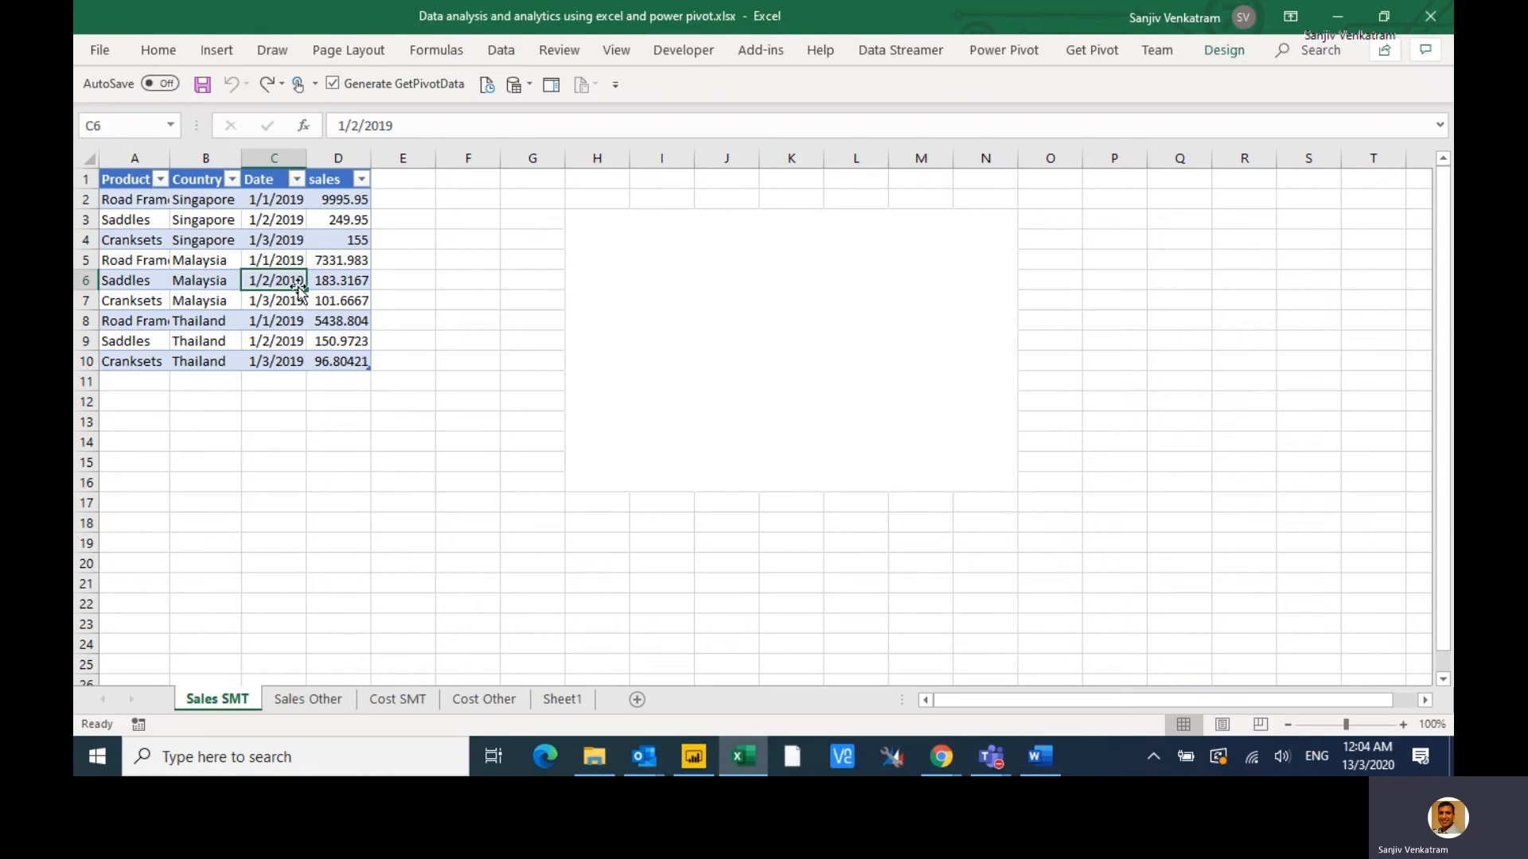
click(206, 84)
click(418, 262)
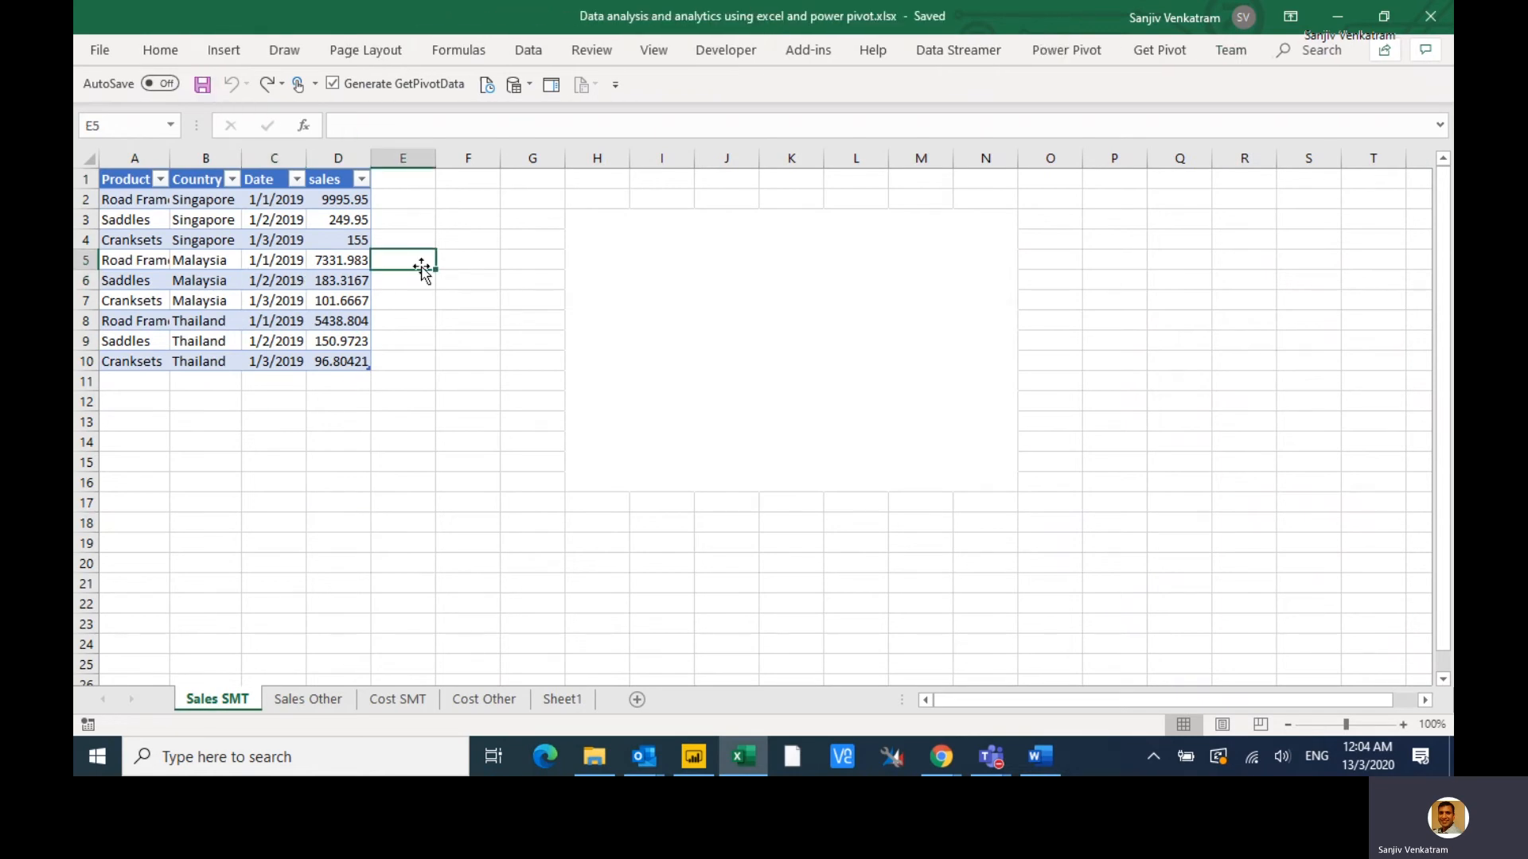
click(1430, 16)
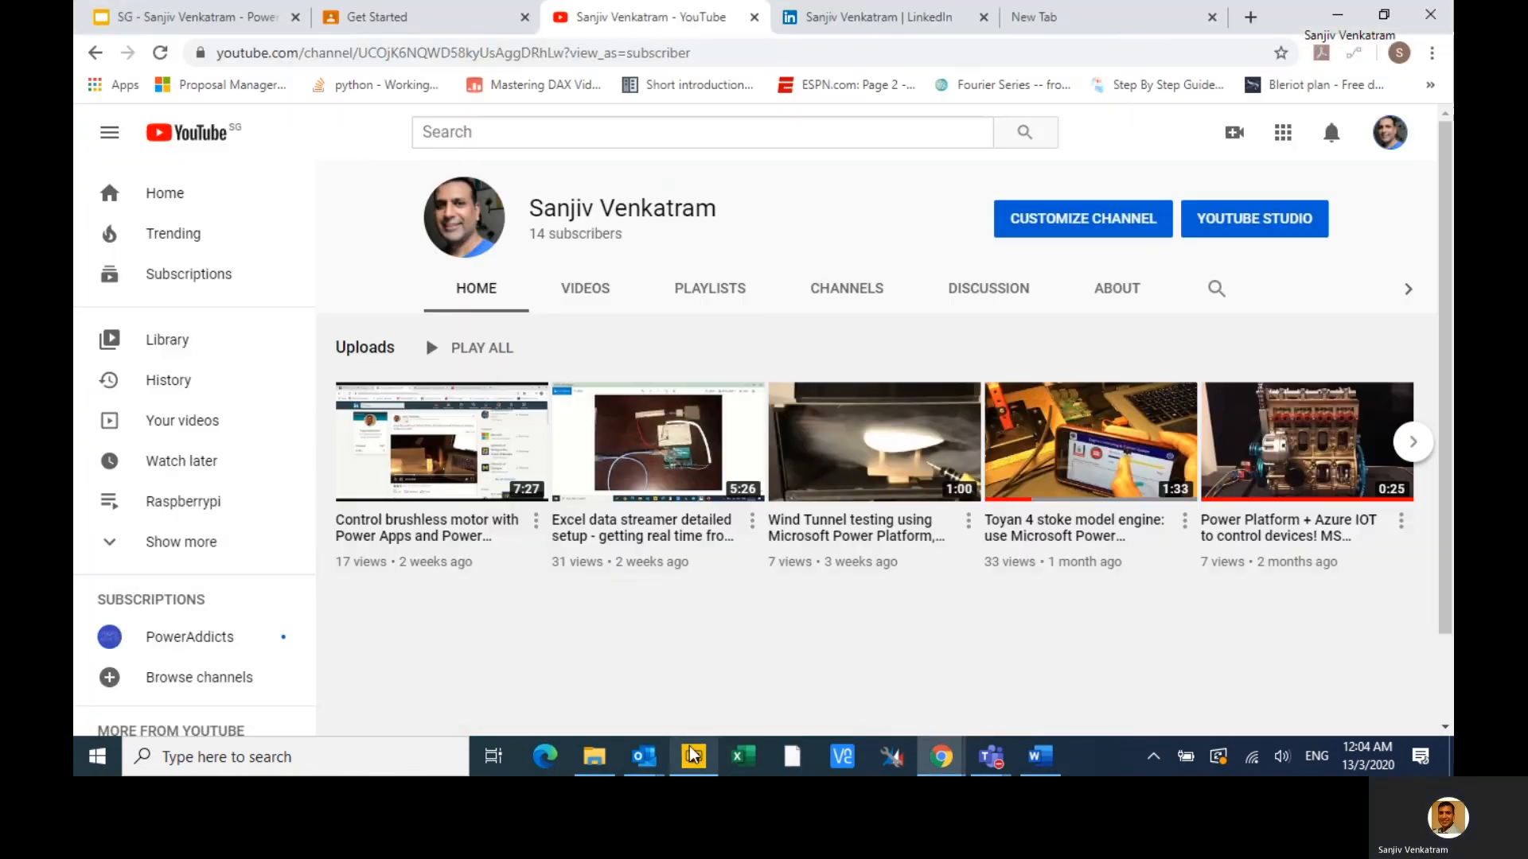
- Switch to the untitled Power BI Desktop report and keep the Home ribbon permanently expanded
mouse_move(694, 756)
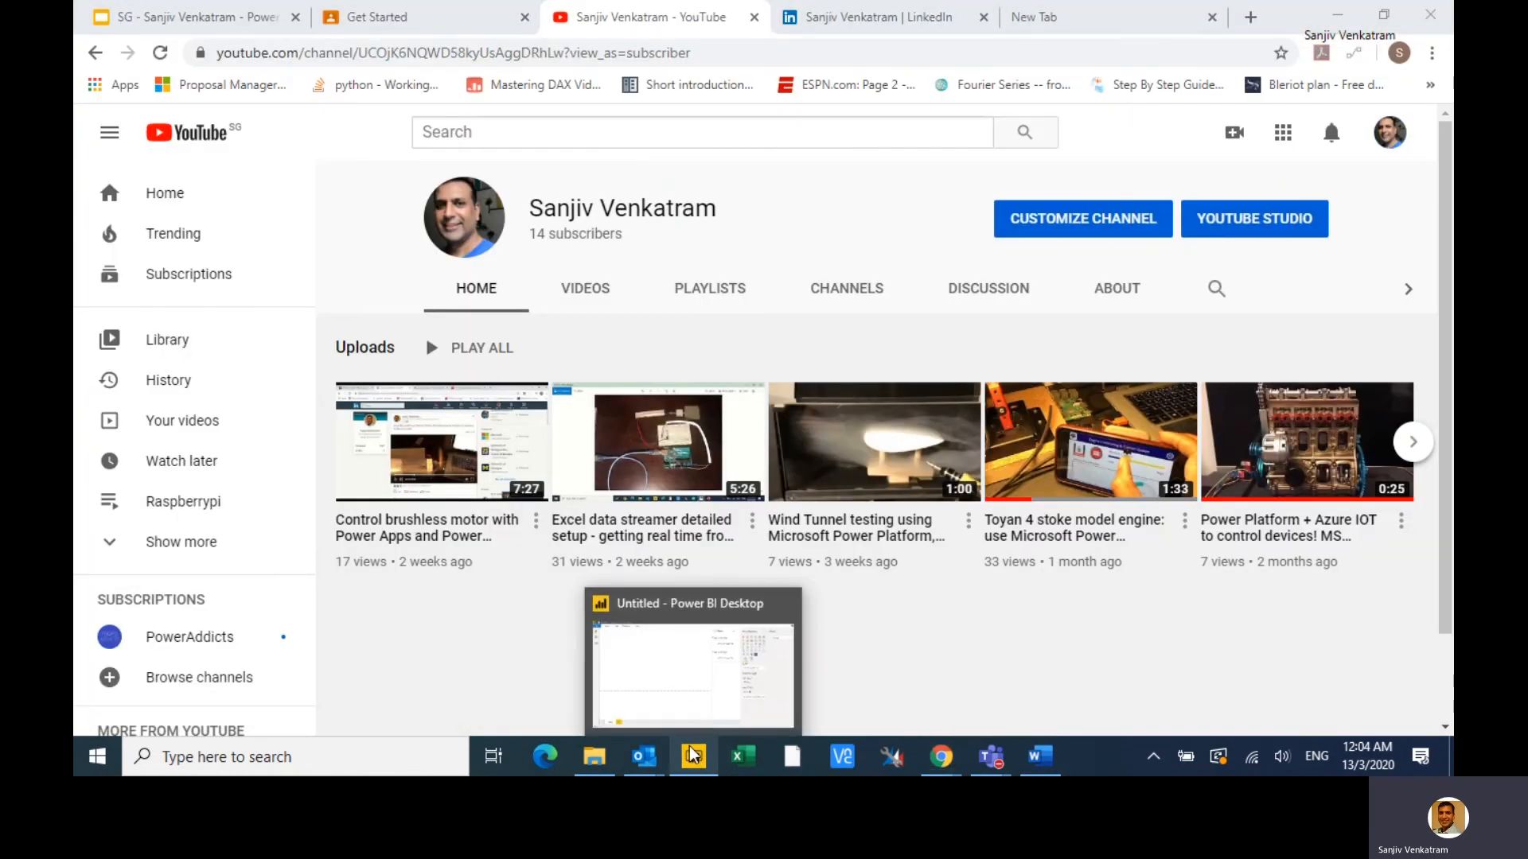
click(673, 659)
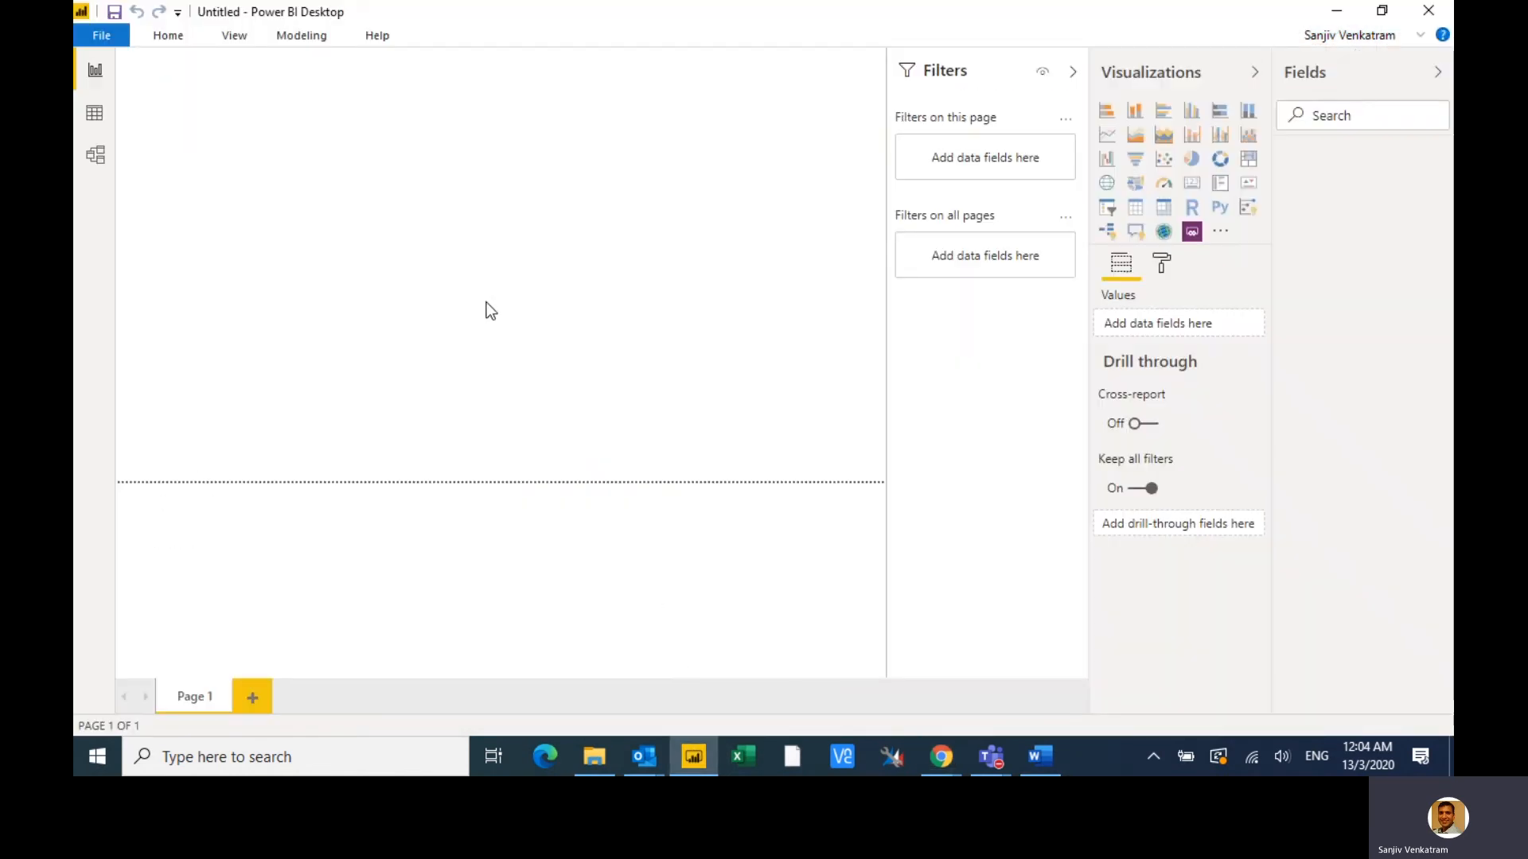
click(169, 40)
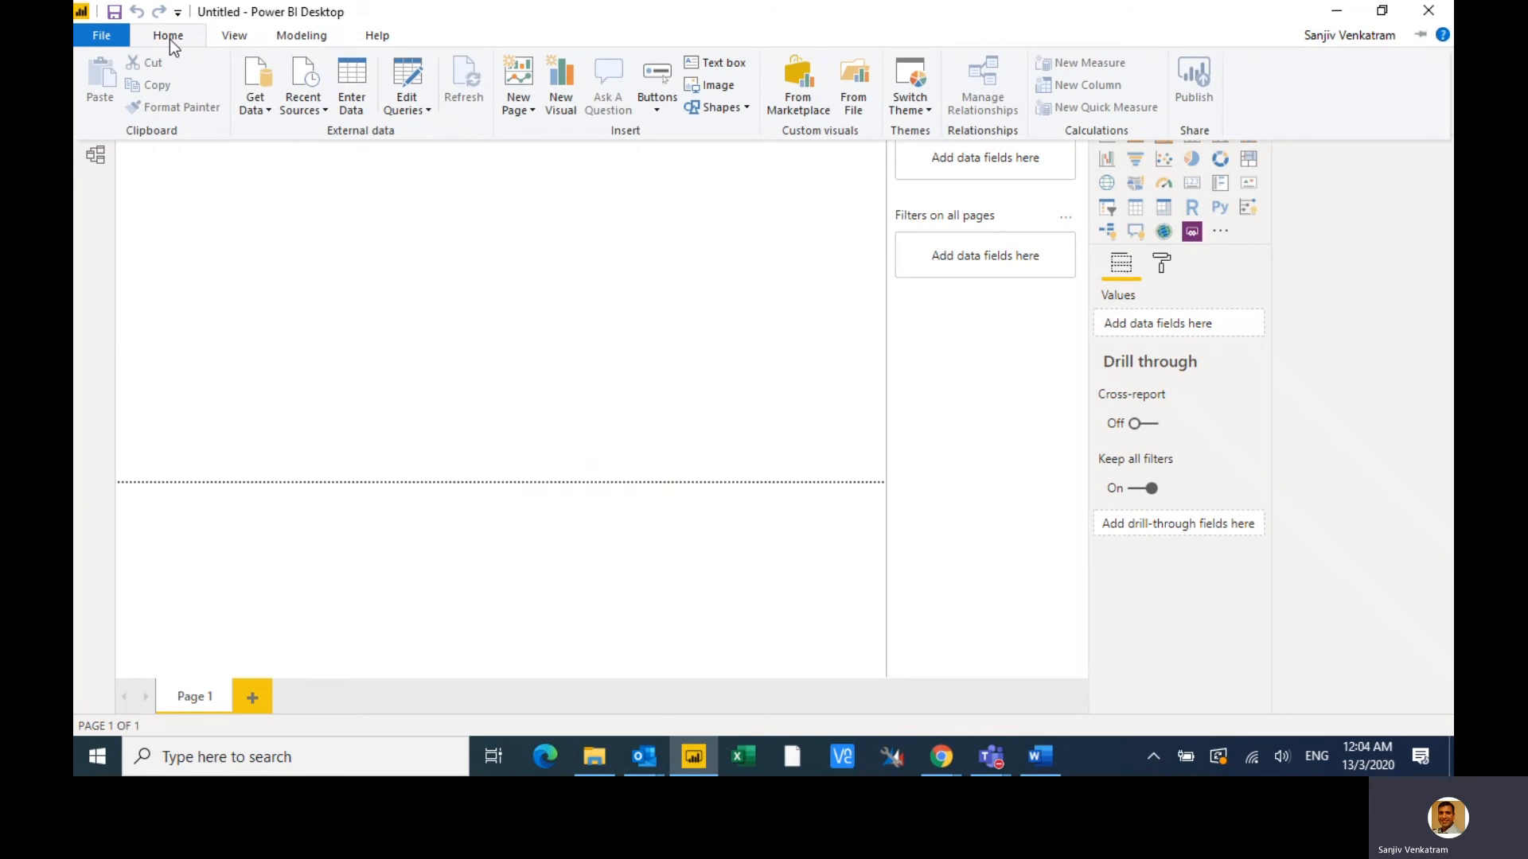
click(105, 237)
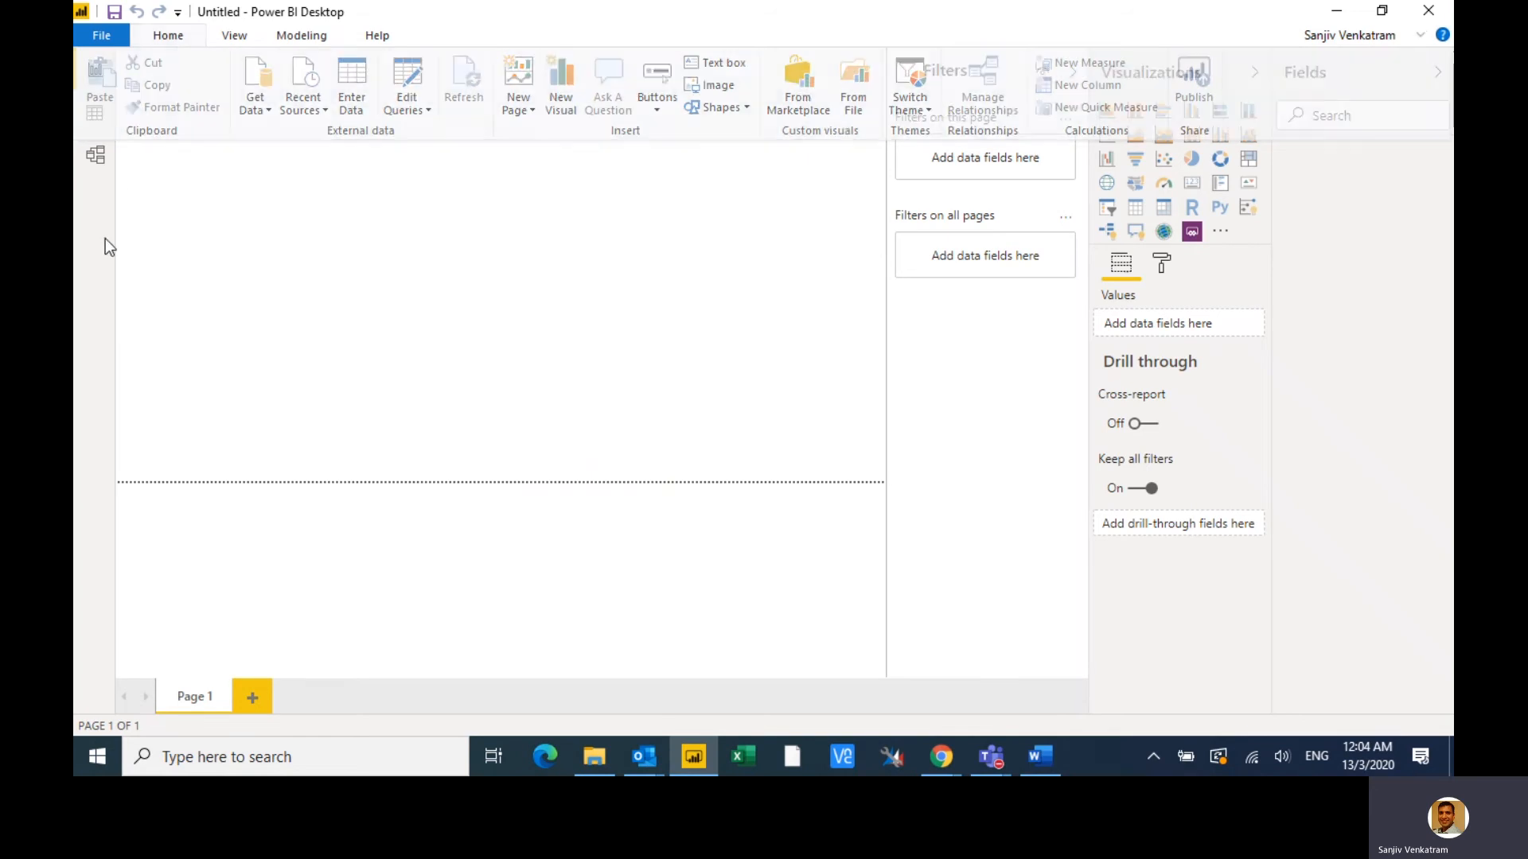
click(180, 39)
click(1422, 37)
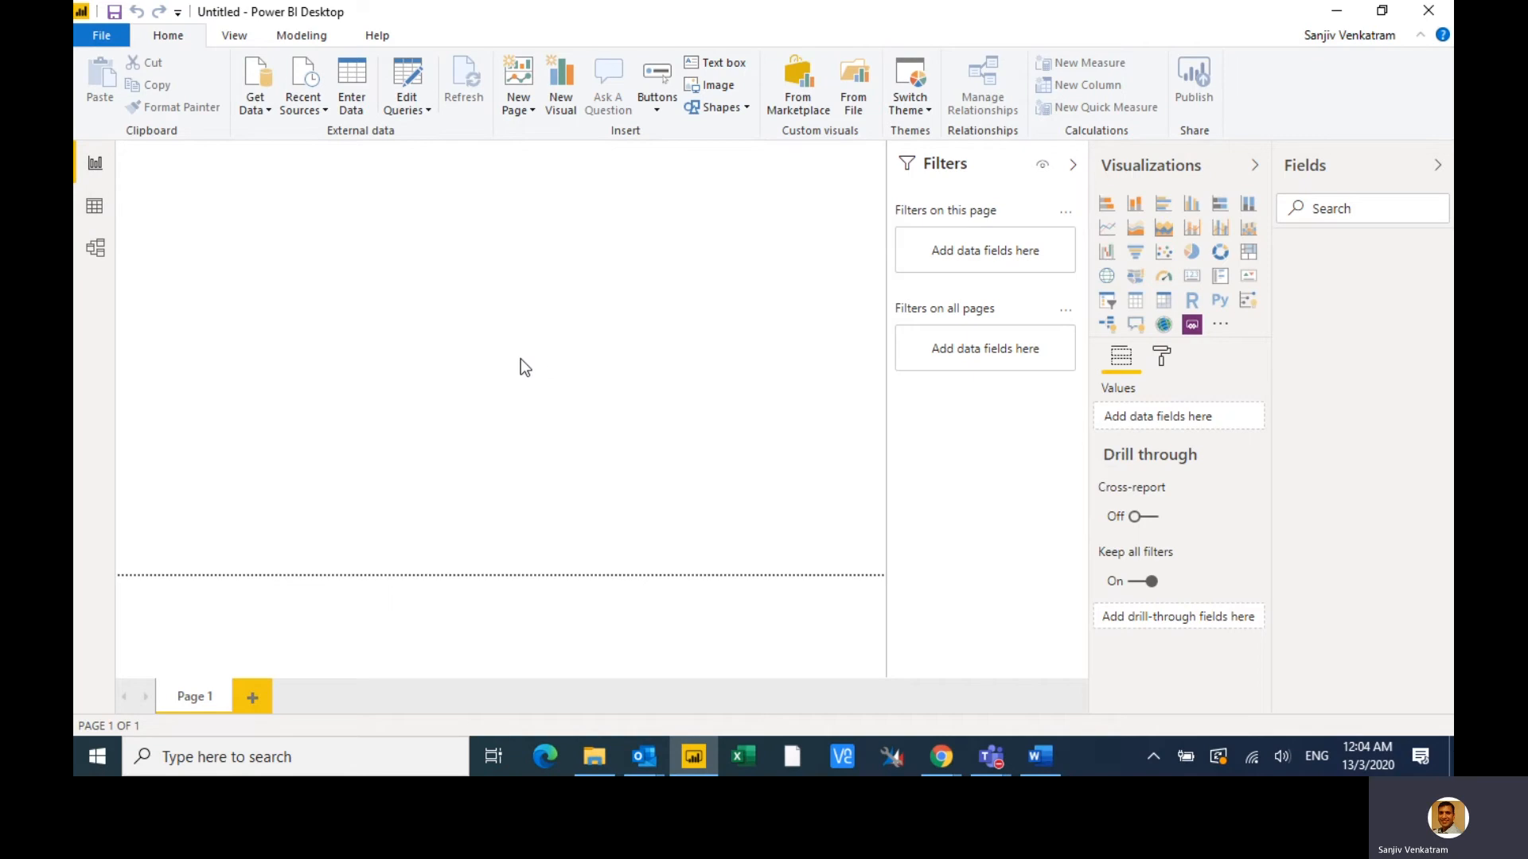
- Look over the Data and Model views, and collapse the Filters pane in the Report view
click(103, 210)
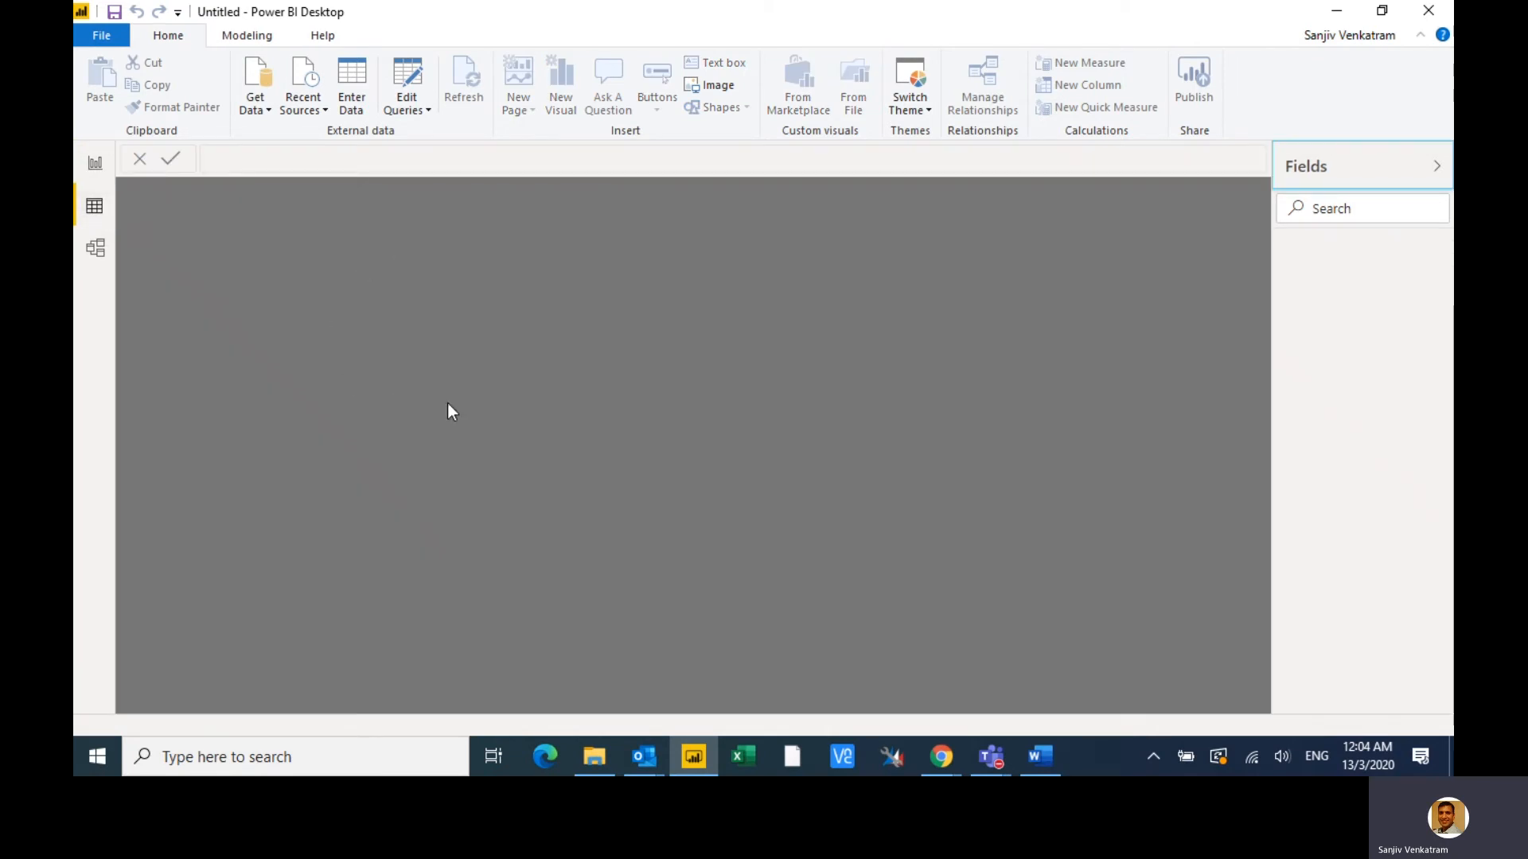
click(95, 249)
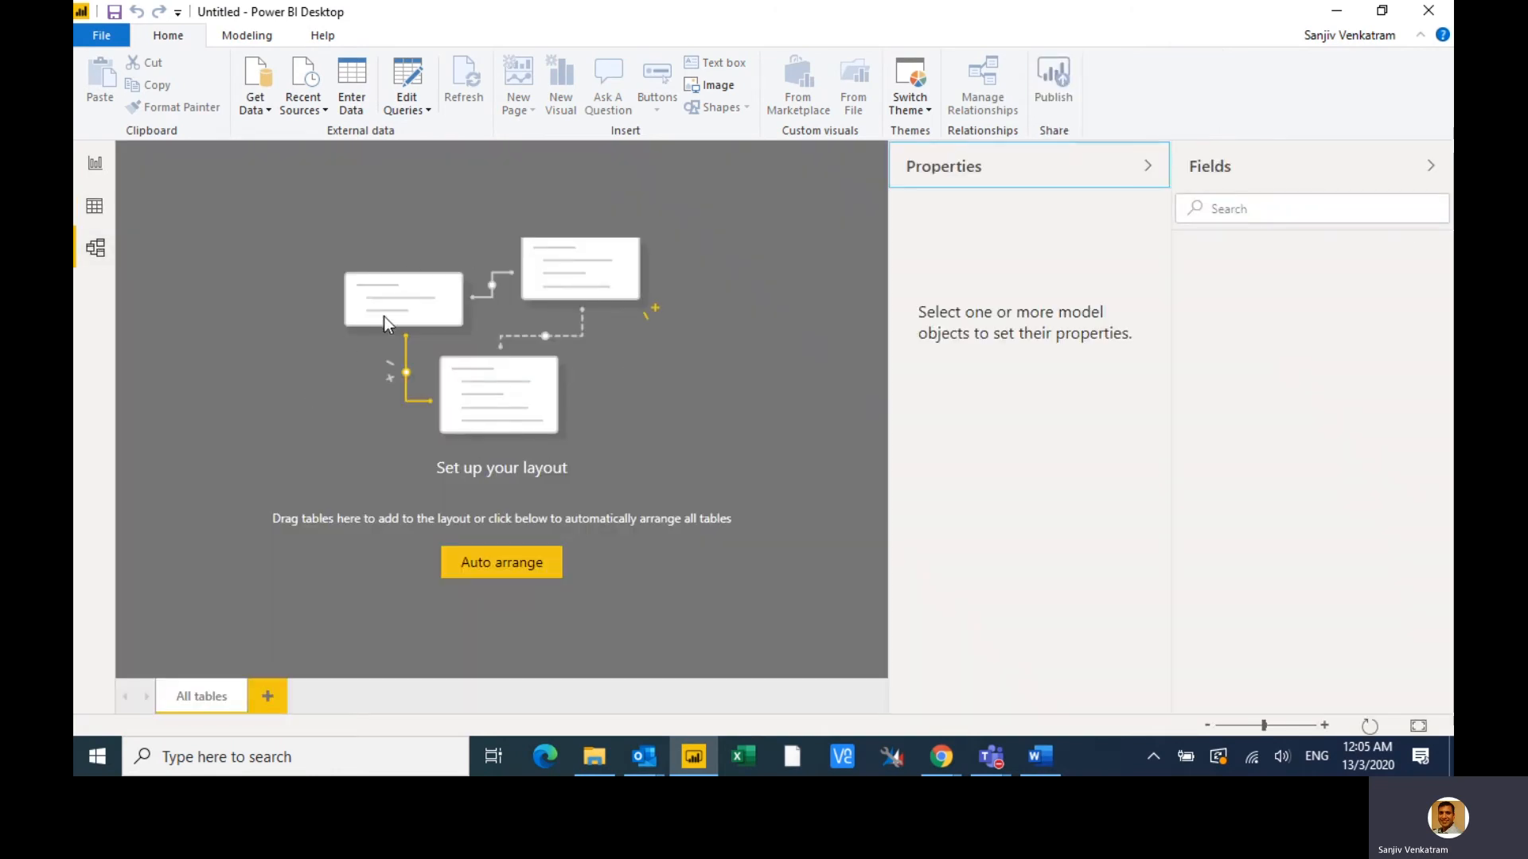
click(96, 163)
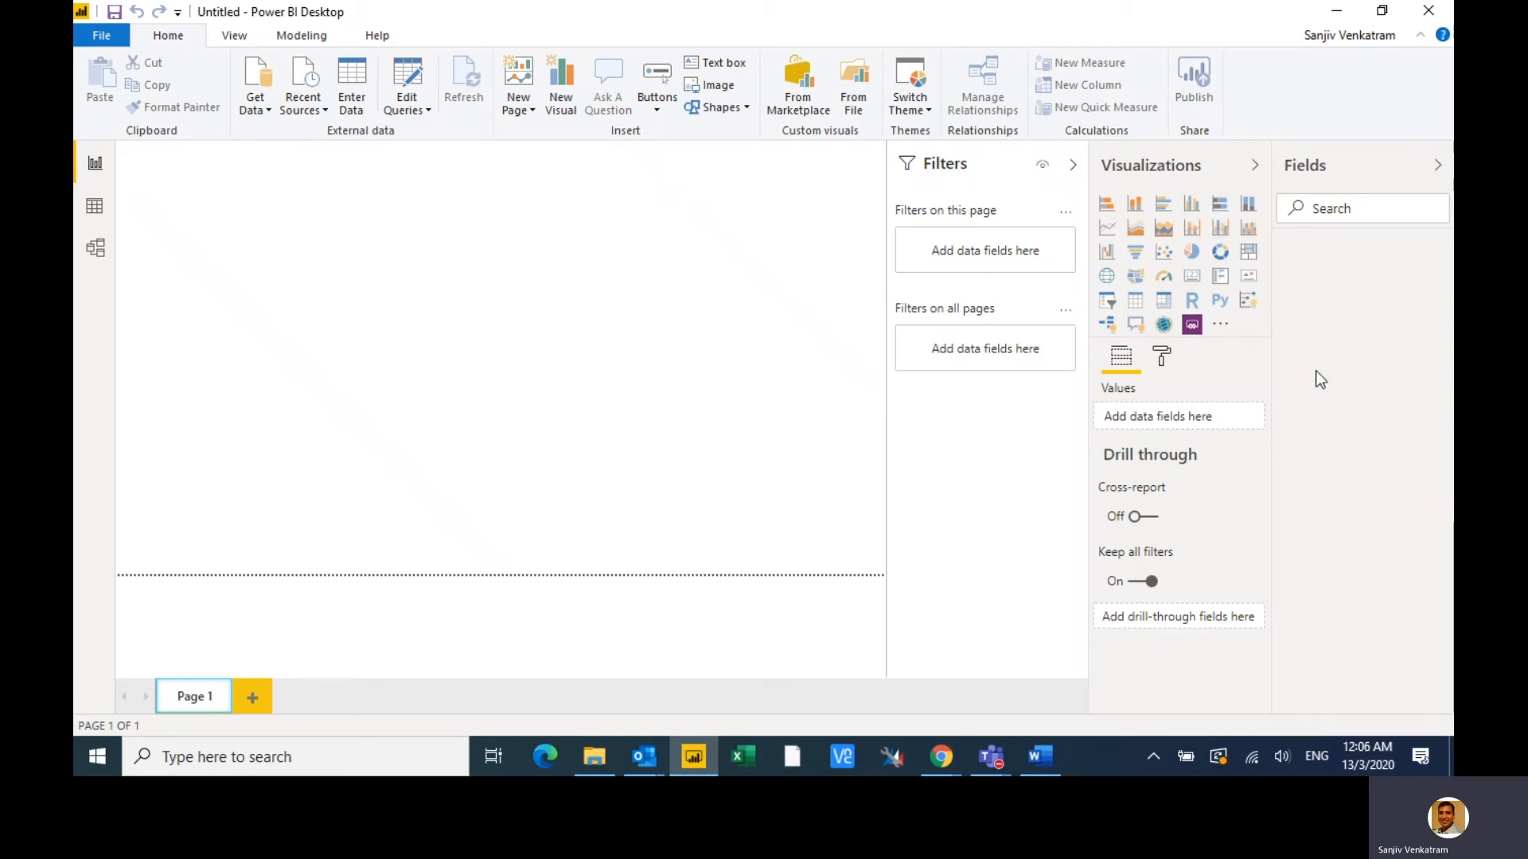
click(1073, 164)
- Browse the full list of data connectors and open the Excel workbook "Data analysis and analytics using excel and power pivot.xlsx" as the source
click(265, 111)
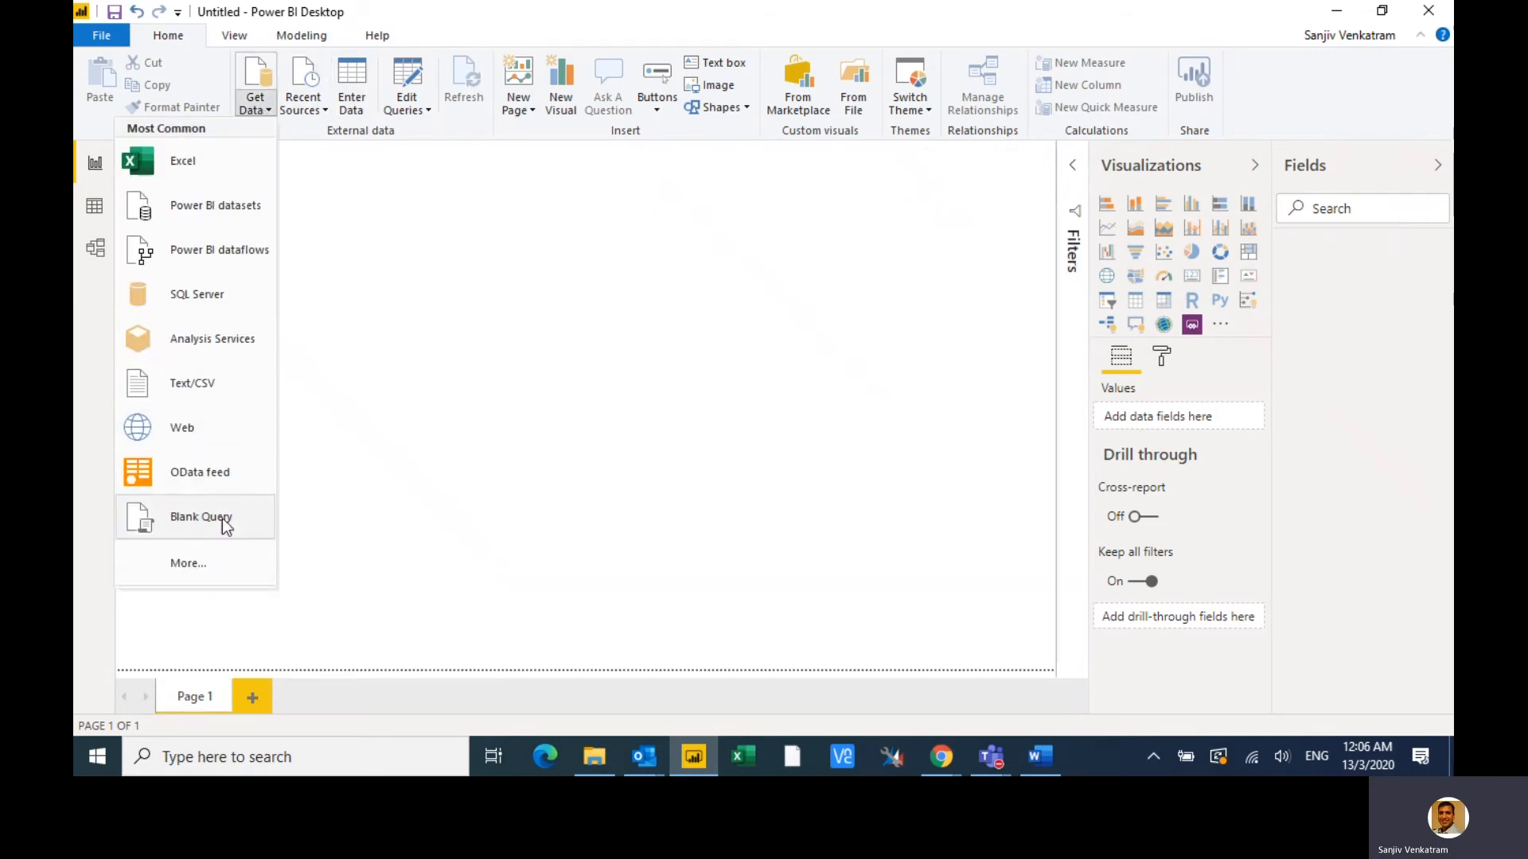
click(189, 562)
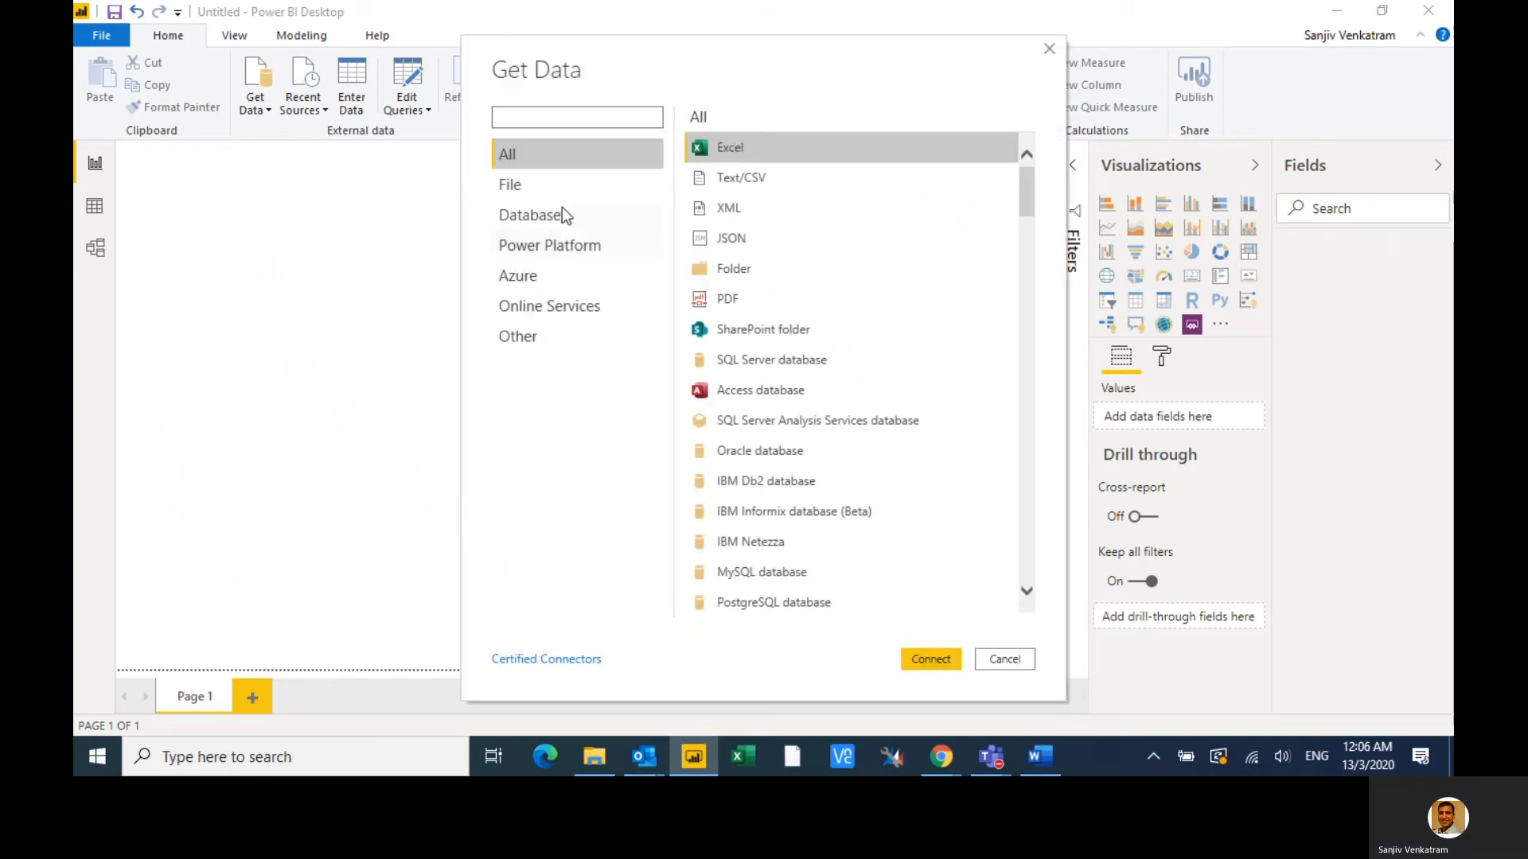
drag(1026, 204, 1024, 284)
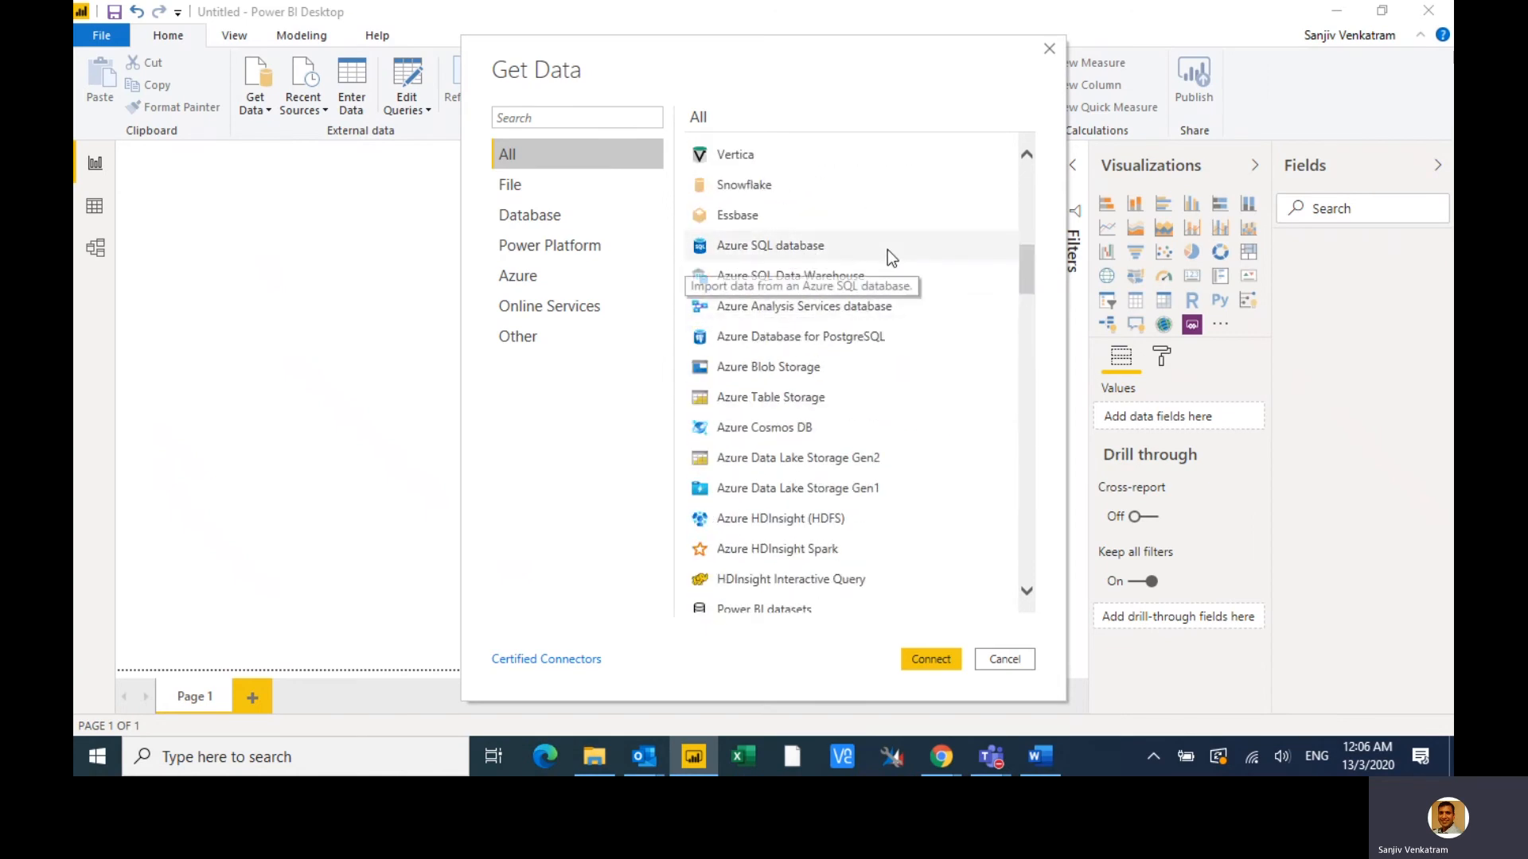
drag(1030, 260, 1029, 314)
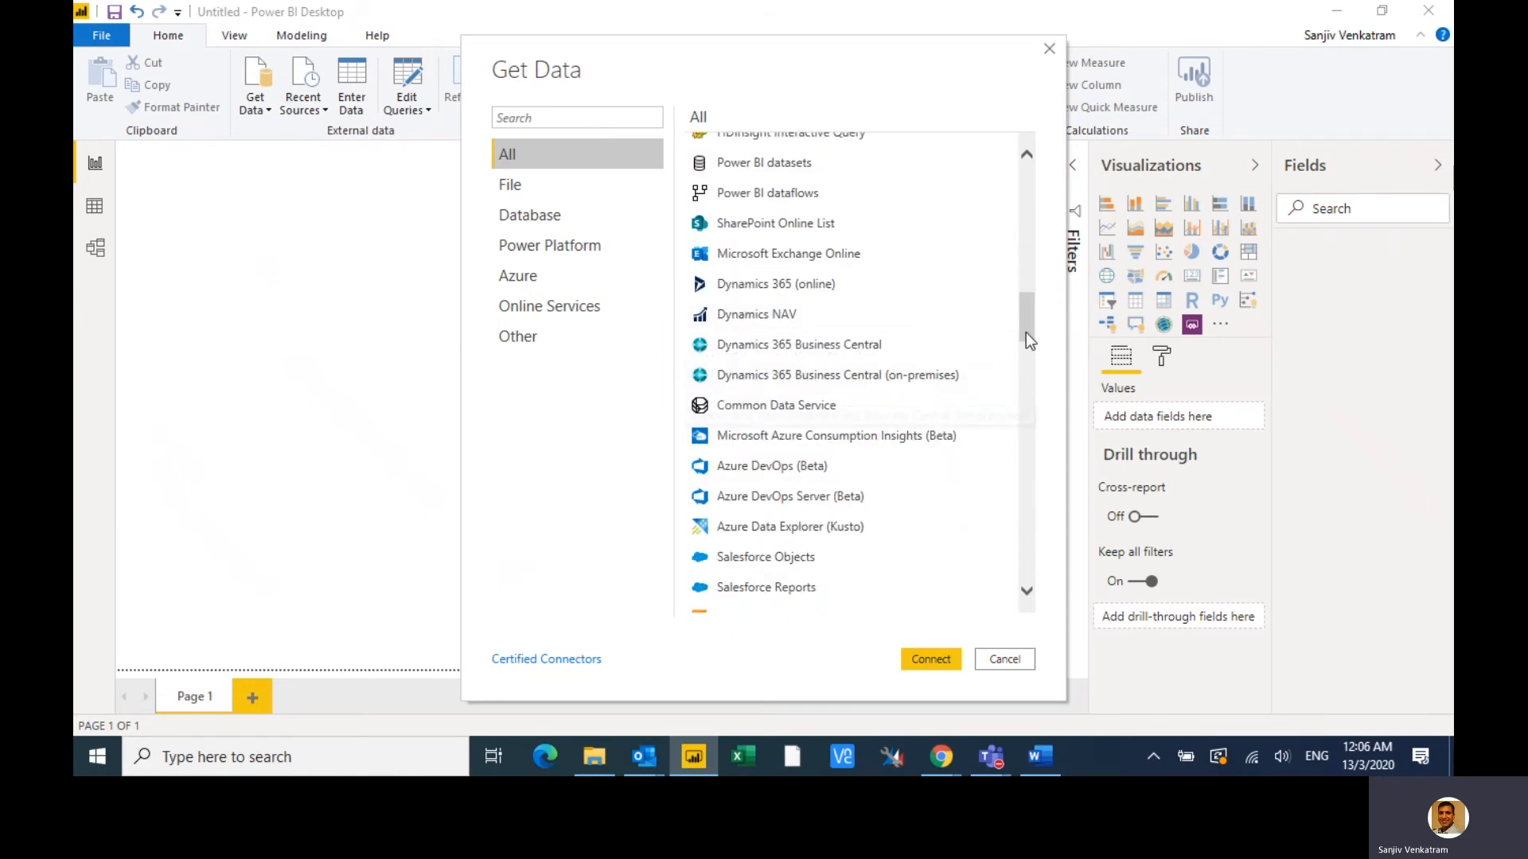
drag(1025, 326, 1029, 333)
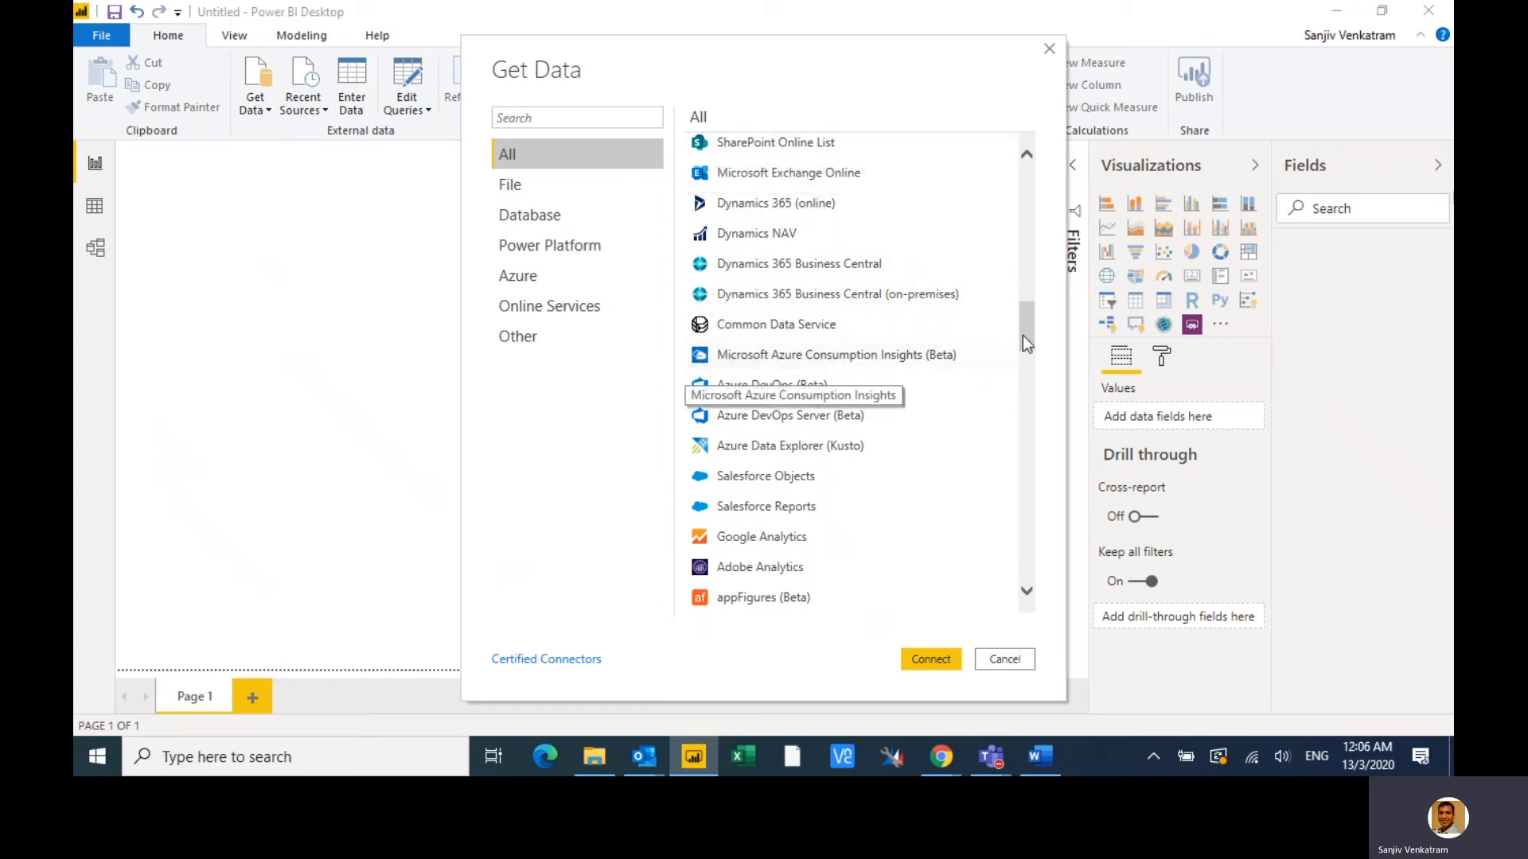
drag(1023, 334, 1020, 164)
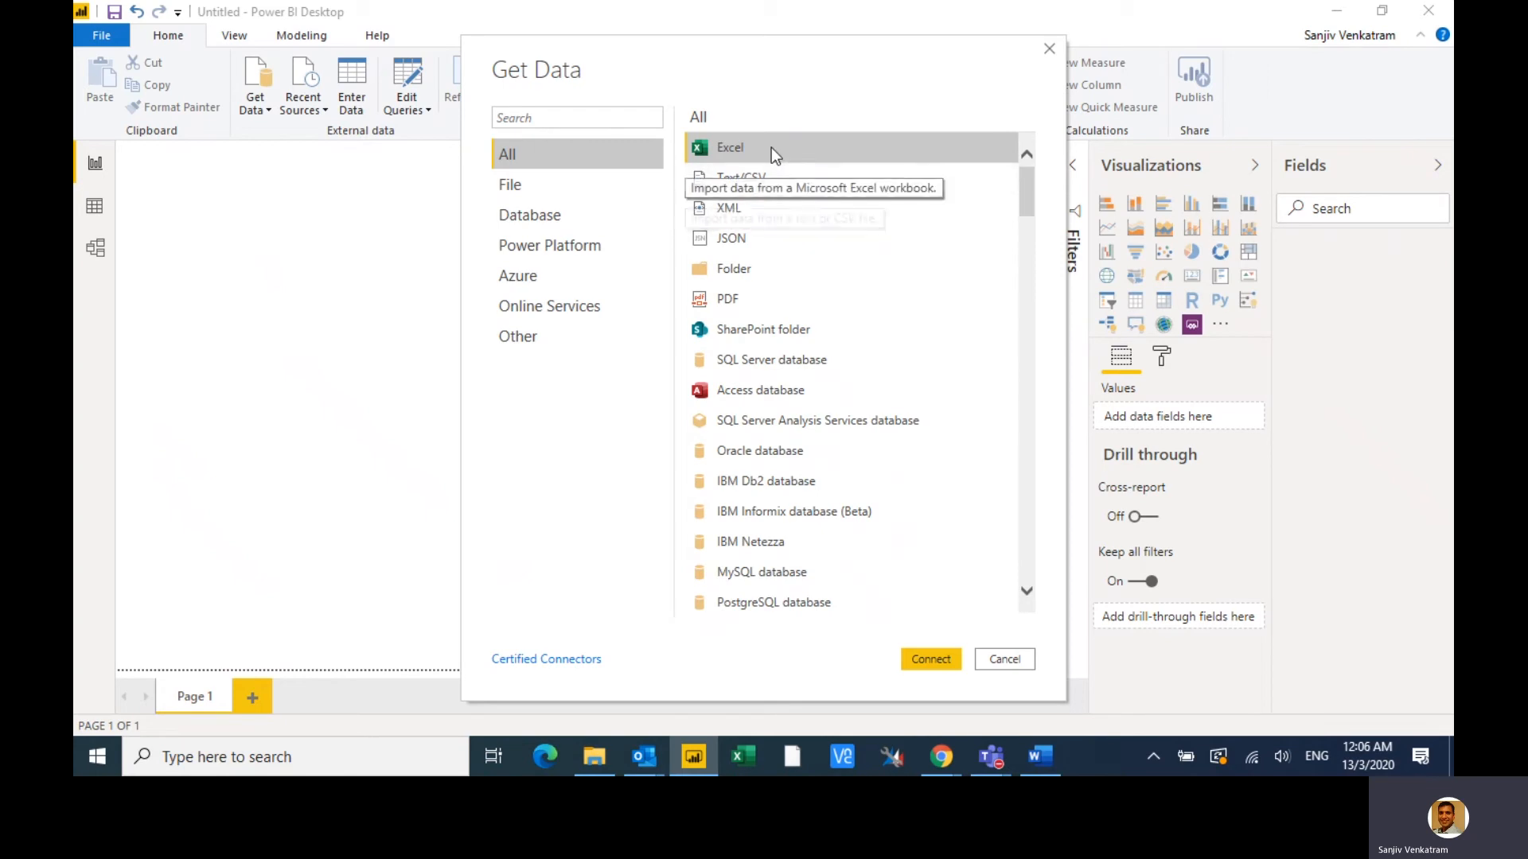
click(925, 659)
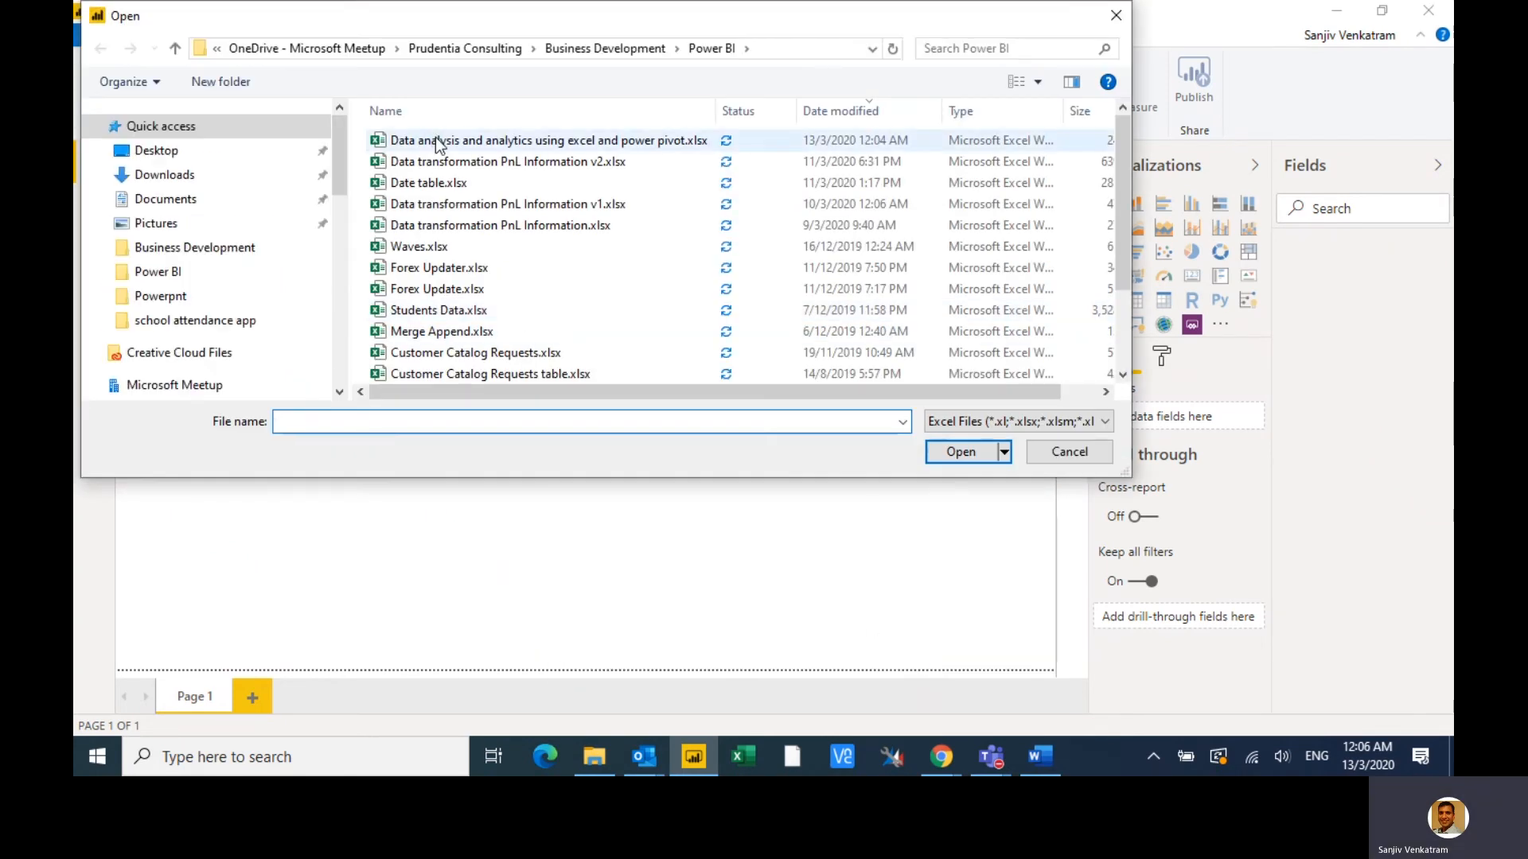
click(446, 141)
click(951, 452)
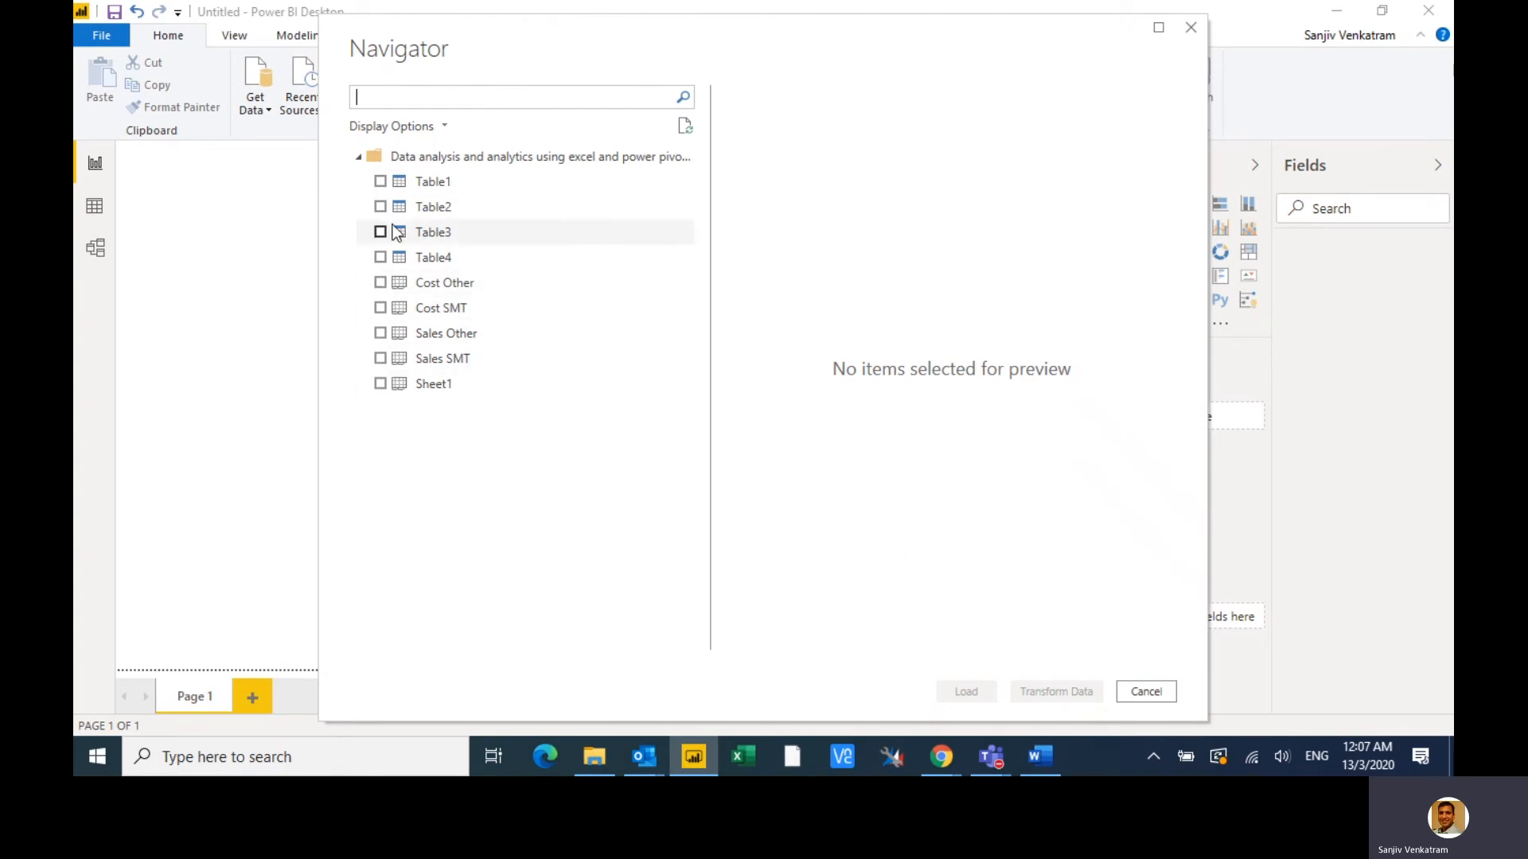
- Select Table1, Table2, Table3 and Table4 from the workbook and bring them into the Power Query Editor for transformation
click(380, 182)
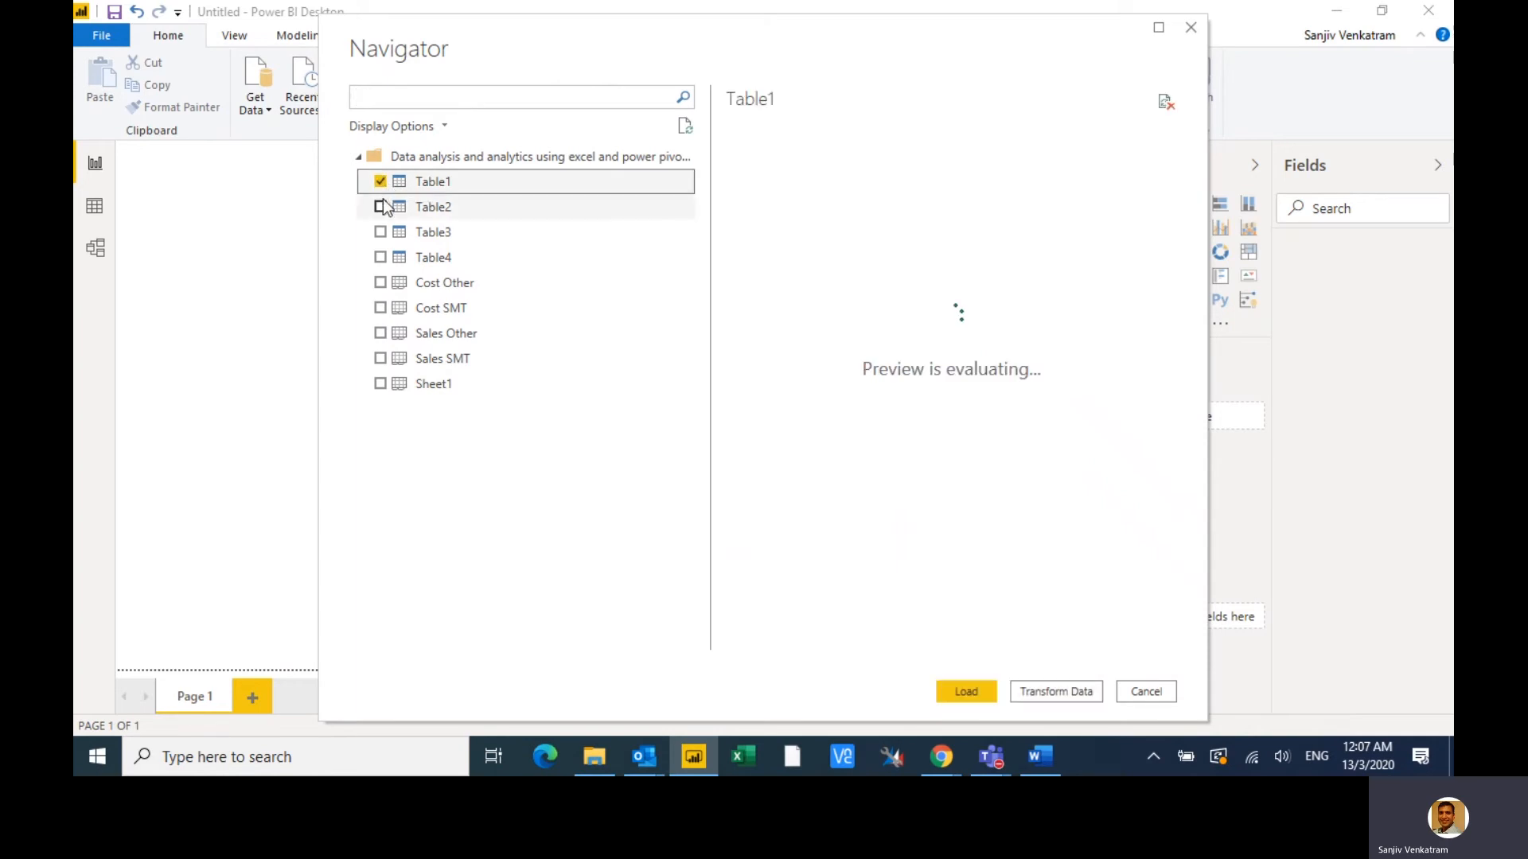
click(380, 207)
click(380, 231)
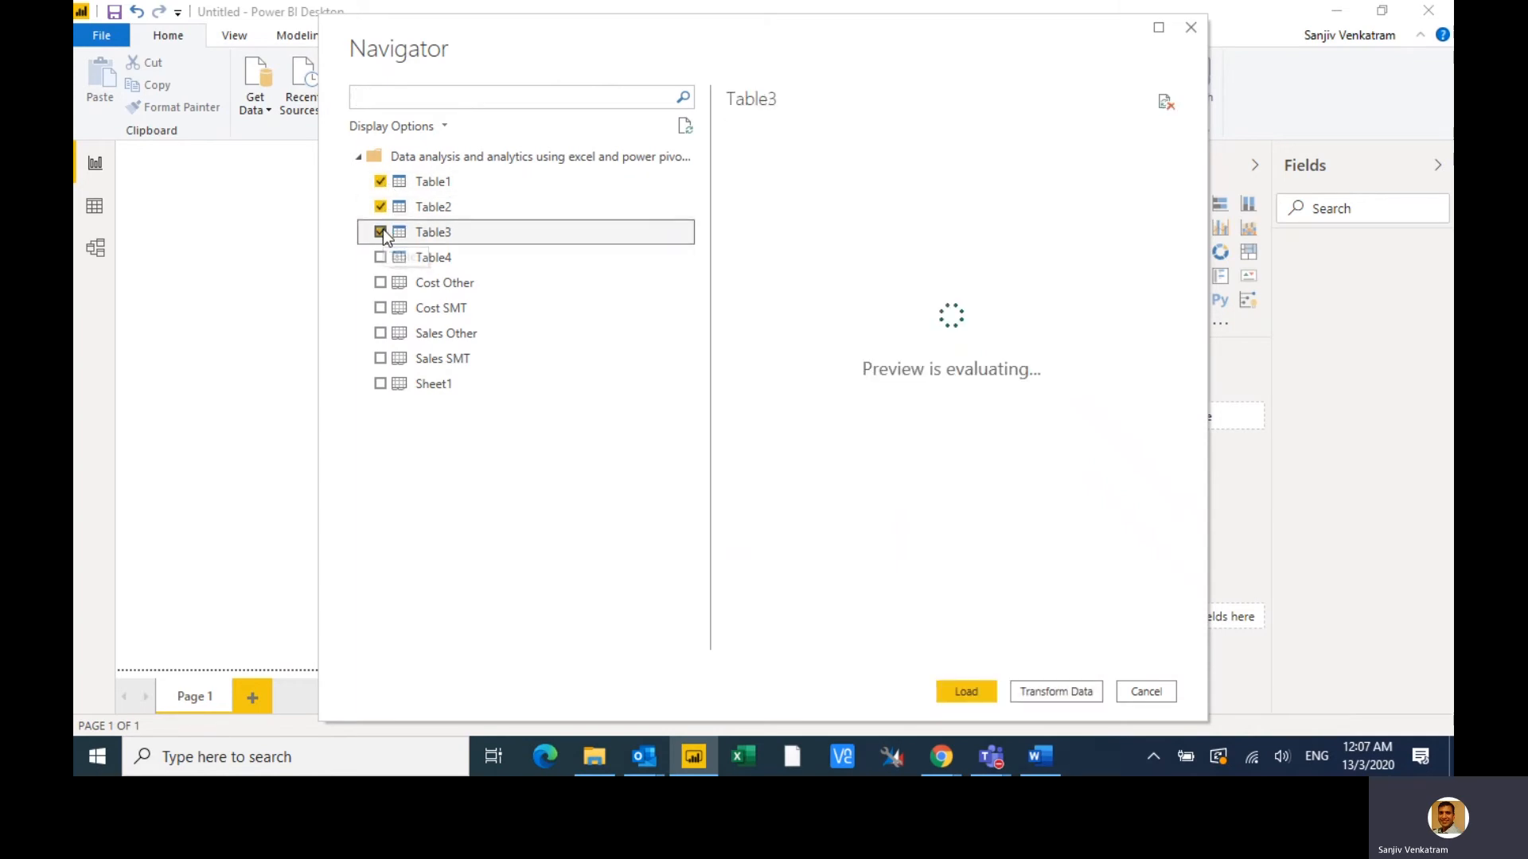
click(380, 257)
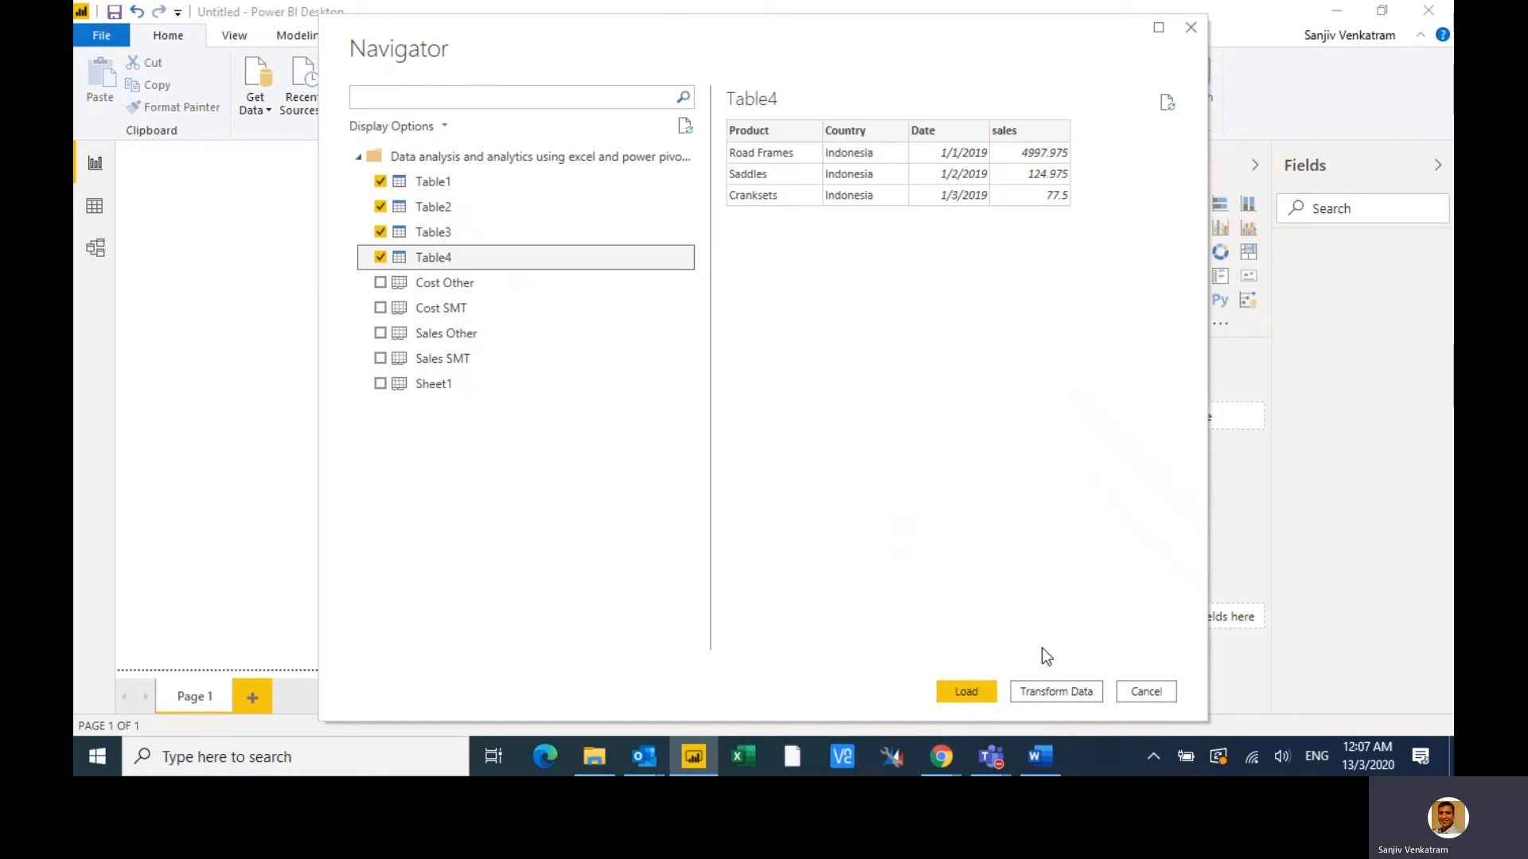
click(1048, 695)
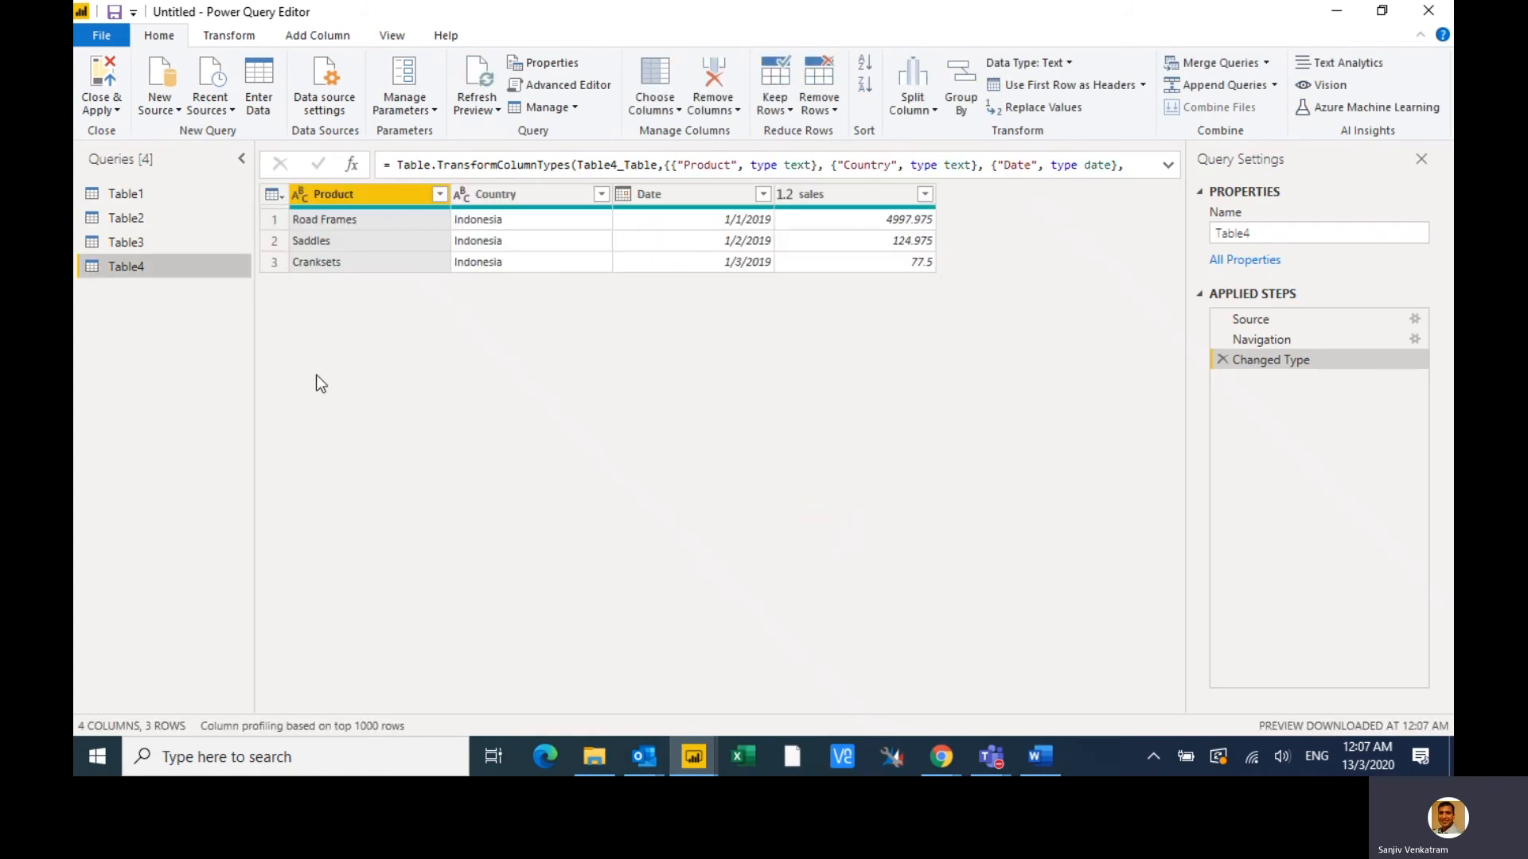
- Look through the four imported queries and rename the Table1 query as Cost SMT
click(136, 199)
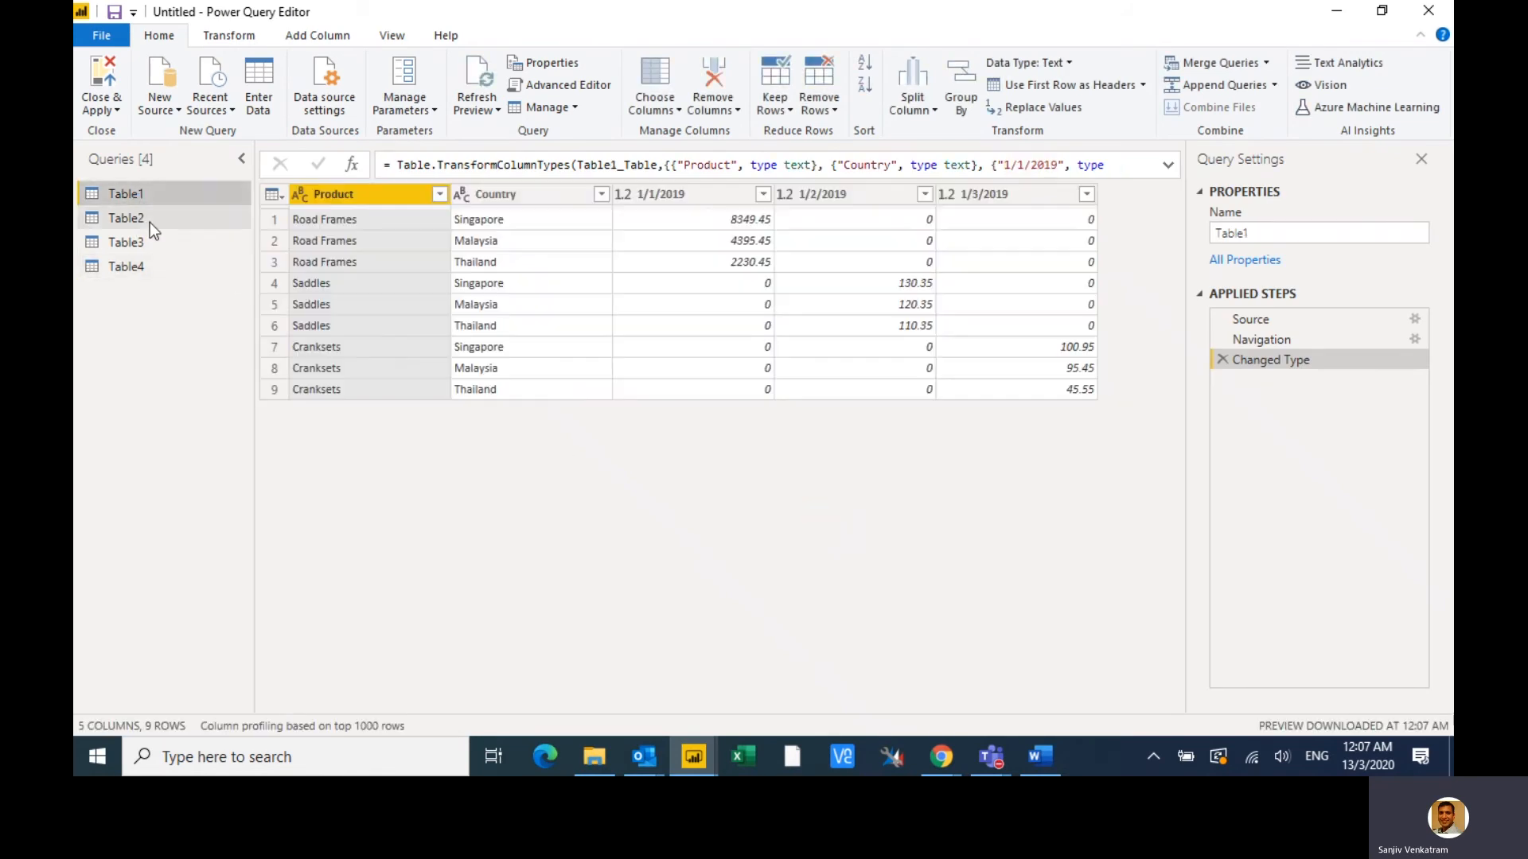
click(150, 222)
click(149, 242)
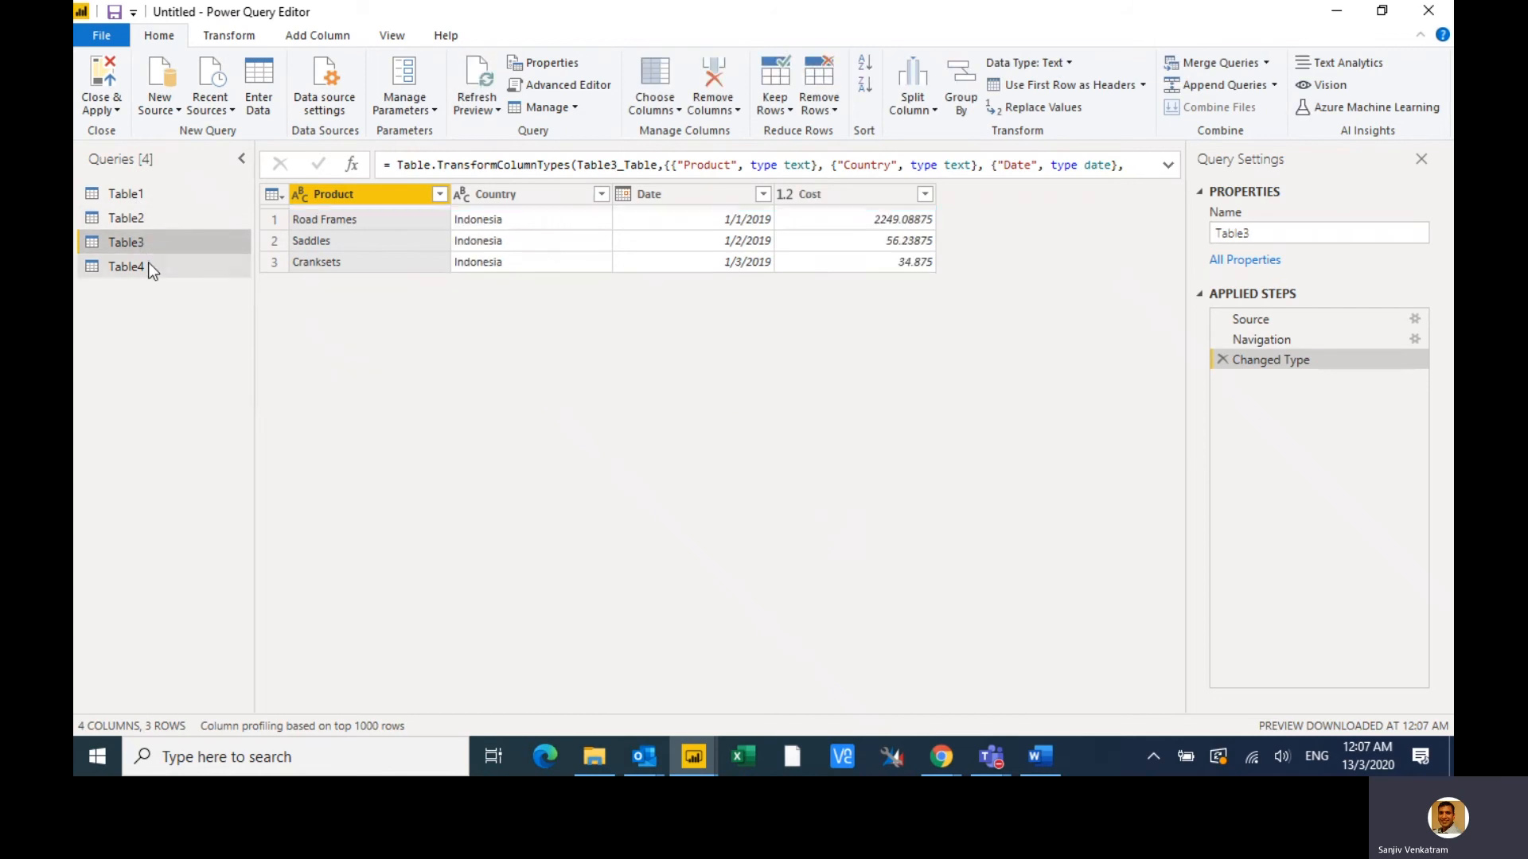
click(148, 265)
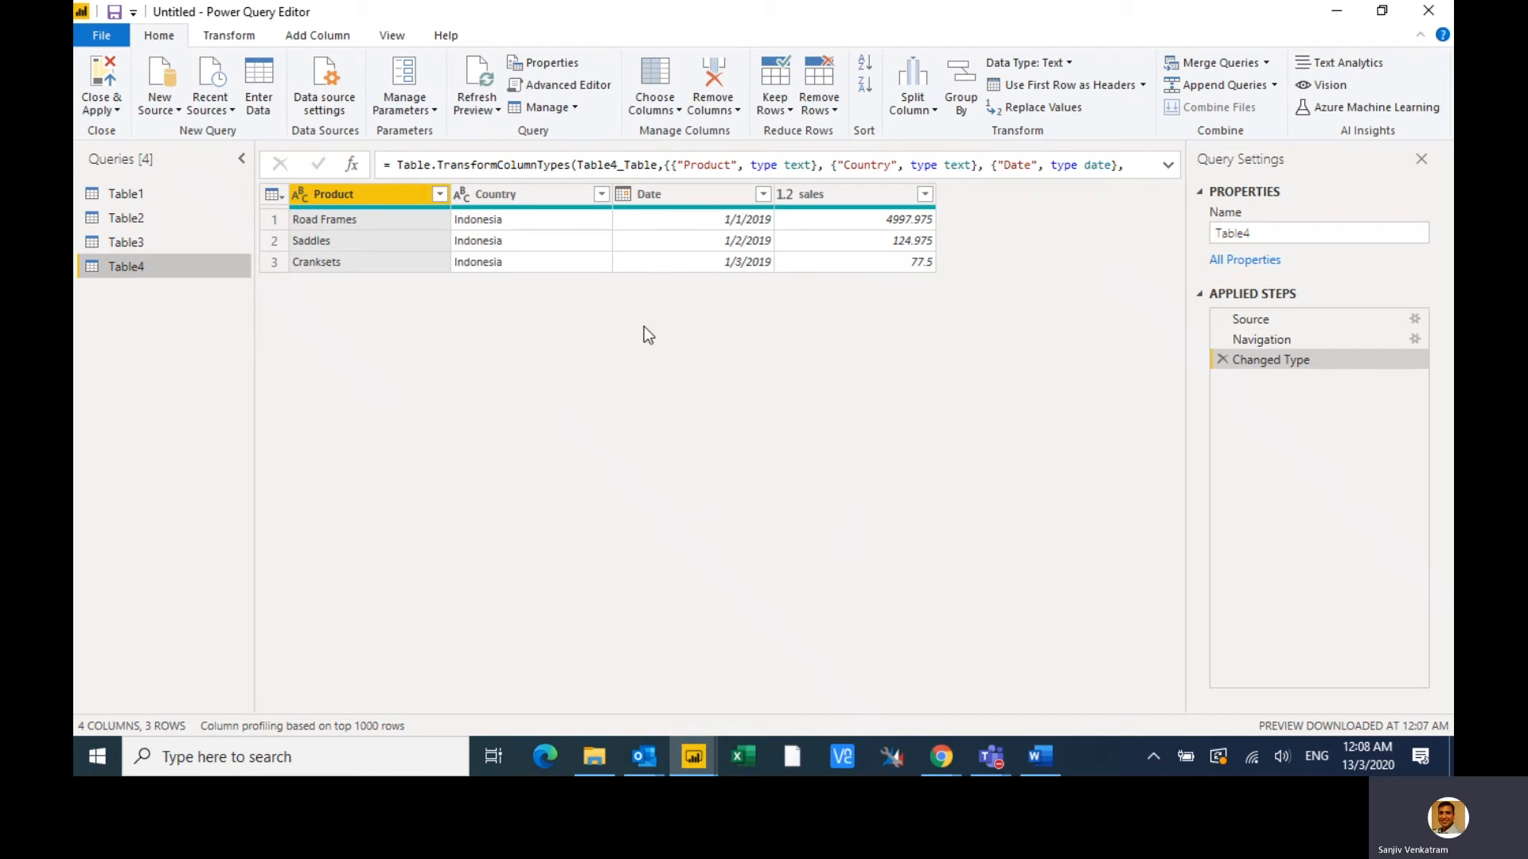
click(170, 191)
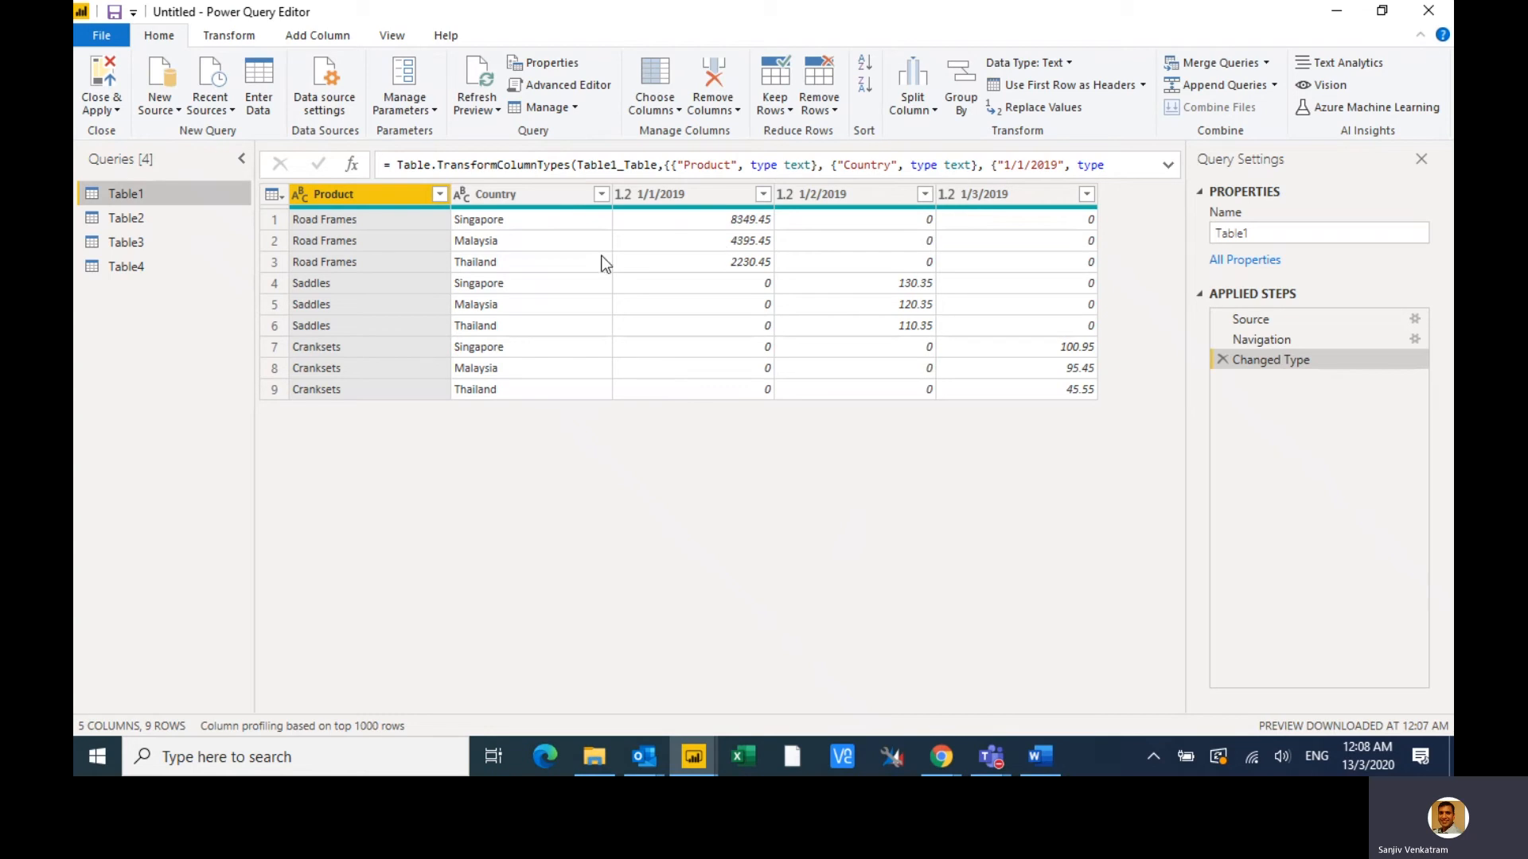
double_click(181, 198)
text(Cost )
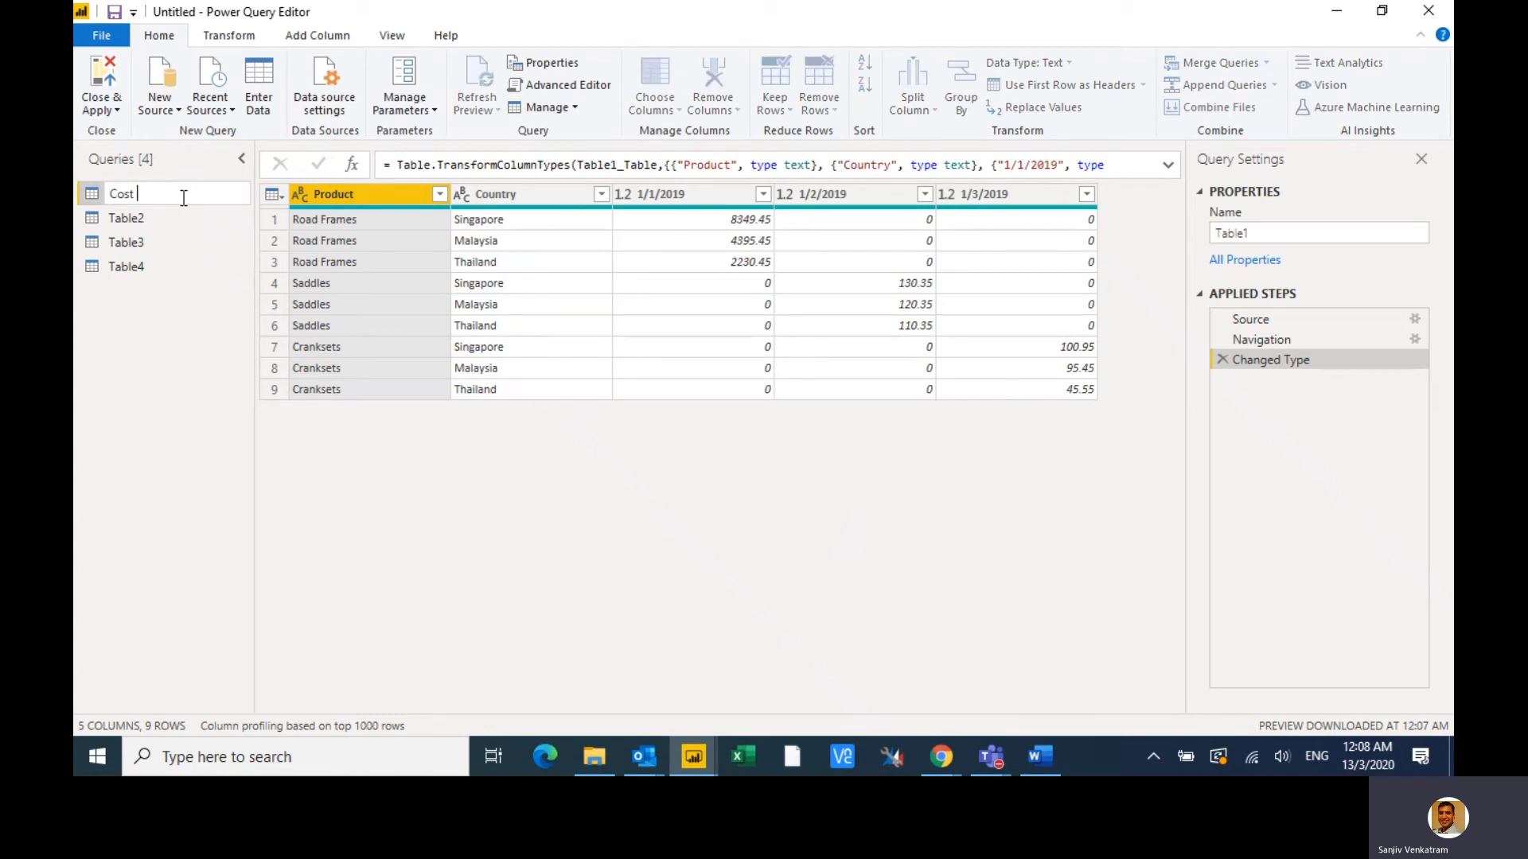
text(SMT)
key(Return)
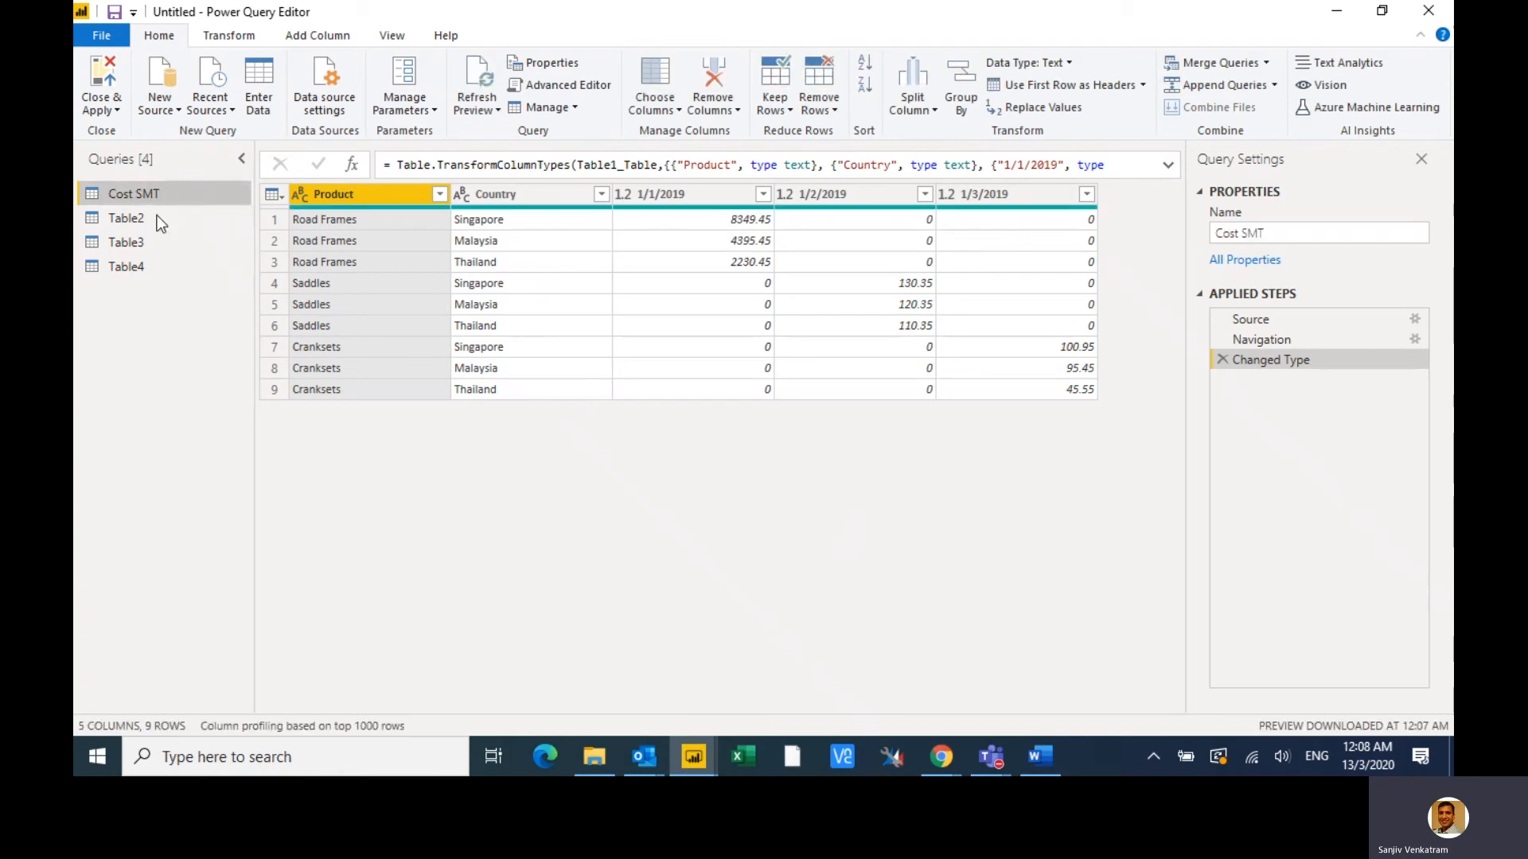
- Rename the Table2 query, which holds the Singapore, Malaysia and Thailand sales, as Sales SMT
click(133, 218)
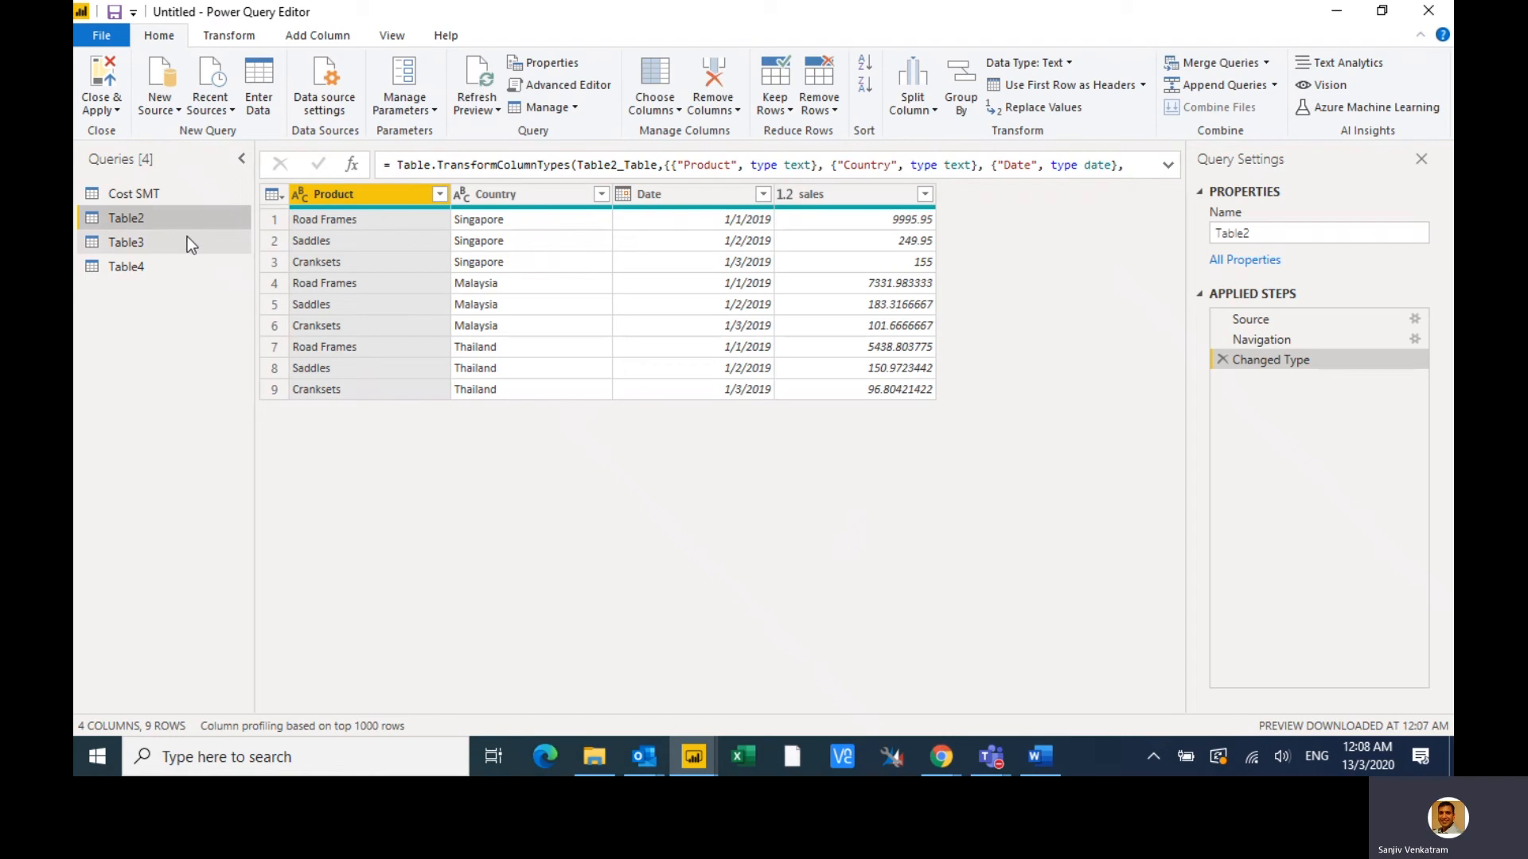
double_click(160, 216)
text(Sales SM)
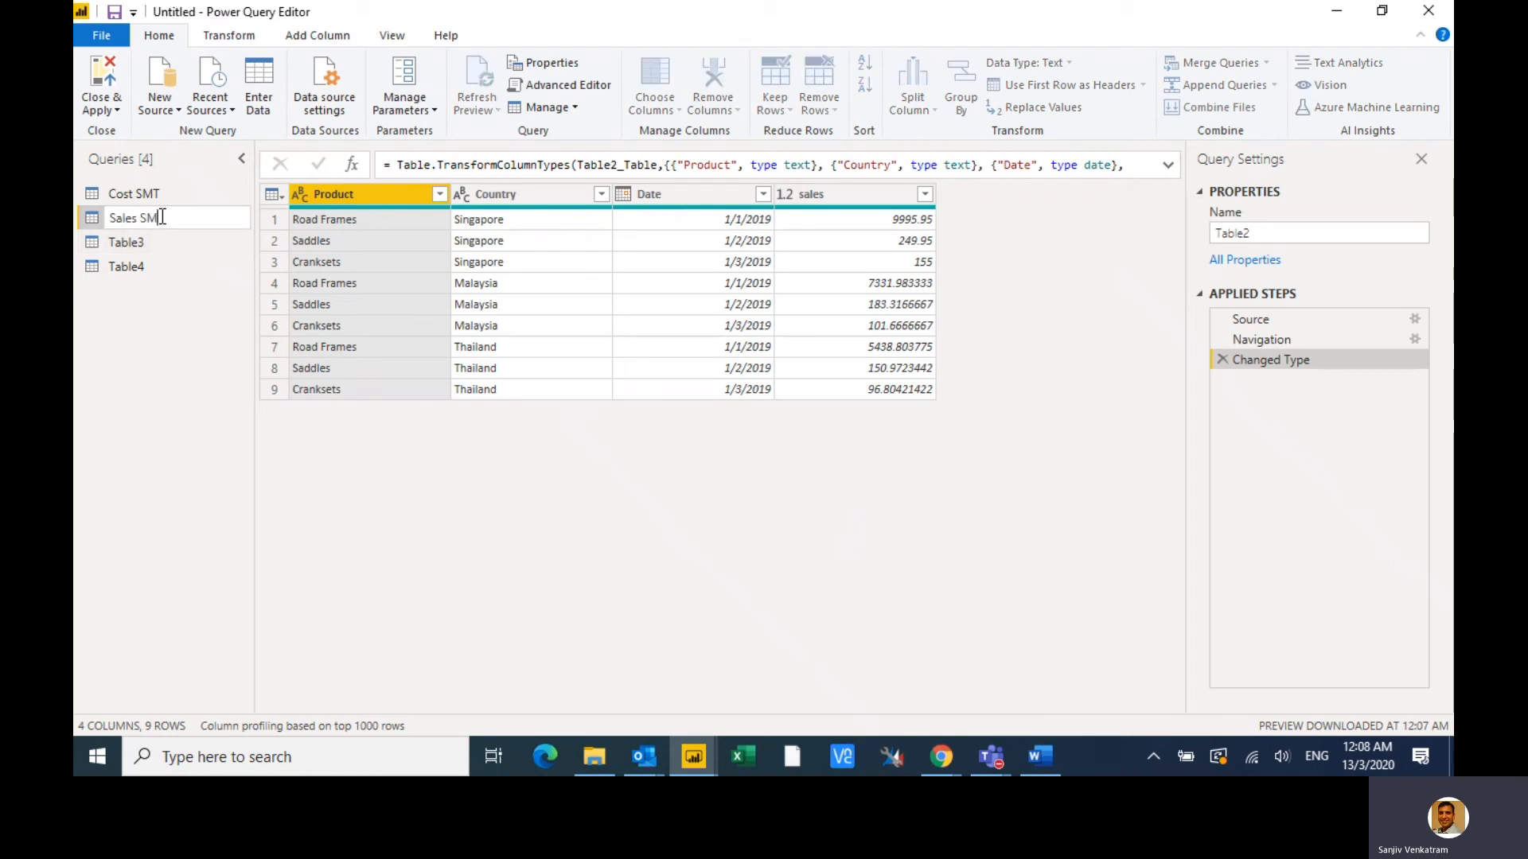
text(T)
key(Return)
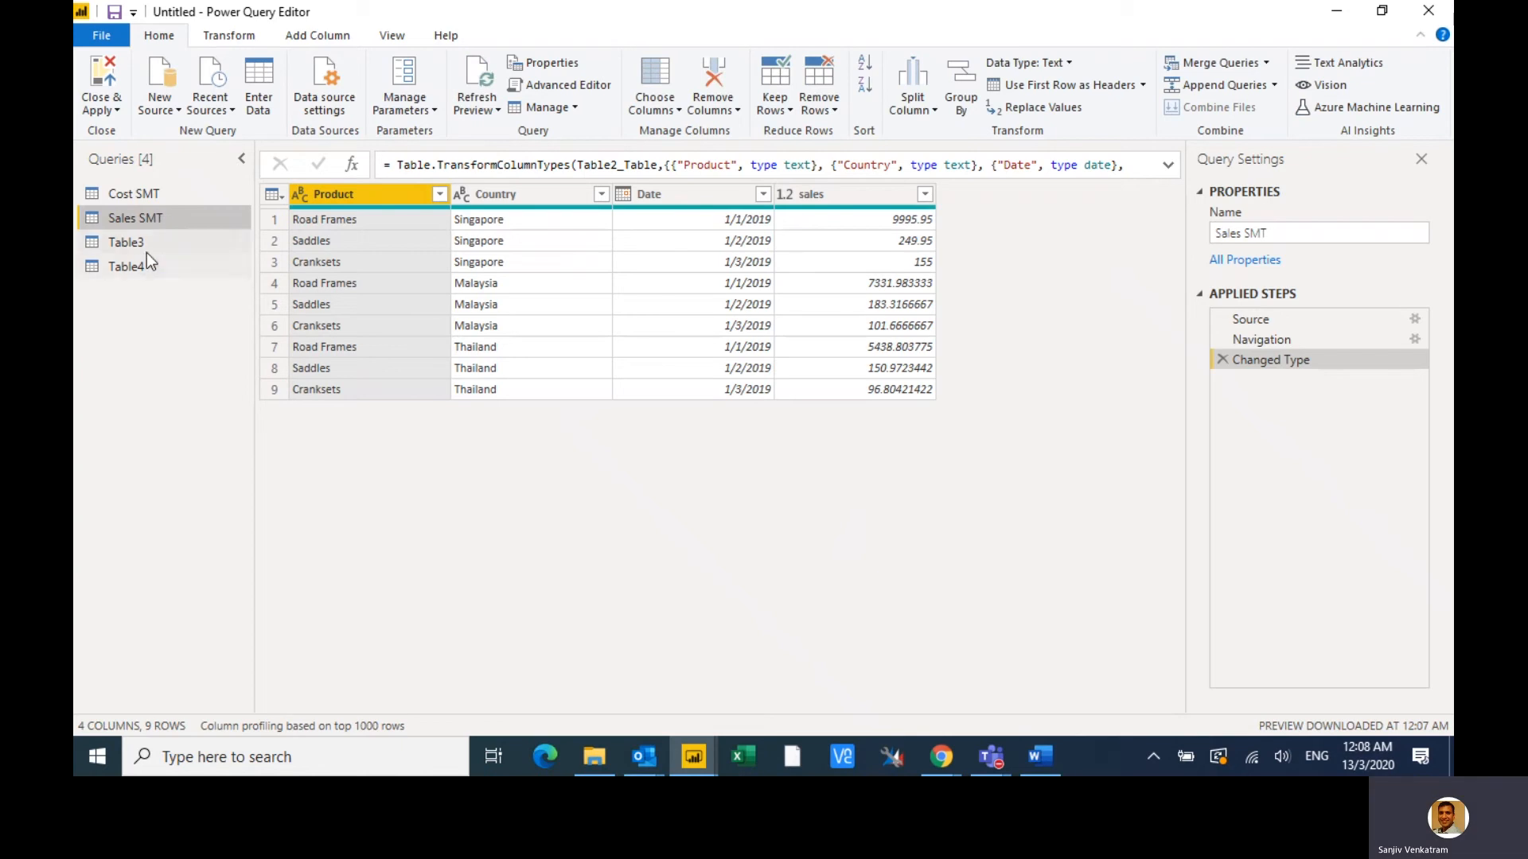
- Rename the Table3 query, which holds the Indonesia costs, as Cost Other
click(146, 251)
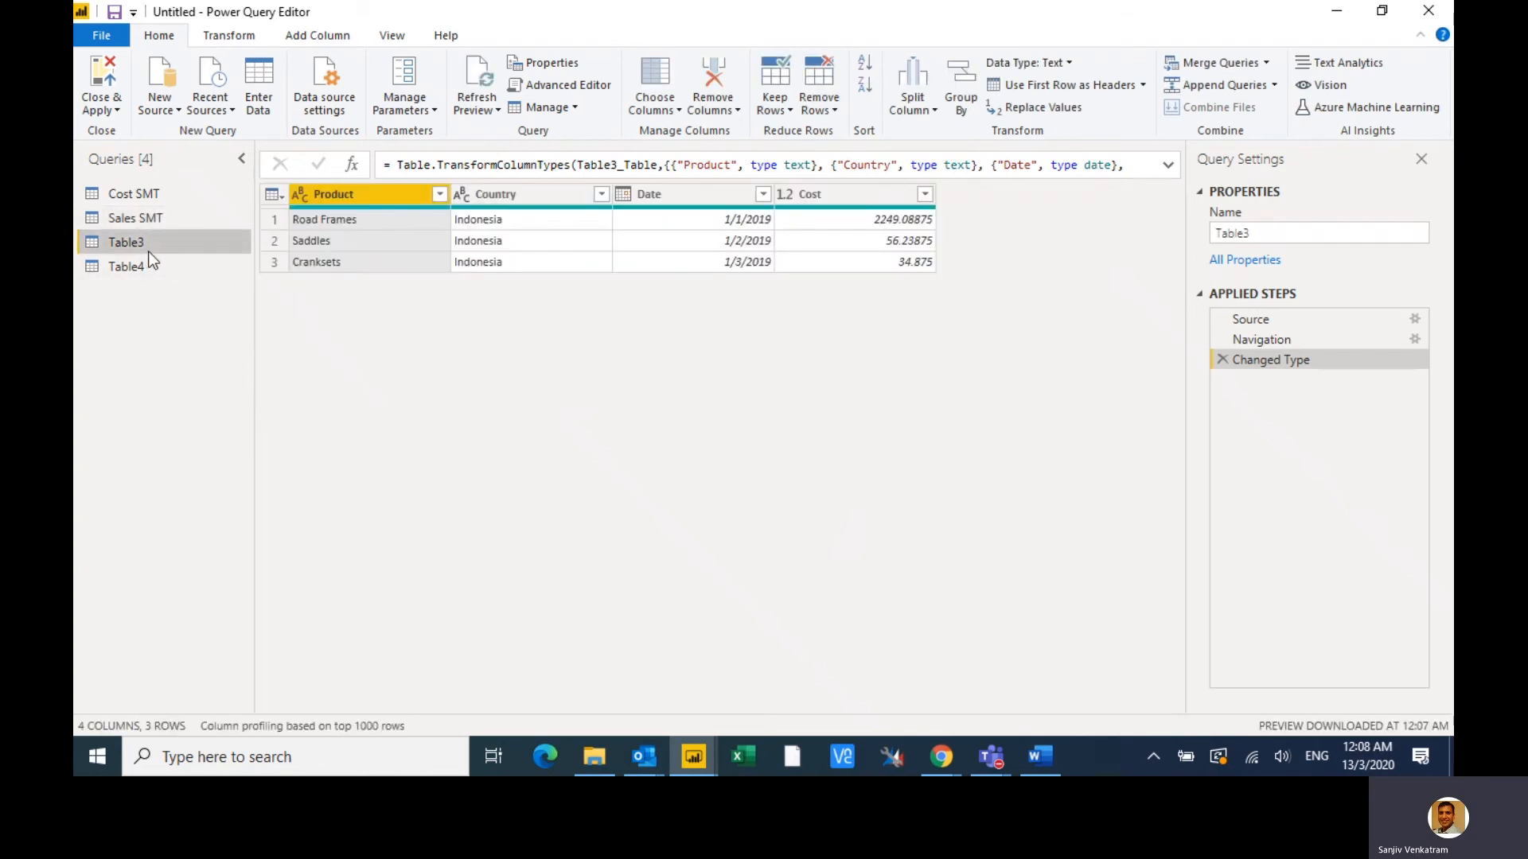
double_click(149, 251)
text(Cost Other)
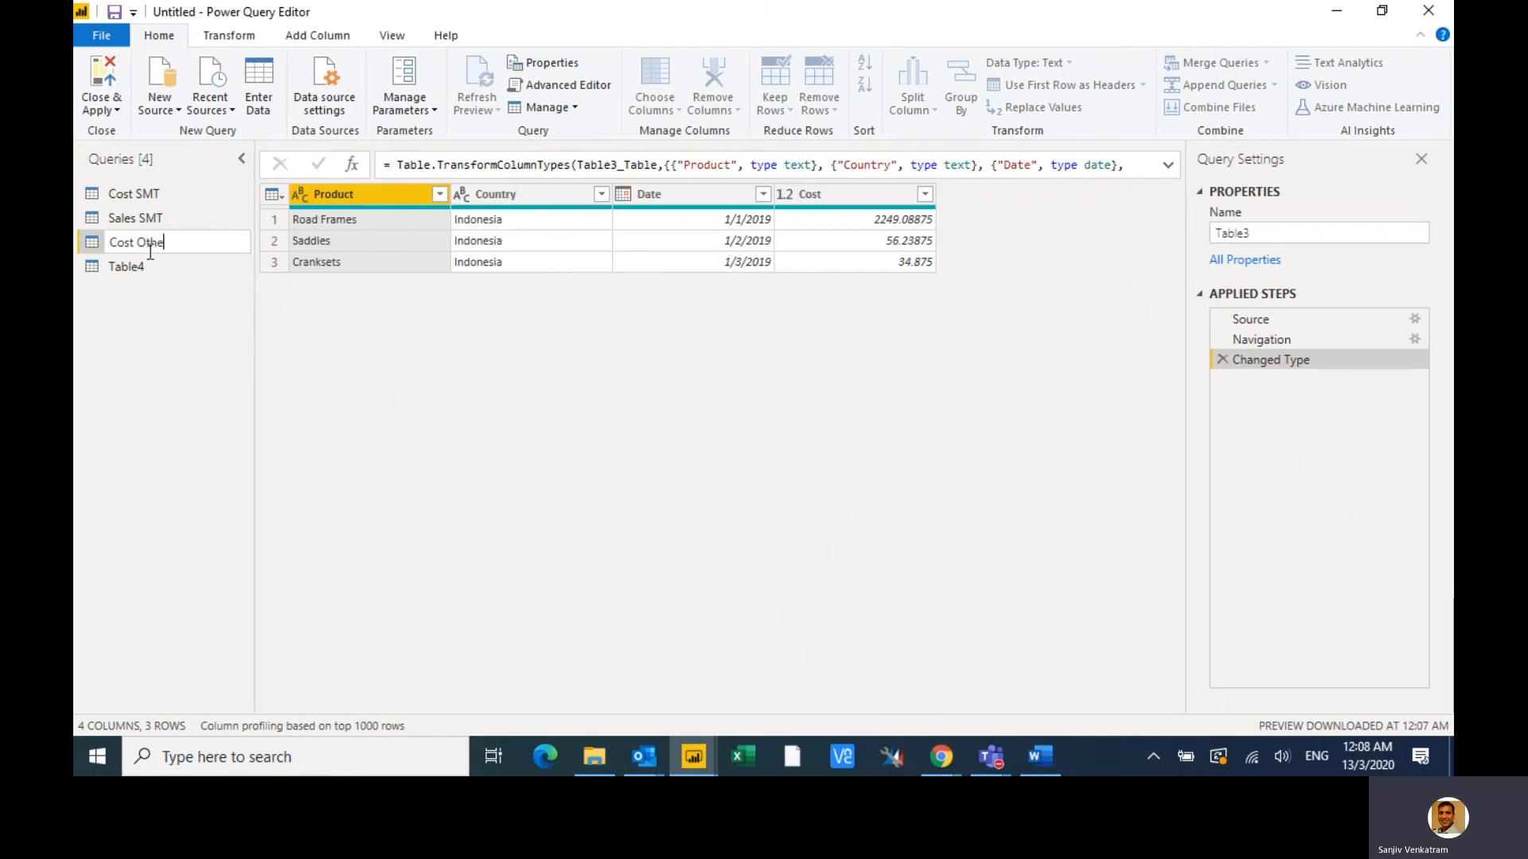
key(Return)
- Rename the Table4 query as Sales Other and go through the renamed queries to check their contents
click(129, 263)
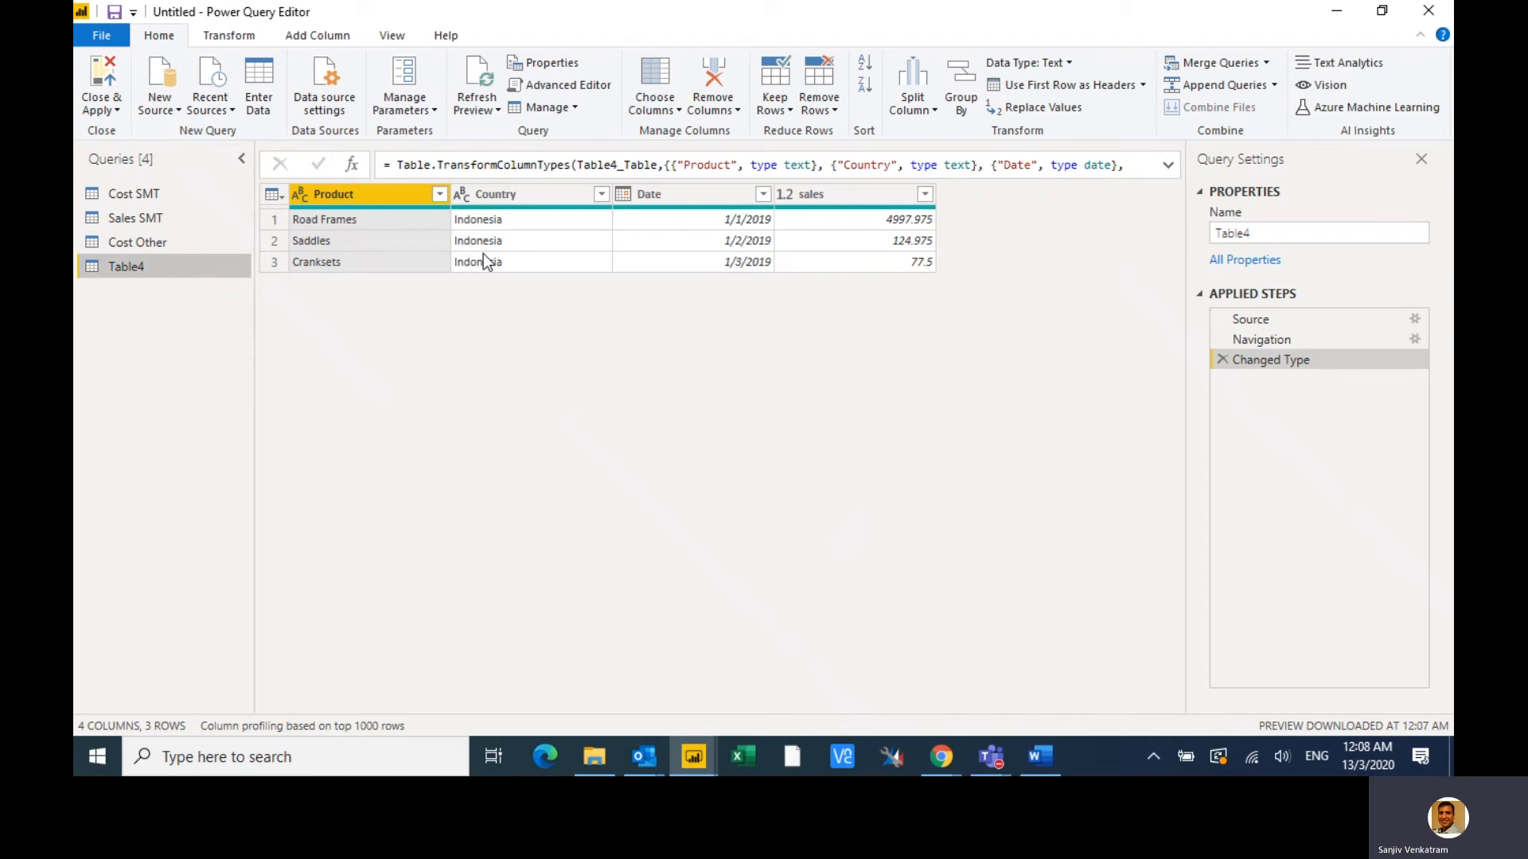
double_click(203, 270)
text(Sales Other)
key(Return)
click(175, 194)
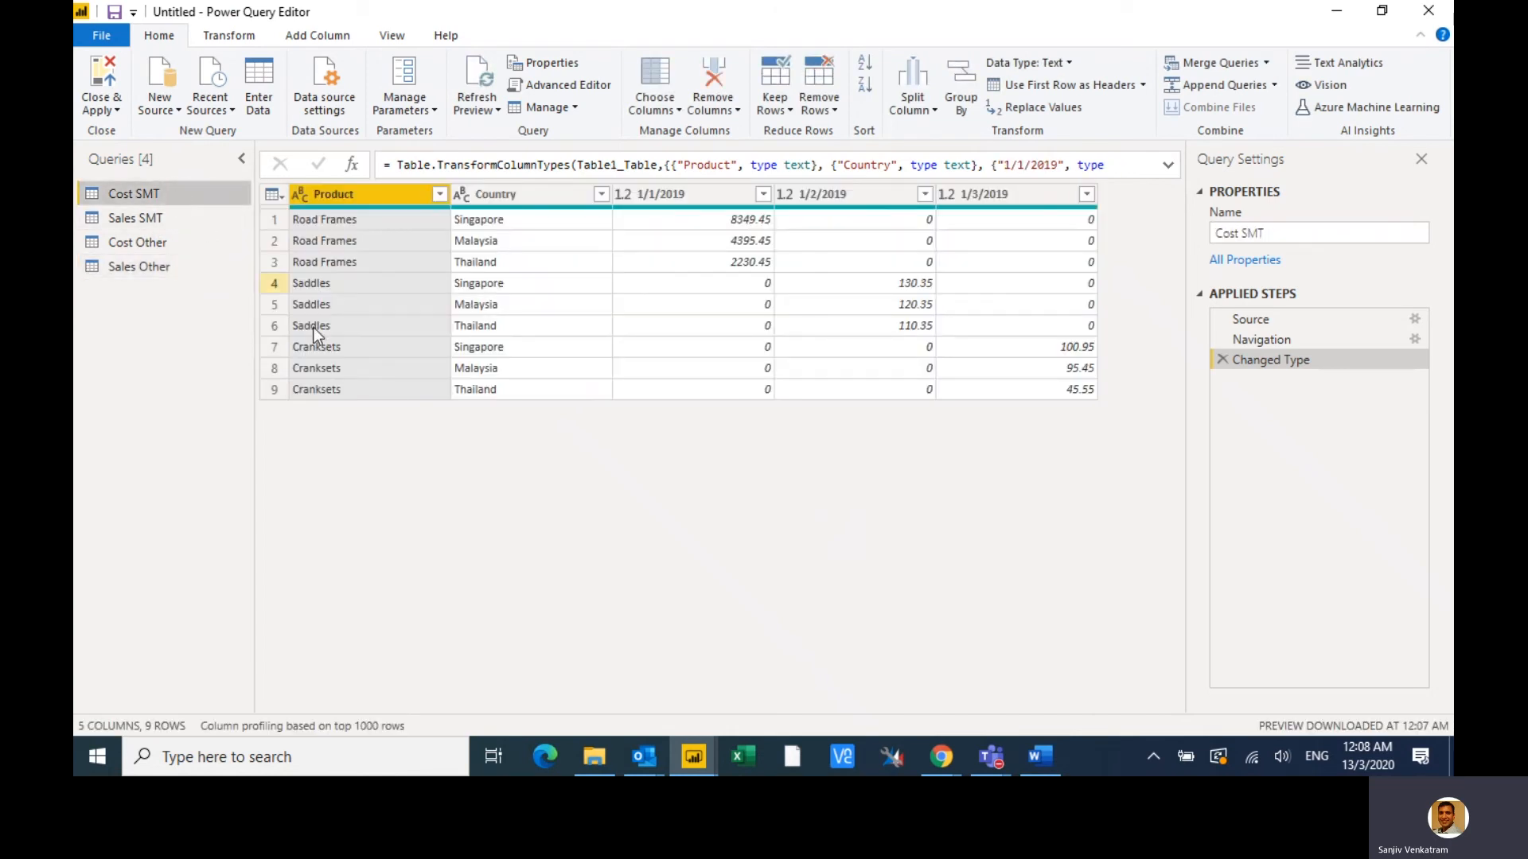
click(183, 218)
click(163, 242)
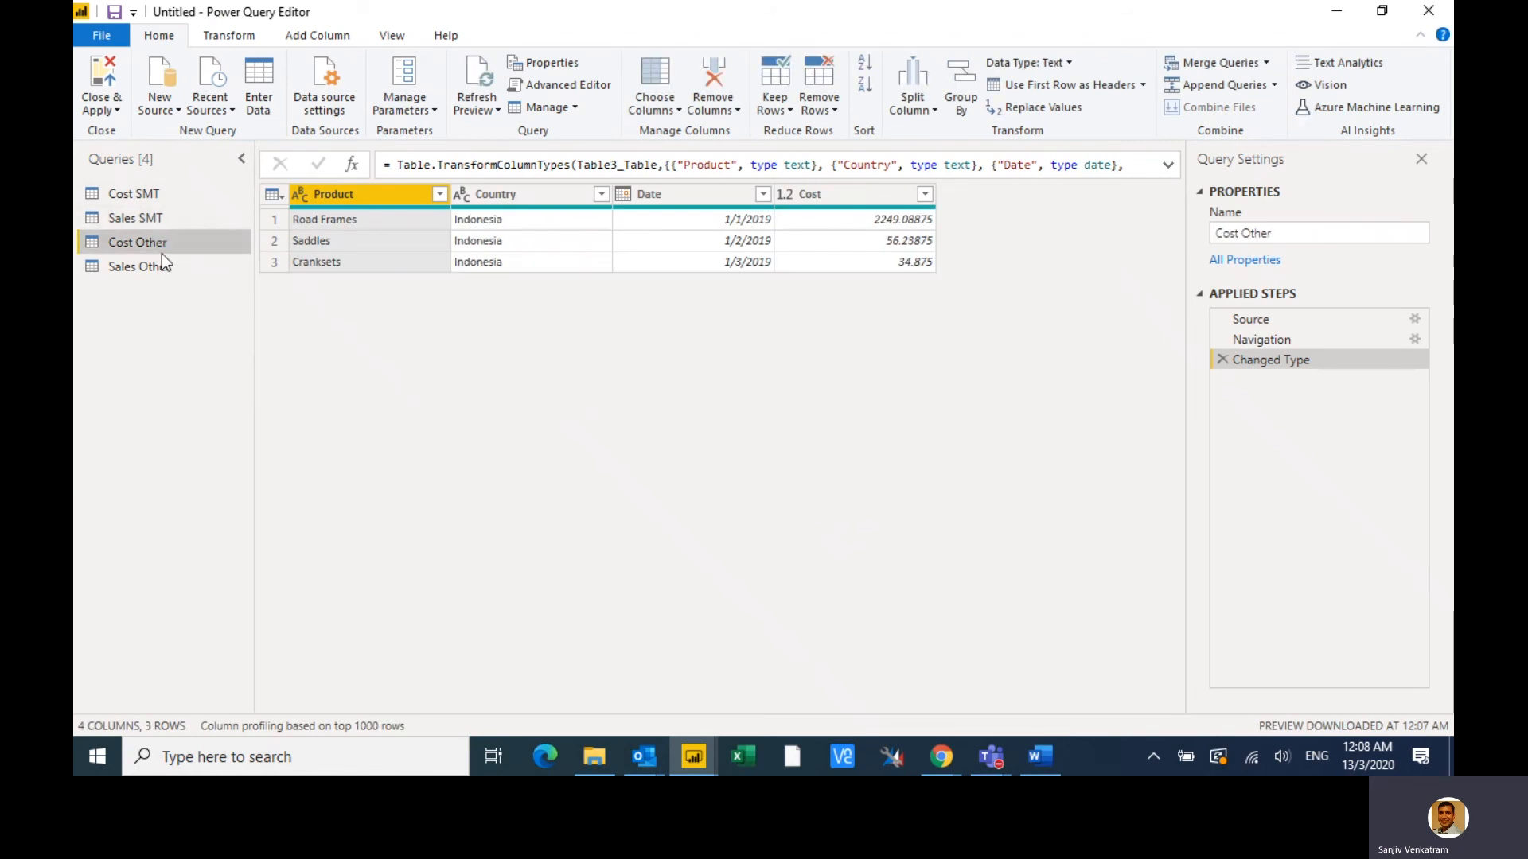
click(162, 258)
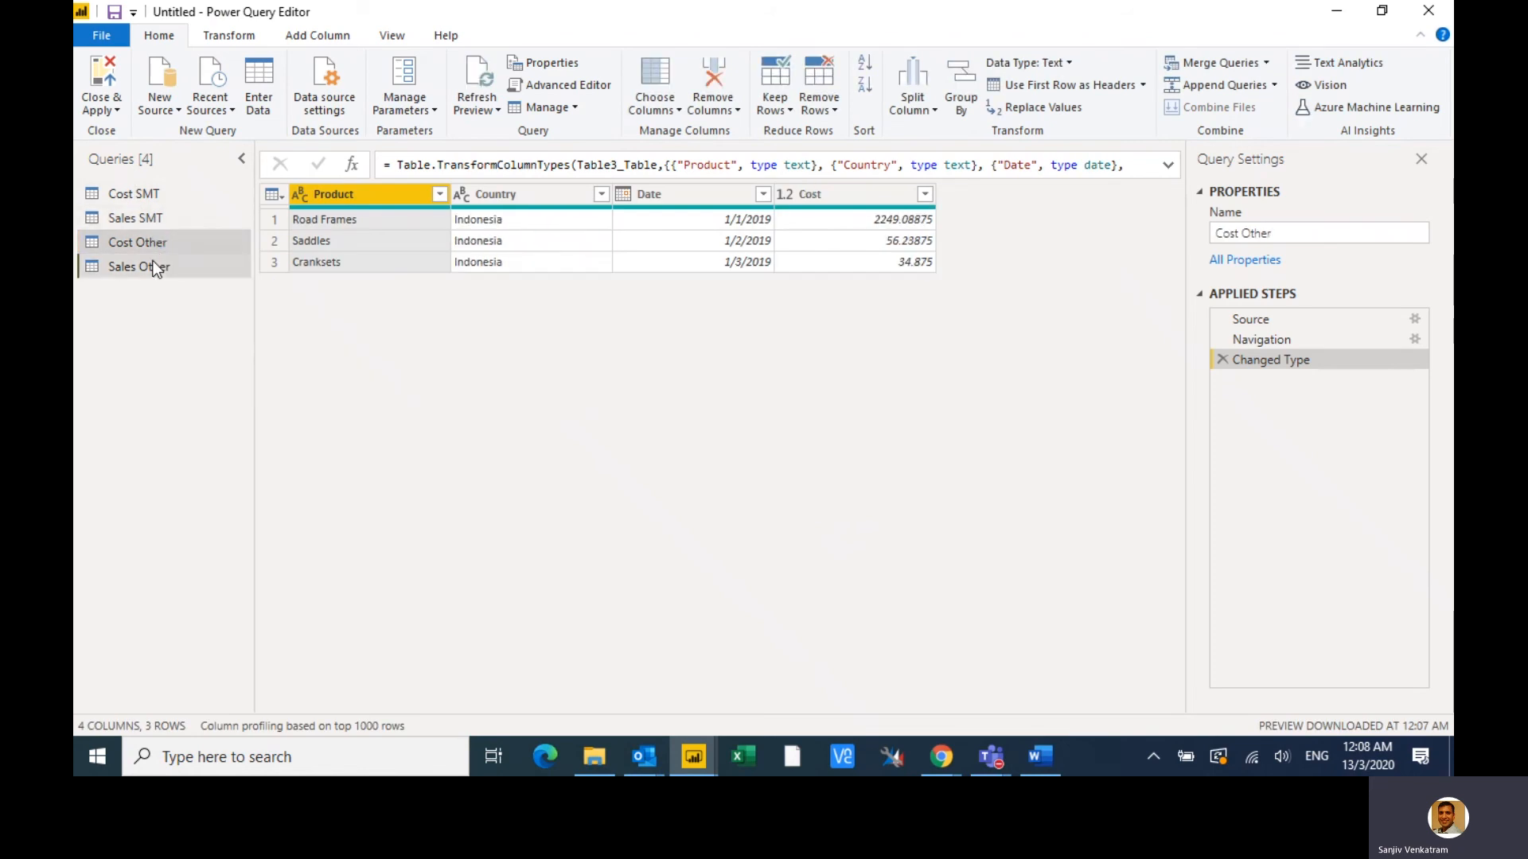
- In the Cost SMT query, unpivot only the selected columns 1/1/2019, 1/2/2019 and 1/3/2019
click(169, 199)
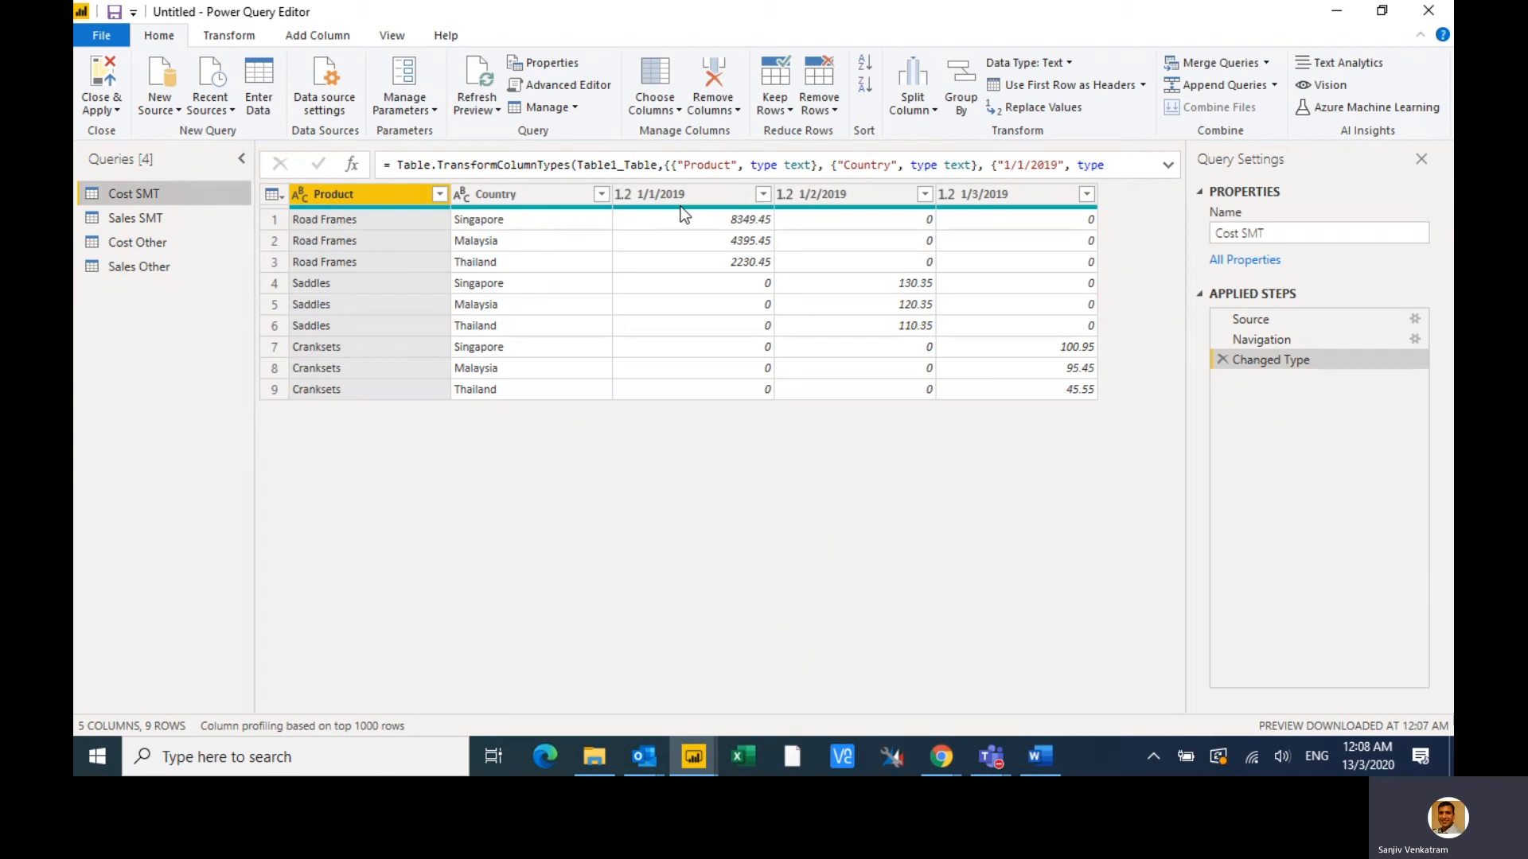
click(697, 194)
shift+click(813, 193)
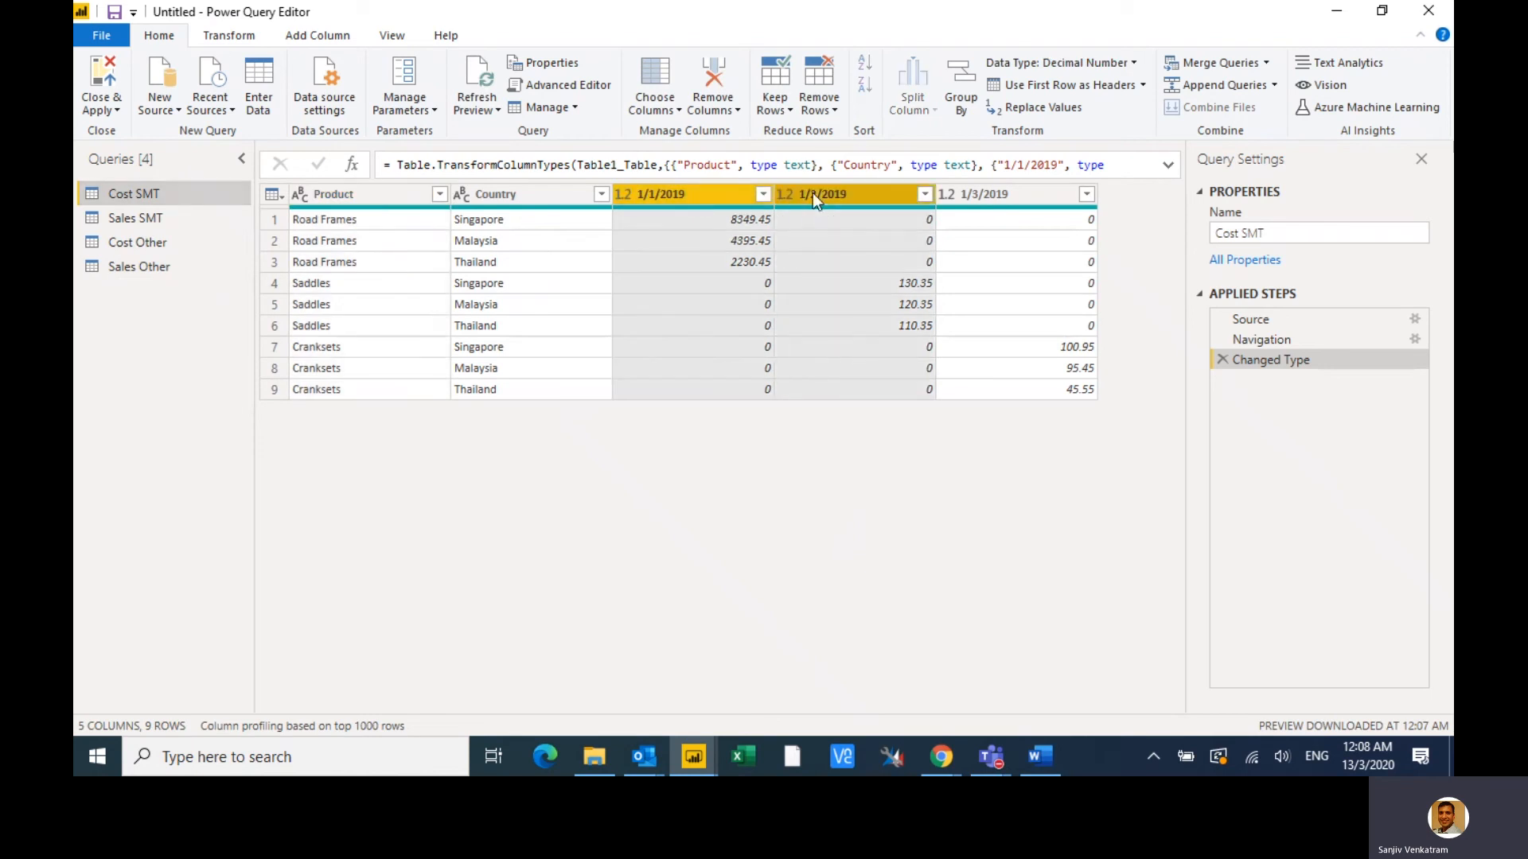
shift+click(974, 194)
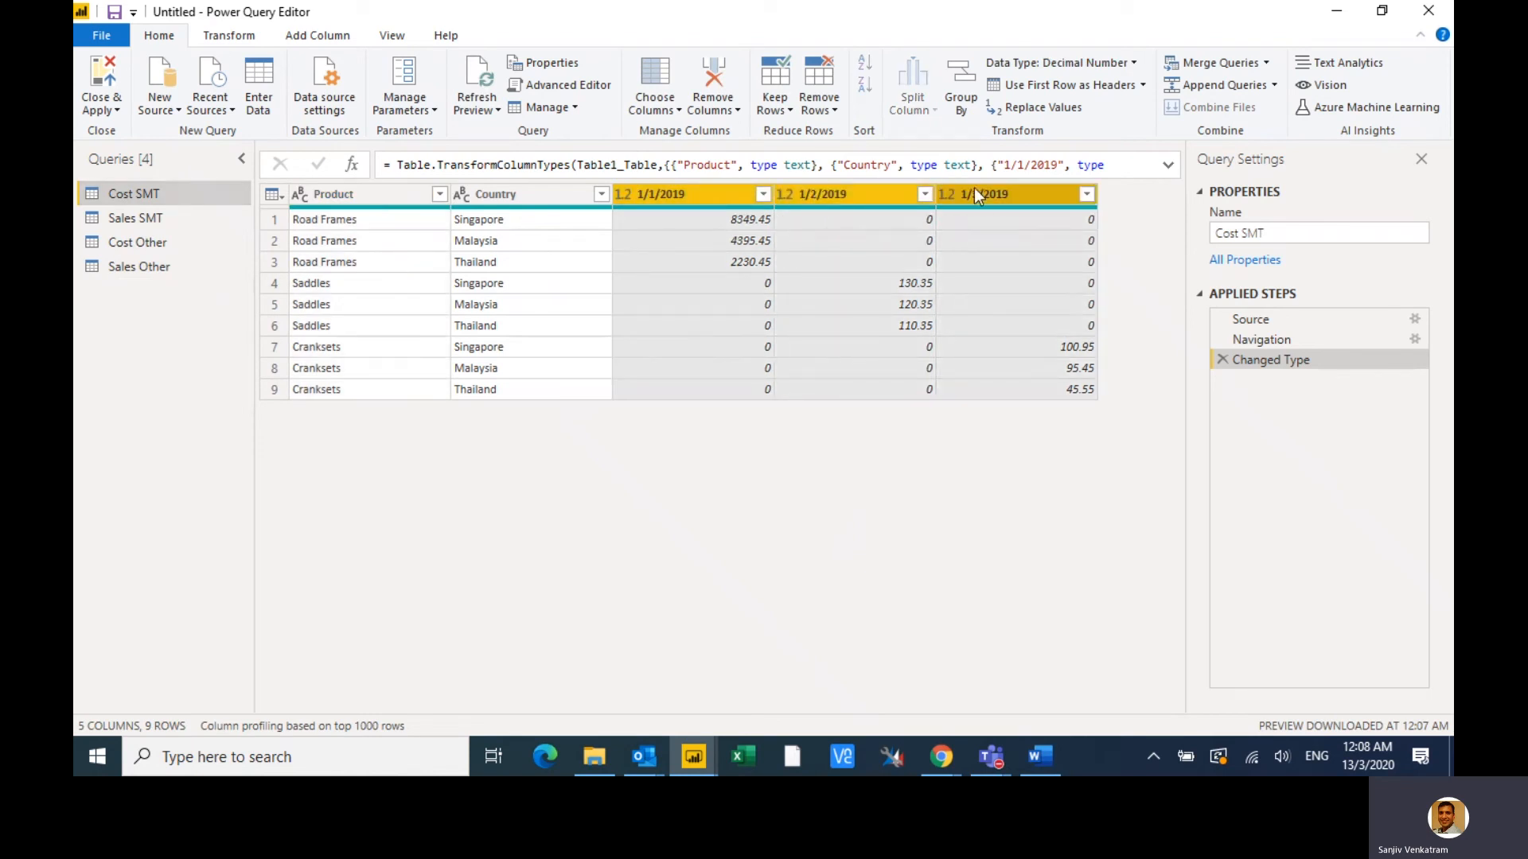
right_click(977, 194)
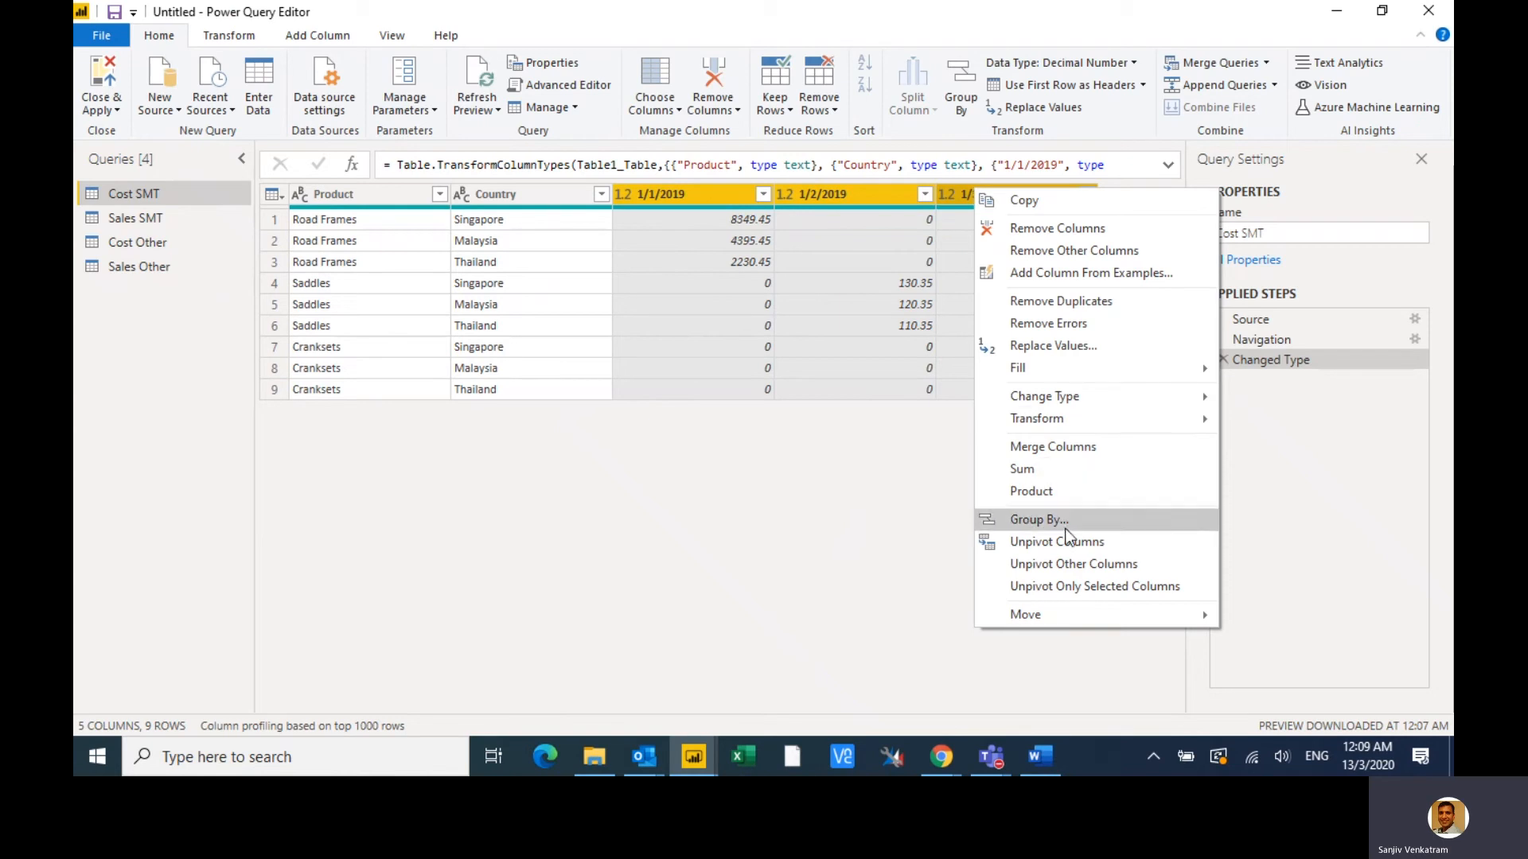
click(1076, 589)
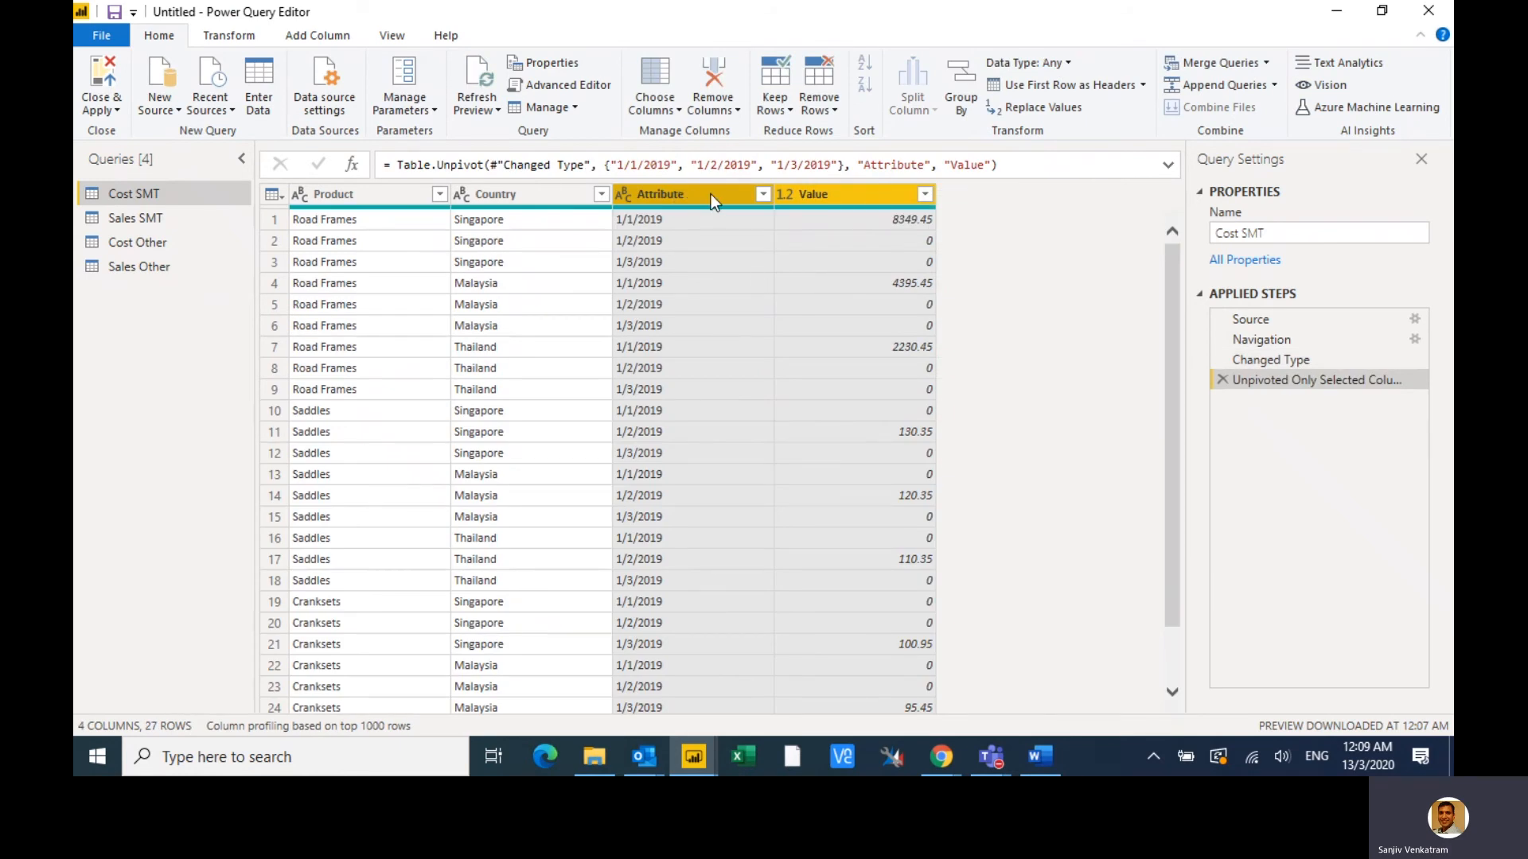
- Rename the unpivoted Attribute column in the Cost SMT query as Date
double_click(714, 194)
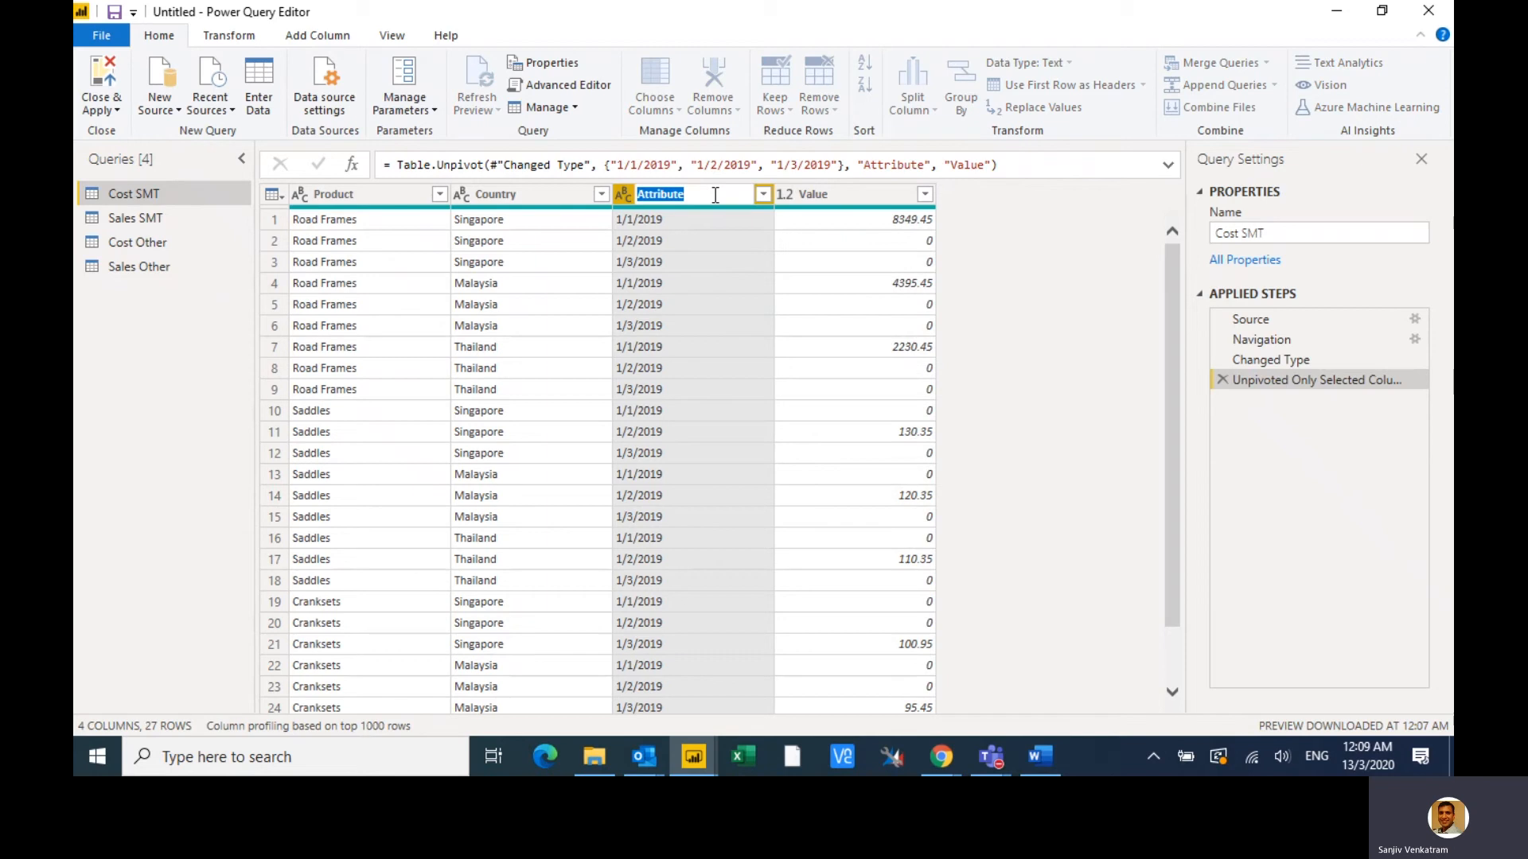
text(Date)
key(Return)
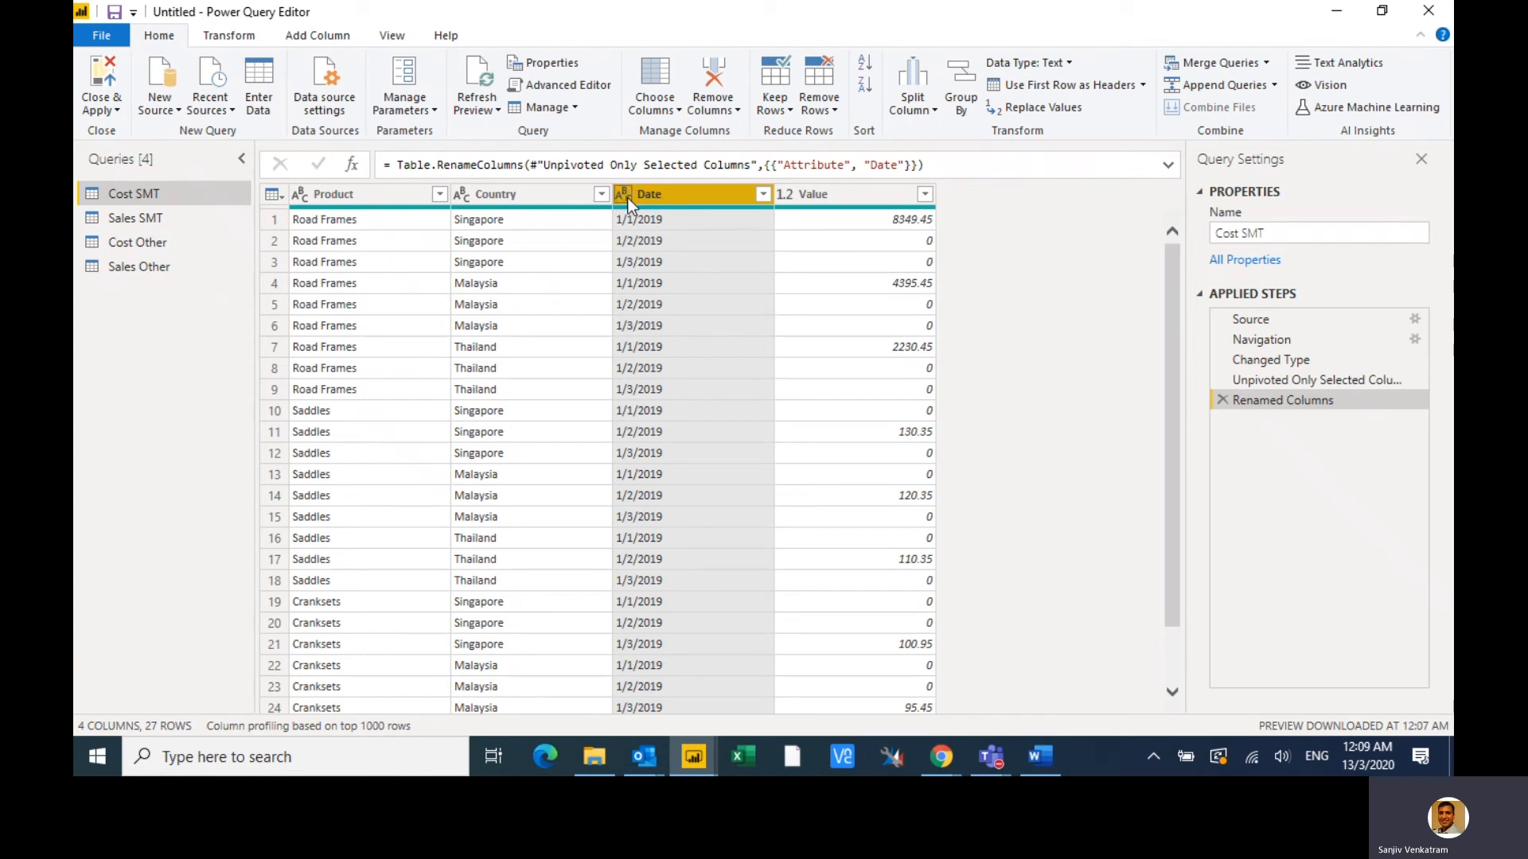
- In the Cost SMT query, set the Date column's data type to Date and rename the Value column as Cost
click(627, 197)
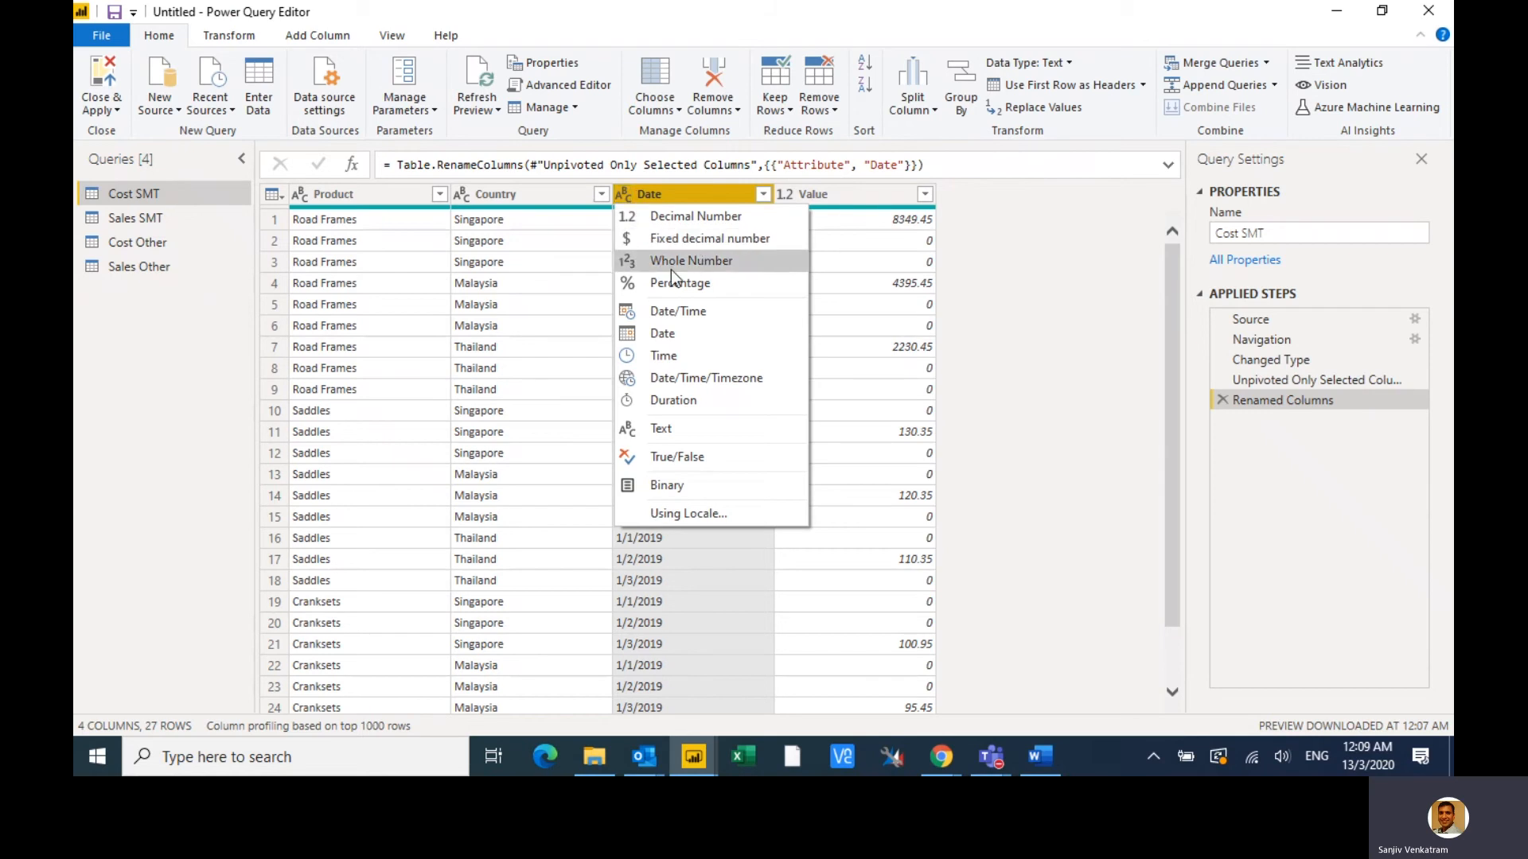
click(689, 334)
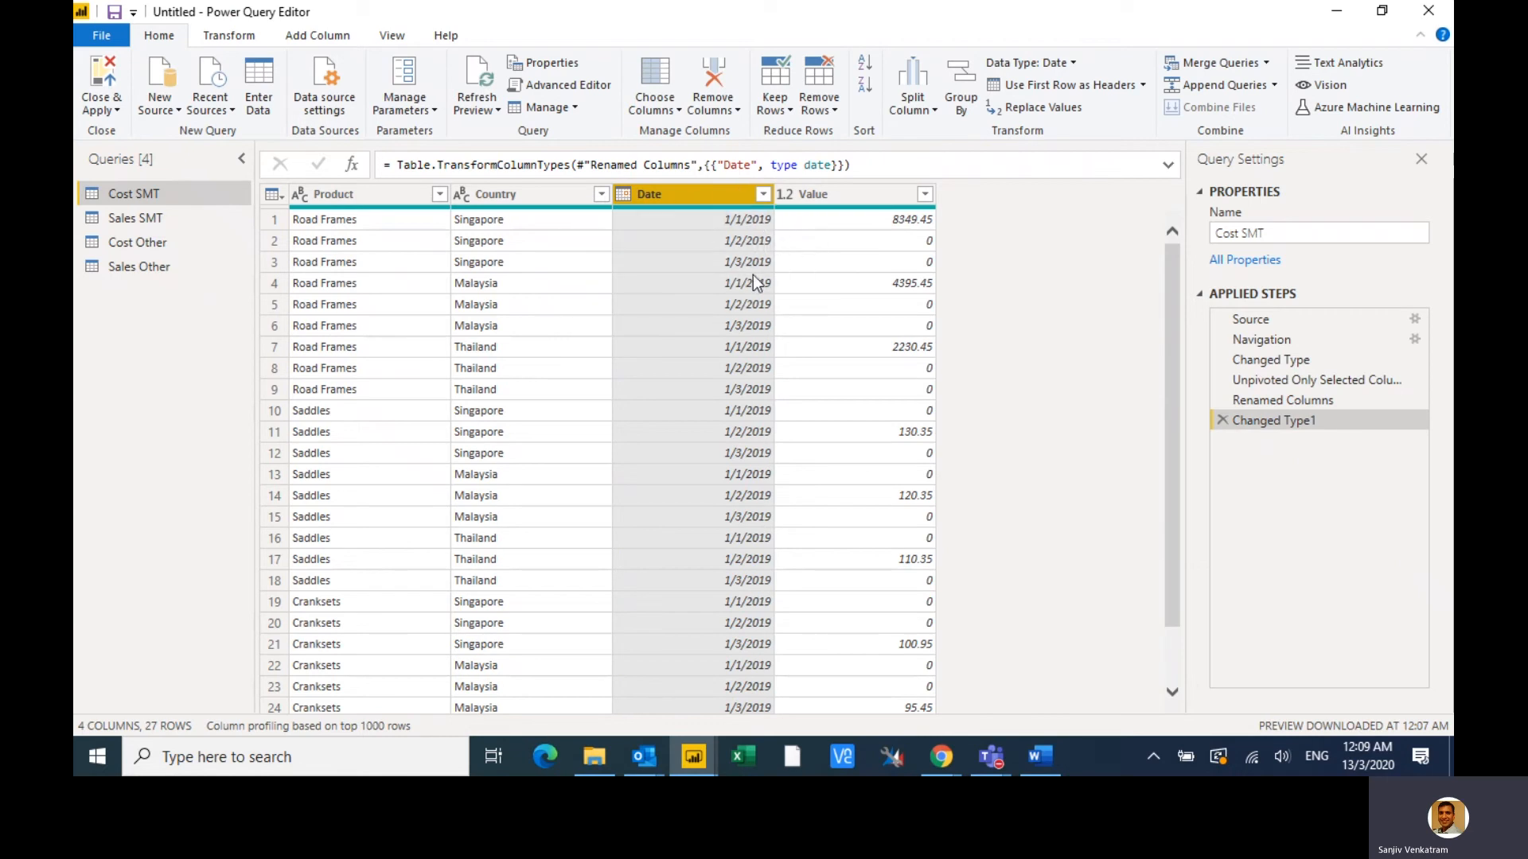
double_click(857, 192)
text(Cost)
key(Return)
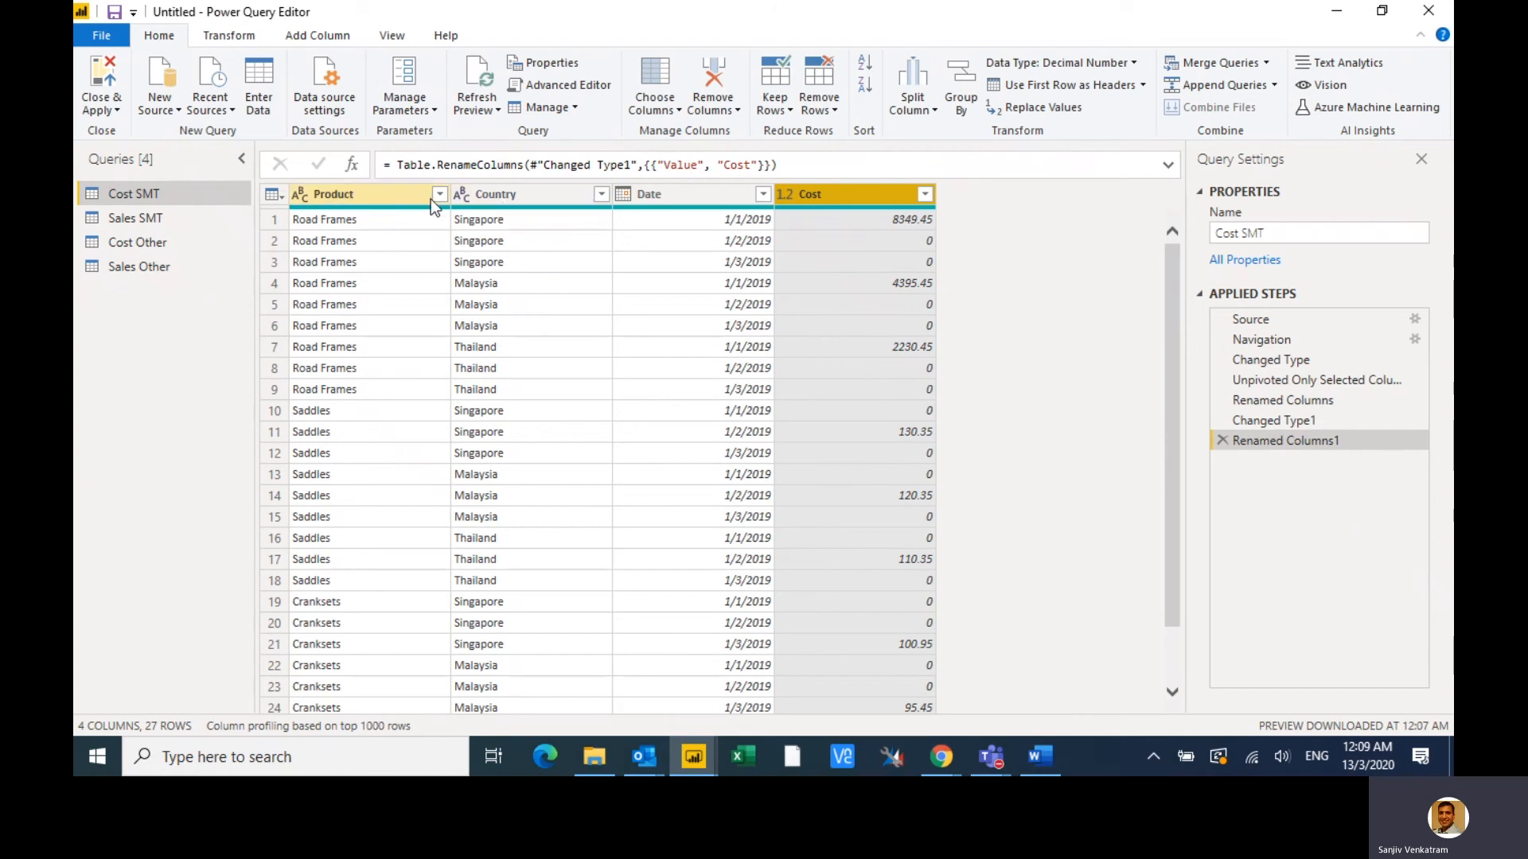
- Append the Sales Other query to Sales SMT as a new query, with Sales SMT as the primary table
click(128, 220)
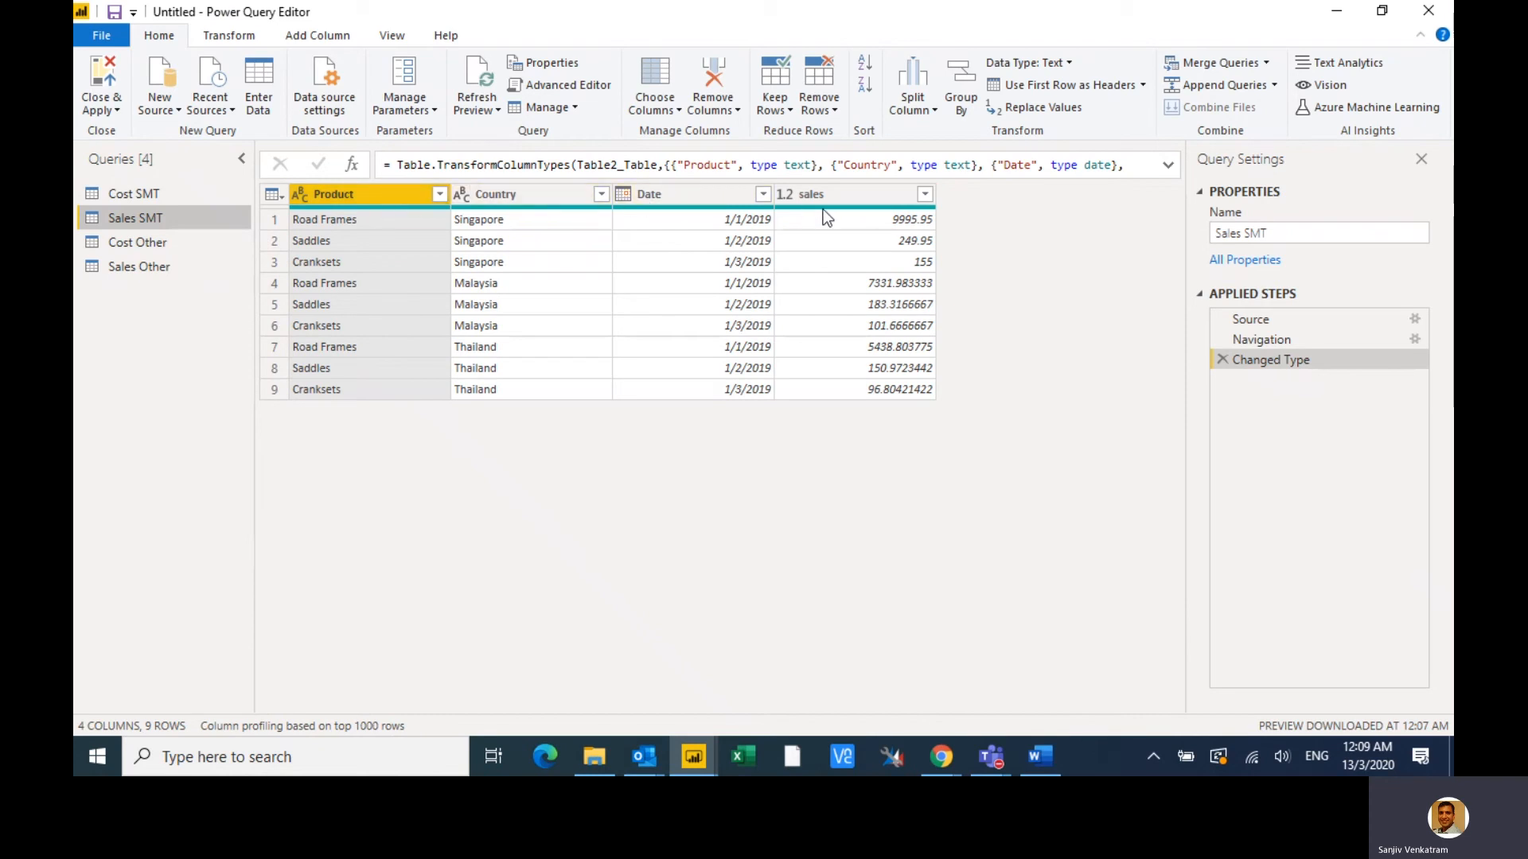
click(180, 240)
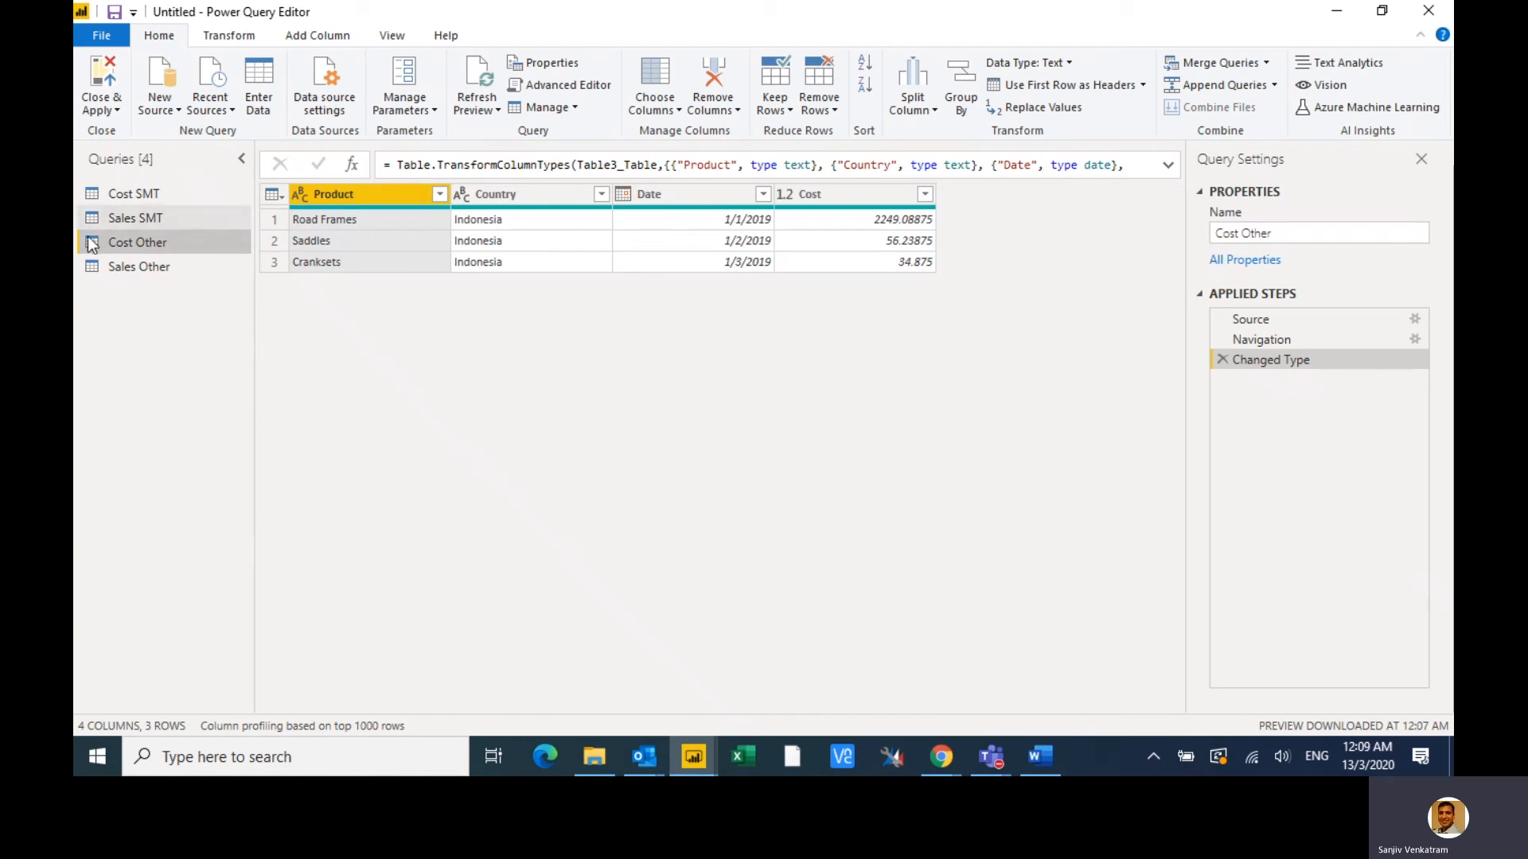
click(122, 267)
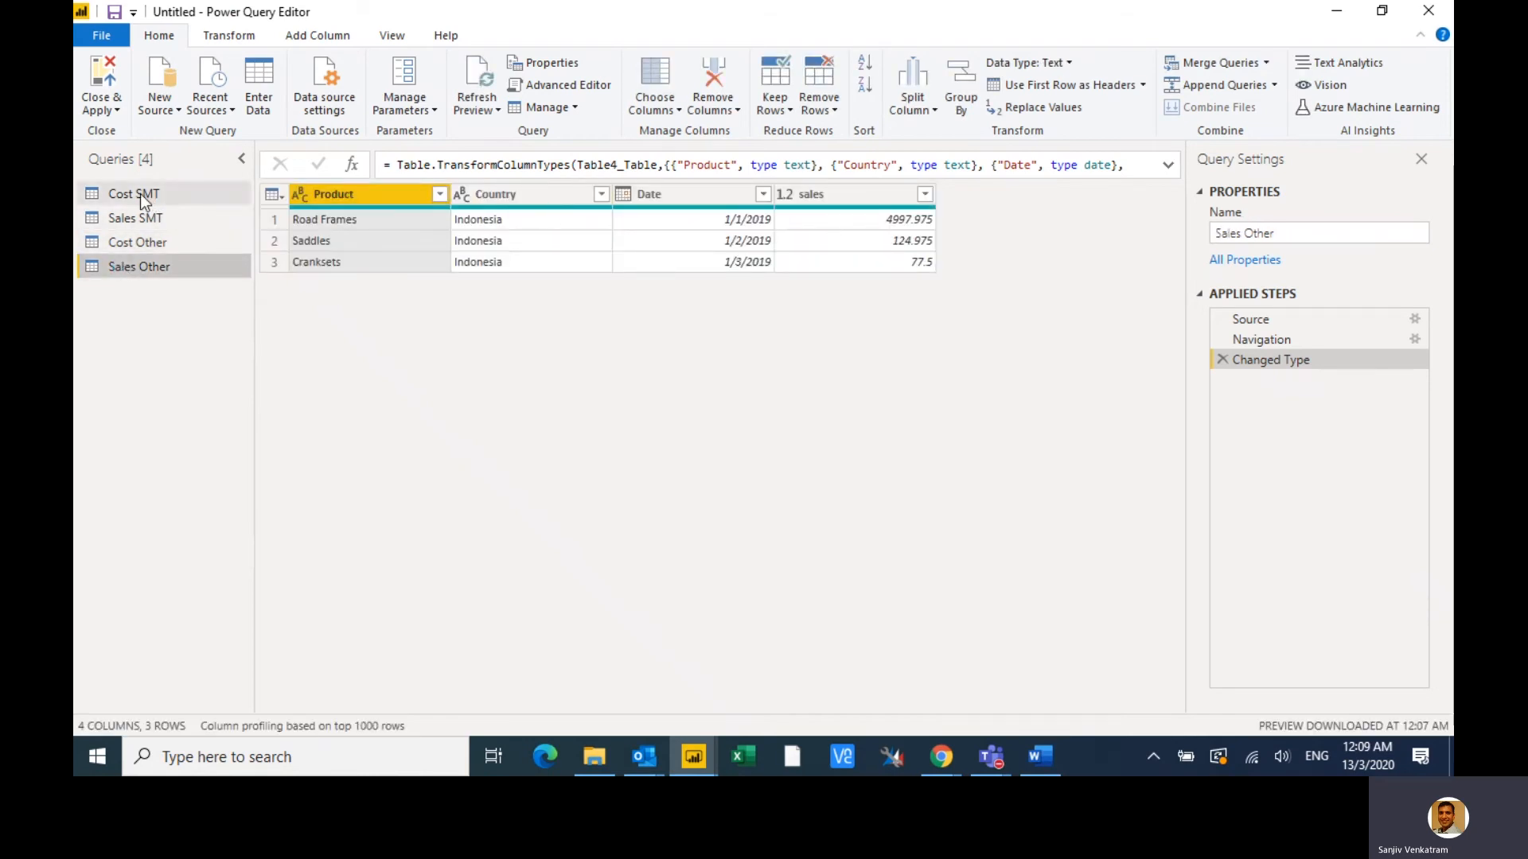
click(162, 219)
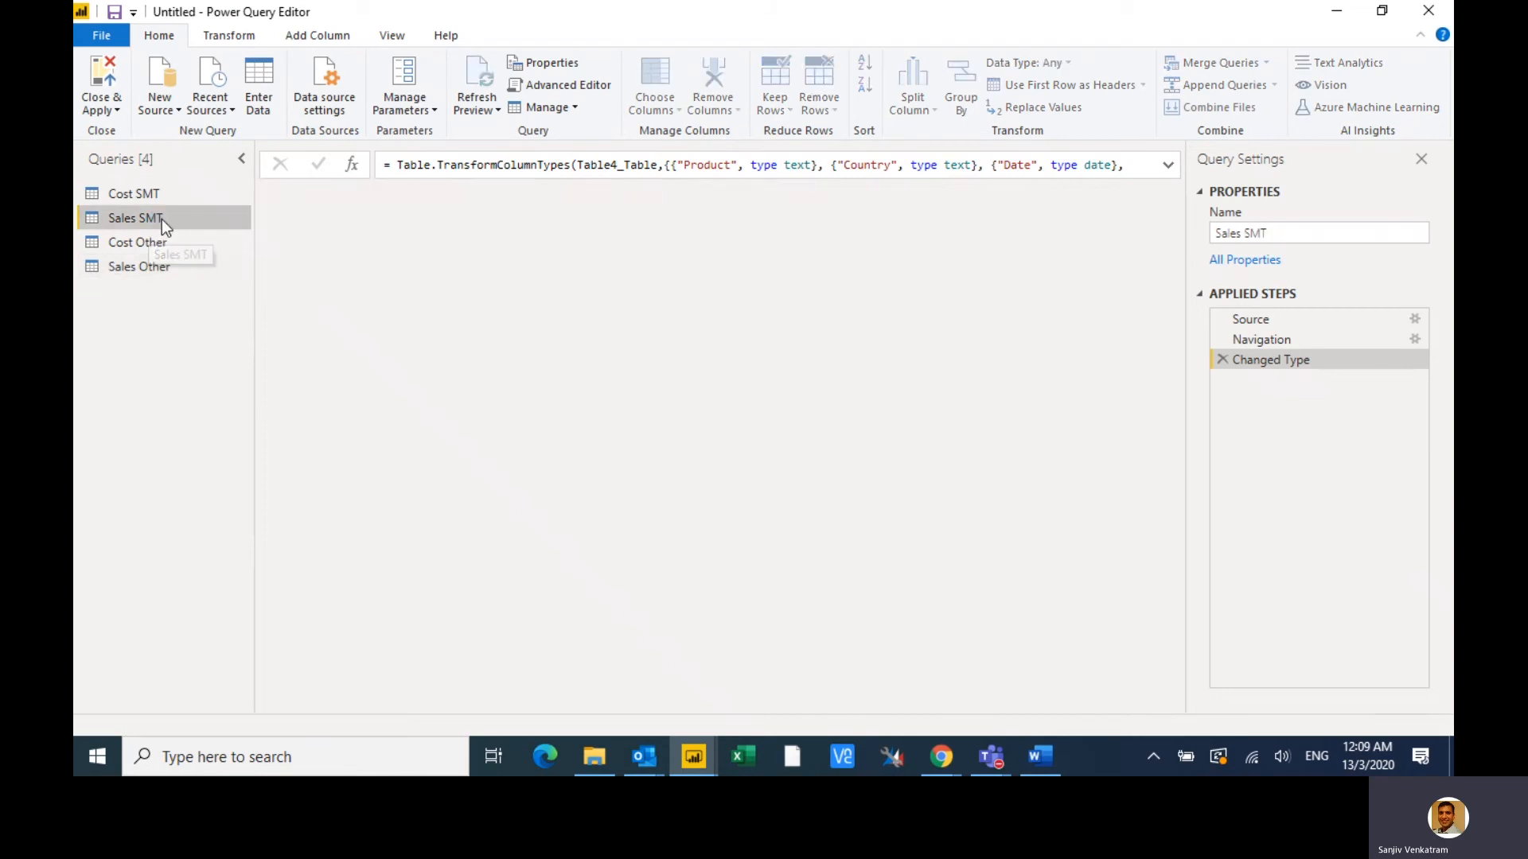
click(189, 270)
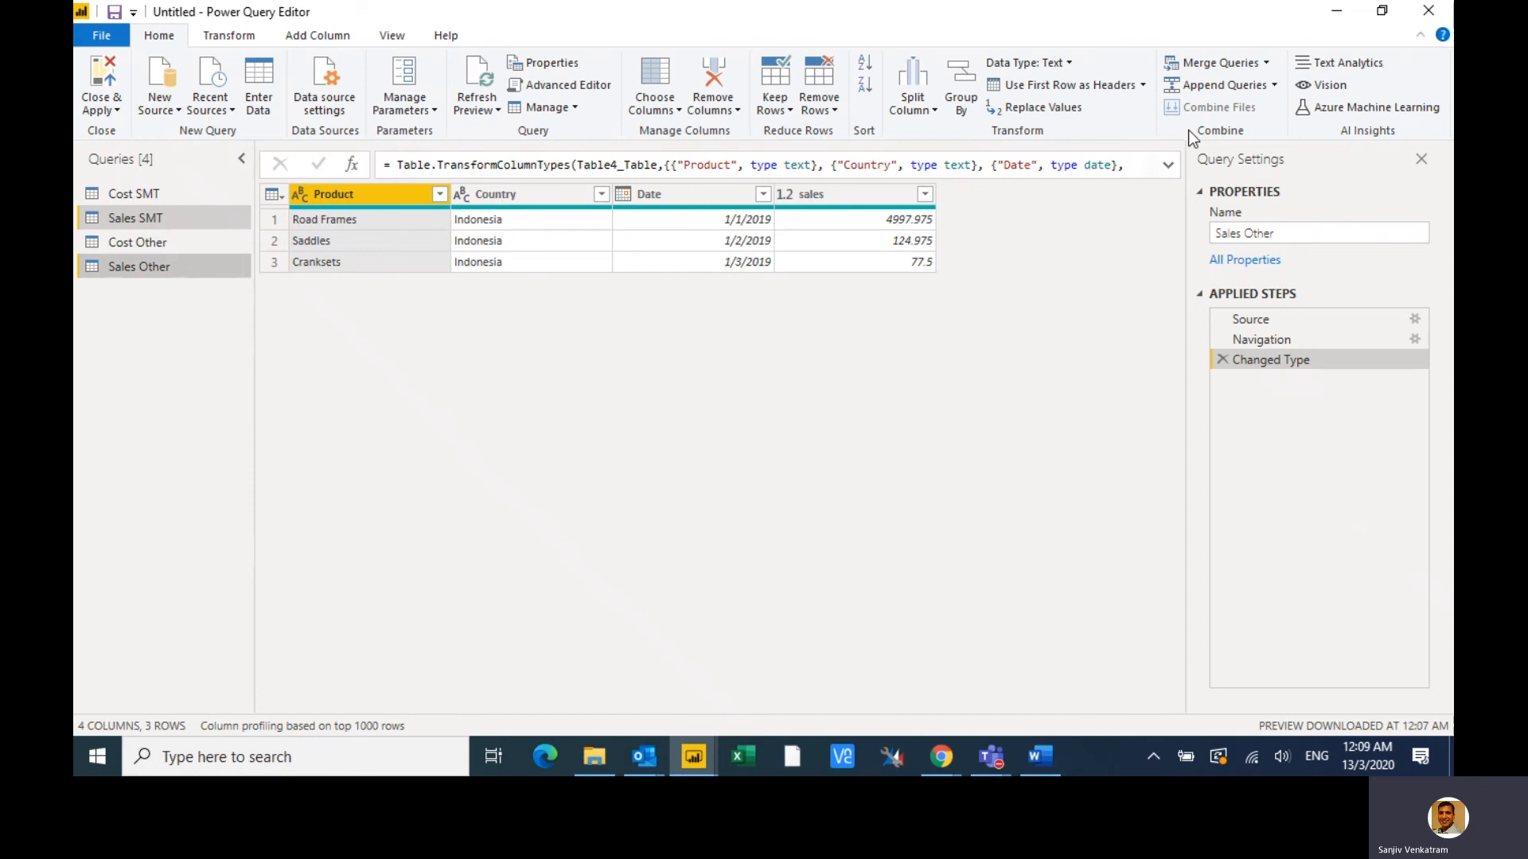
click(1273, 84)
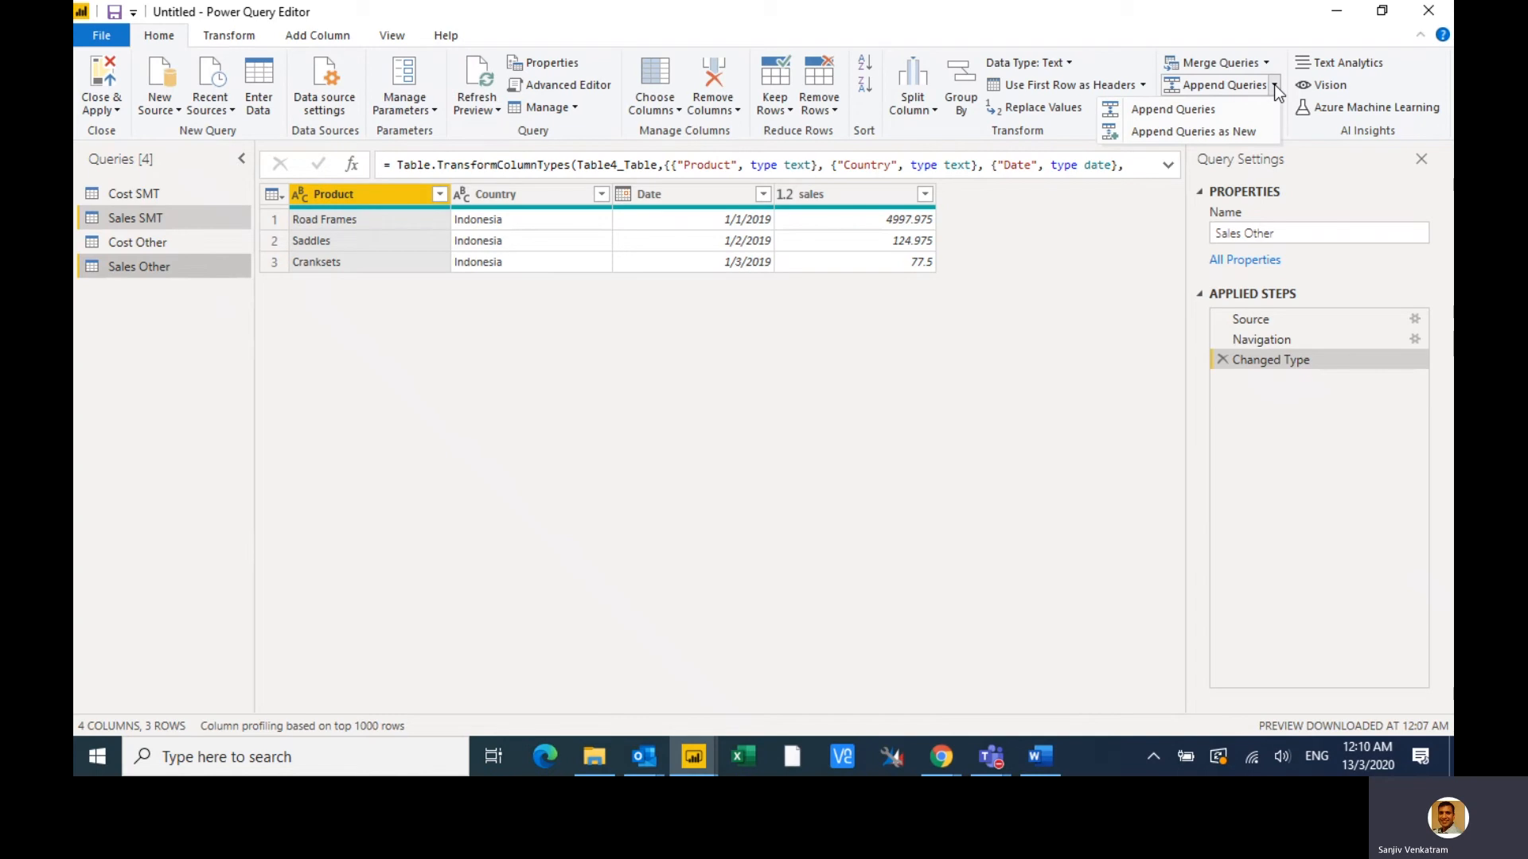
click(1226, 134)
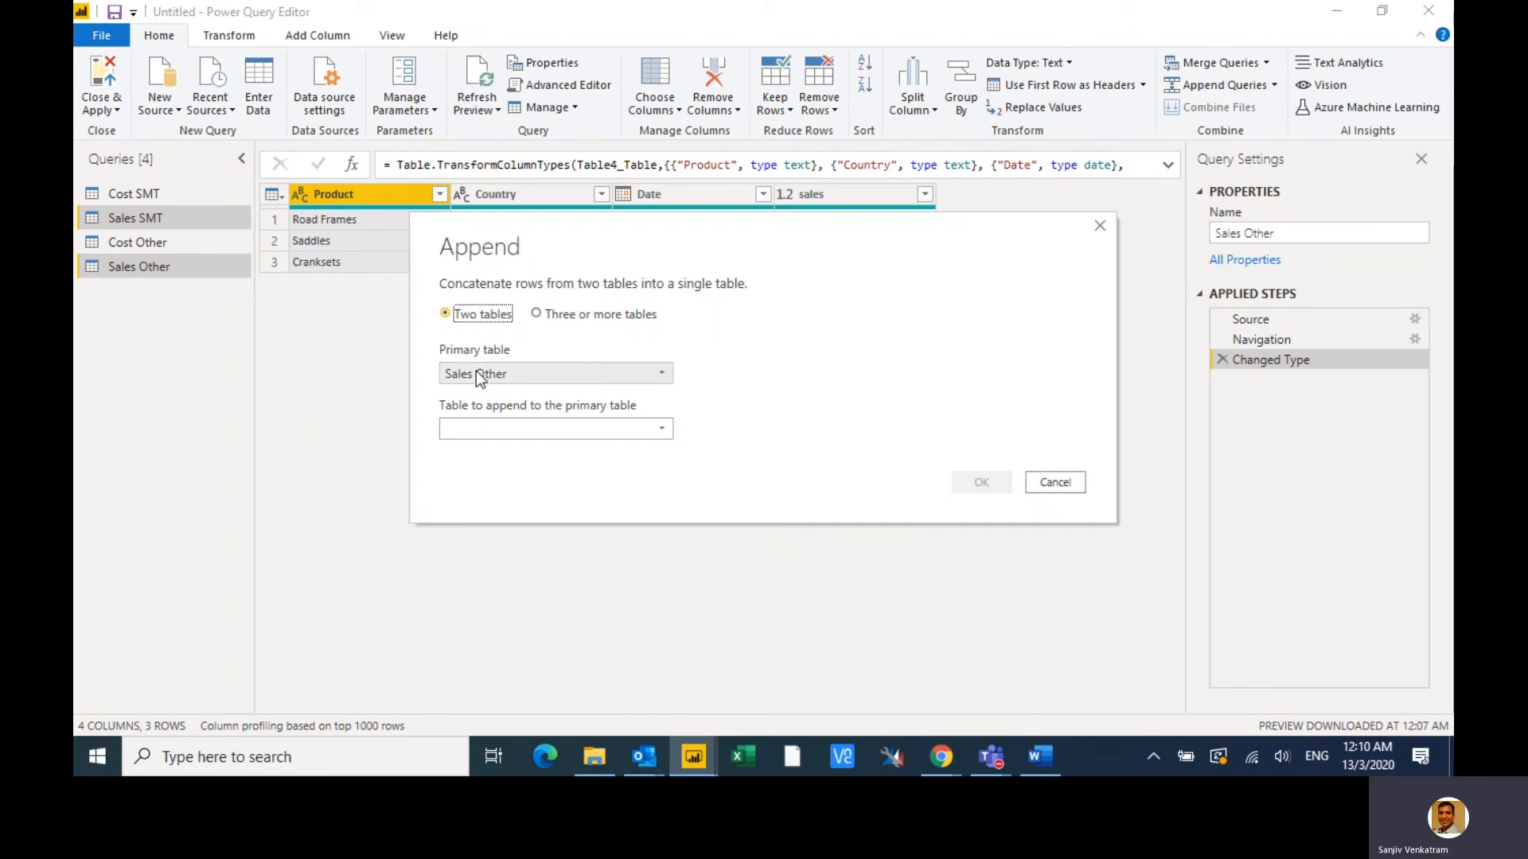
click(498, 427)
click(545, 377)
click(544, 377)
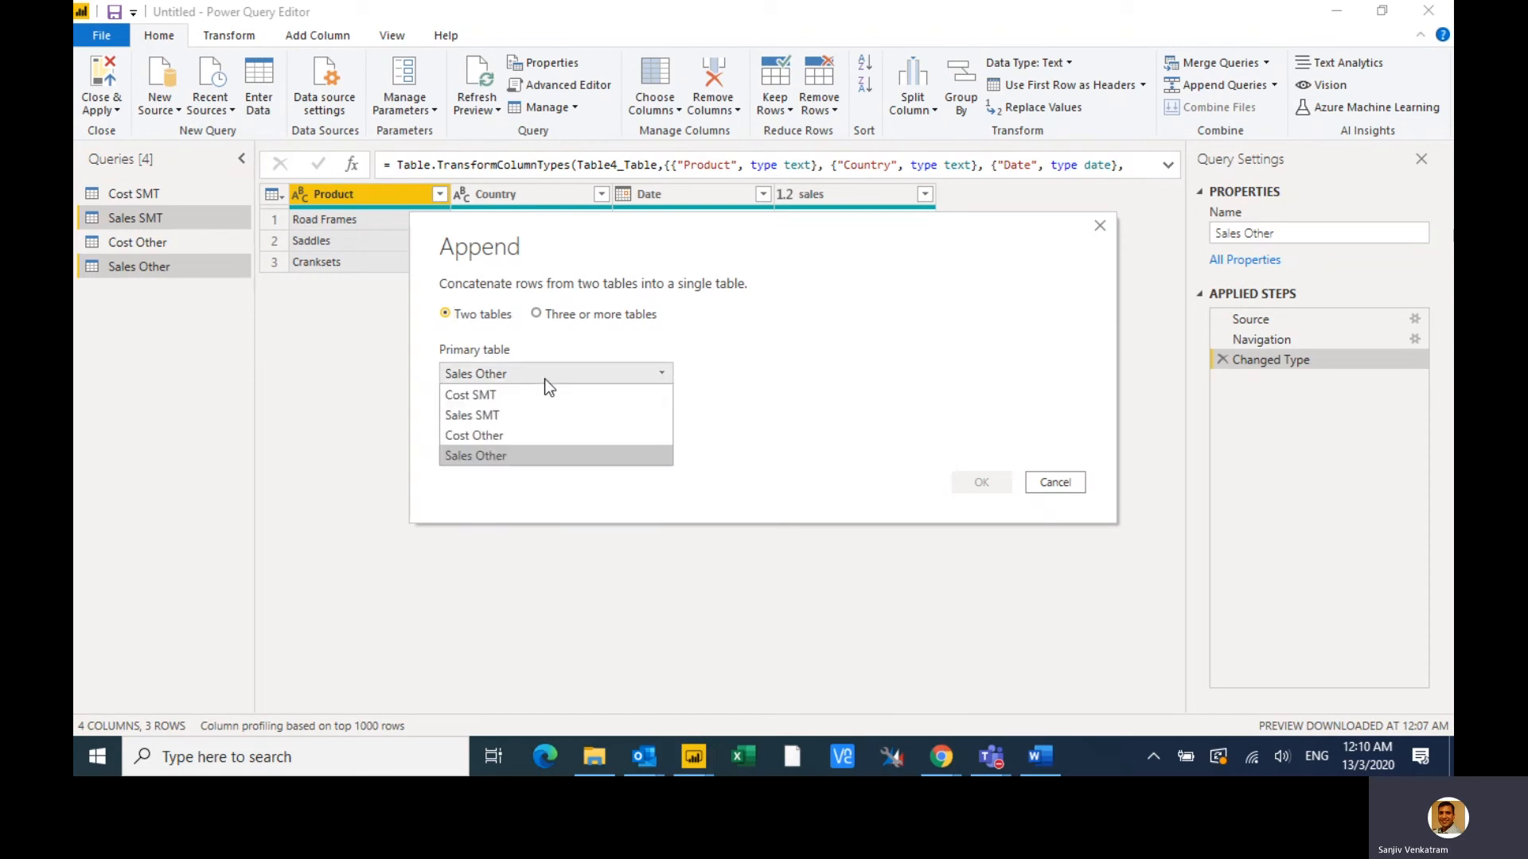
click(541, 412)
click(518, 434)
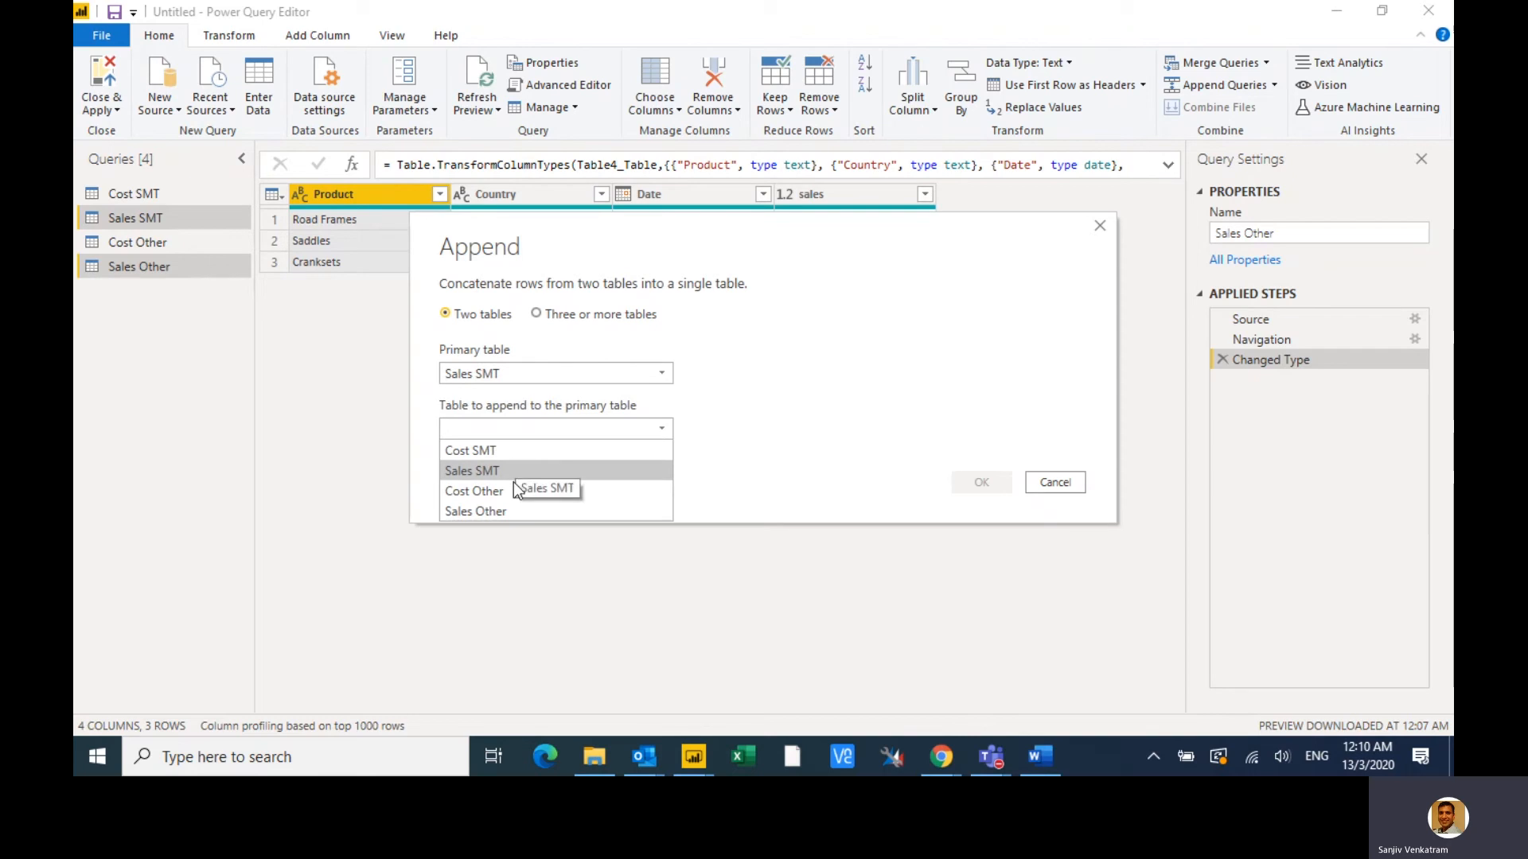
click(509, 506)
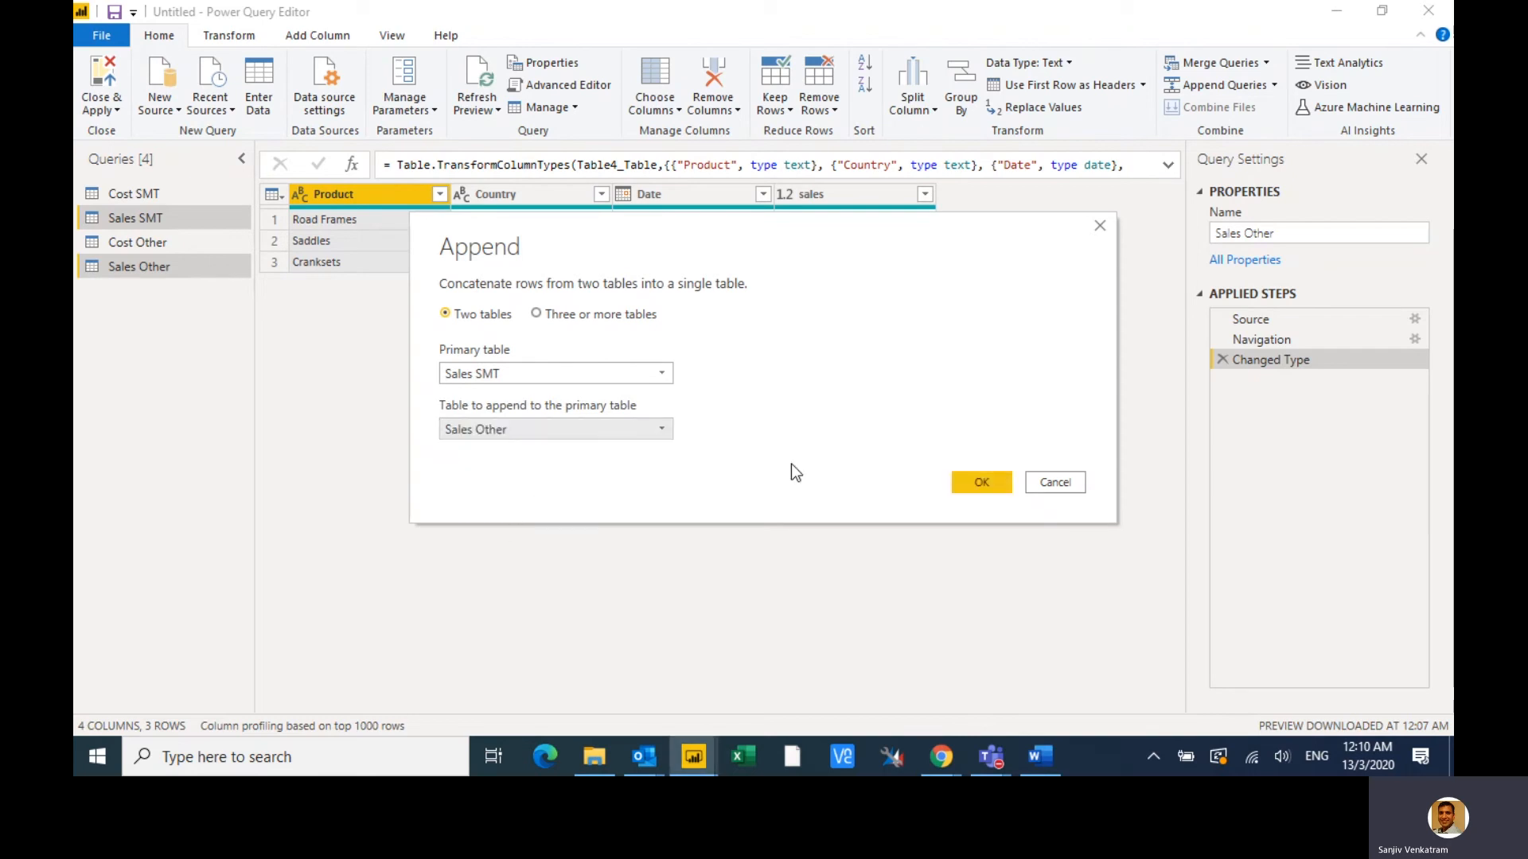
click(979, 482)
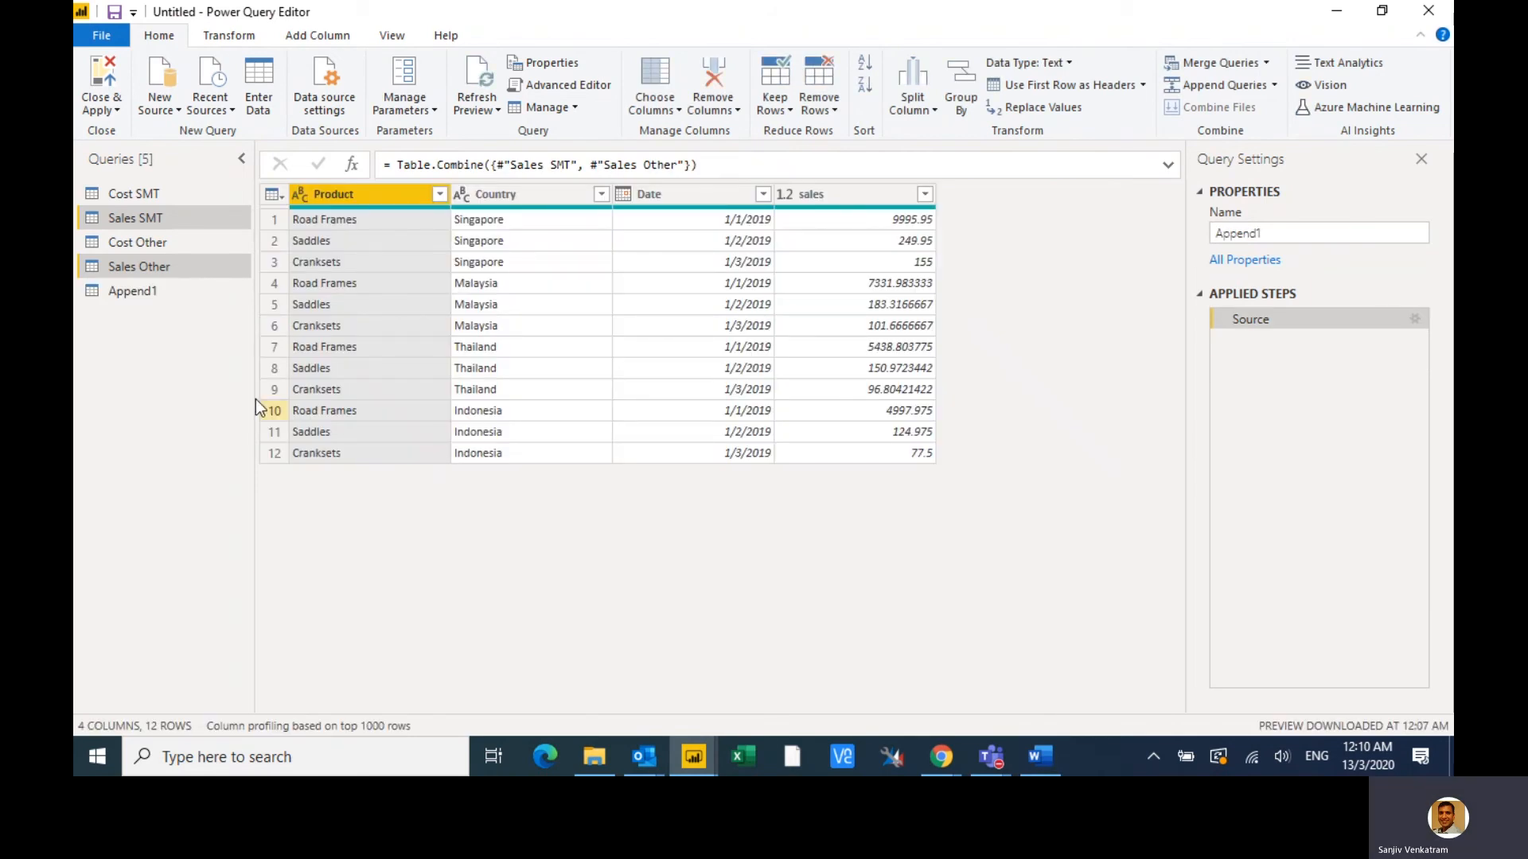
- Rename the new appended sales query as Sales Total
double_click(169, 293)
text(Sales Total)
key(Return)
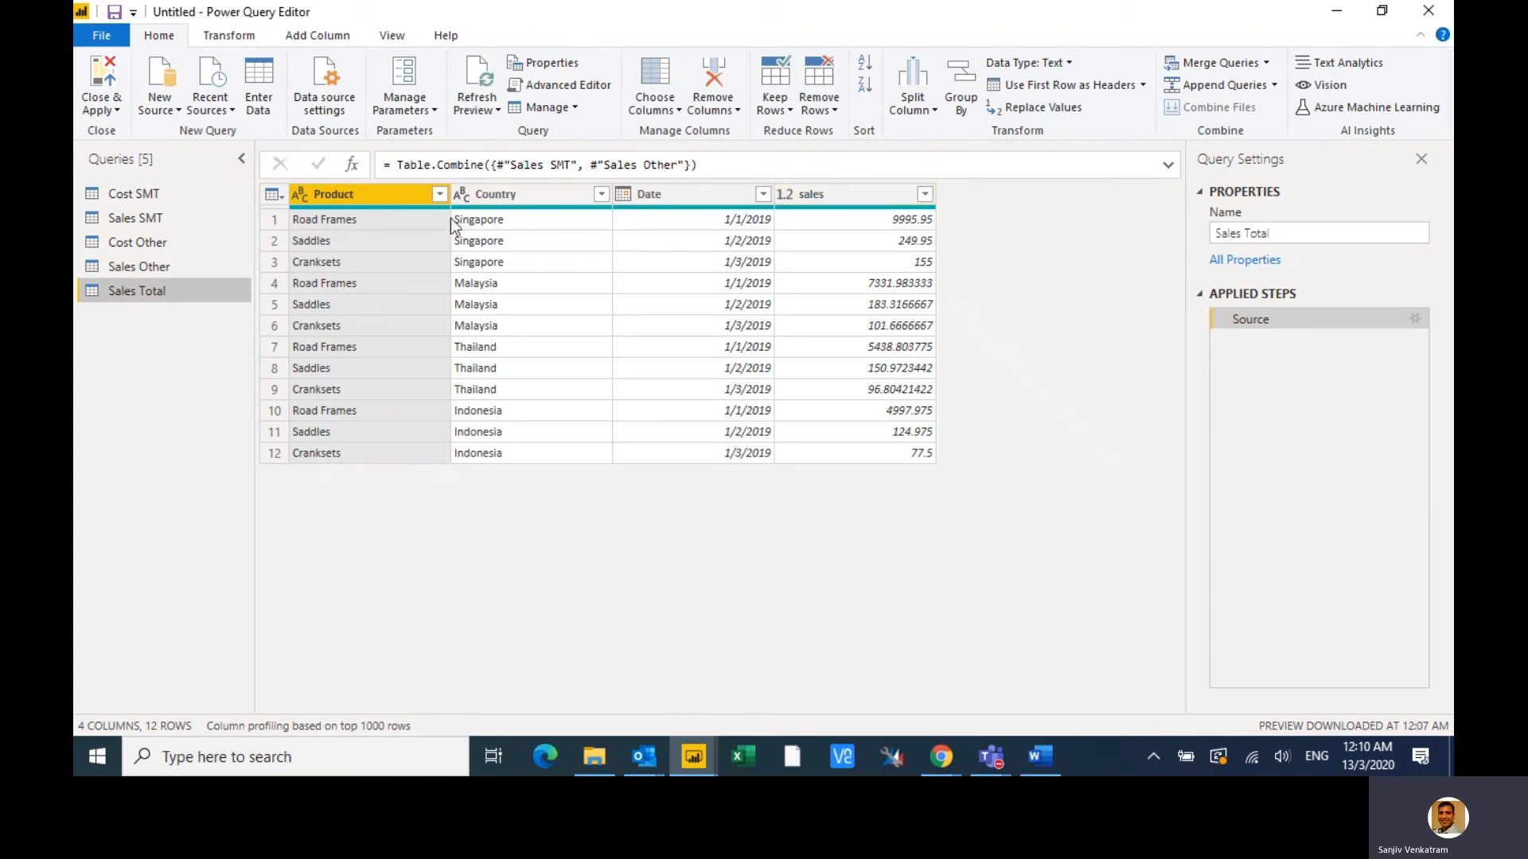
- Append the Cost Other query to Cost SMT as a new query, with Cost SMT as the primary table
click(142, 199)
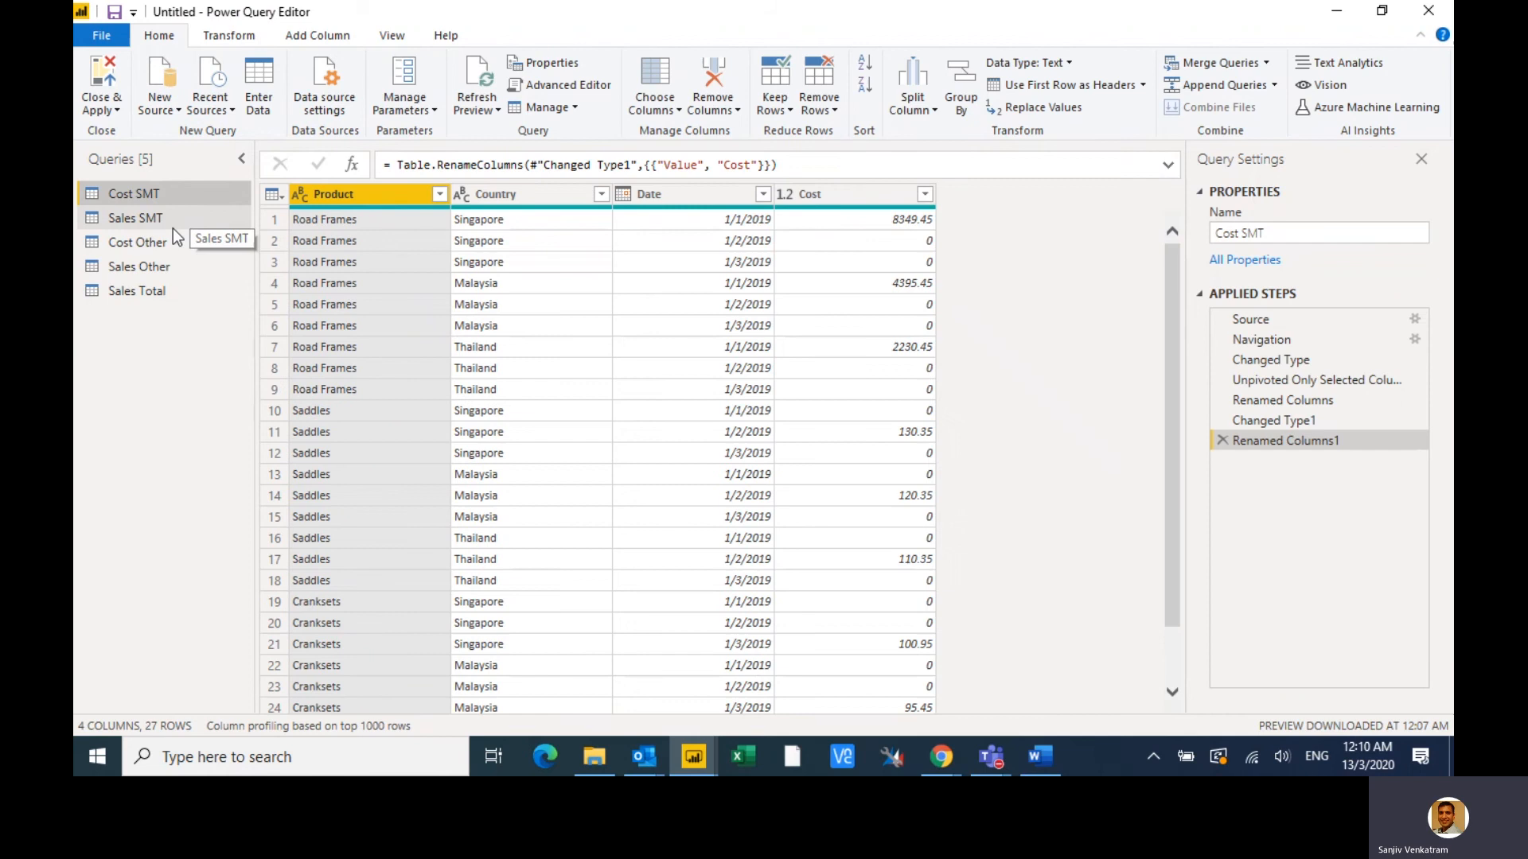
click(174, 242)
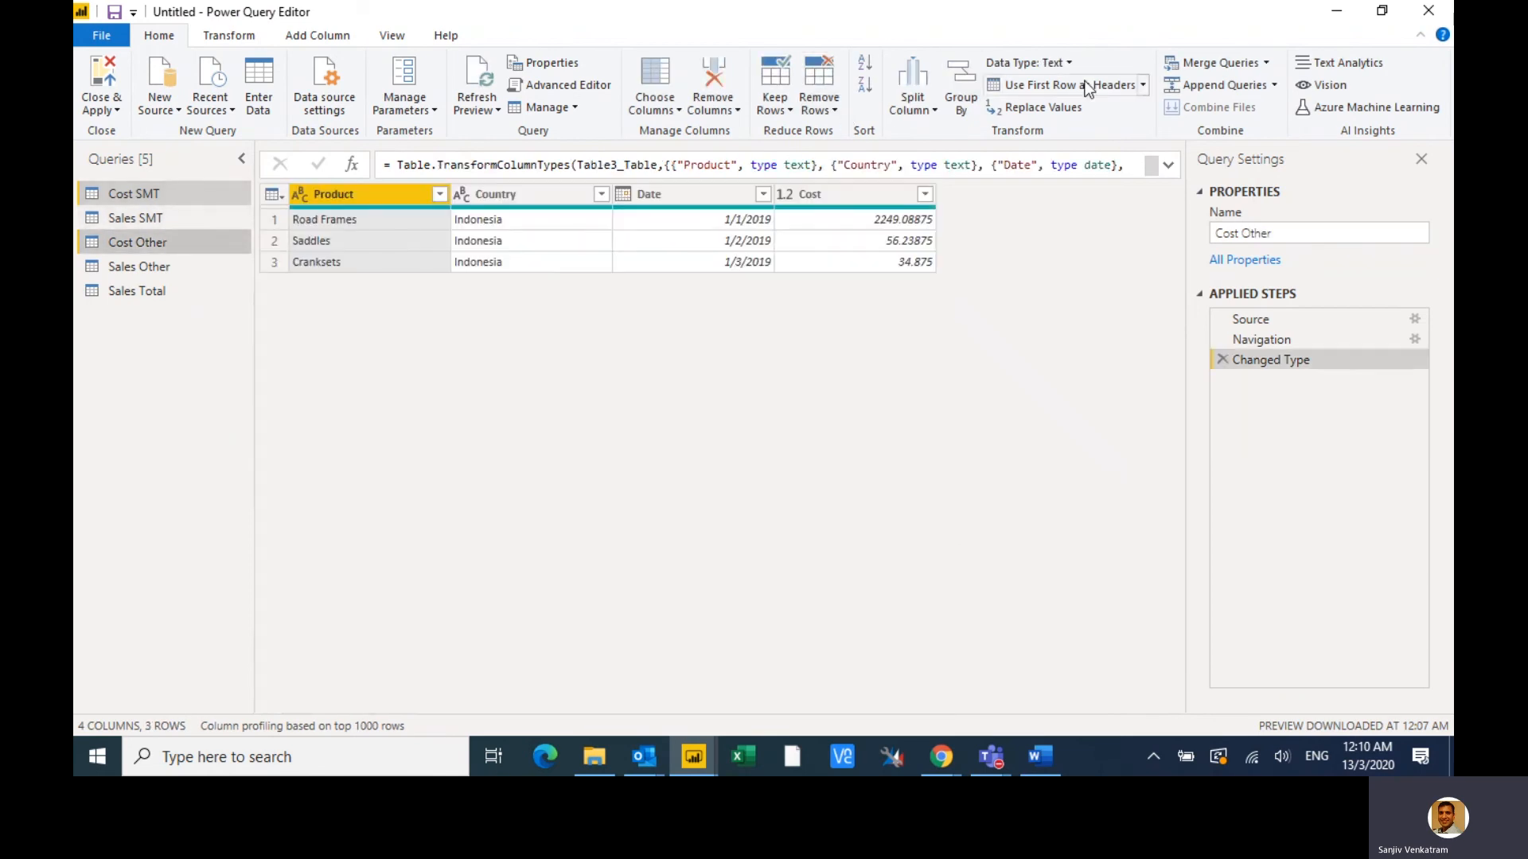
click(210, 187)
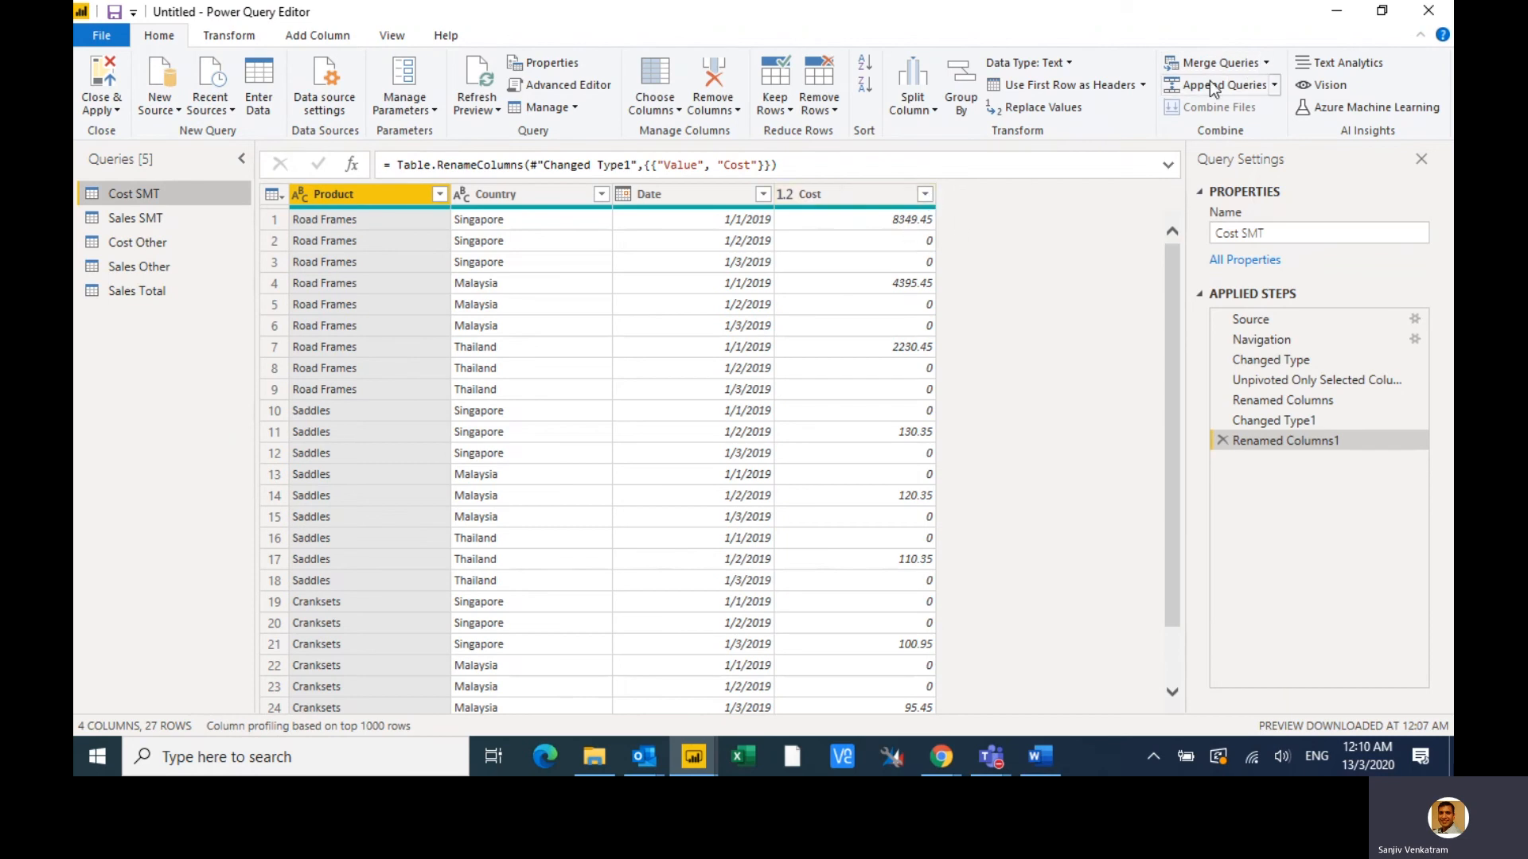
click(1273, 88)
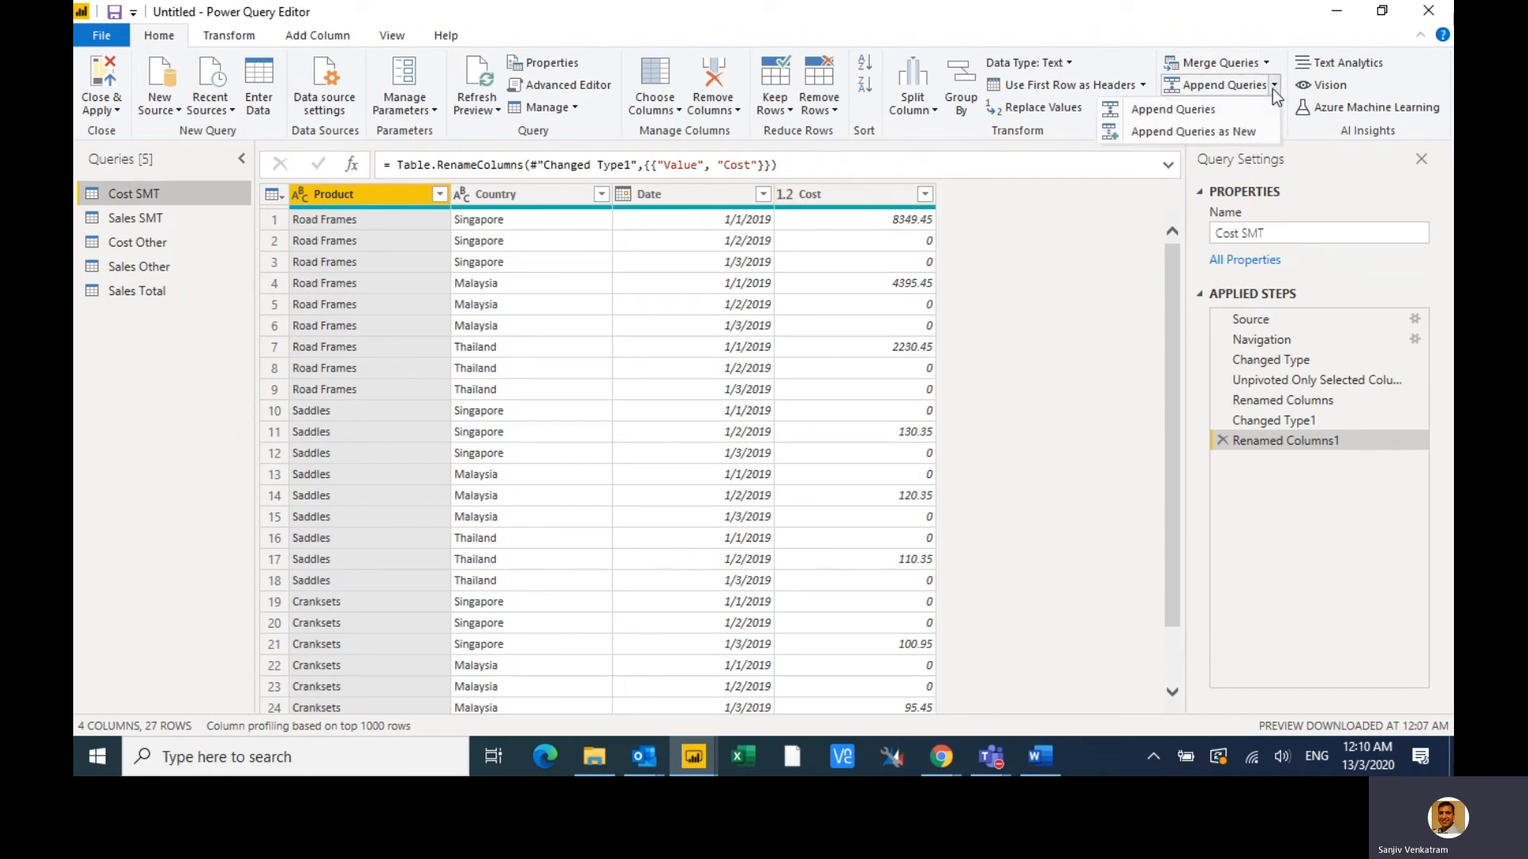
click(1214, 137)
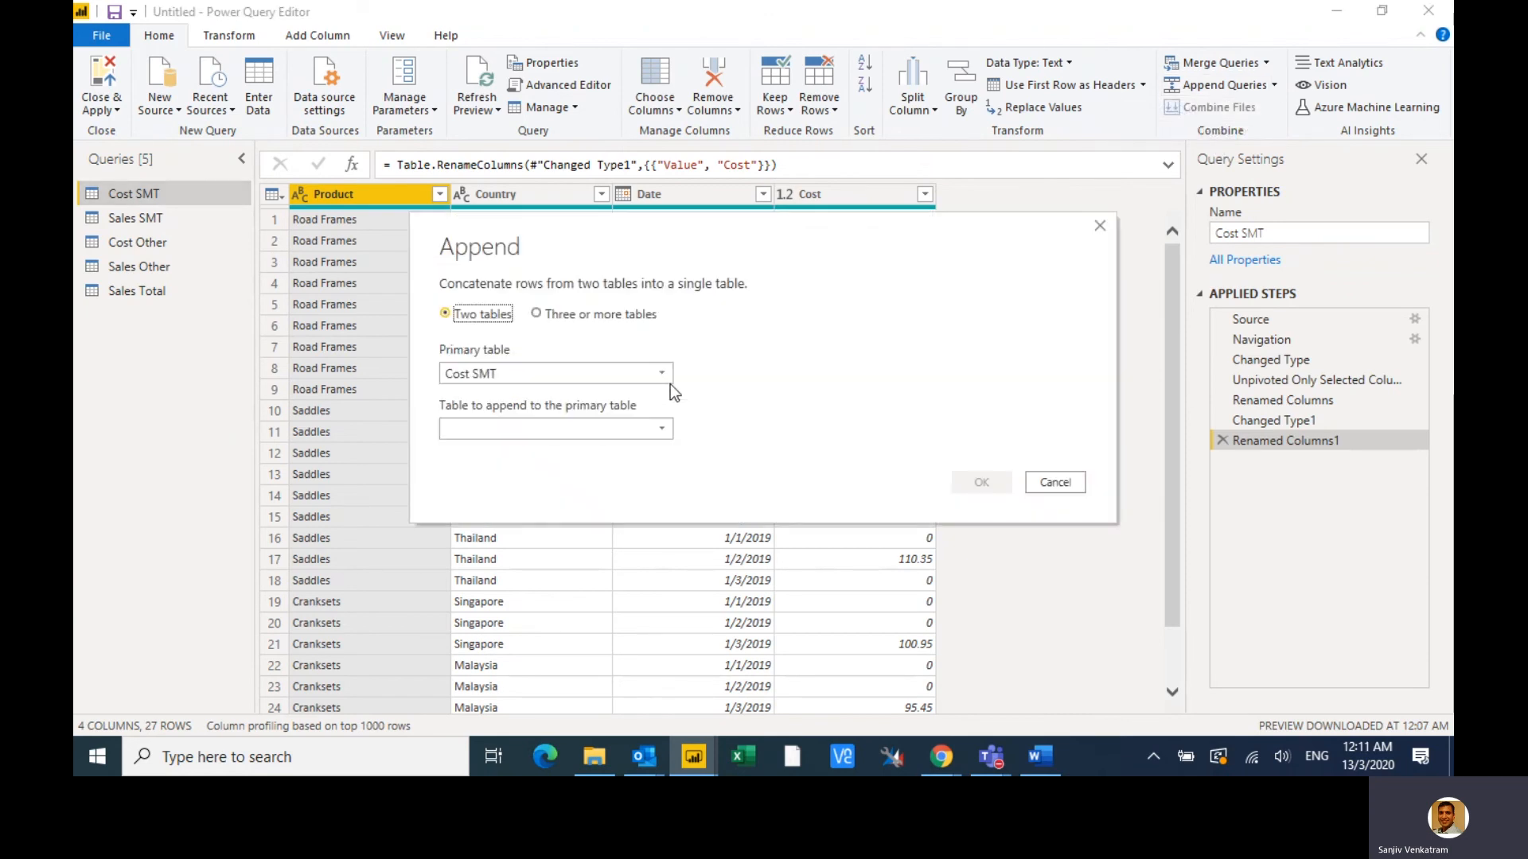
click(550, 438)
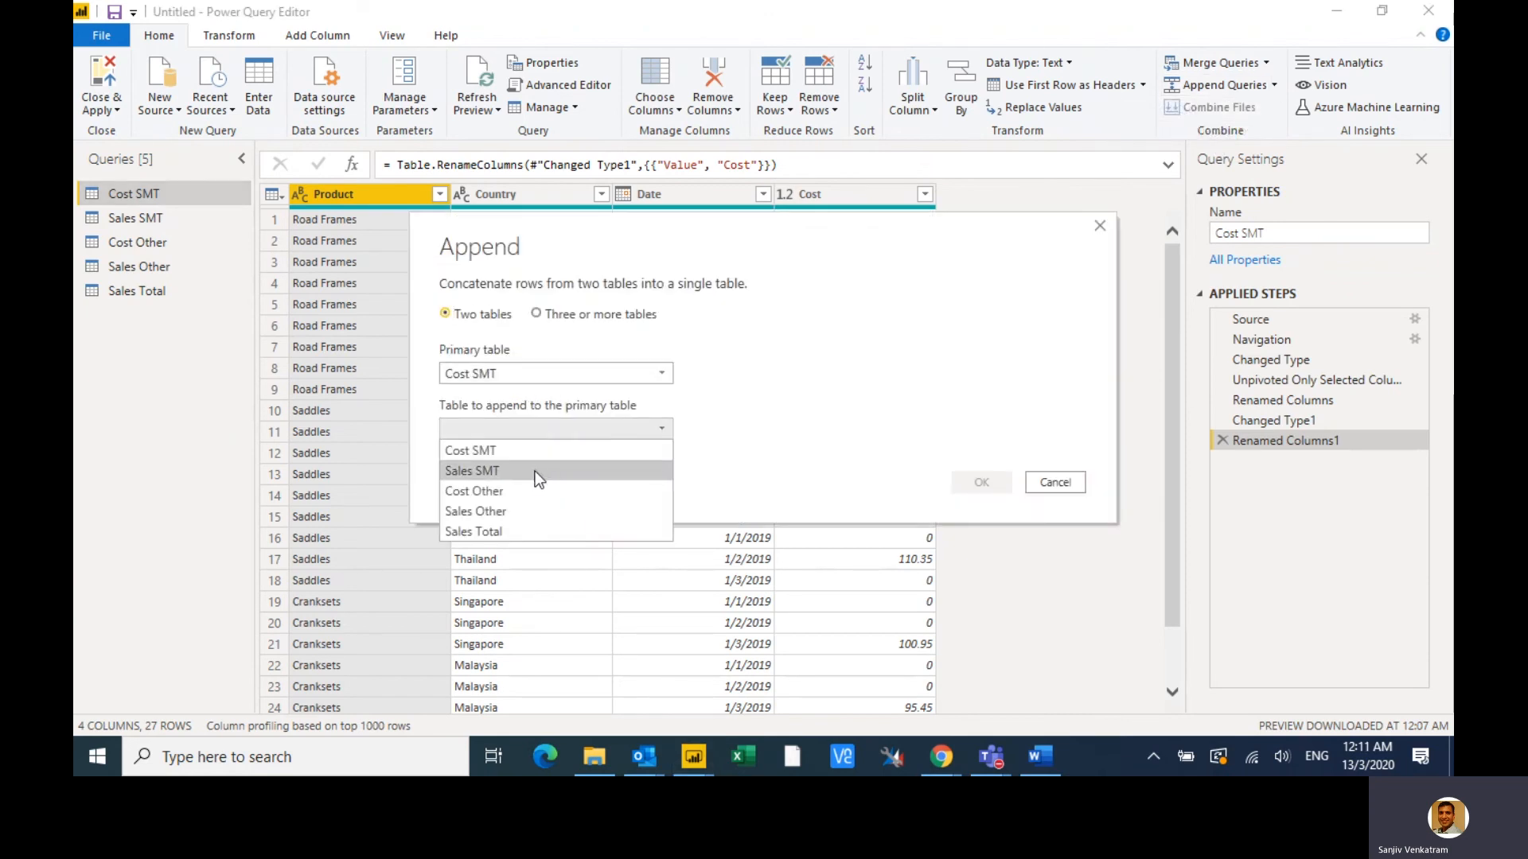
click(534, 489)
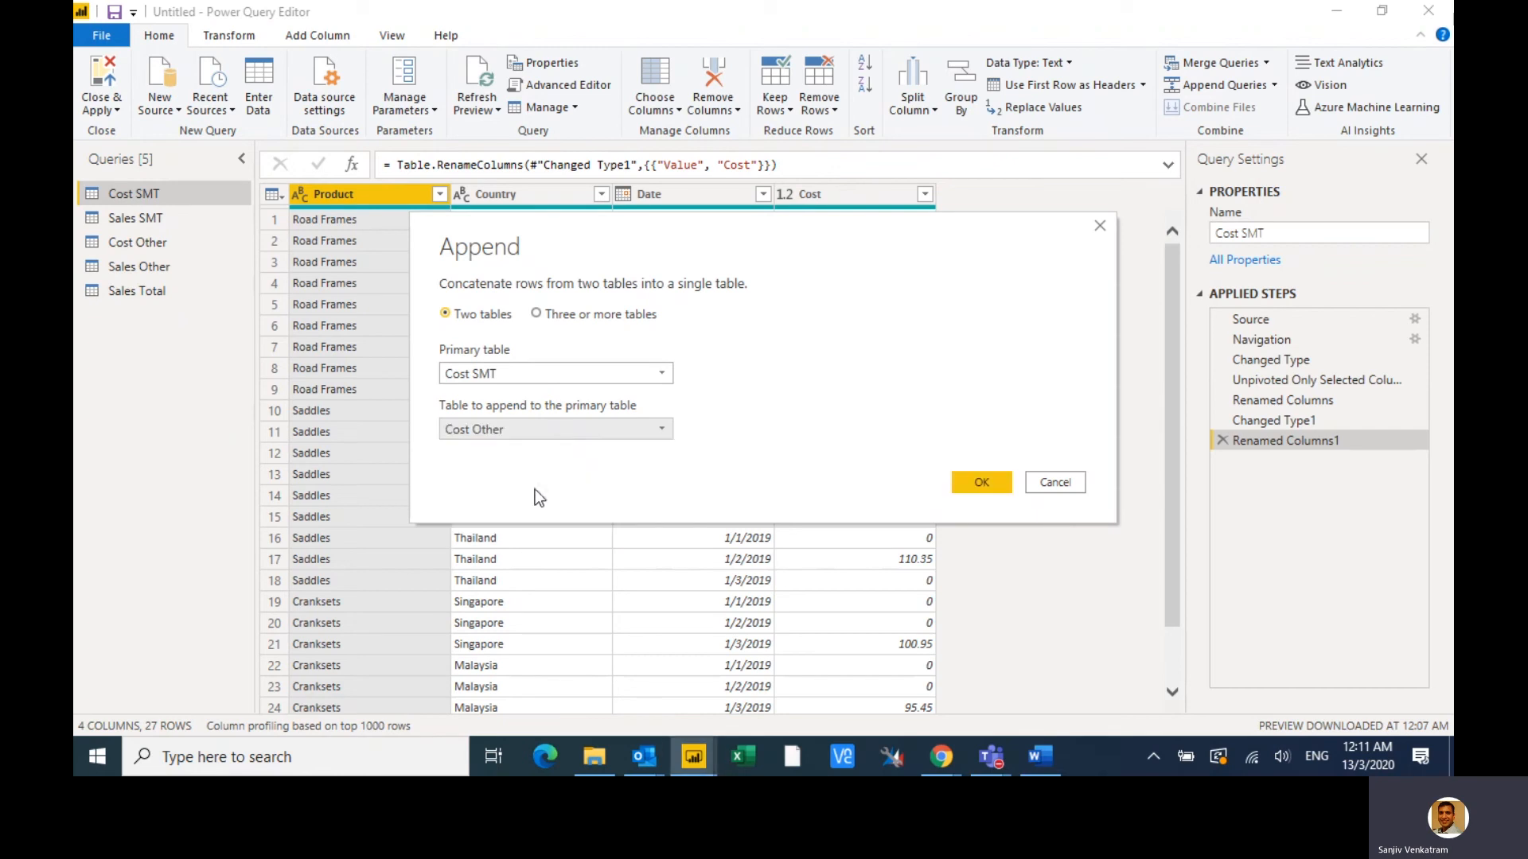
click(970, 490)
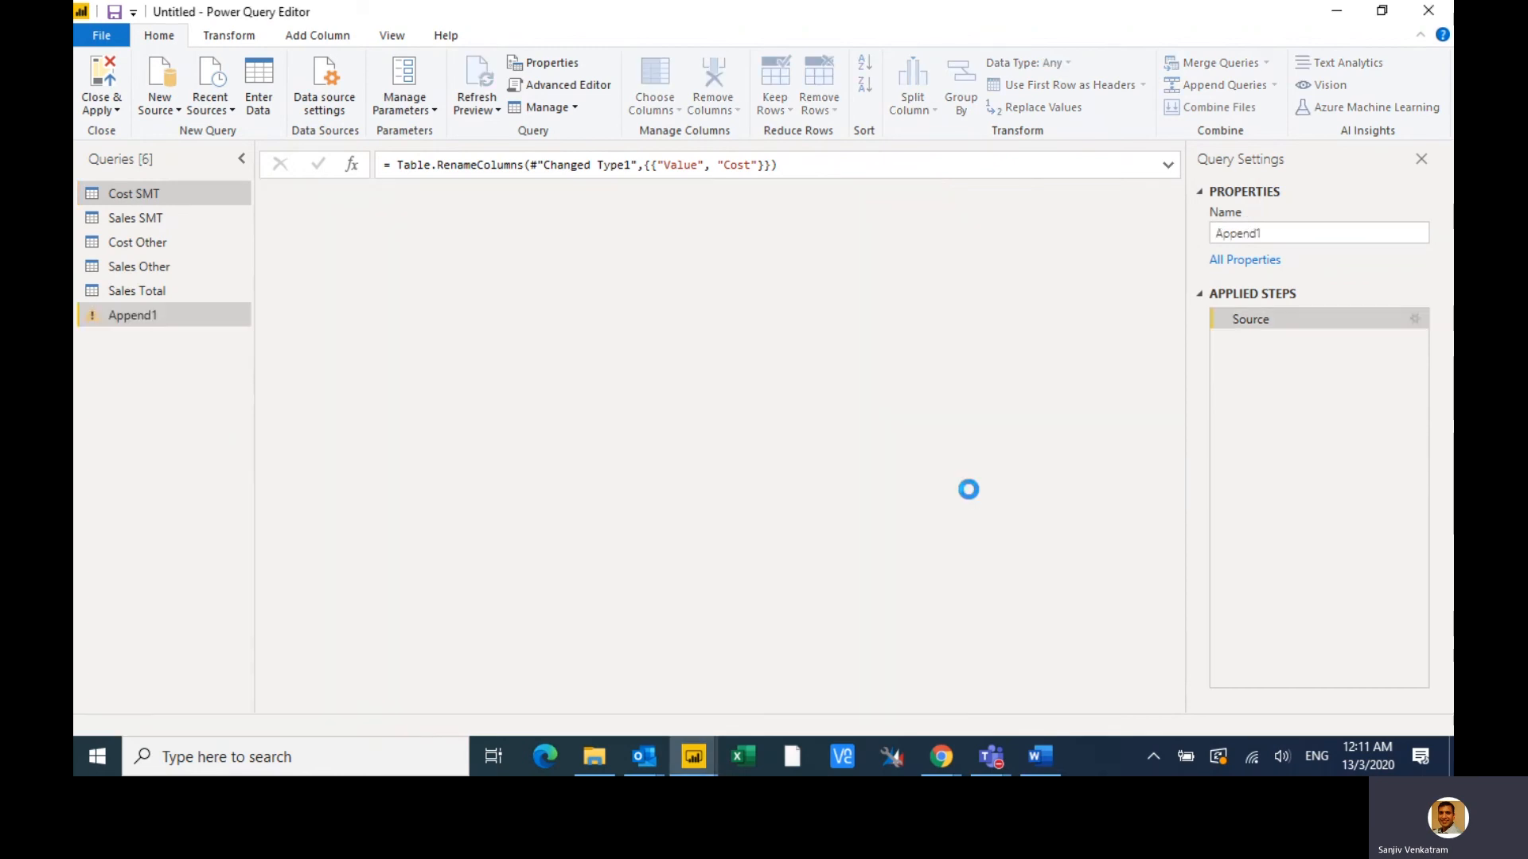
- Try to rename the new appended cost query as Cost Other
double_click(146, 318)
text(Cost)
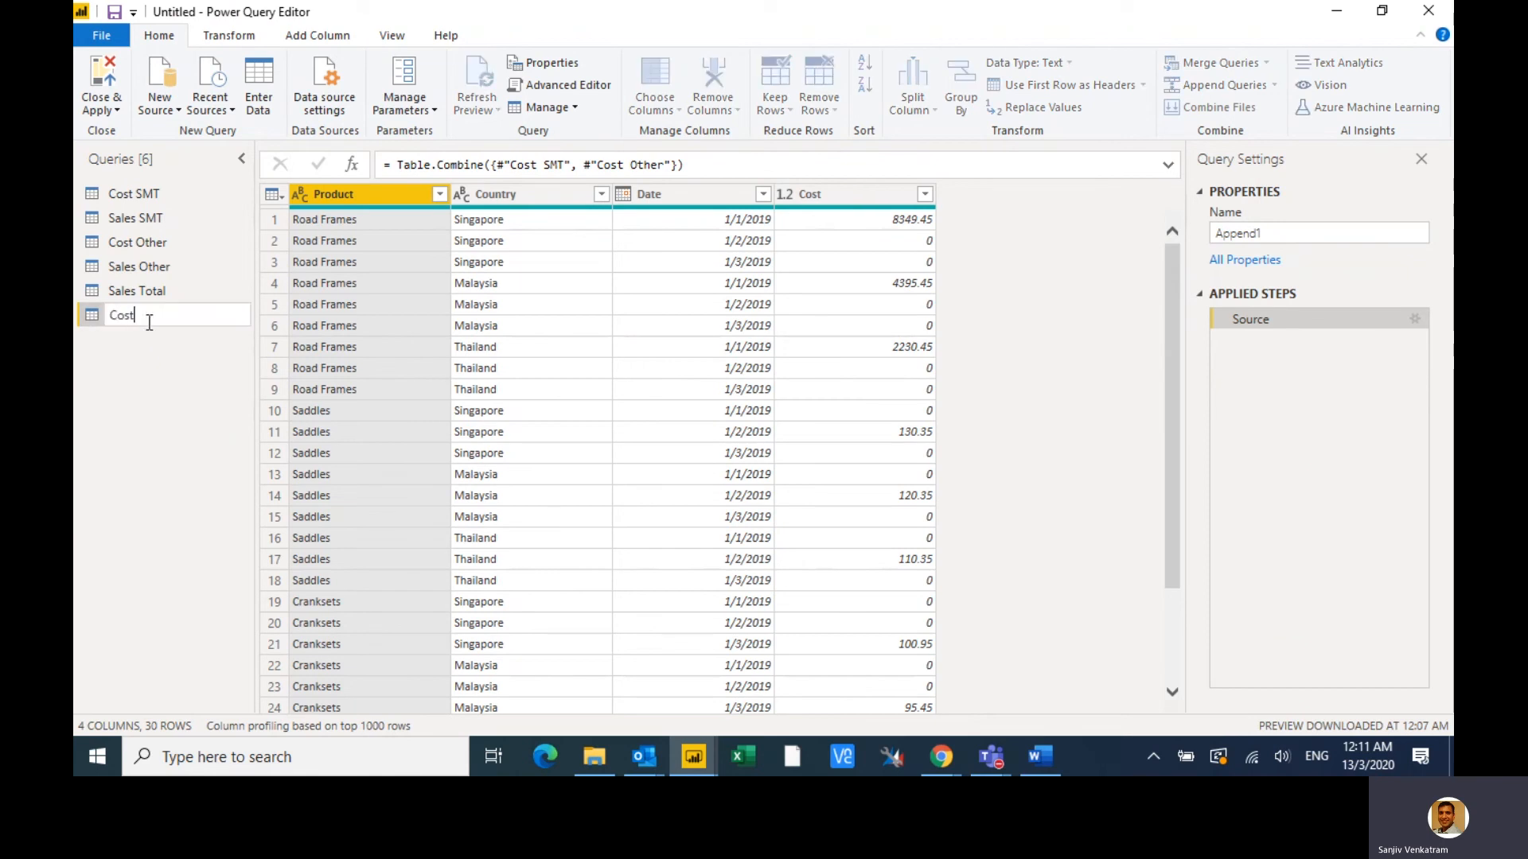
text( Other)
key(Return)
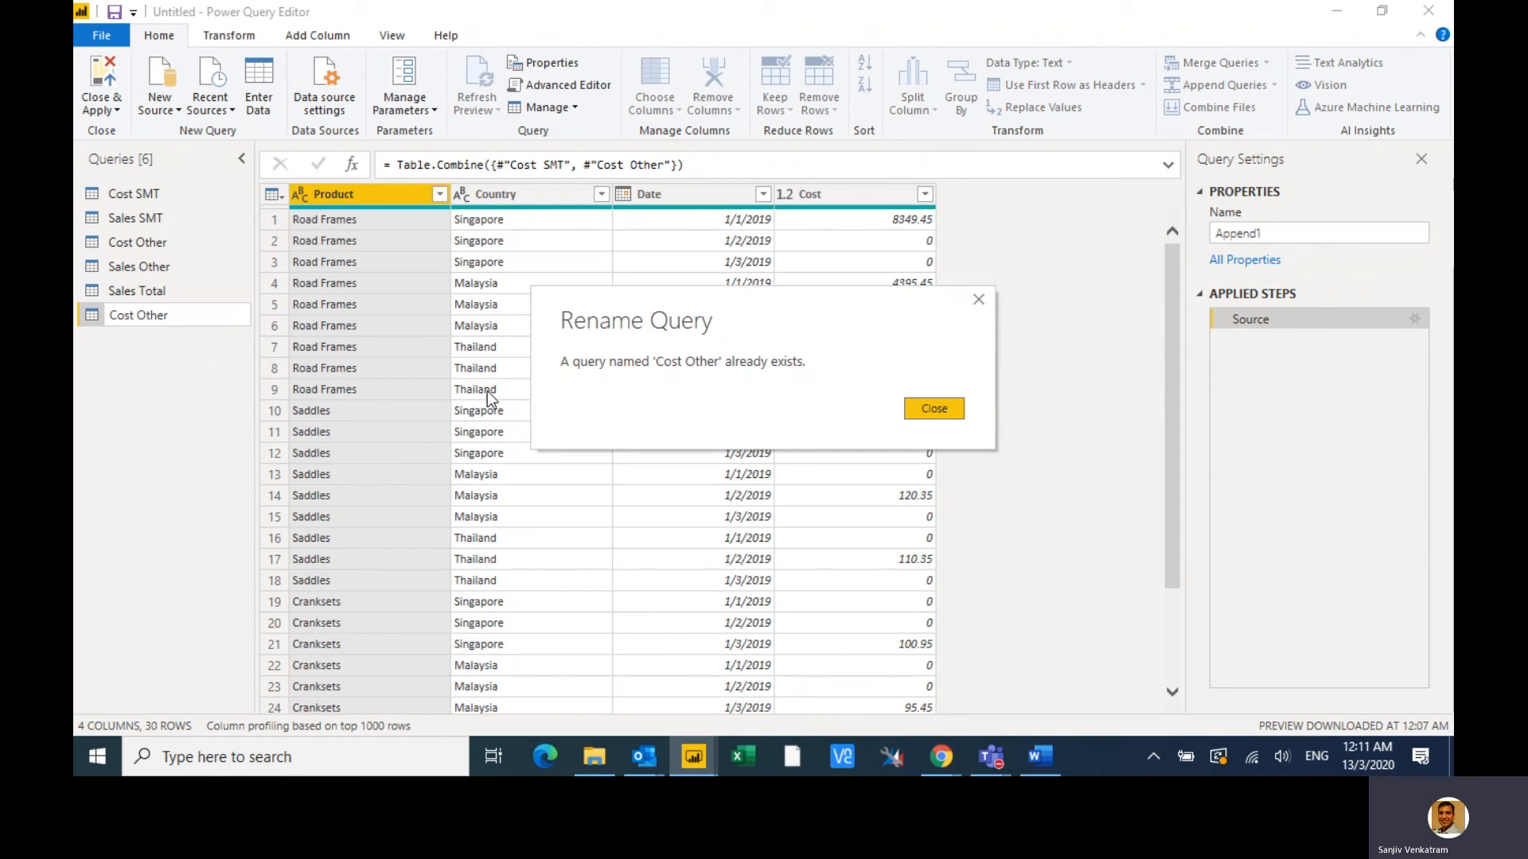
click(939, 411)
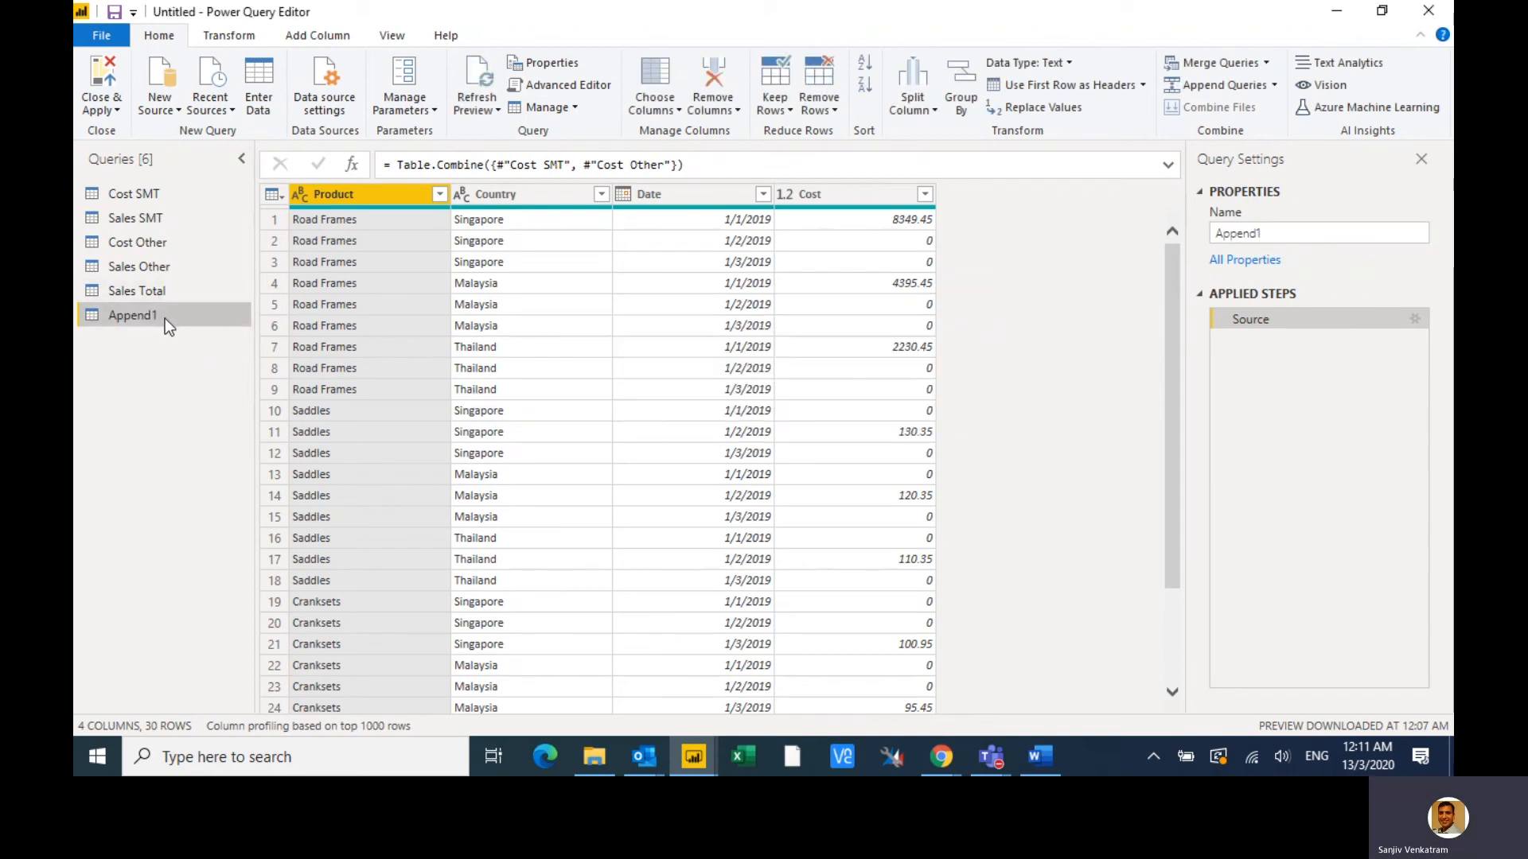
- Rename the new appended cost query as Cost Total
double_click(161, 314)
text(Cost )
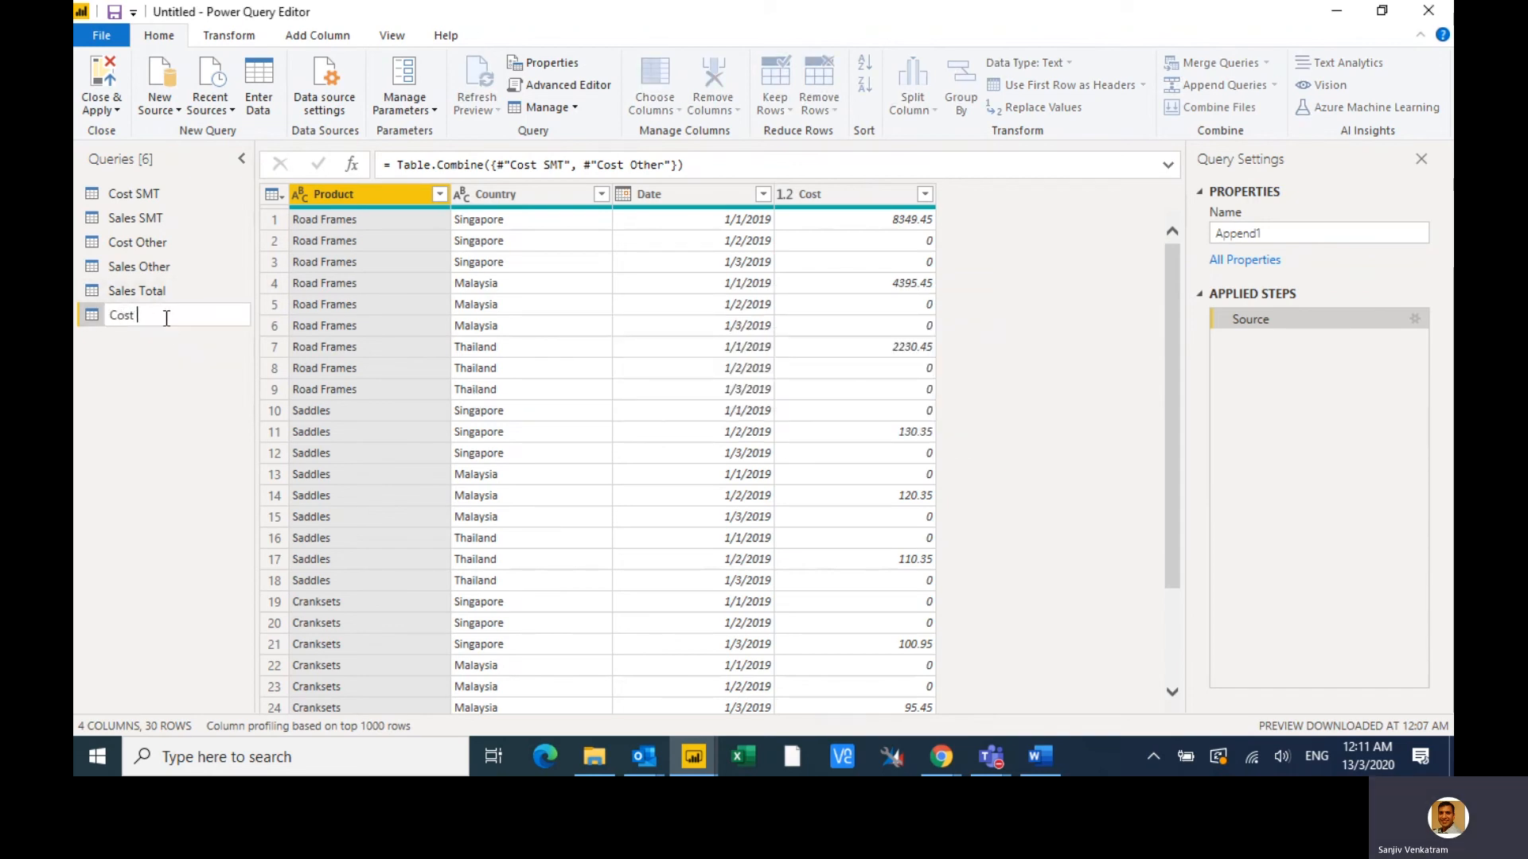
text(Total)
key(Return)
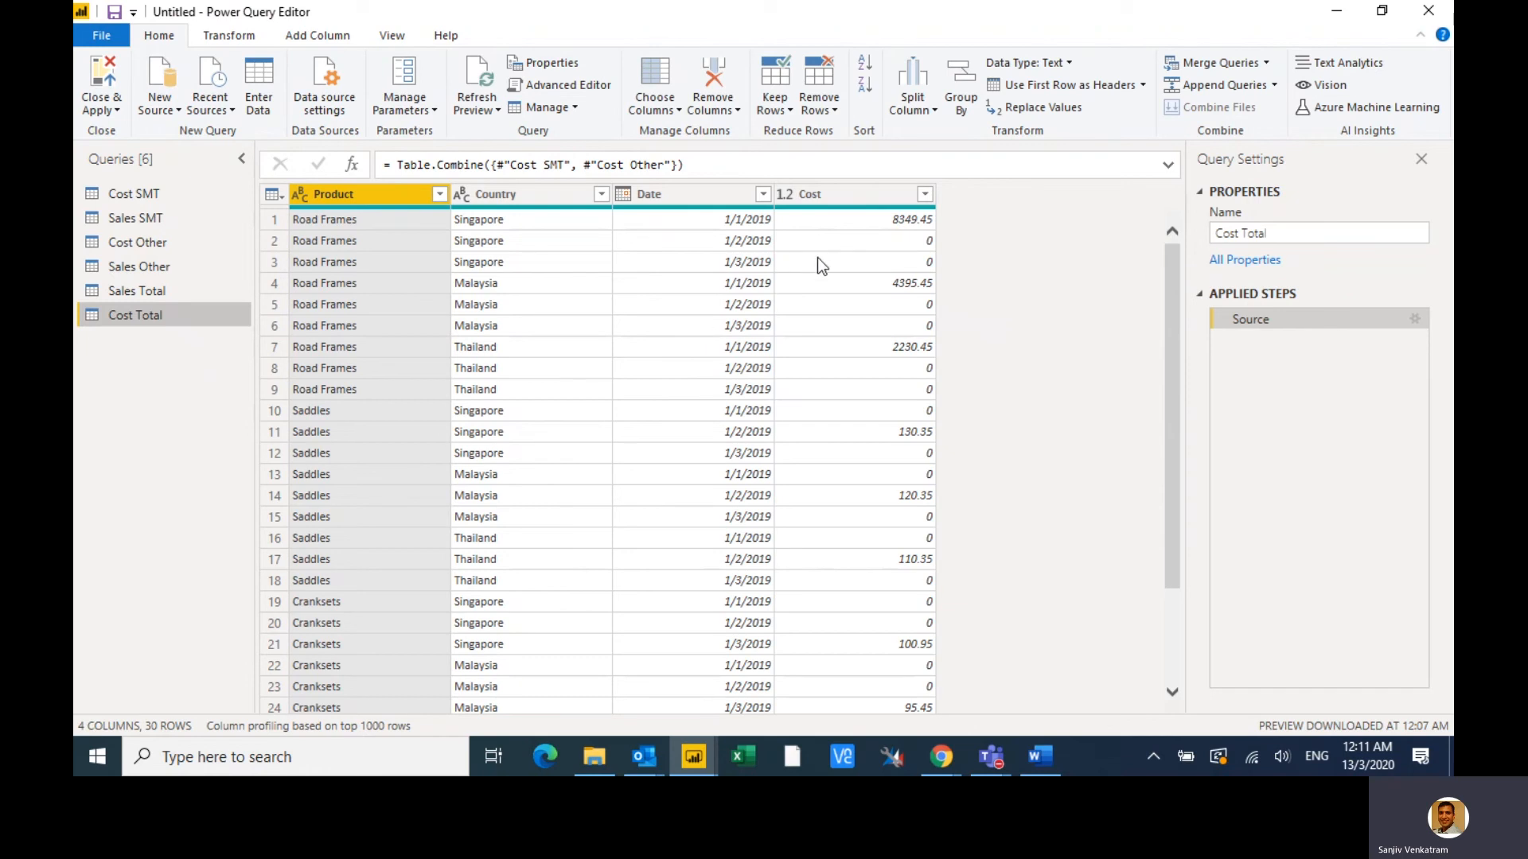
- Filter the Cost column of the Cost Total query to exclude rows with the value 0
click(925, 195)
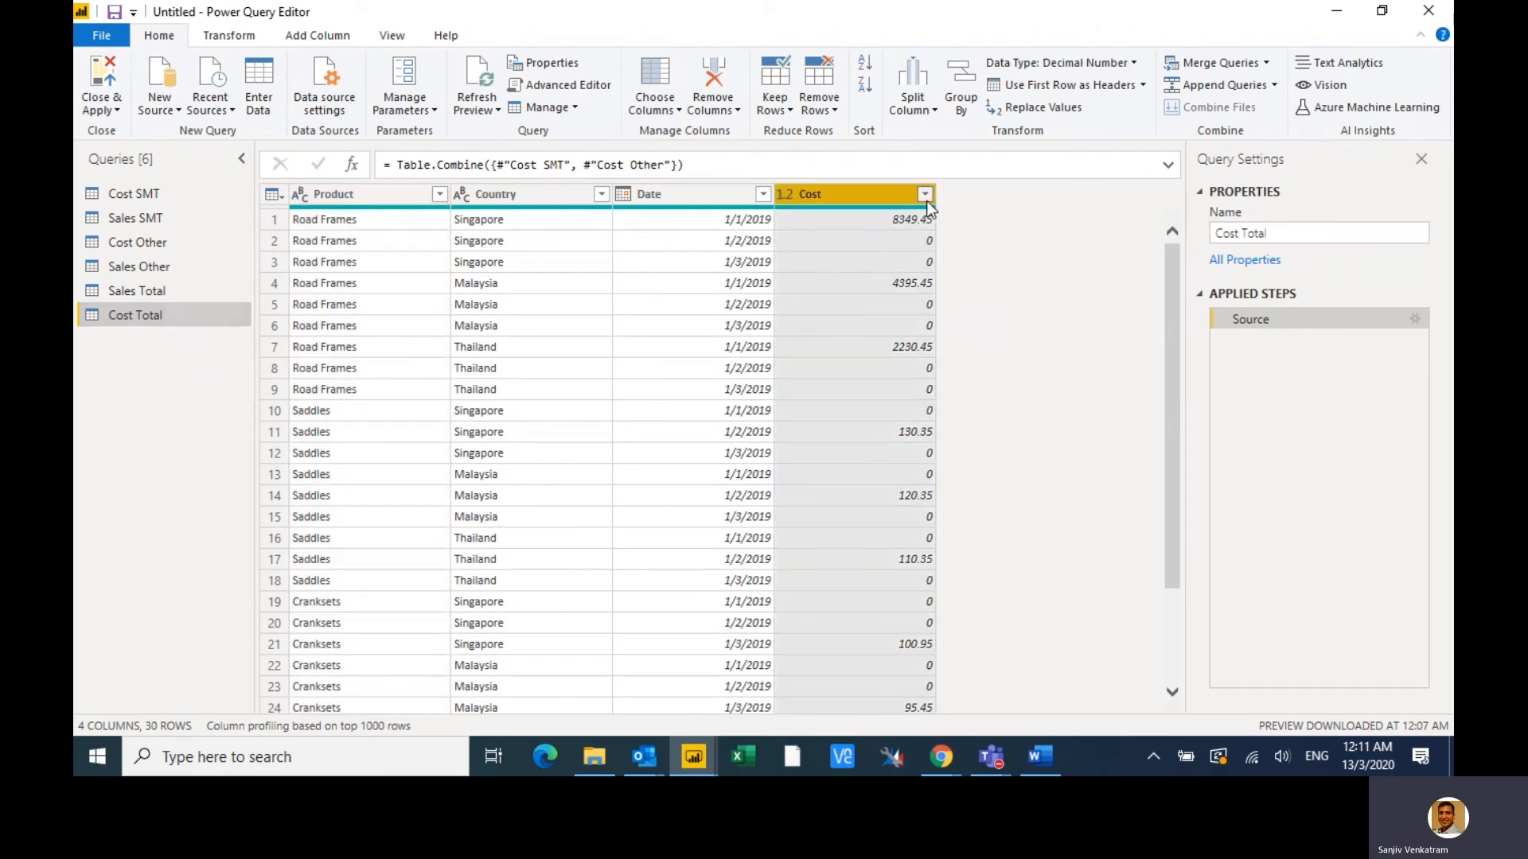
click(644, 424)
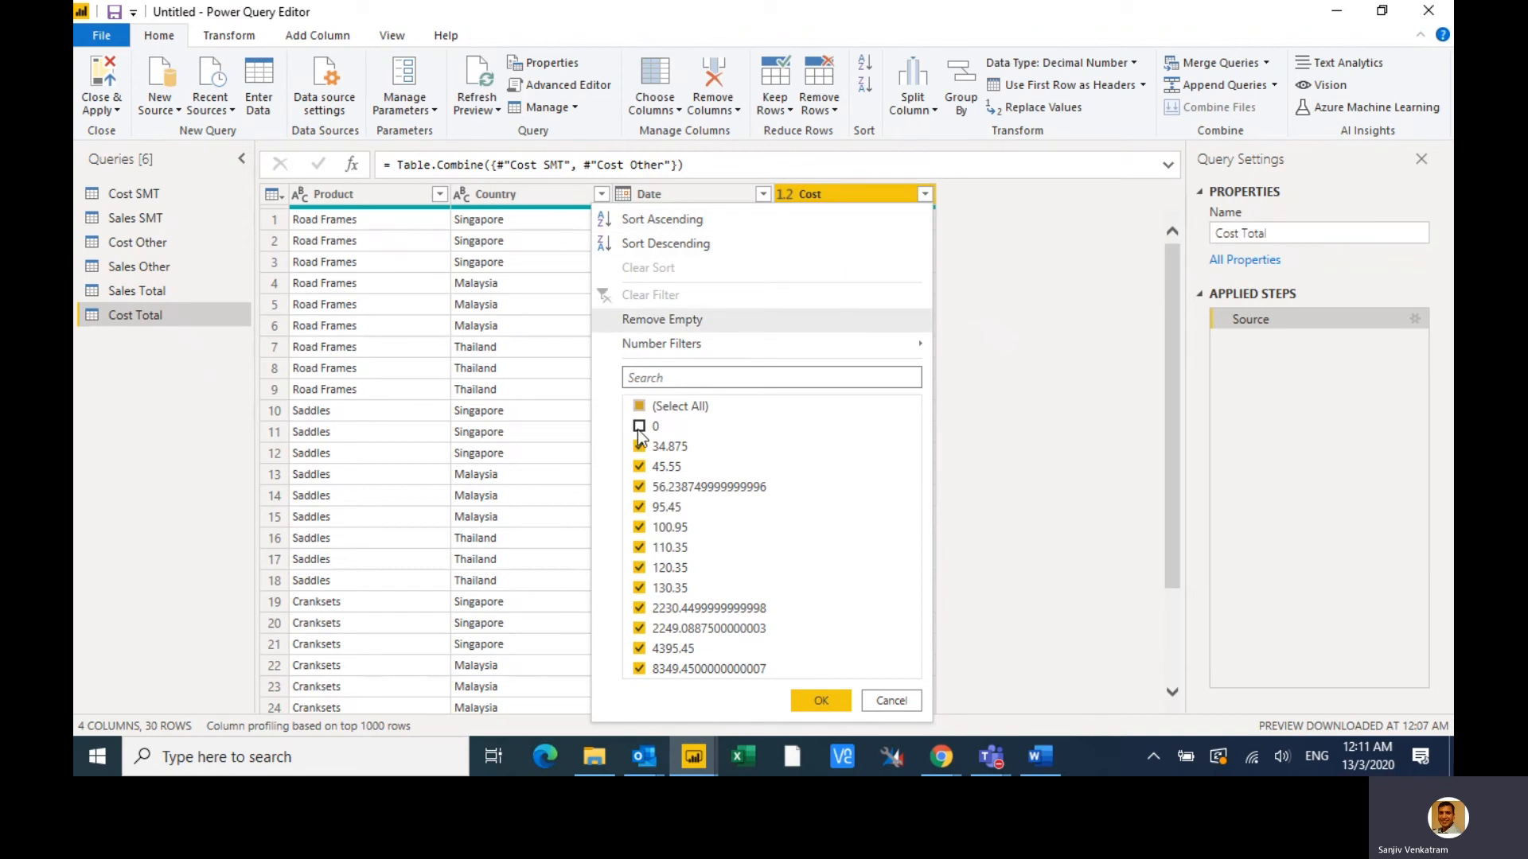
click(821, 703)
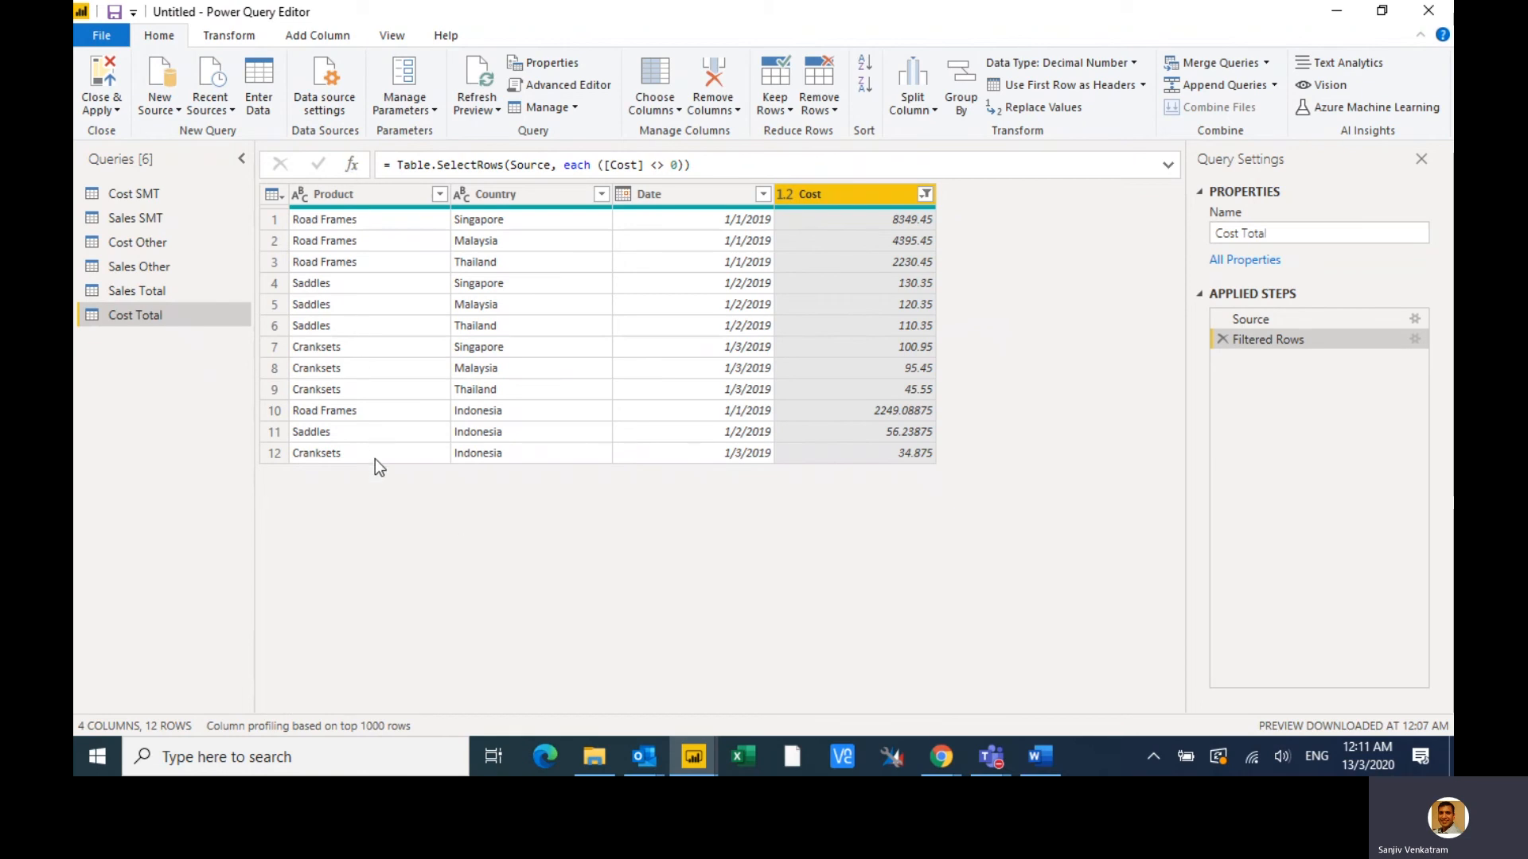
- Start merging the Sales Total query with Cost Total as a new query
click(159, 291)
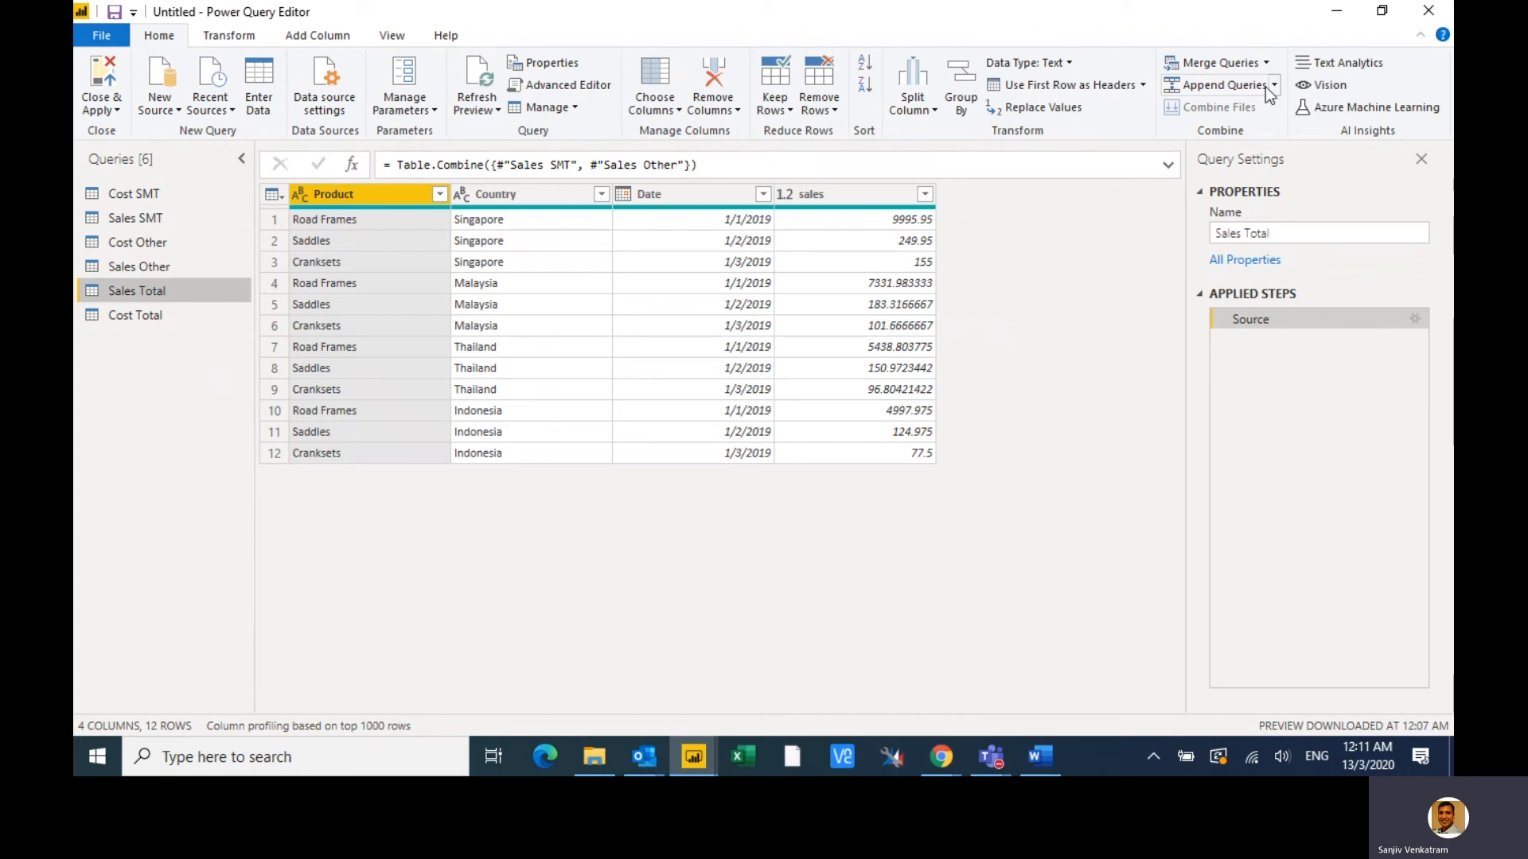
click(1265, 64)
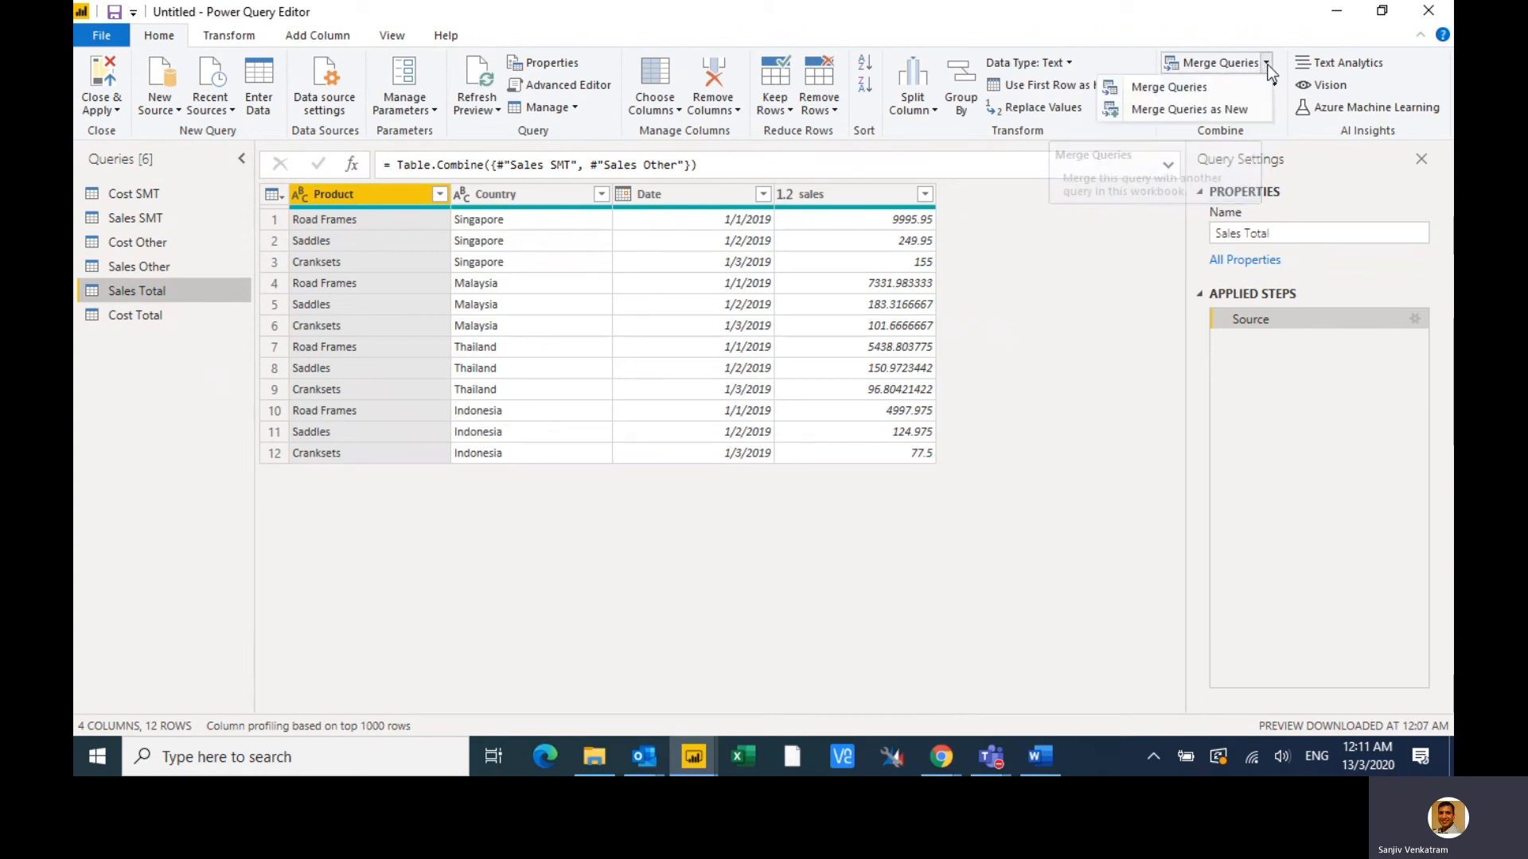
click(1232, 110)
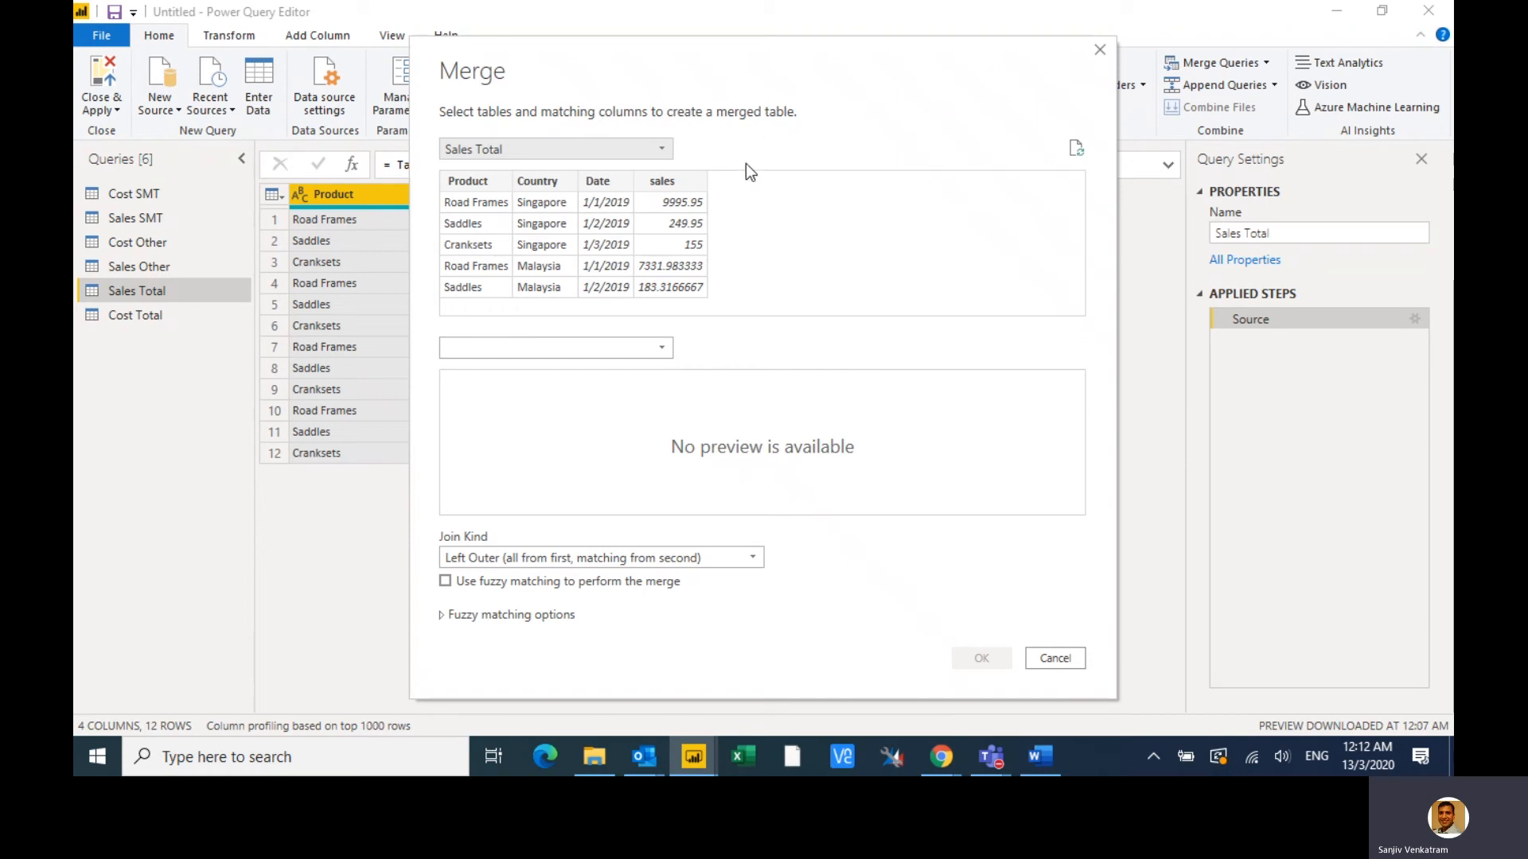
click(525, 348)
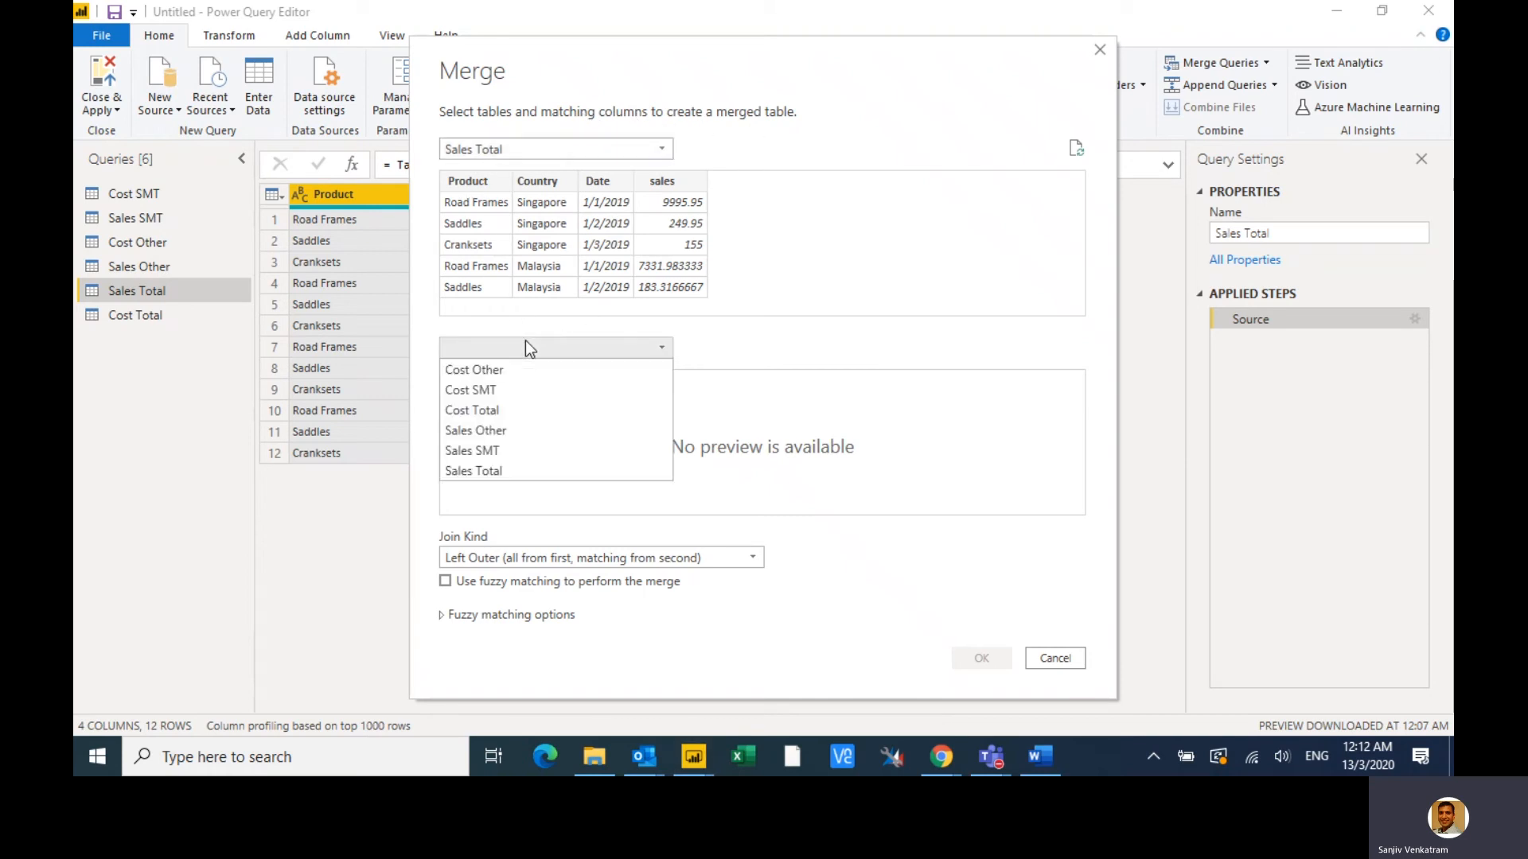
click(543, 410)
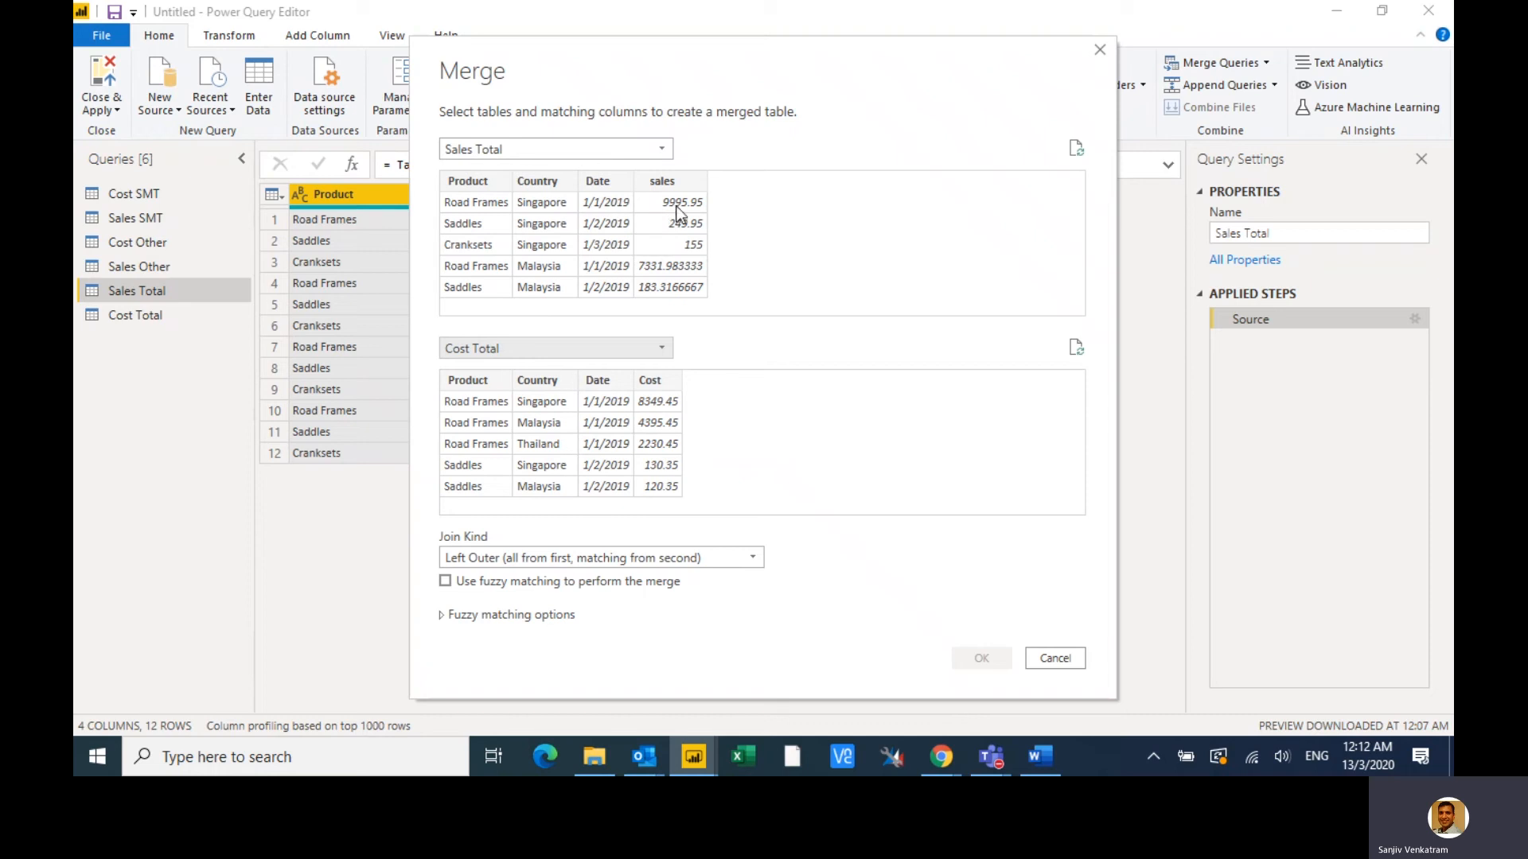
- Match both tables on Product, Country and Date, and create the merged query with a Left Outer join
click(494, 184)
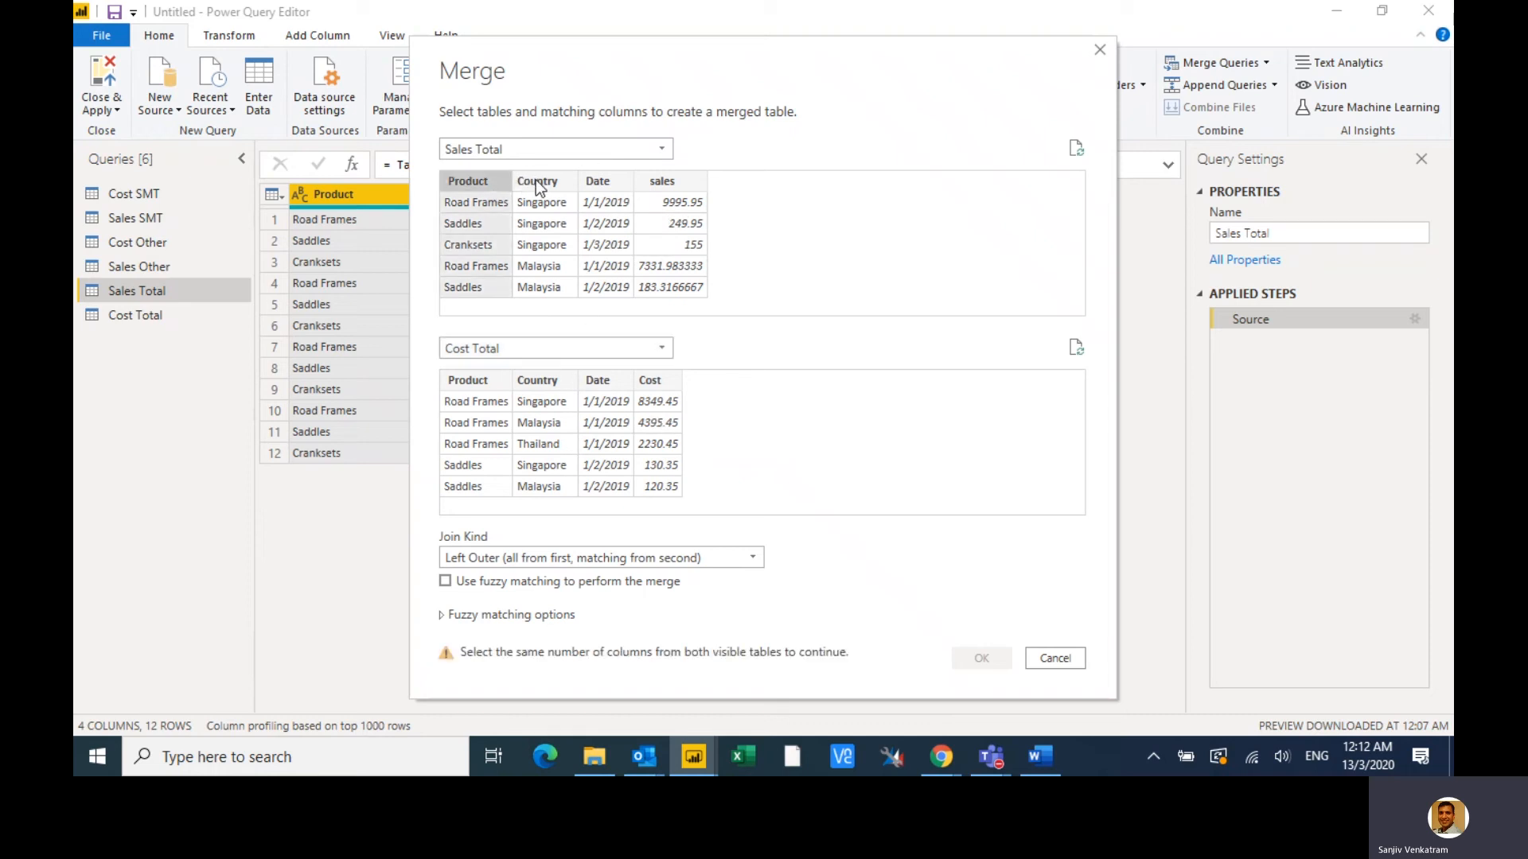
ctrl+click(536, 180)
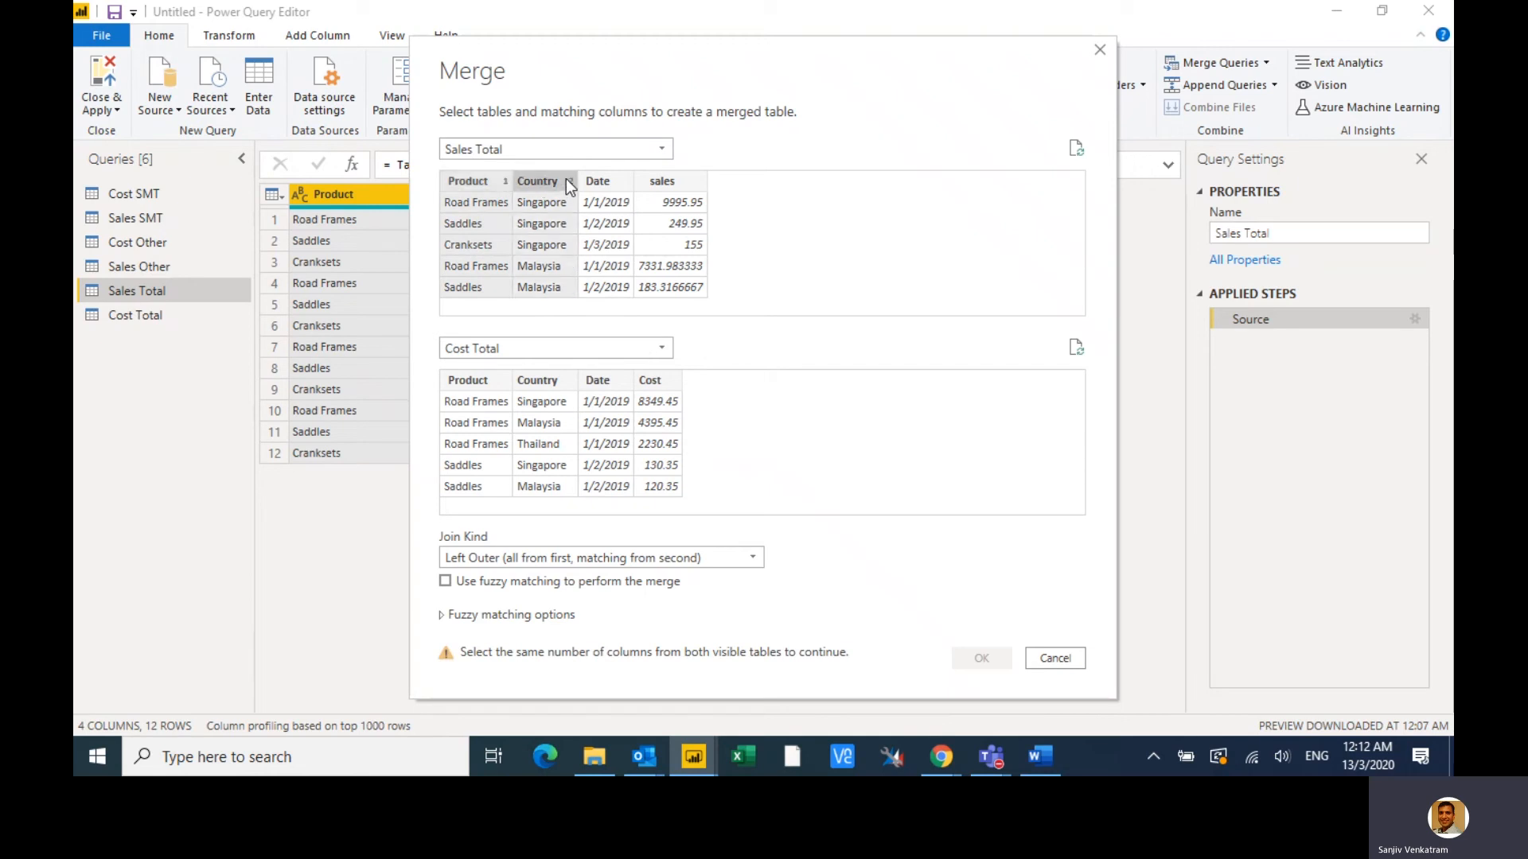
ctrl+click(603, 178)
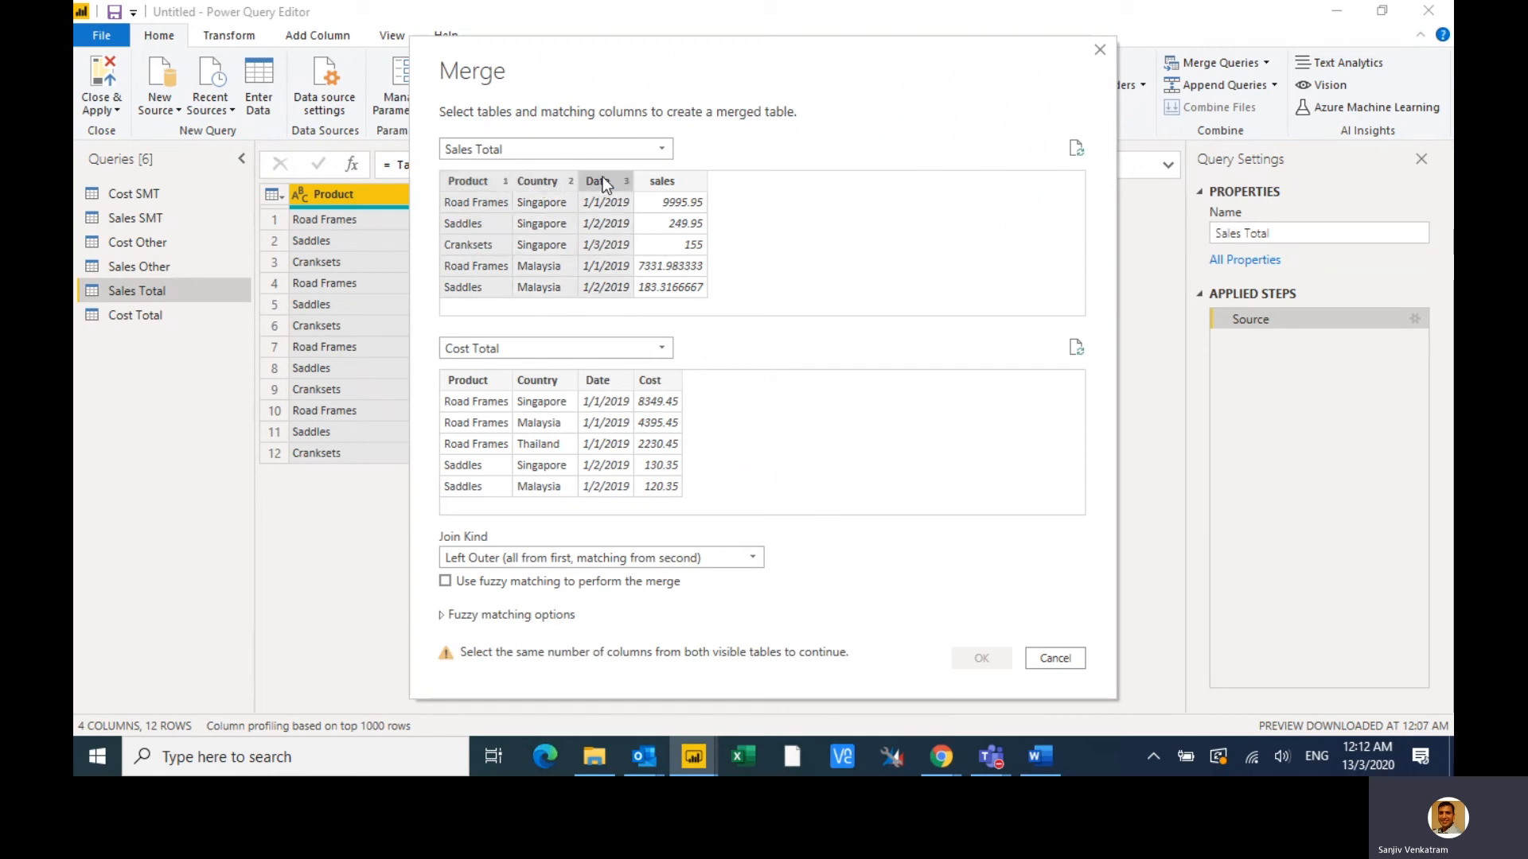
click(466, 381)
ctrl+click(532, 382)
ctrl+click(595, 380)
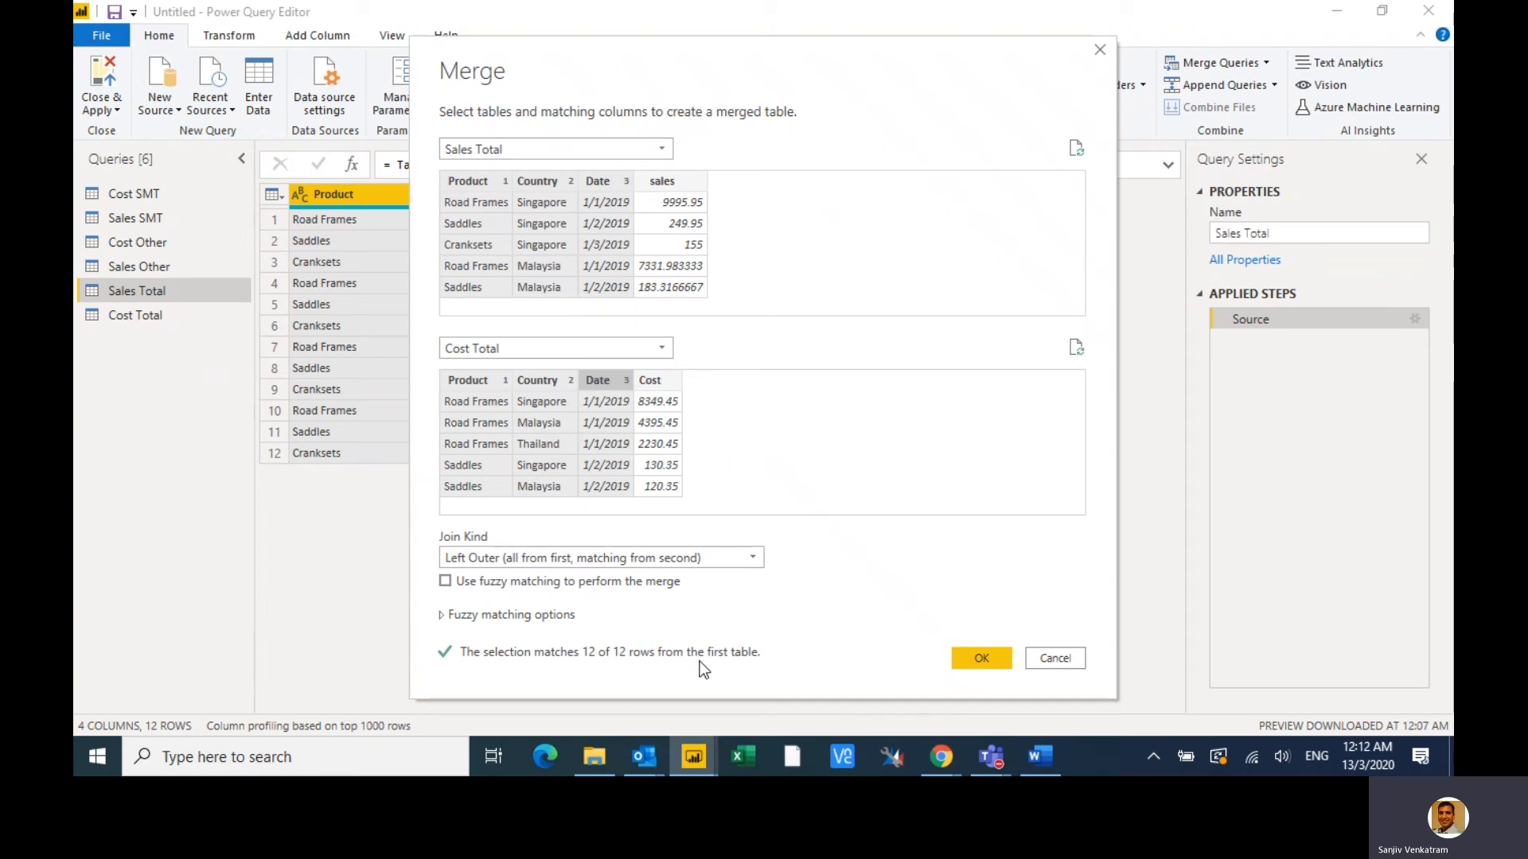
click(560, 557)
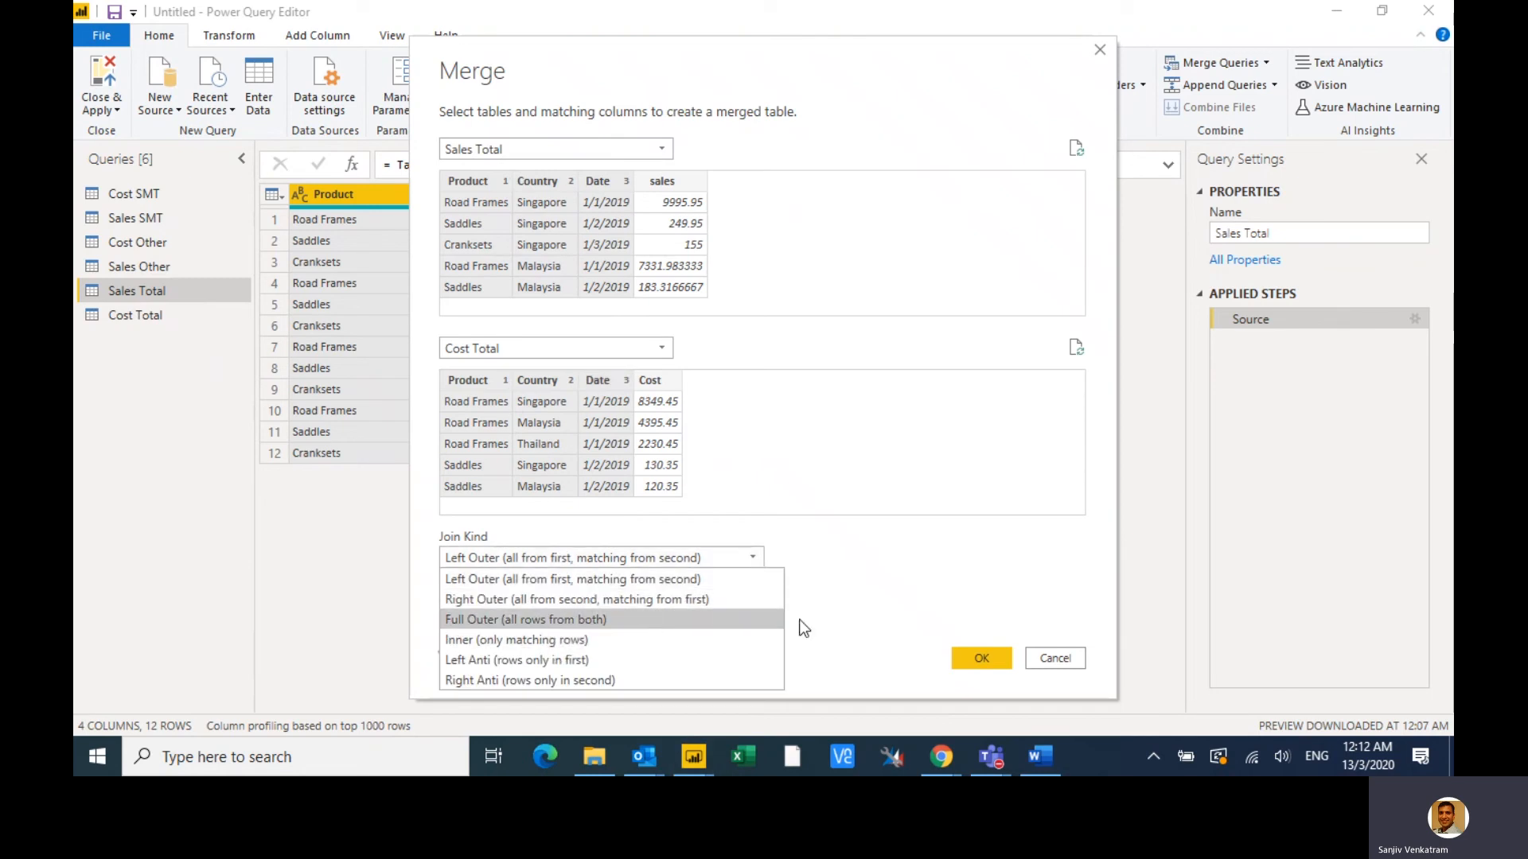
click(886, 614)
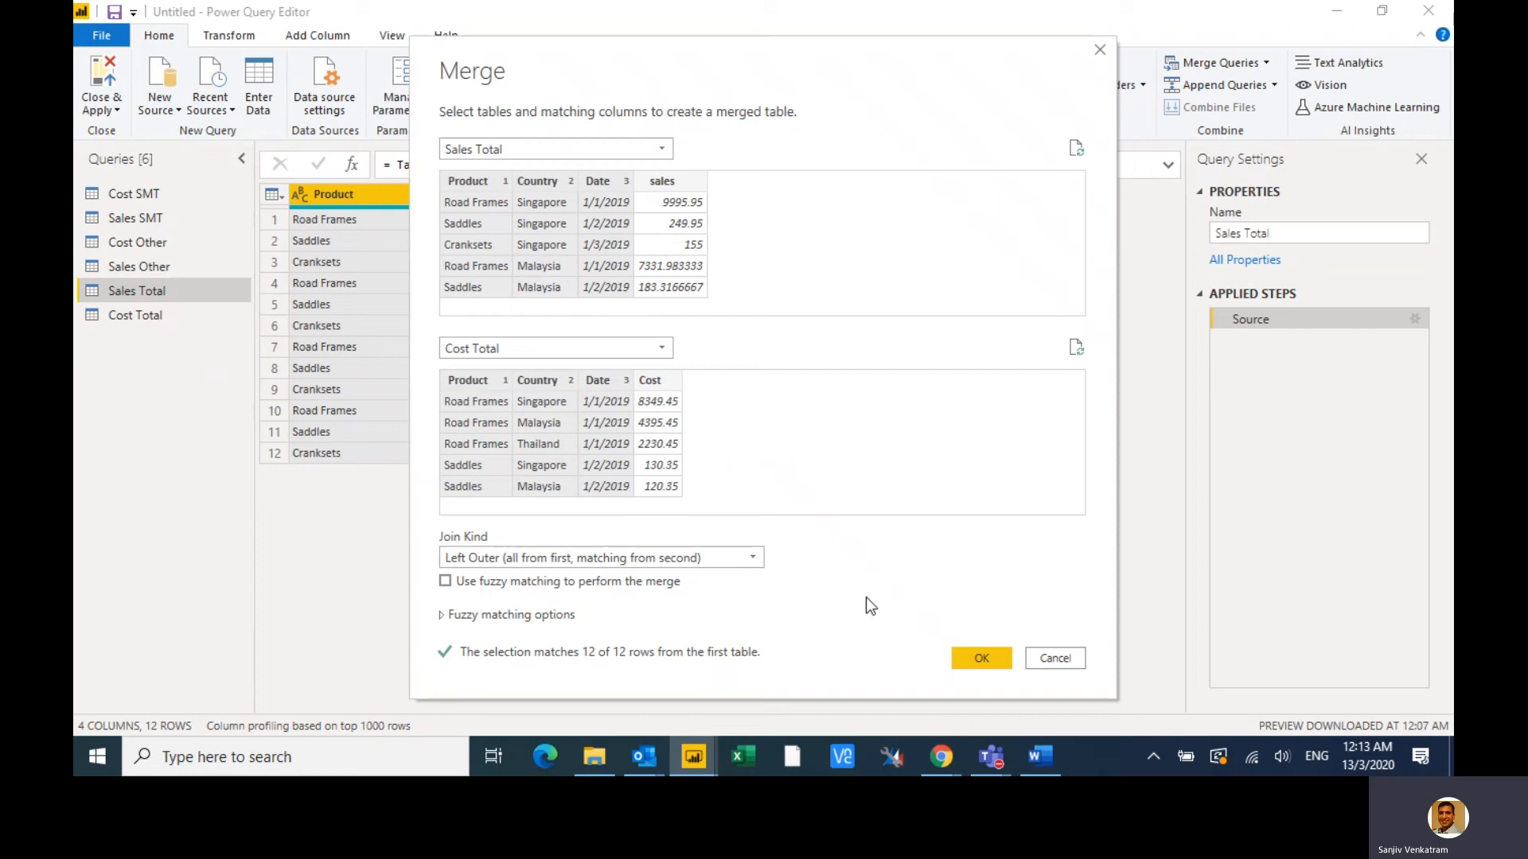
click(972, 657)
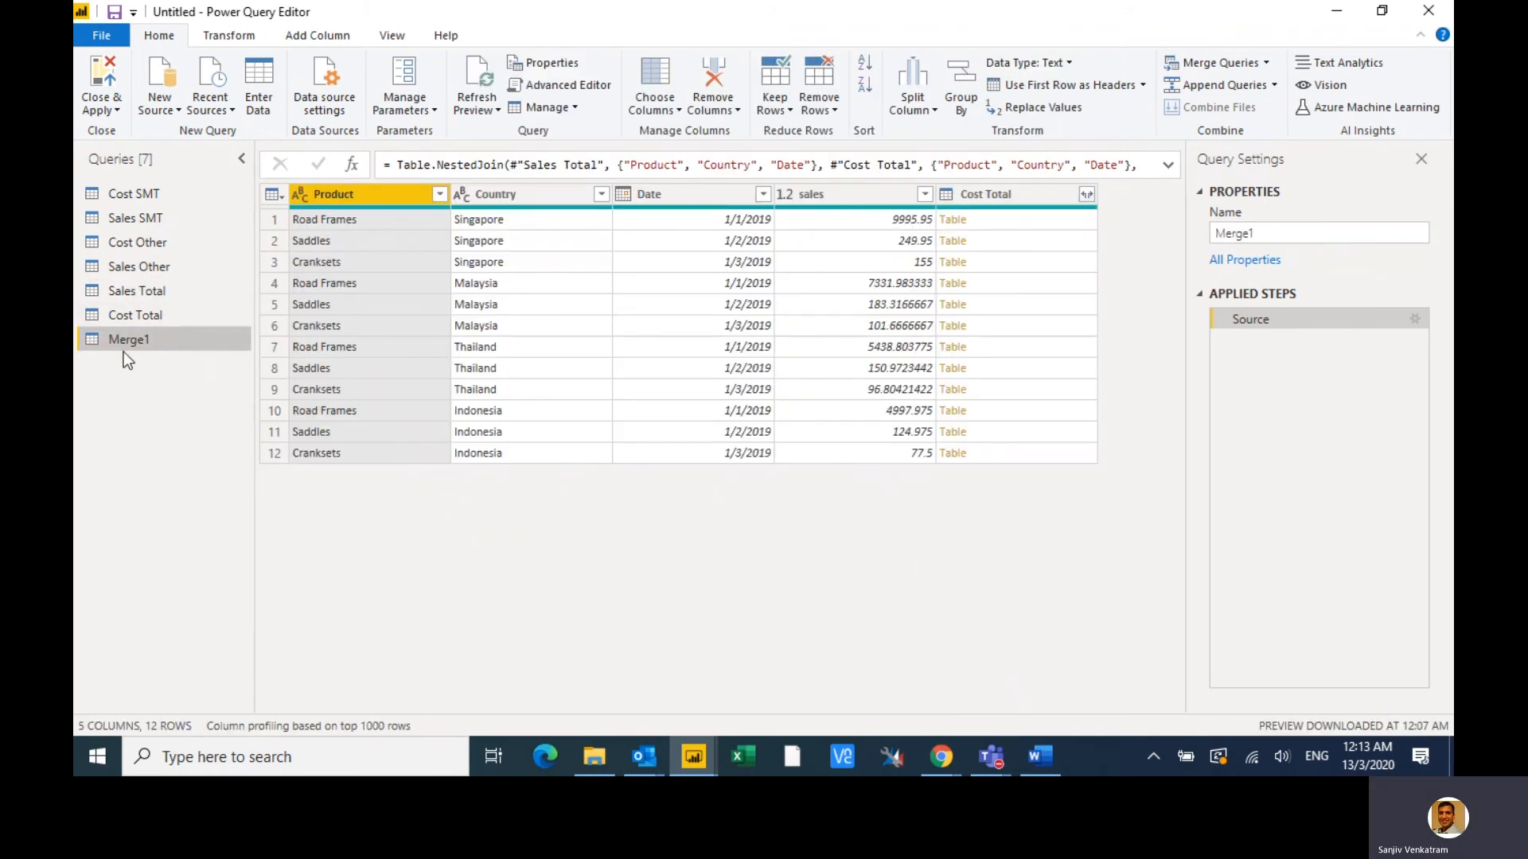
- Rename the new merged query as P&L Summary
double_click(145, 345)
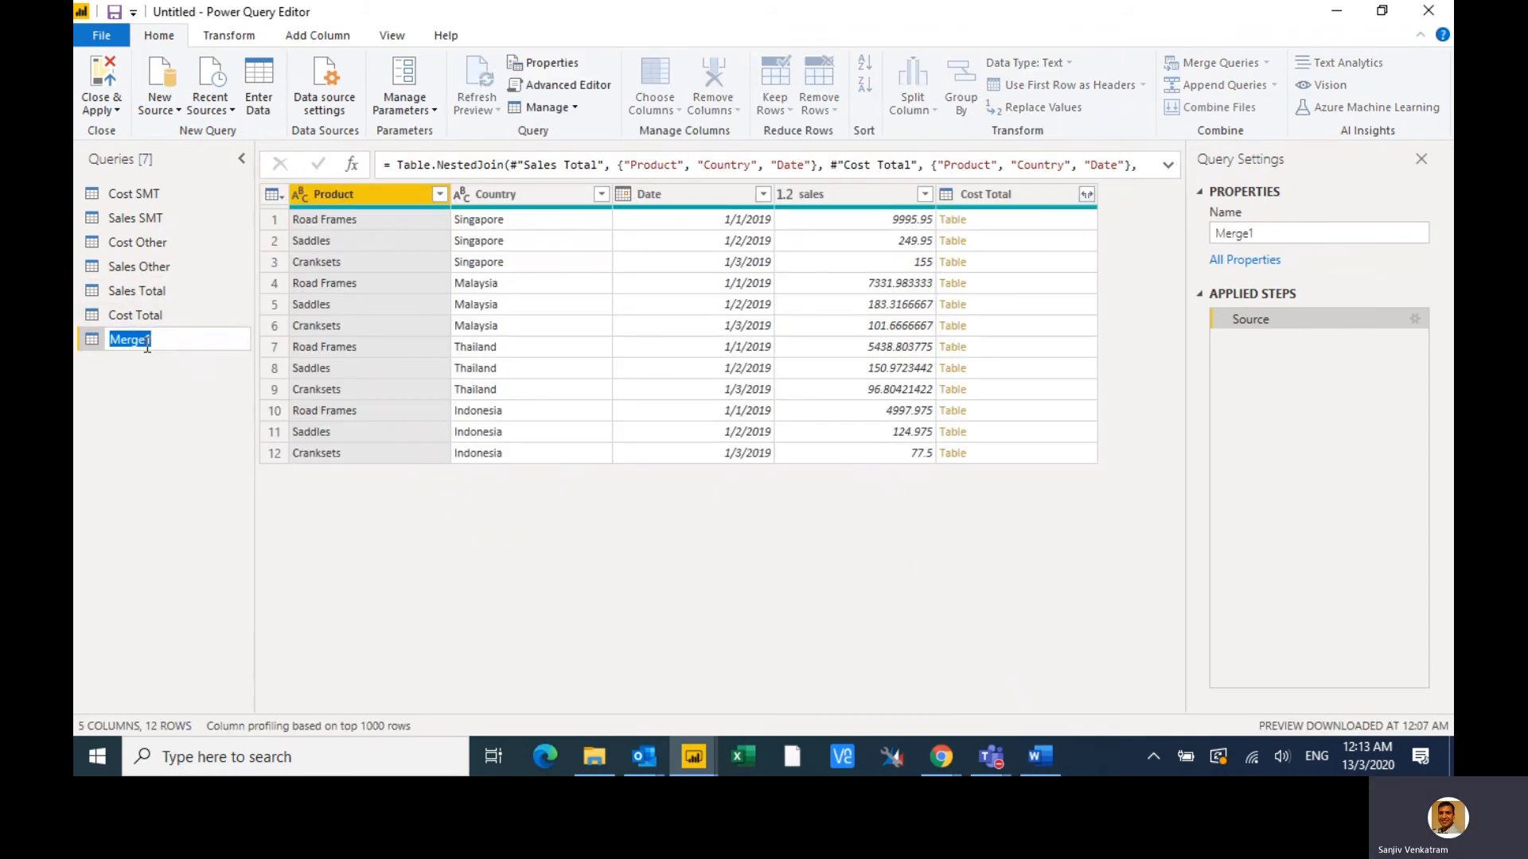
text(P&L Sq)
text(mmary)
key(Return)
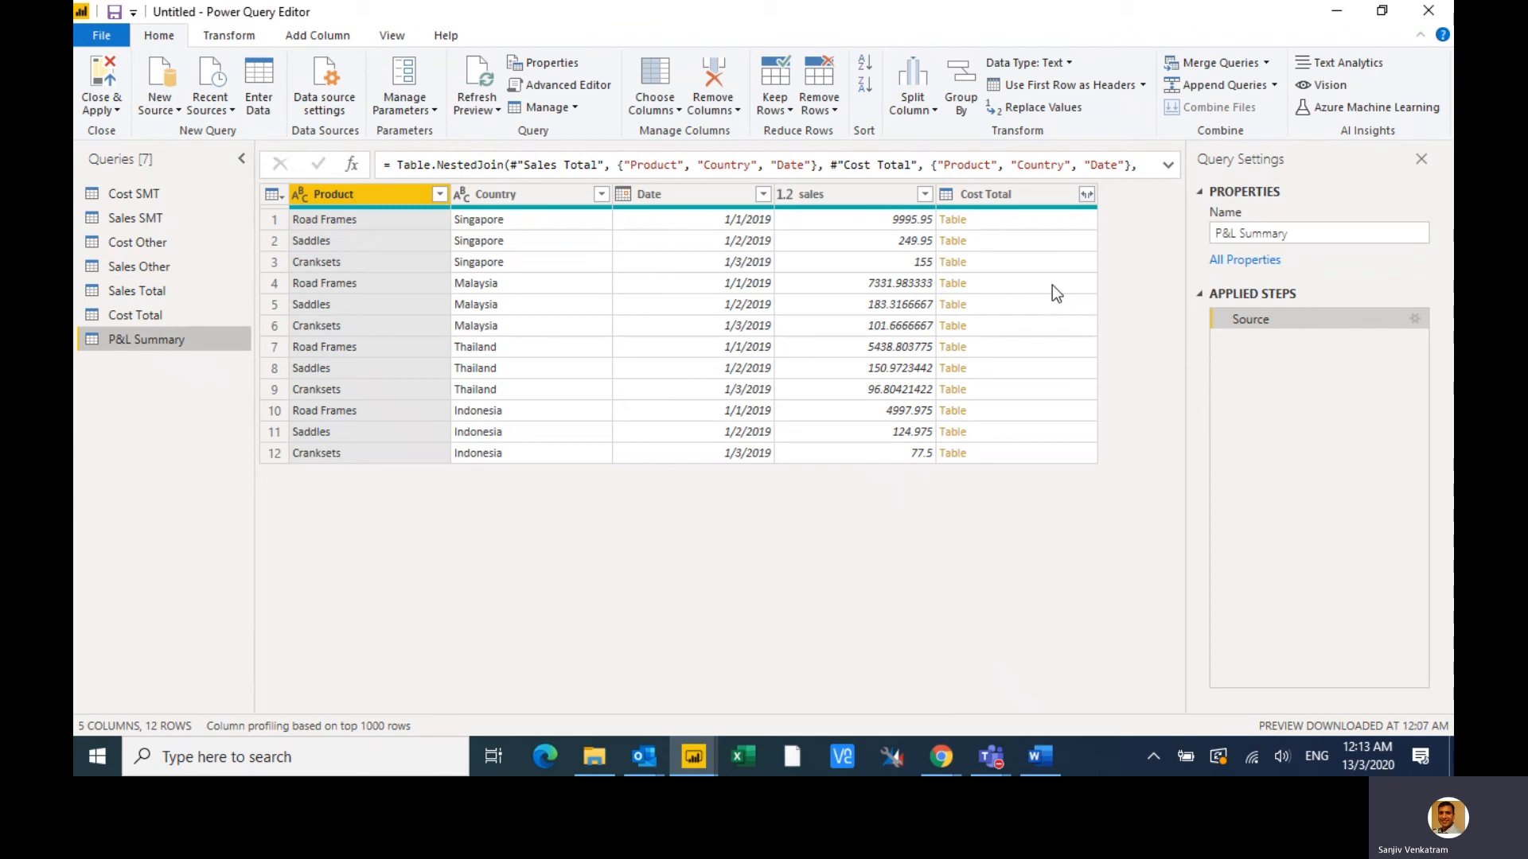
- Expand the Cost Total table column of P&L Summary to include only its Cost column
click(1086, 193)
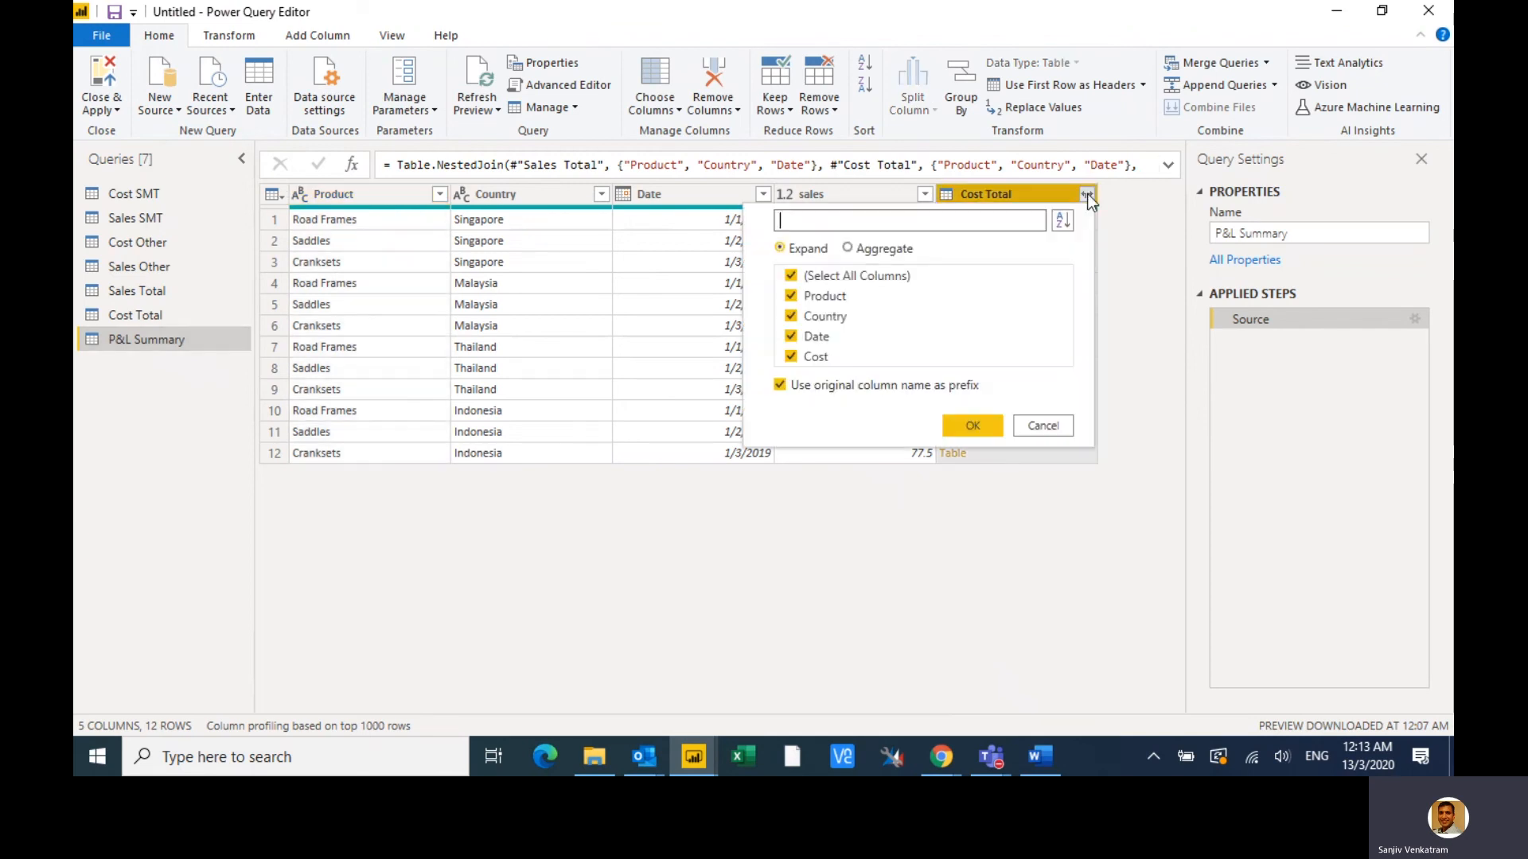
click(791, 276)
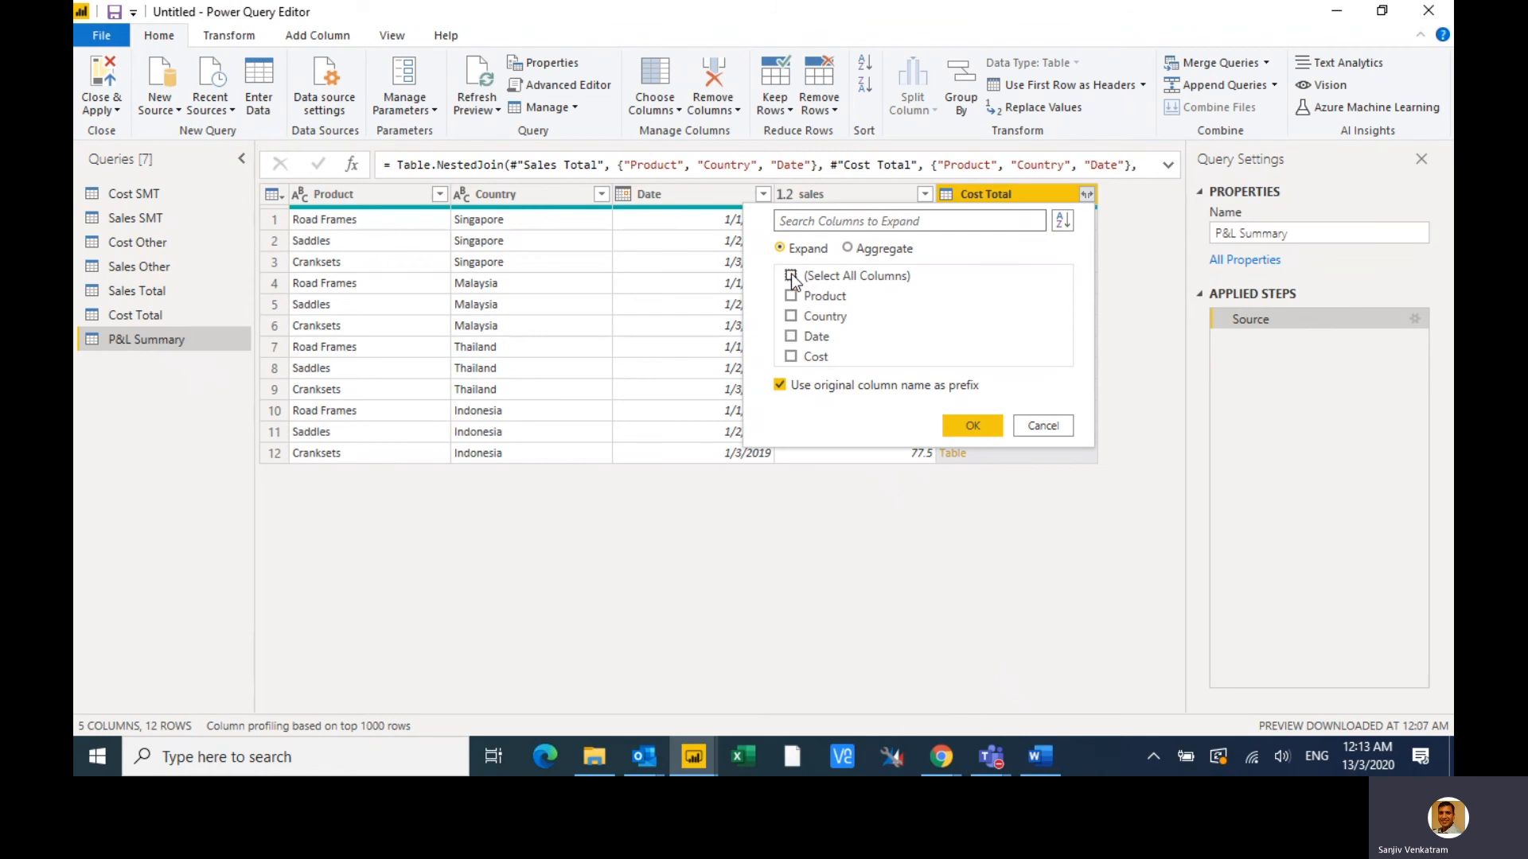
click(791, 357)
click(962, 430)
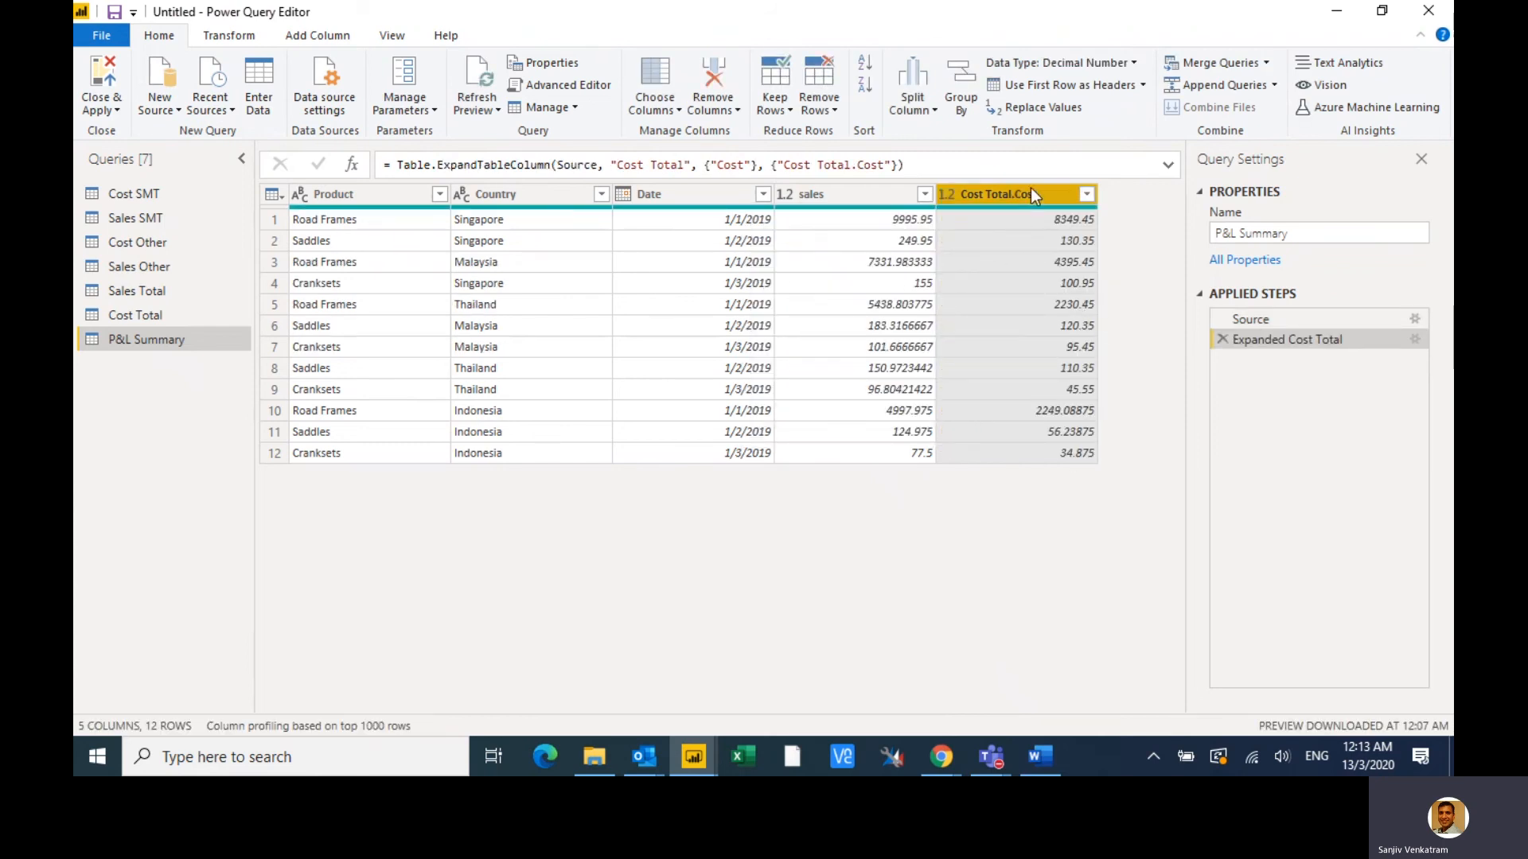
- Rename the expanded cost column in P&L Summary as Cost
double_click(1033, 191)
text(Cost)
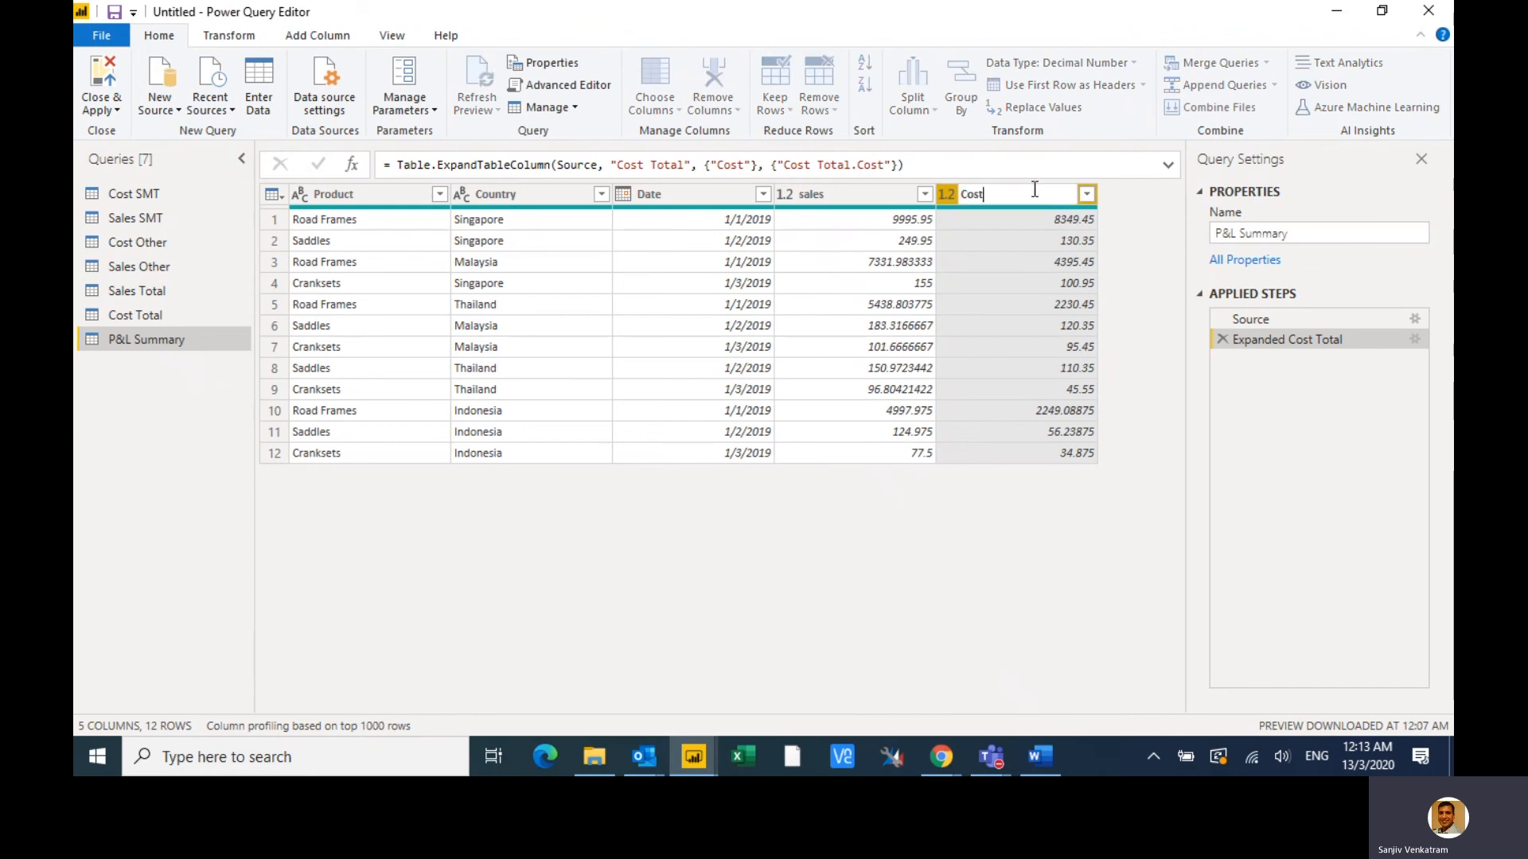
key(Return)
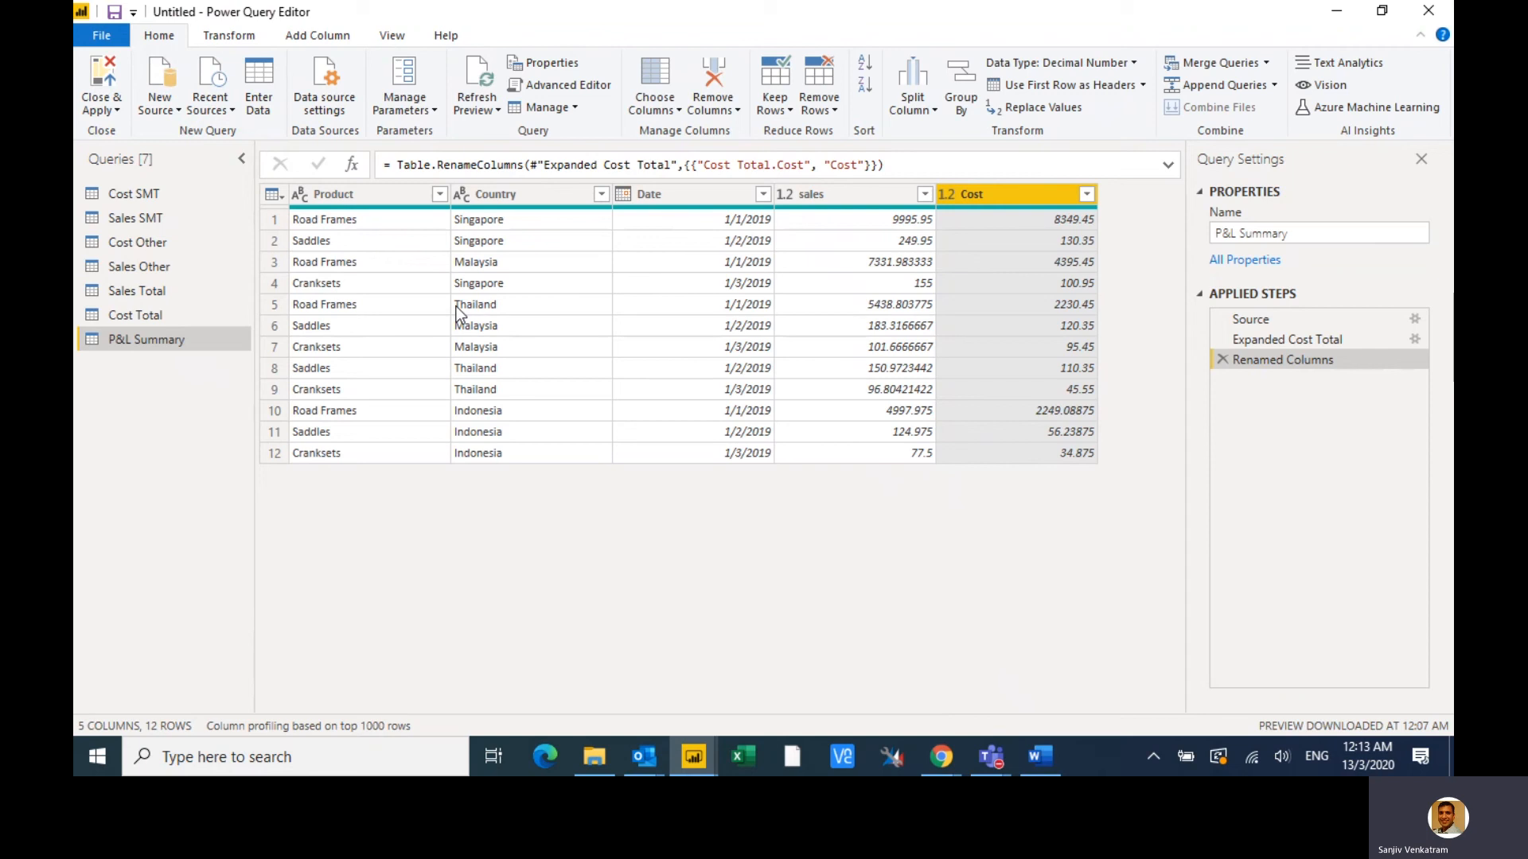
- Review the Product, Country, Date, sales and Cost columns of the P&L Summary query
click(384, 196)
click(557, 194)
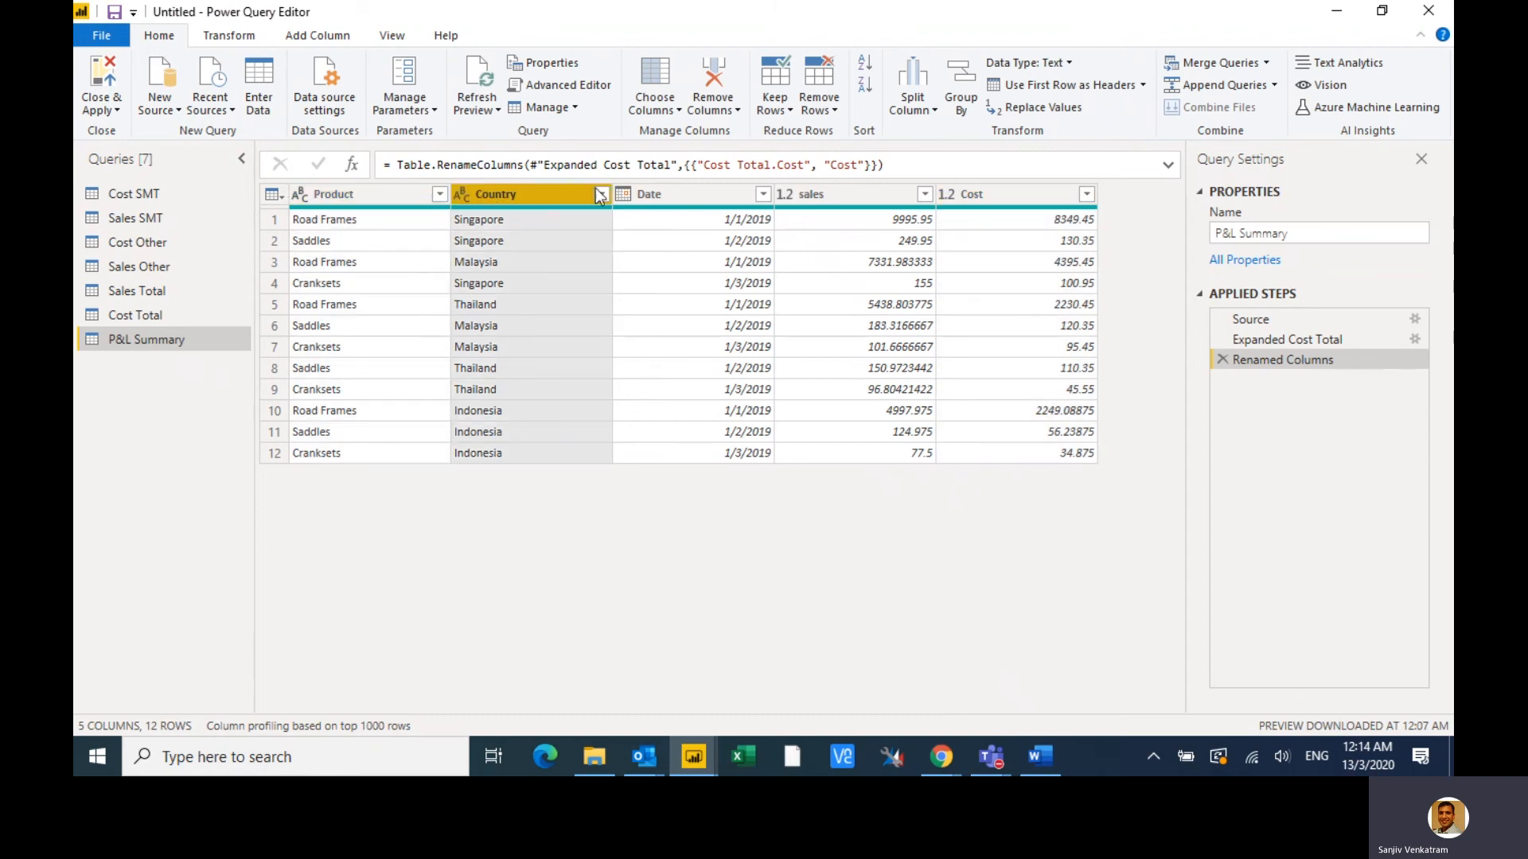
click(647, 192)
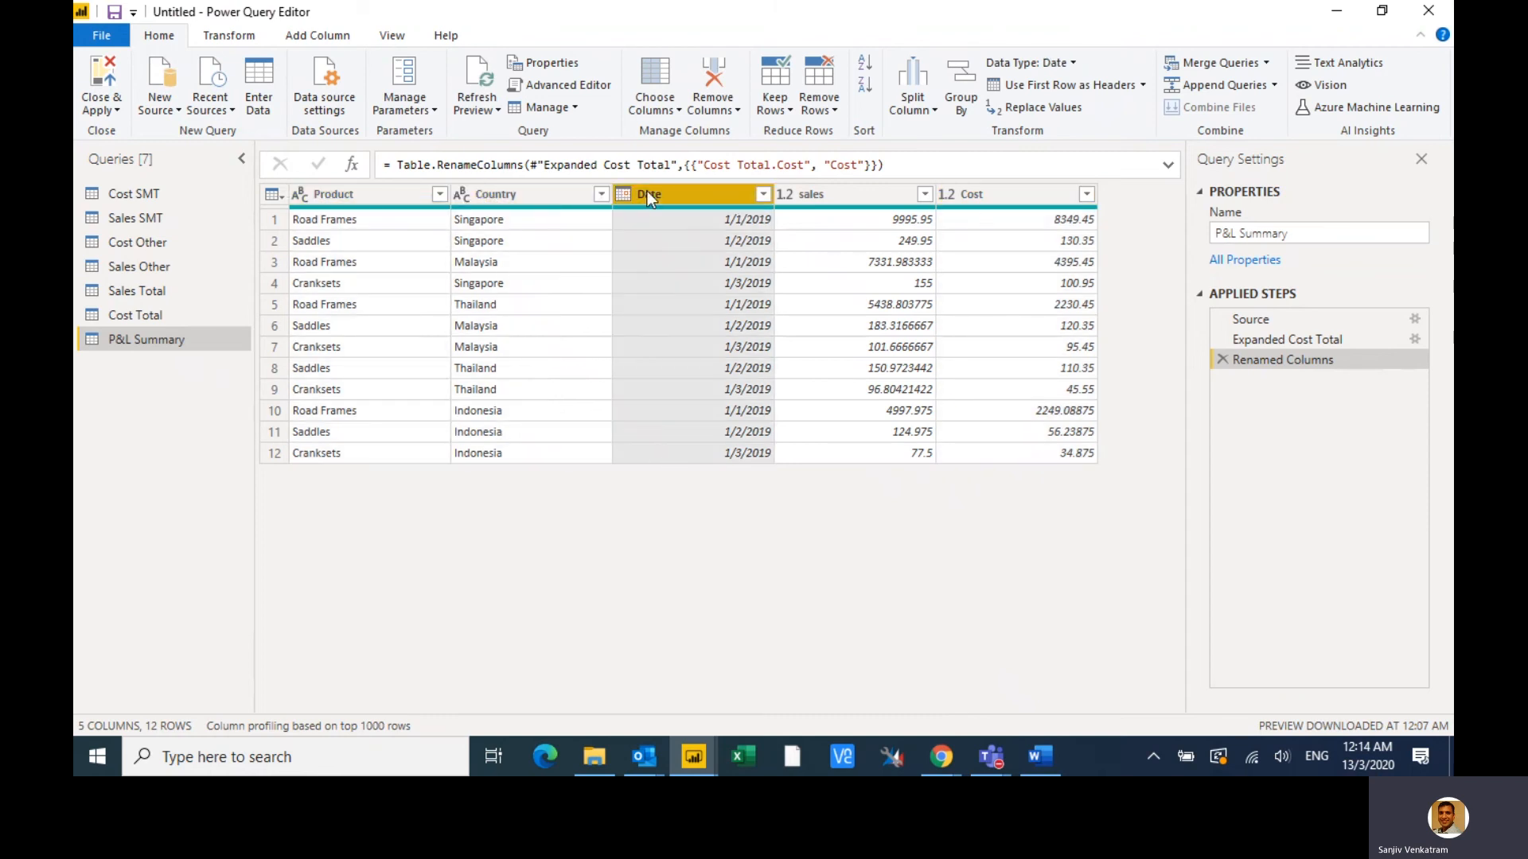
click(820, 198)
click(963, 196)
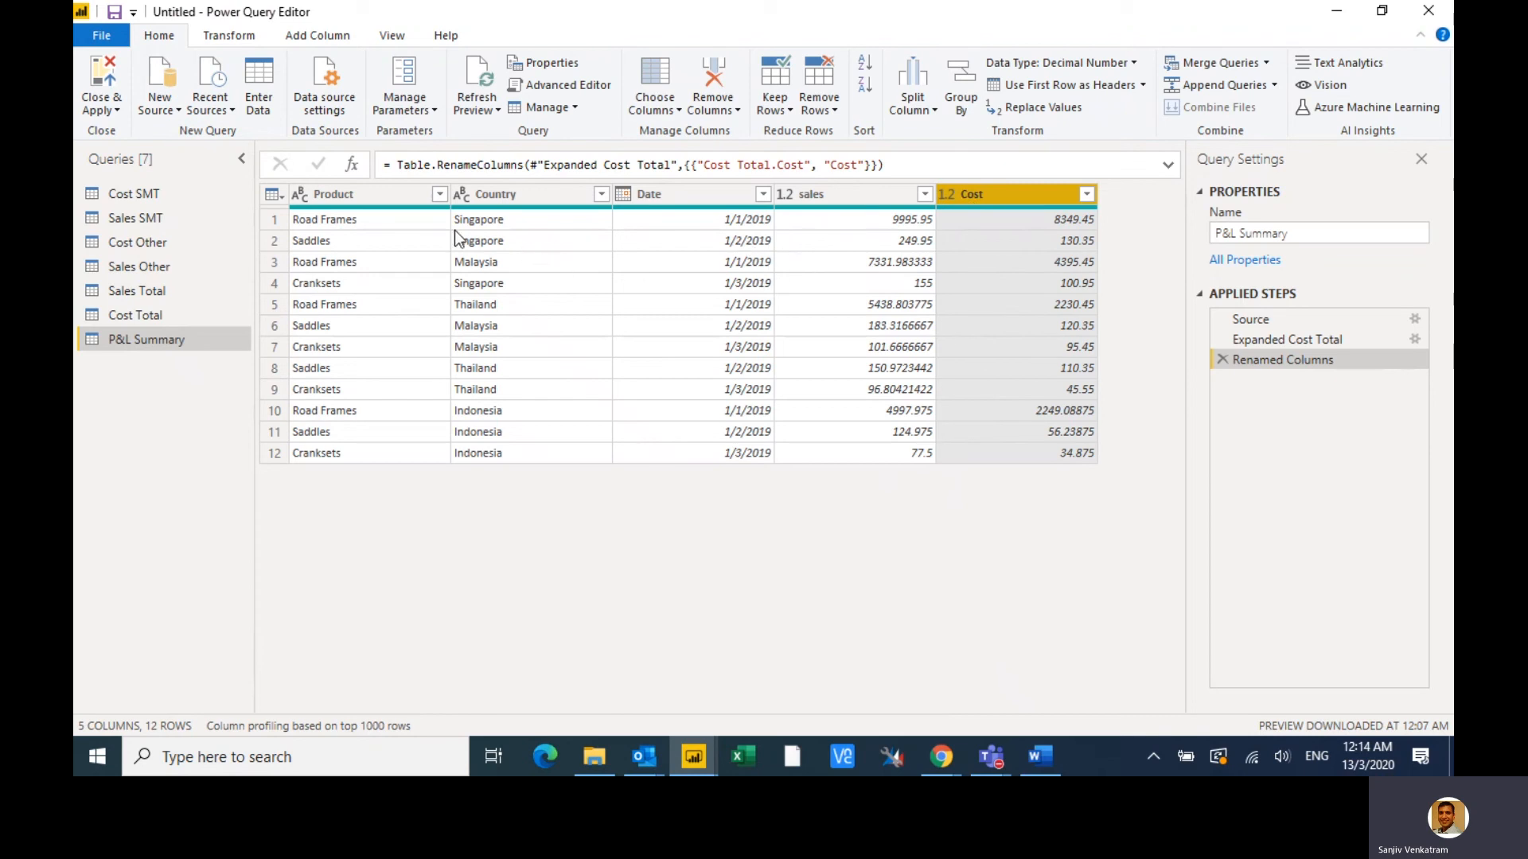
click(355, 195)
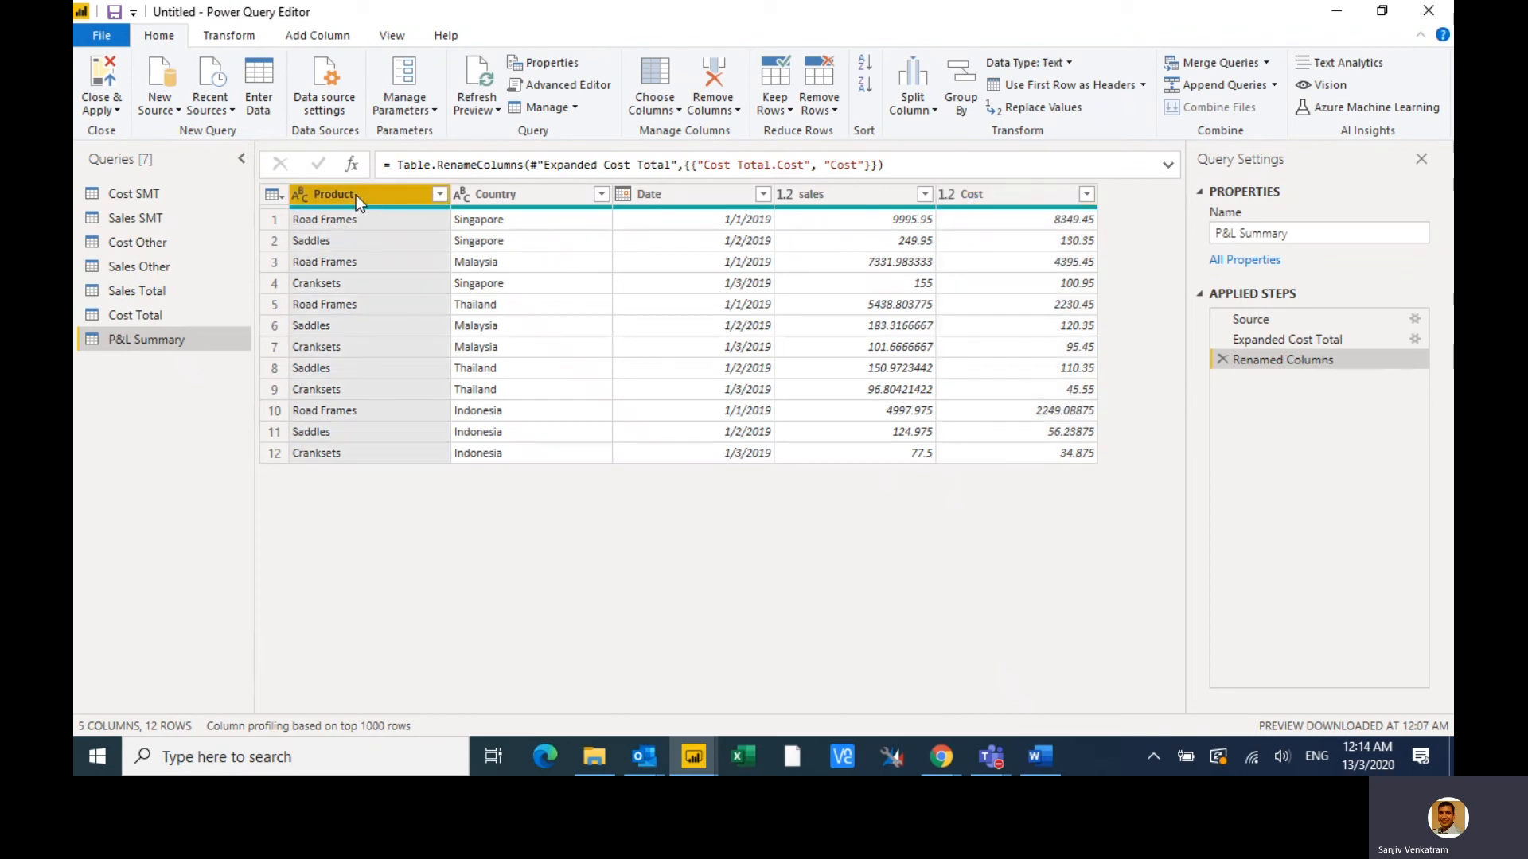
click(494, 198)
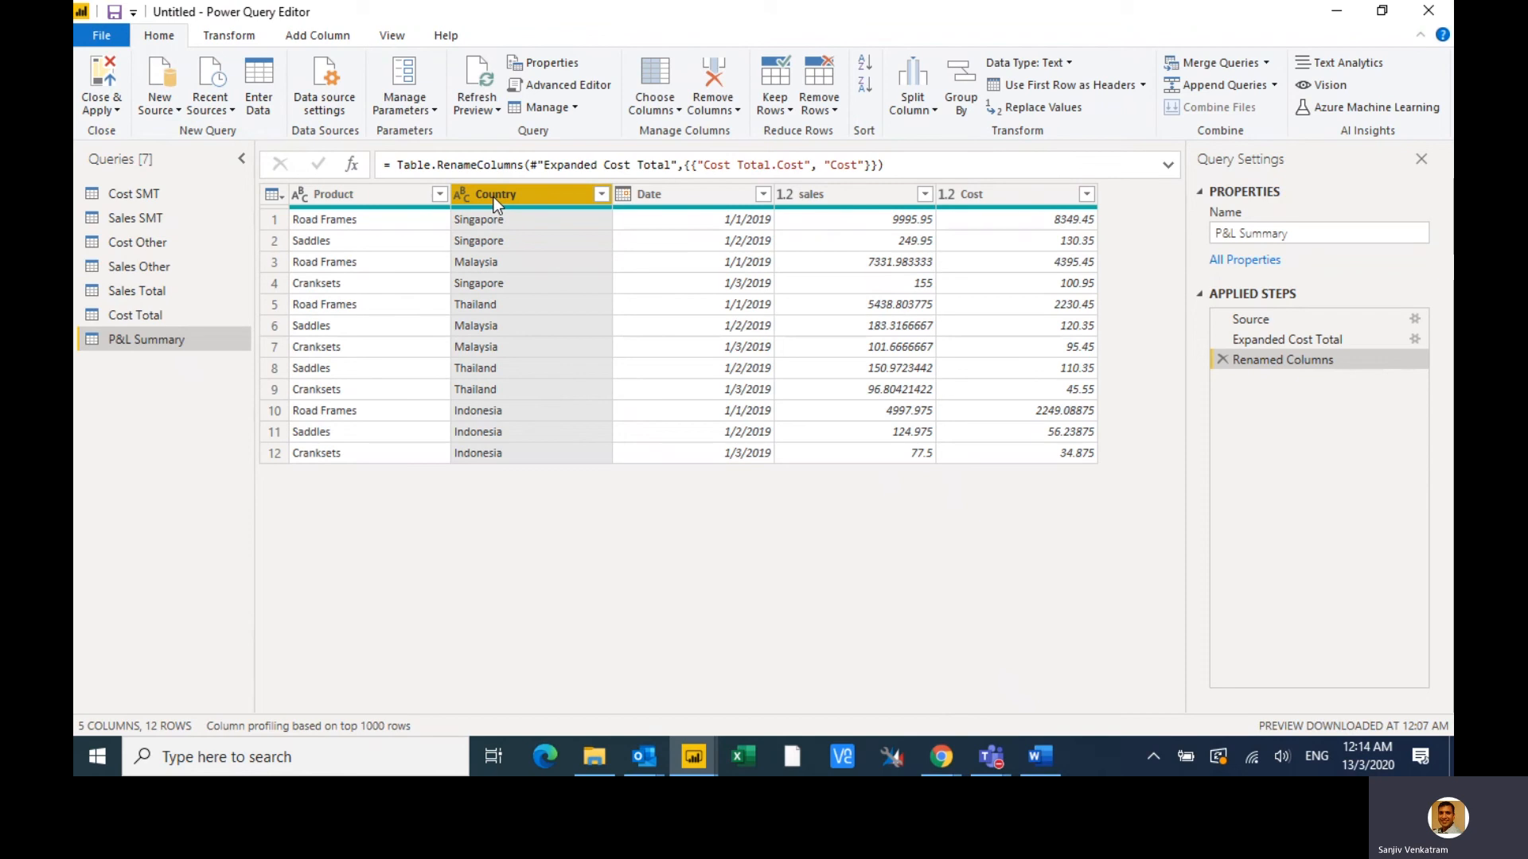
- Add the Product column of P&L Summary as a new list query
click(363, 202)
right_click(362, 202)
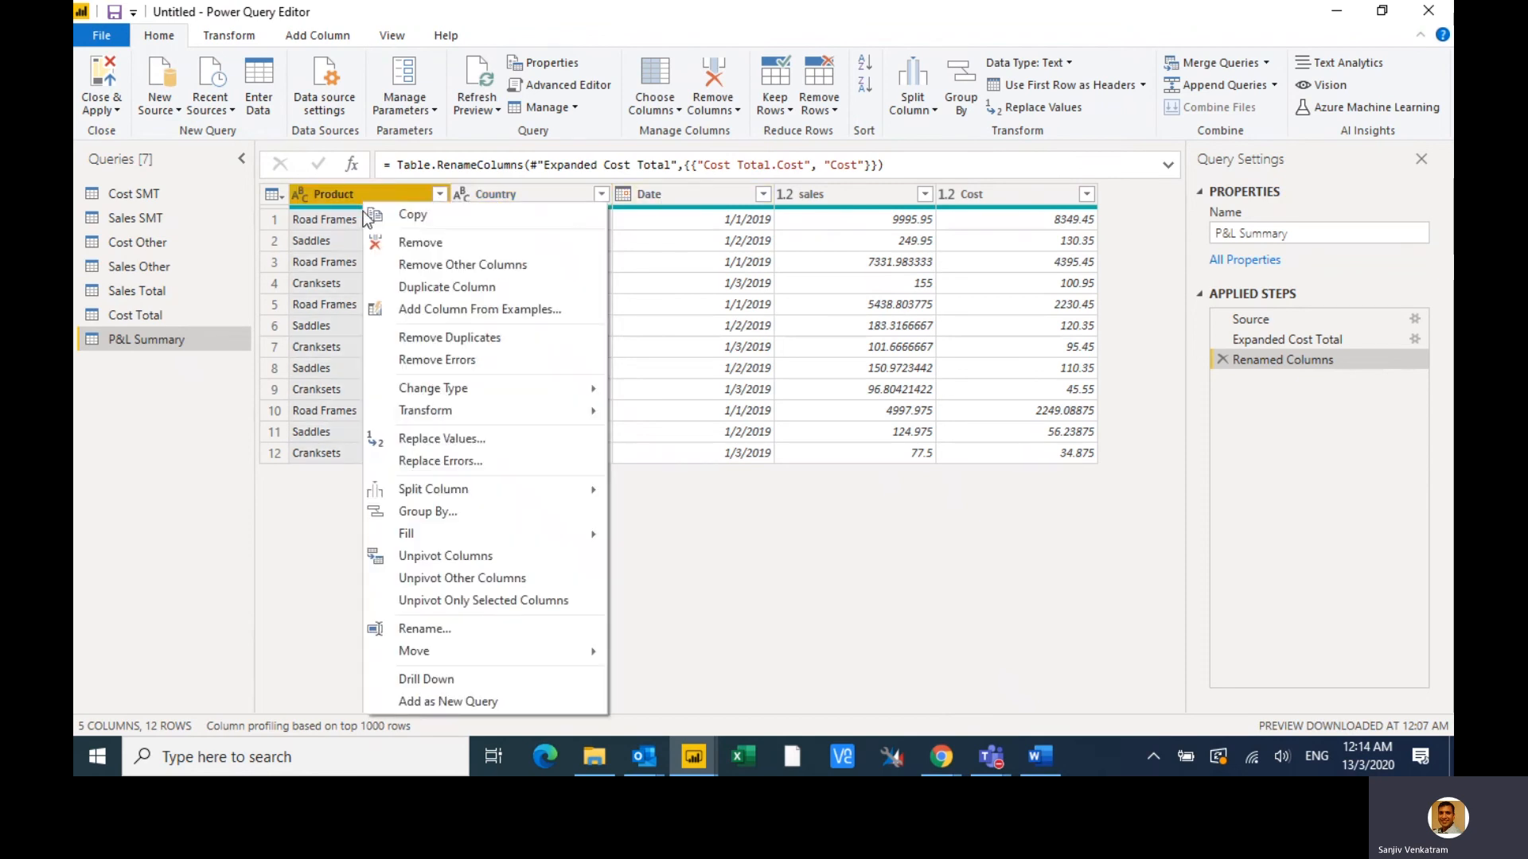
click(461, 702)
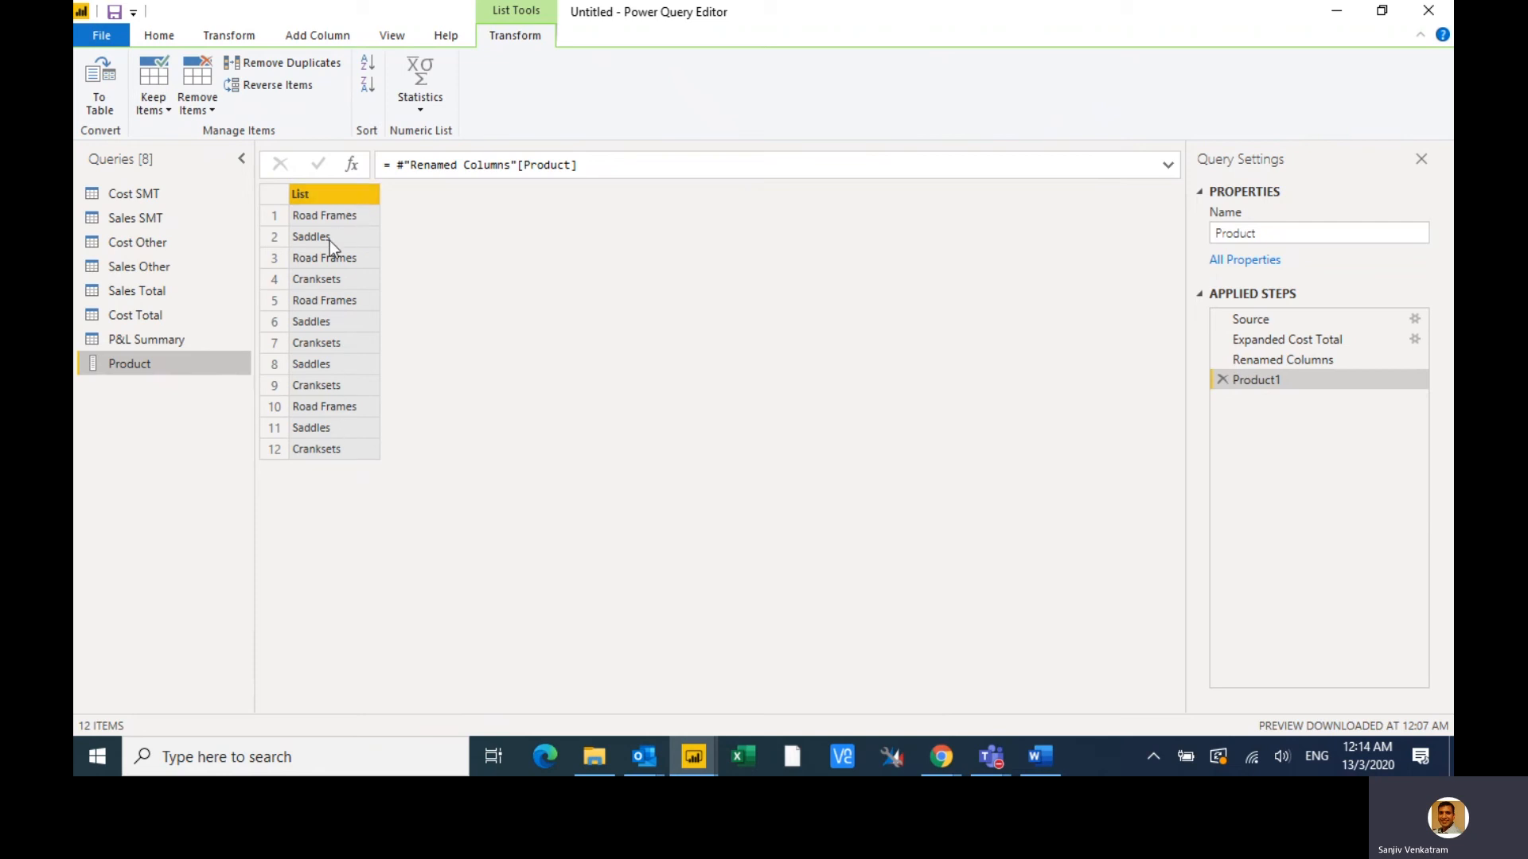
- Remove duplicates from the Product list and convert it to a table with no delimiter and extra columns shown as errors
click(302, 68)
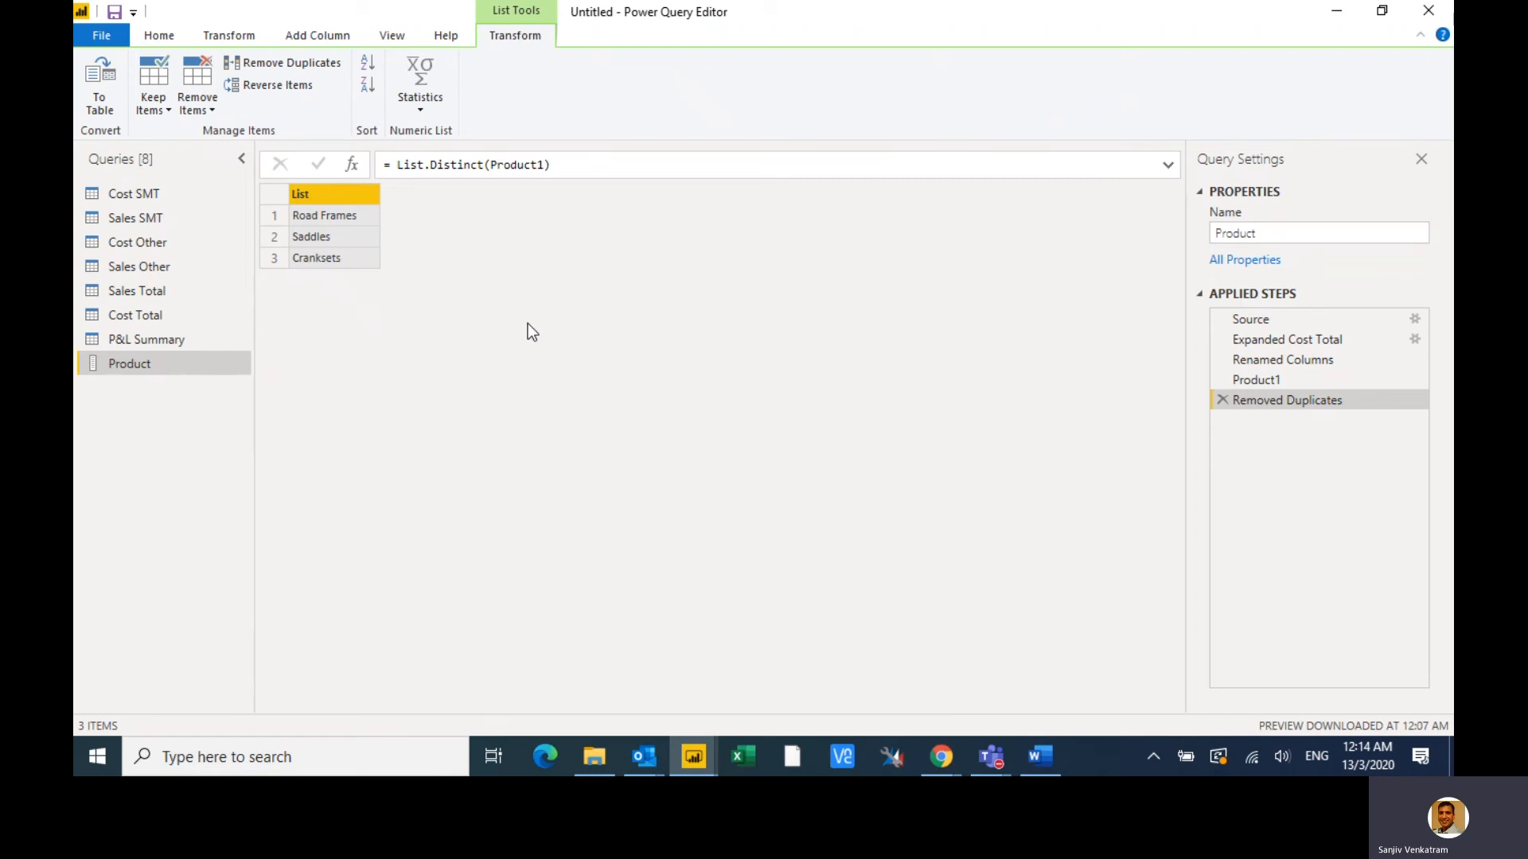
click(97, 80)
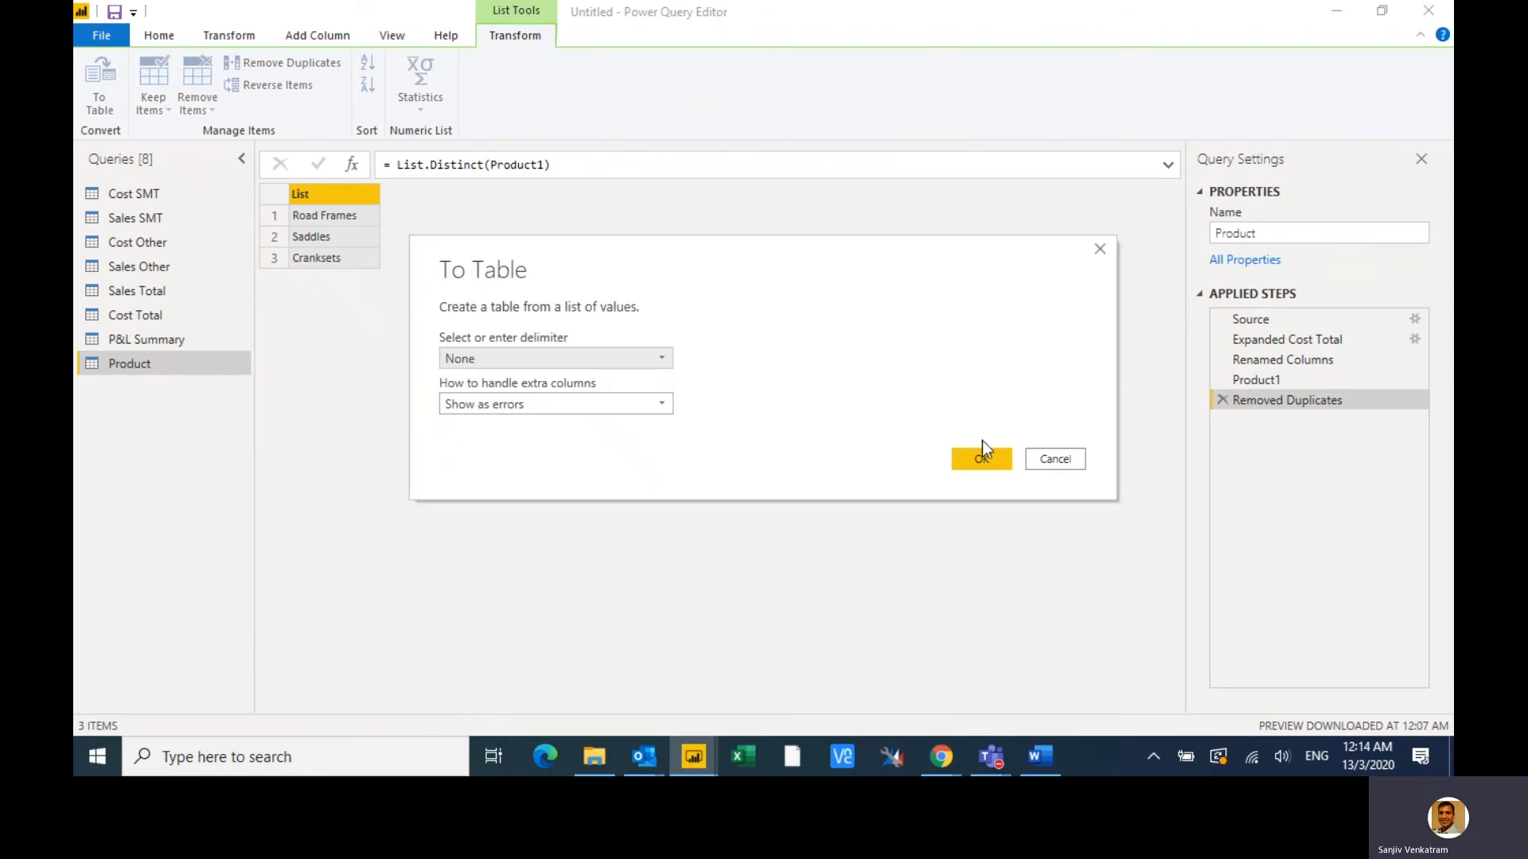
click(981, 459)
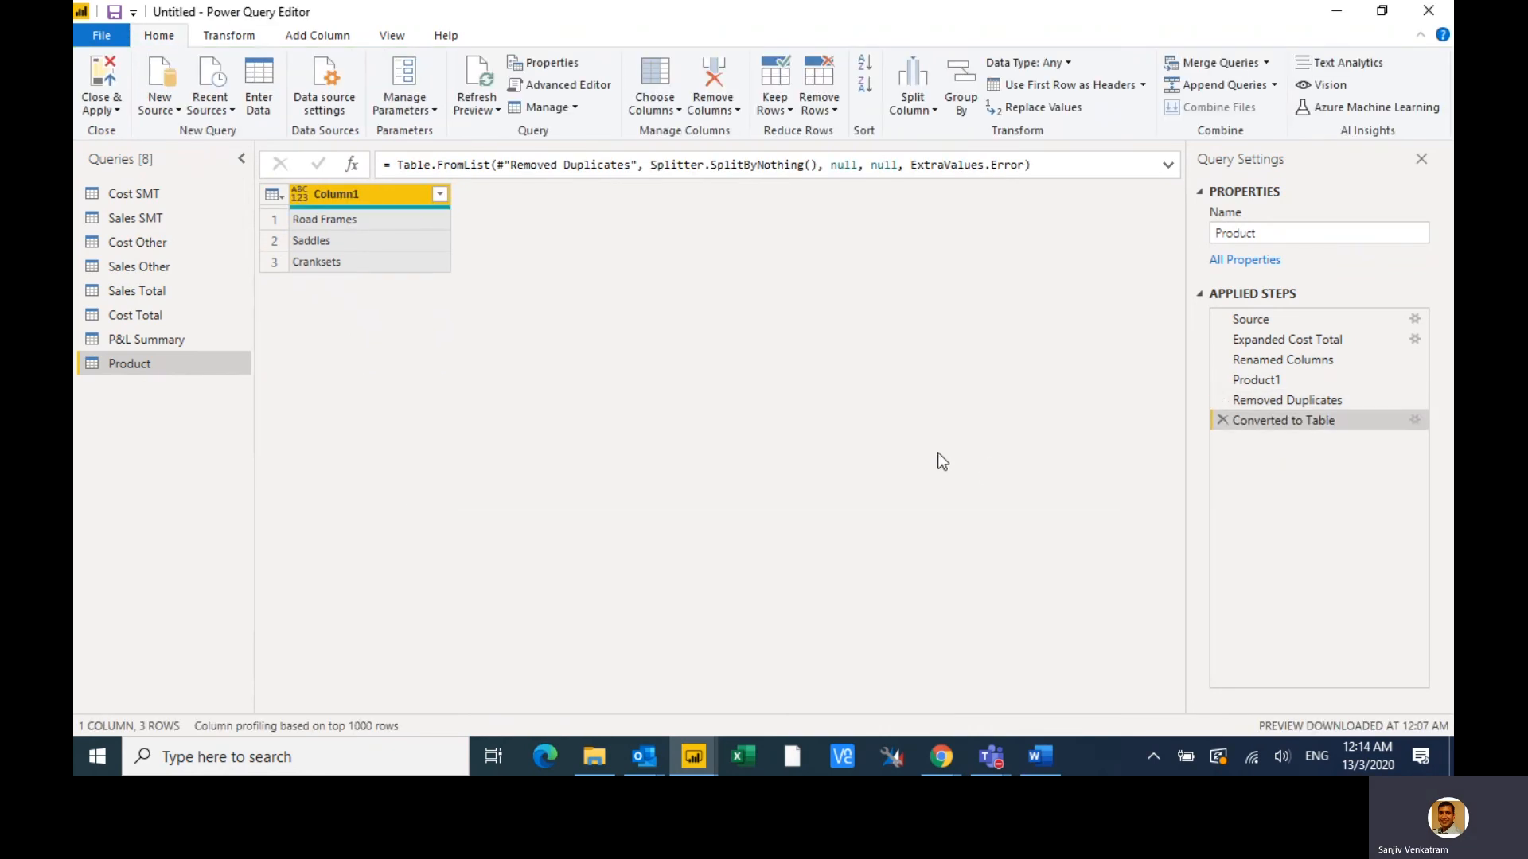
- Set the data type of Column1 in the Product query to Text and rename the column as Product
click(297, 194)
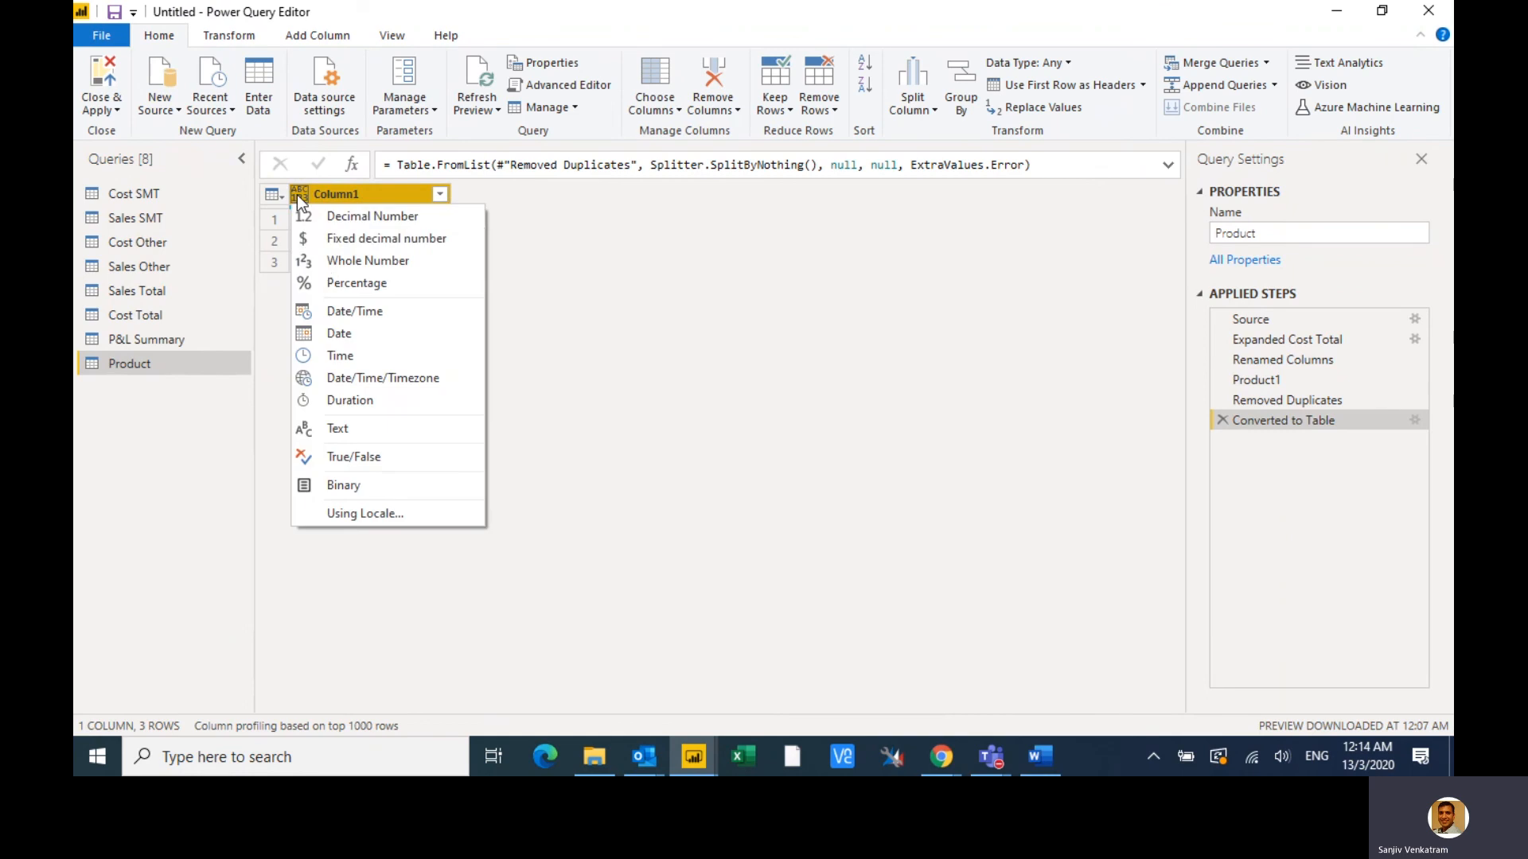
click(375, 427)
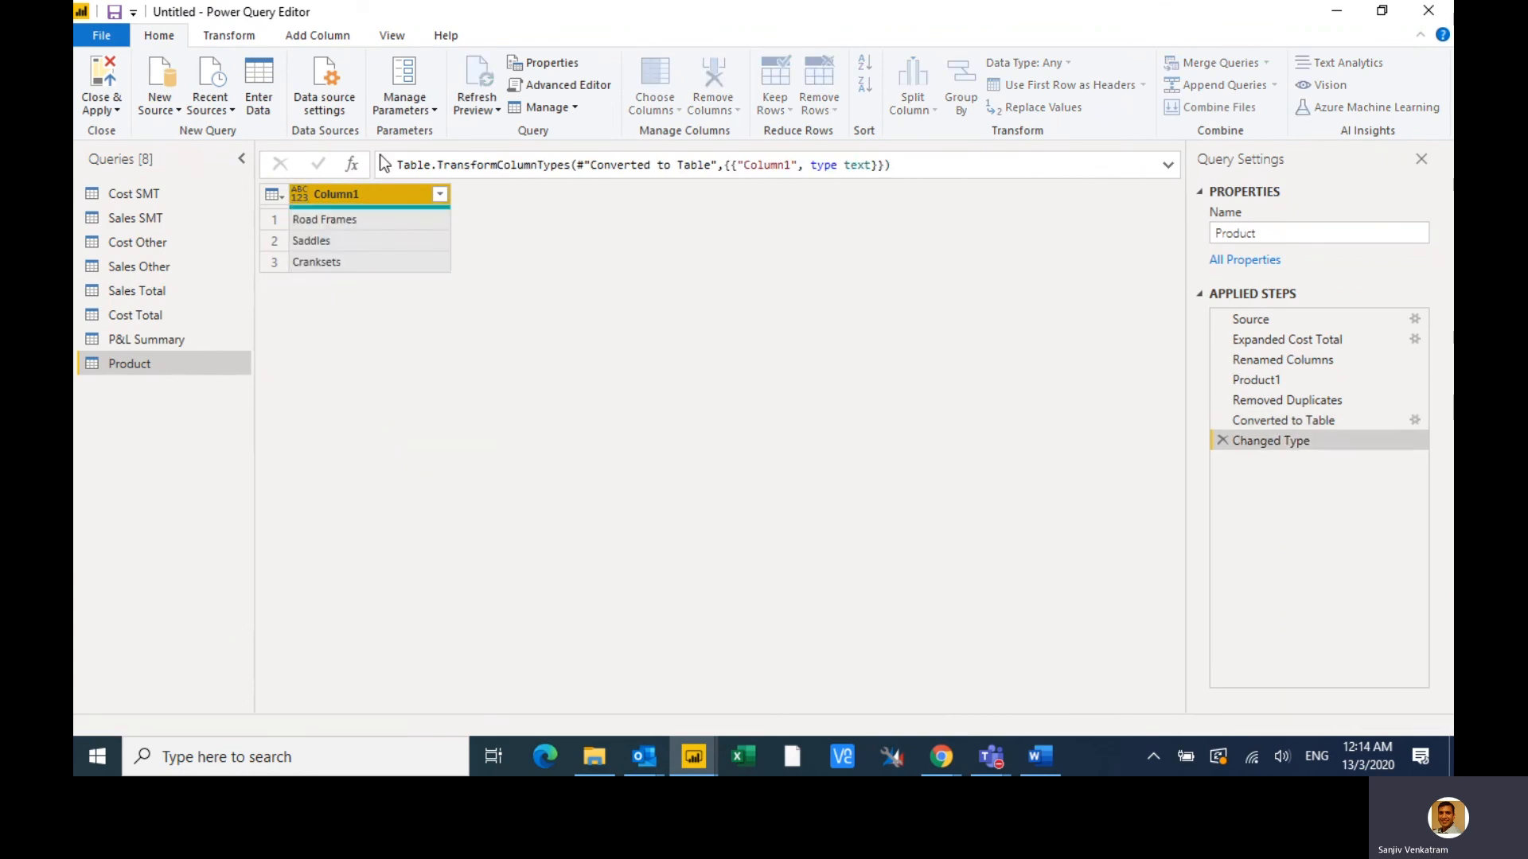
double_click(366, 198)
text(Product)
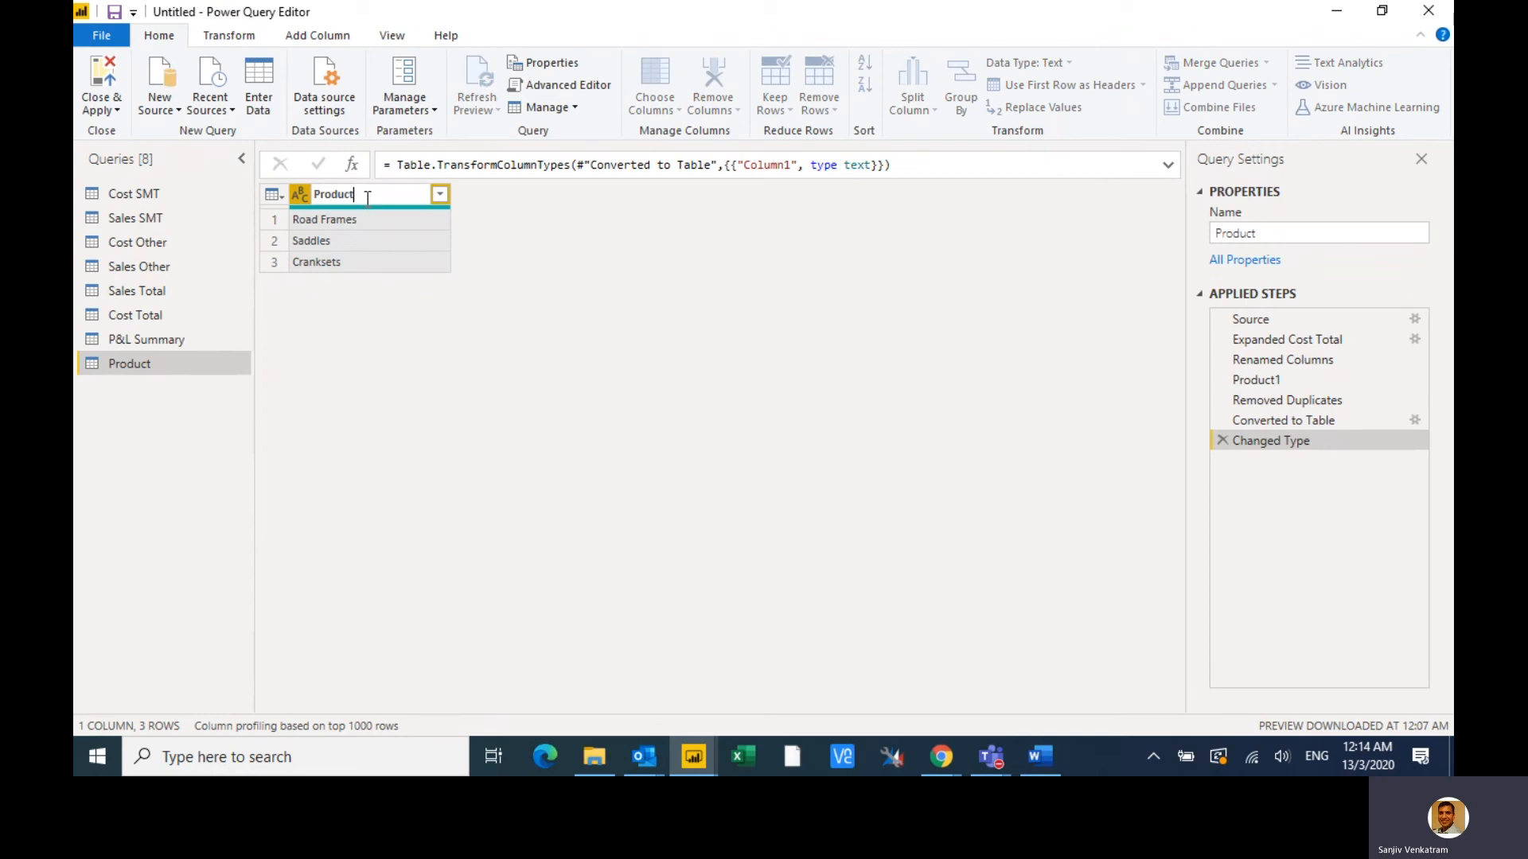
key(Return)
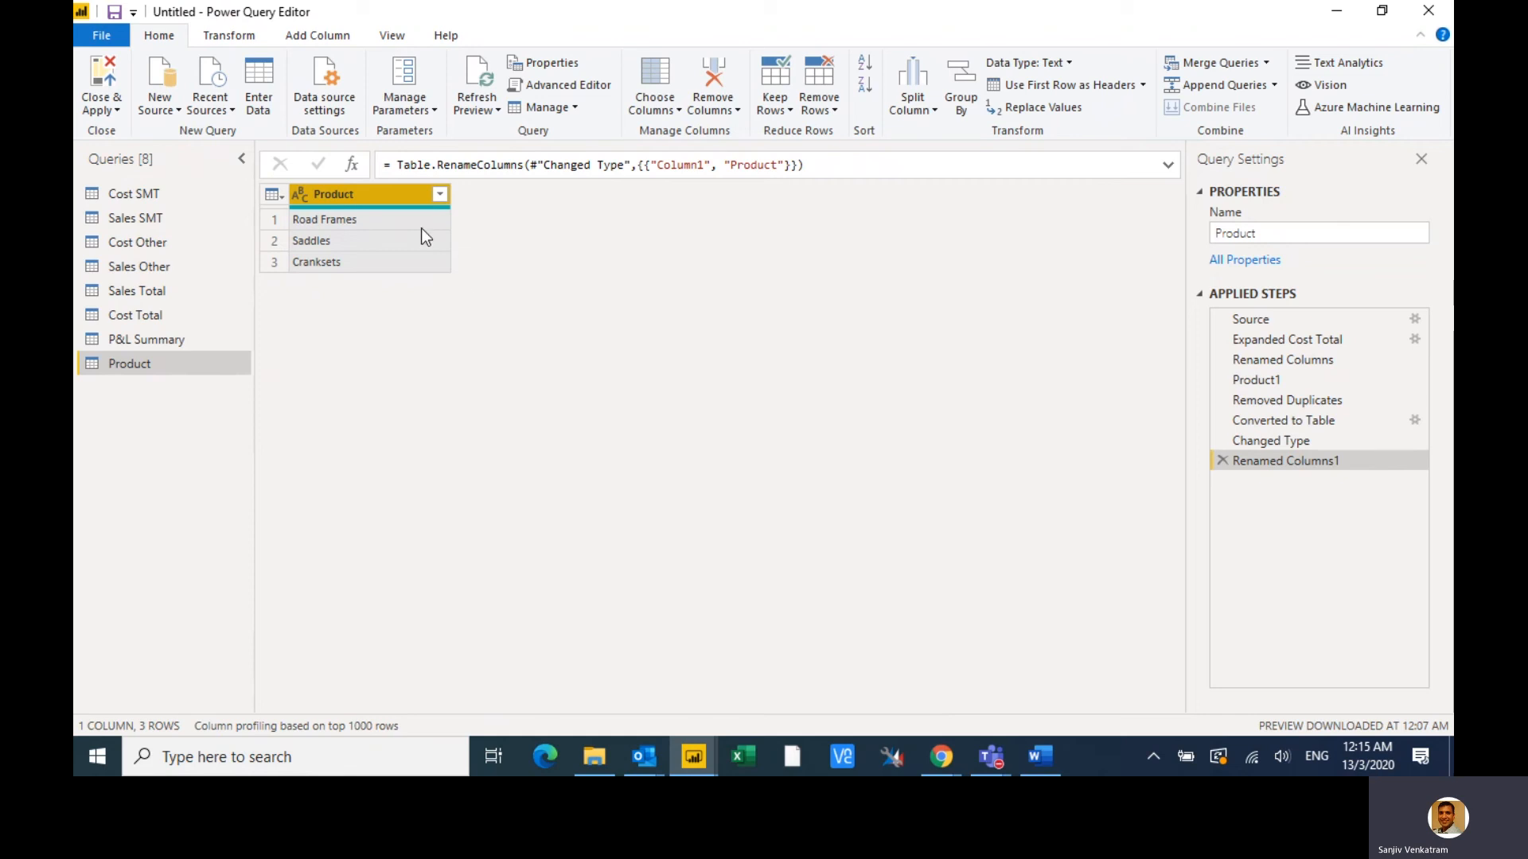
- Duplicate the Product column in the Product query
right_click(388, 197)
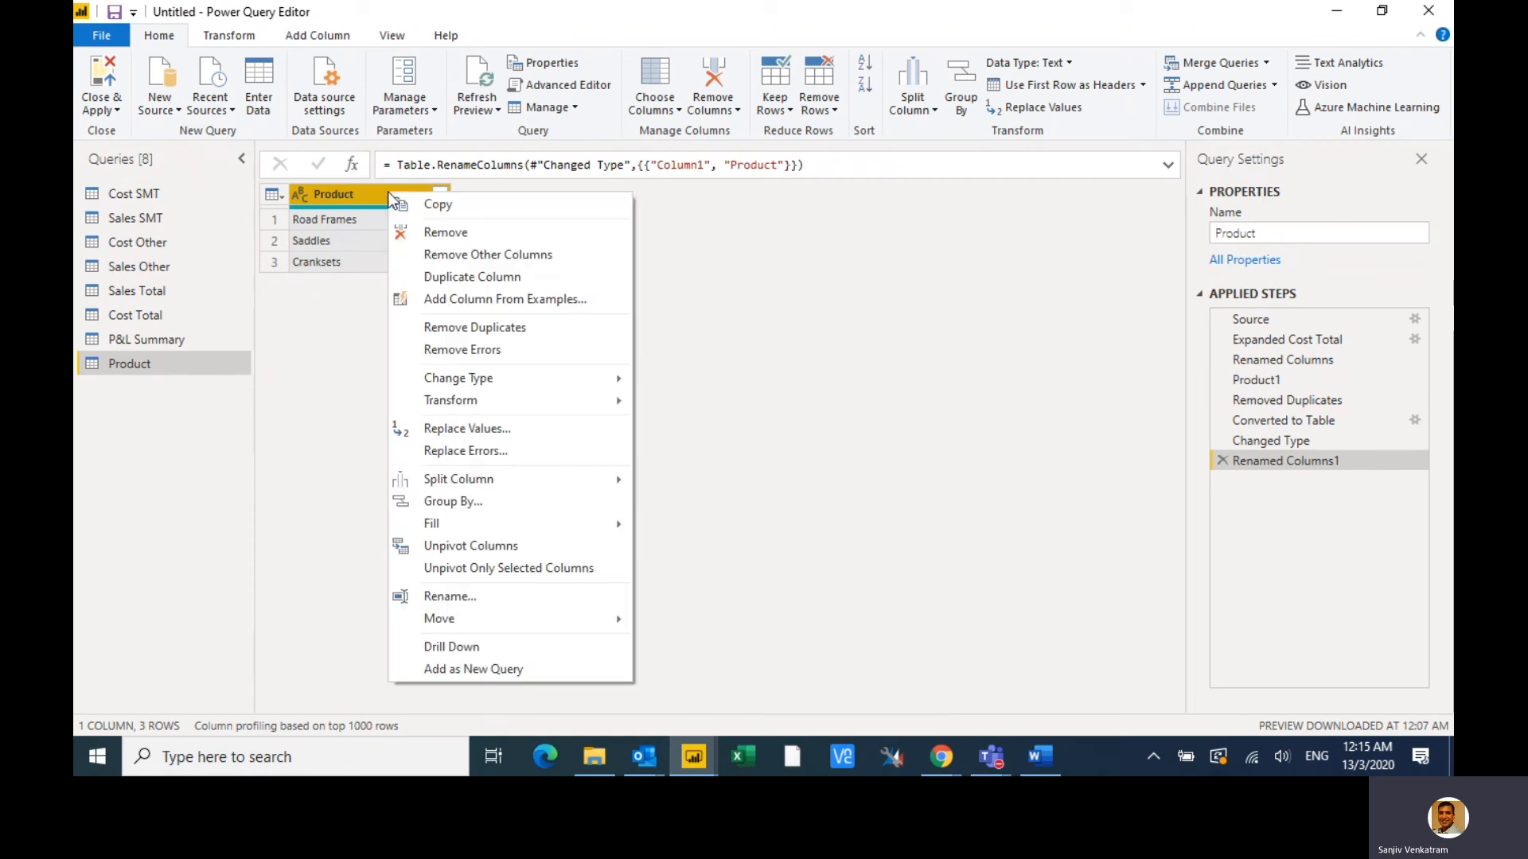
click(484, 275)
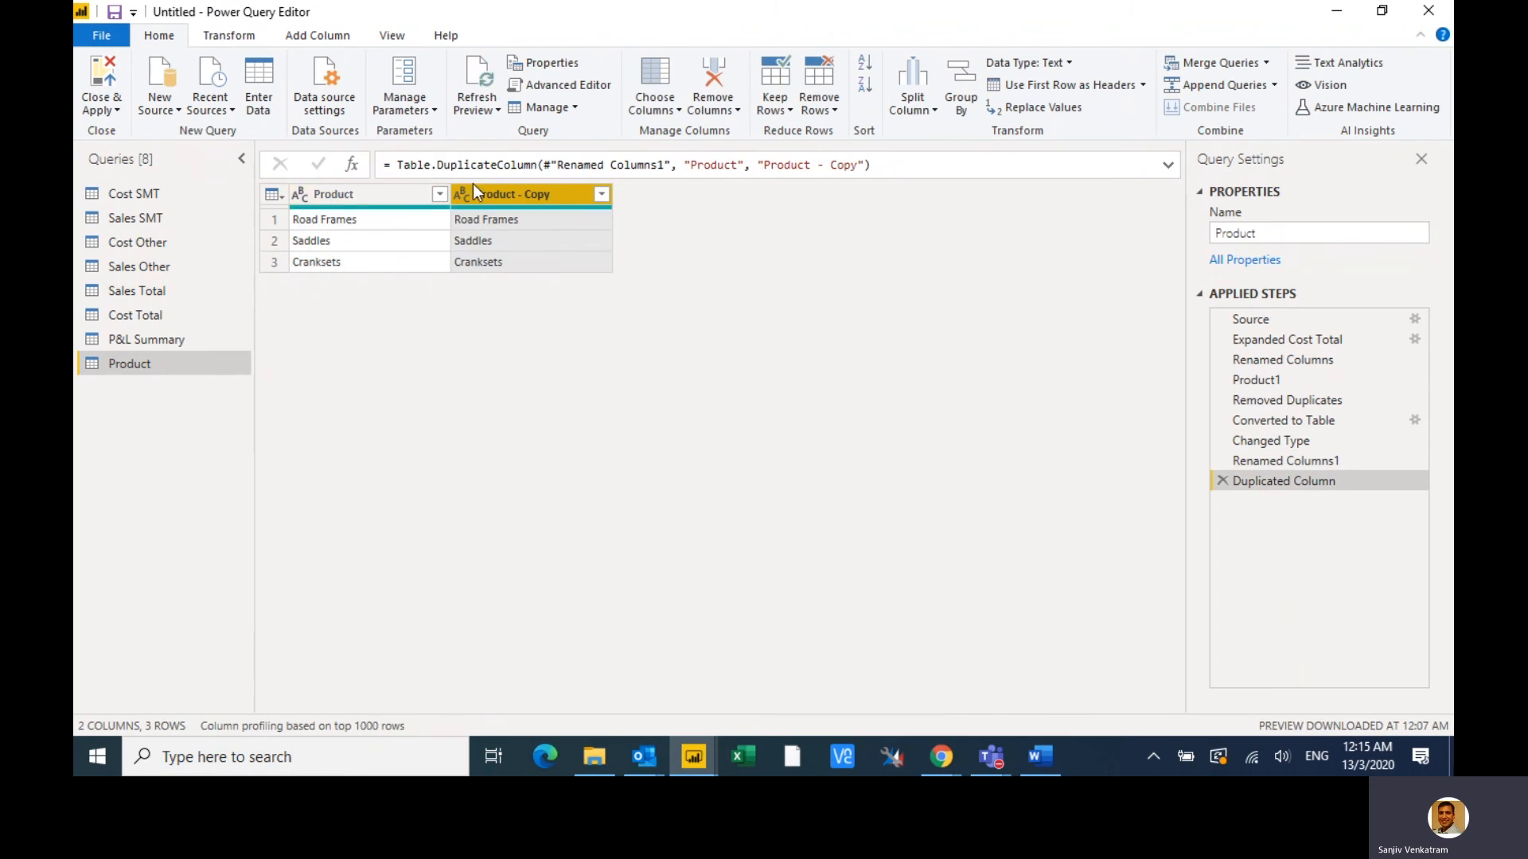
- Rename the duplicated product column as Category
double_click(506, 193)
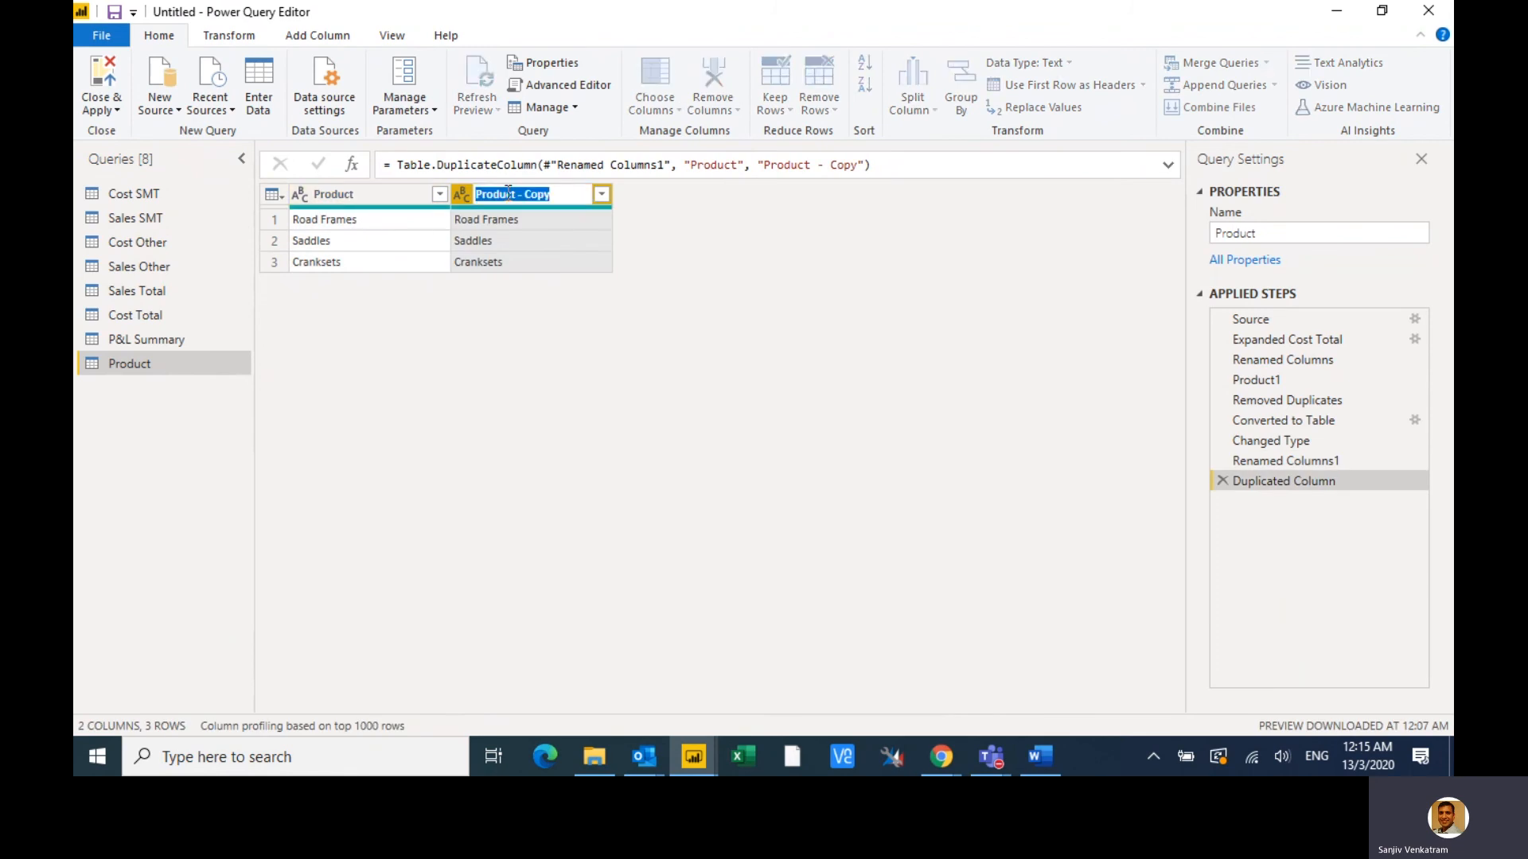
text(Category)
key(Return)
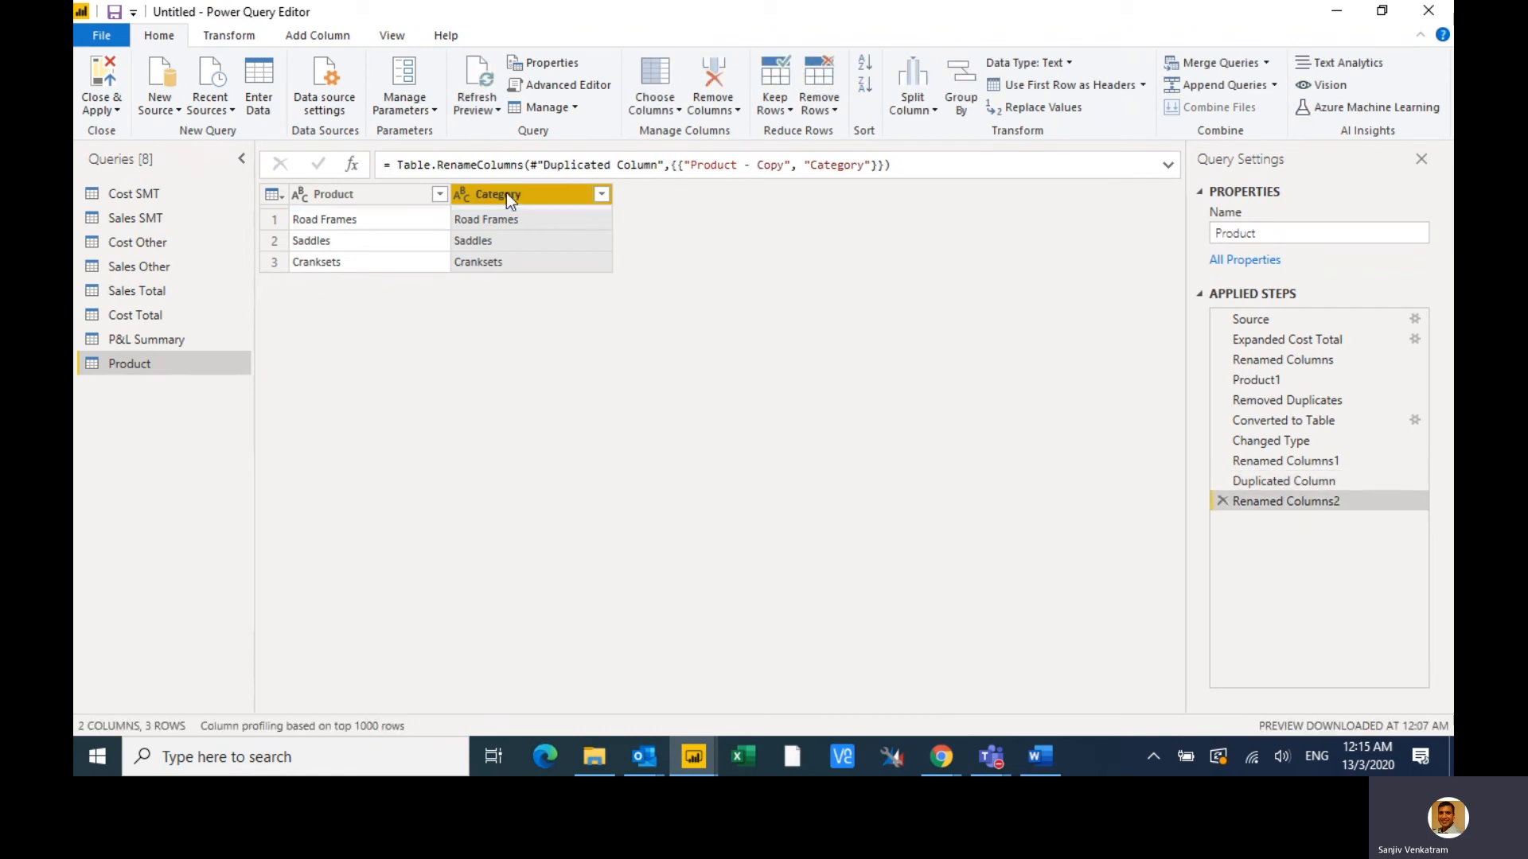
- Replace the value Road Frames with Biking in the Category column
click(573, 221)
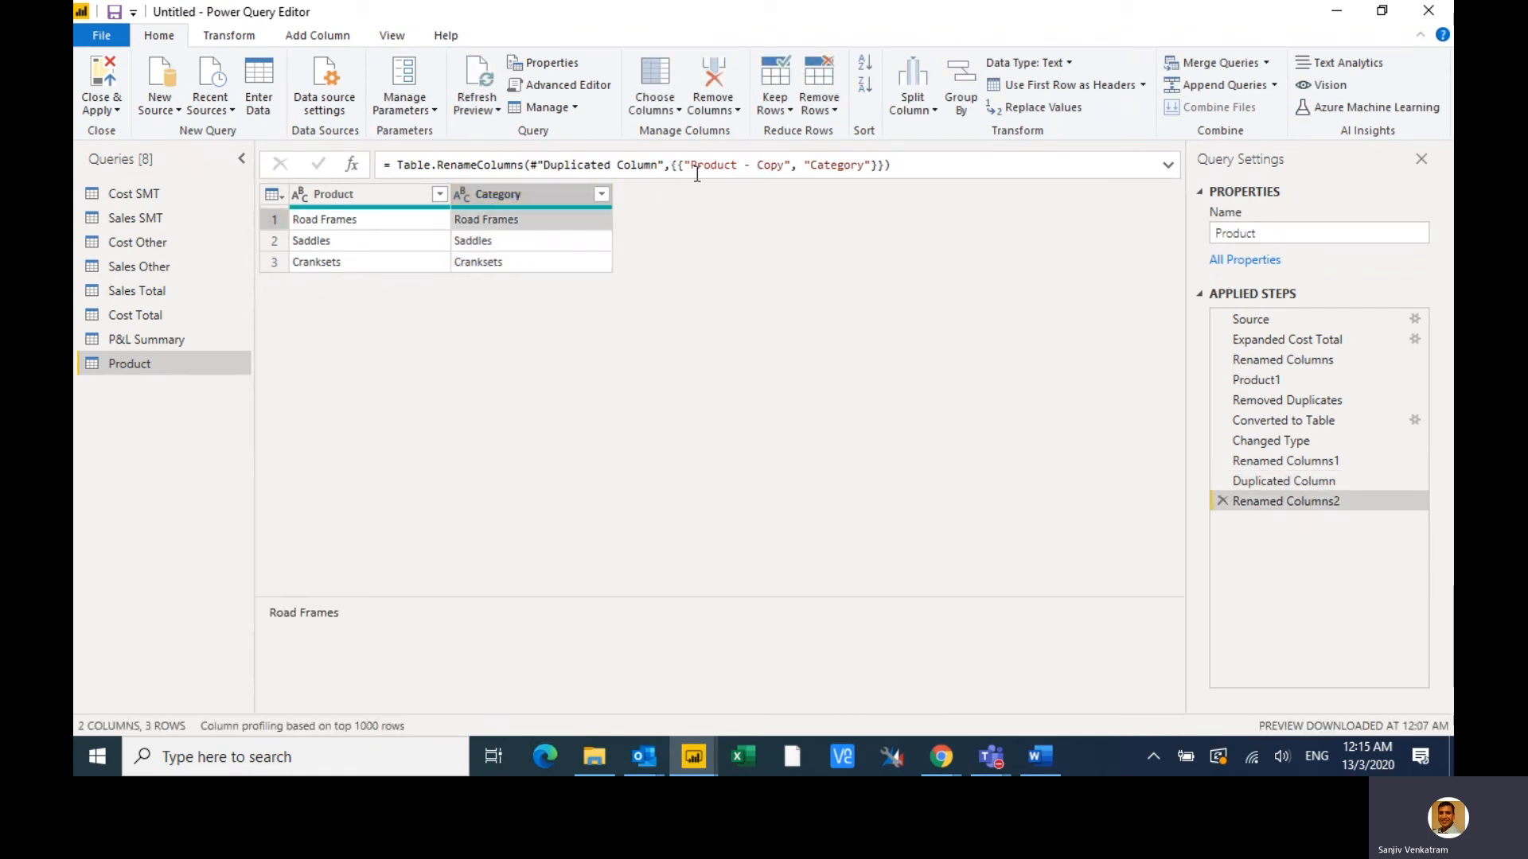
right_click(536, 222)
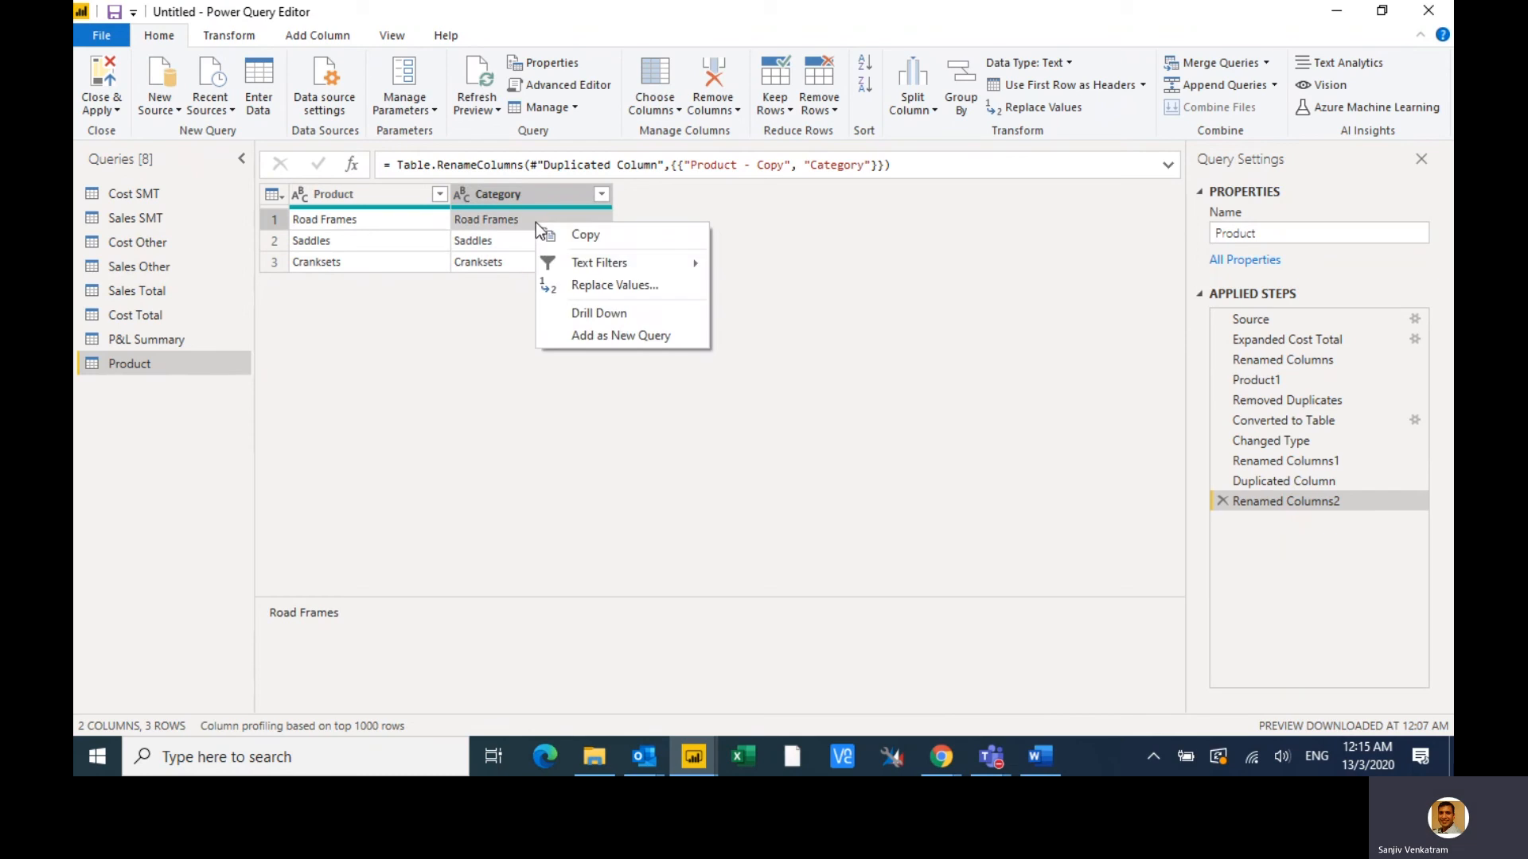
click(593, 285)
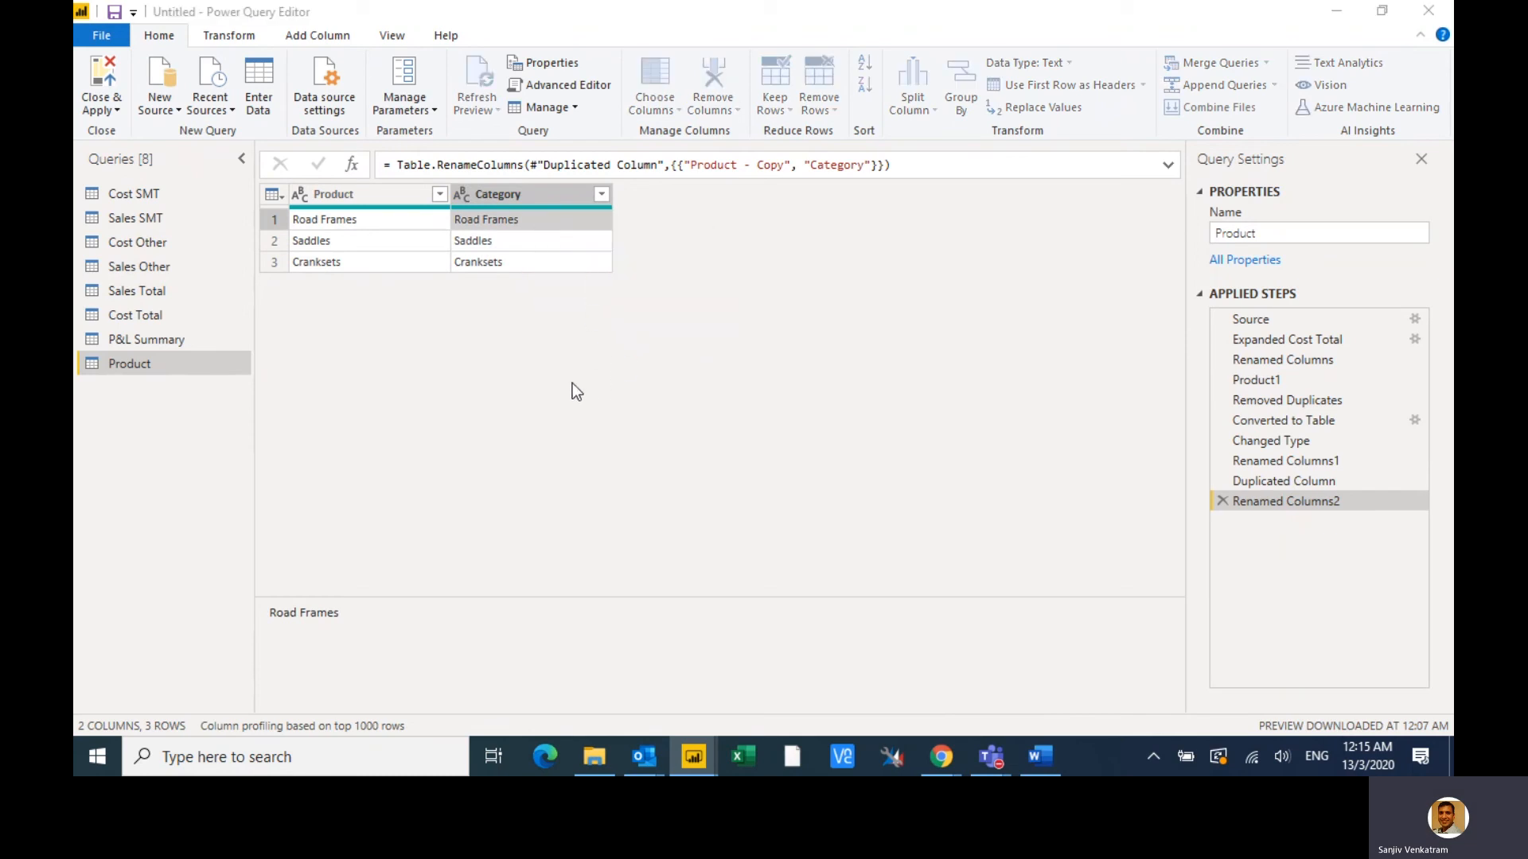
text(Biking)
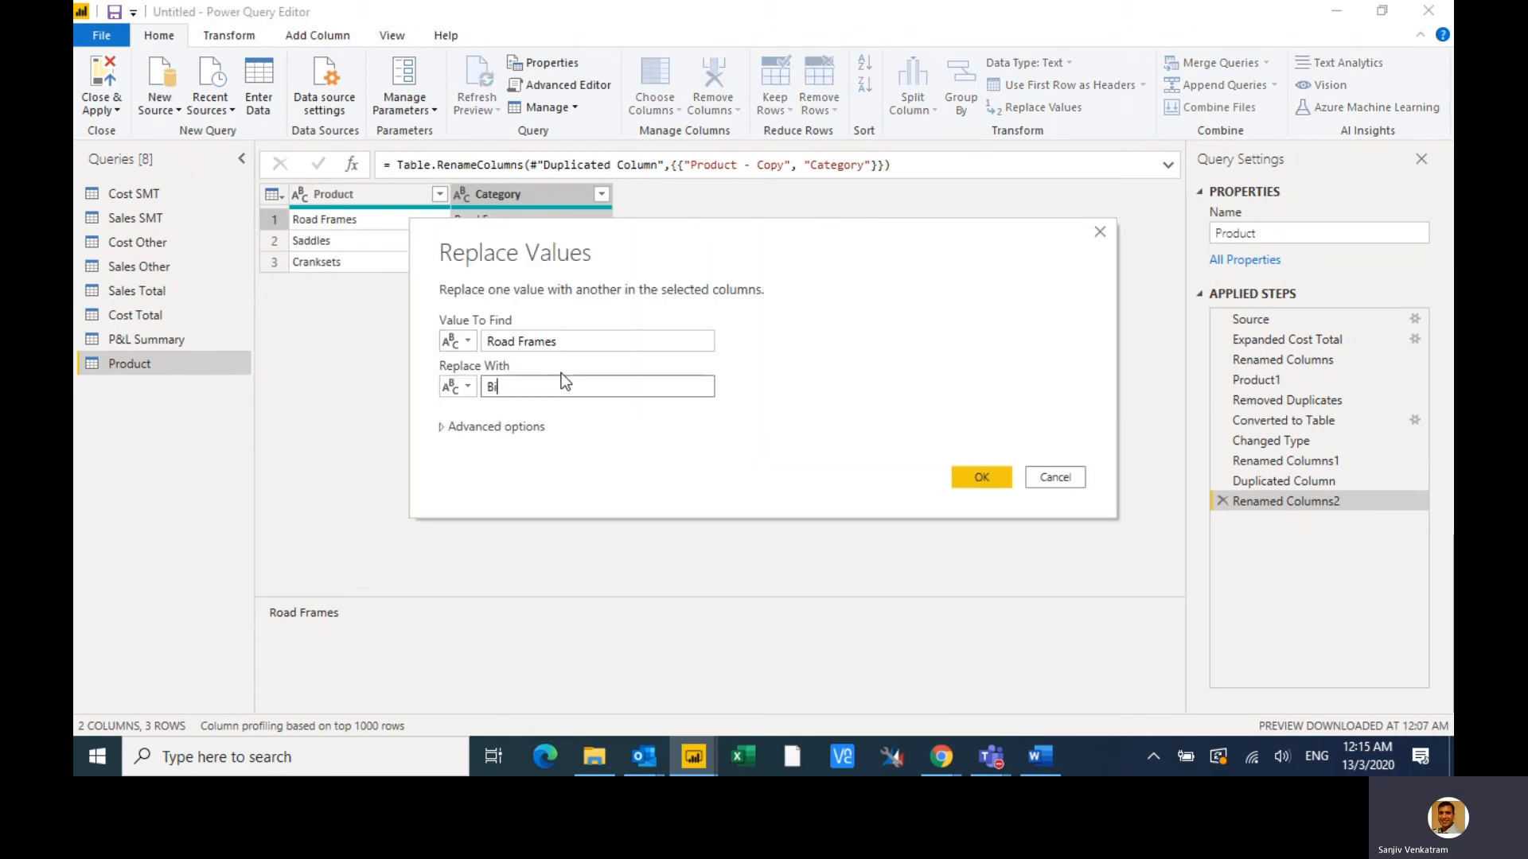
click(966, 481)
- Replace the value Saddles with Biking in the Category column
click(507, 241)
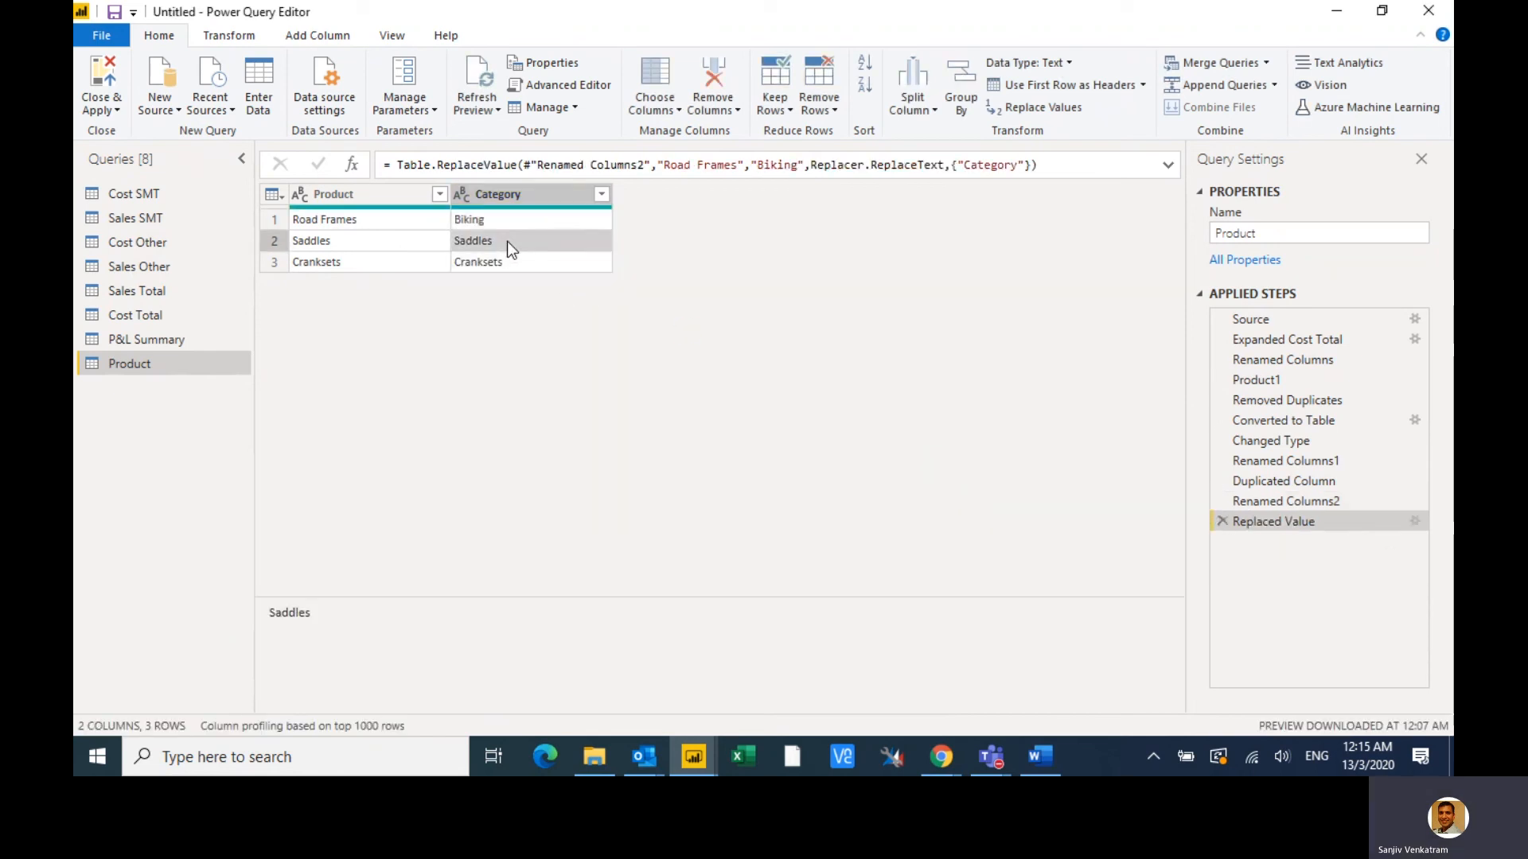
right_click(507, 241)
click(571, 307)
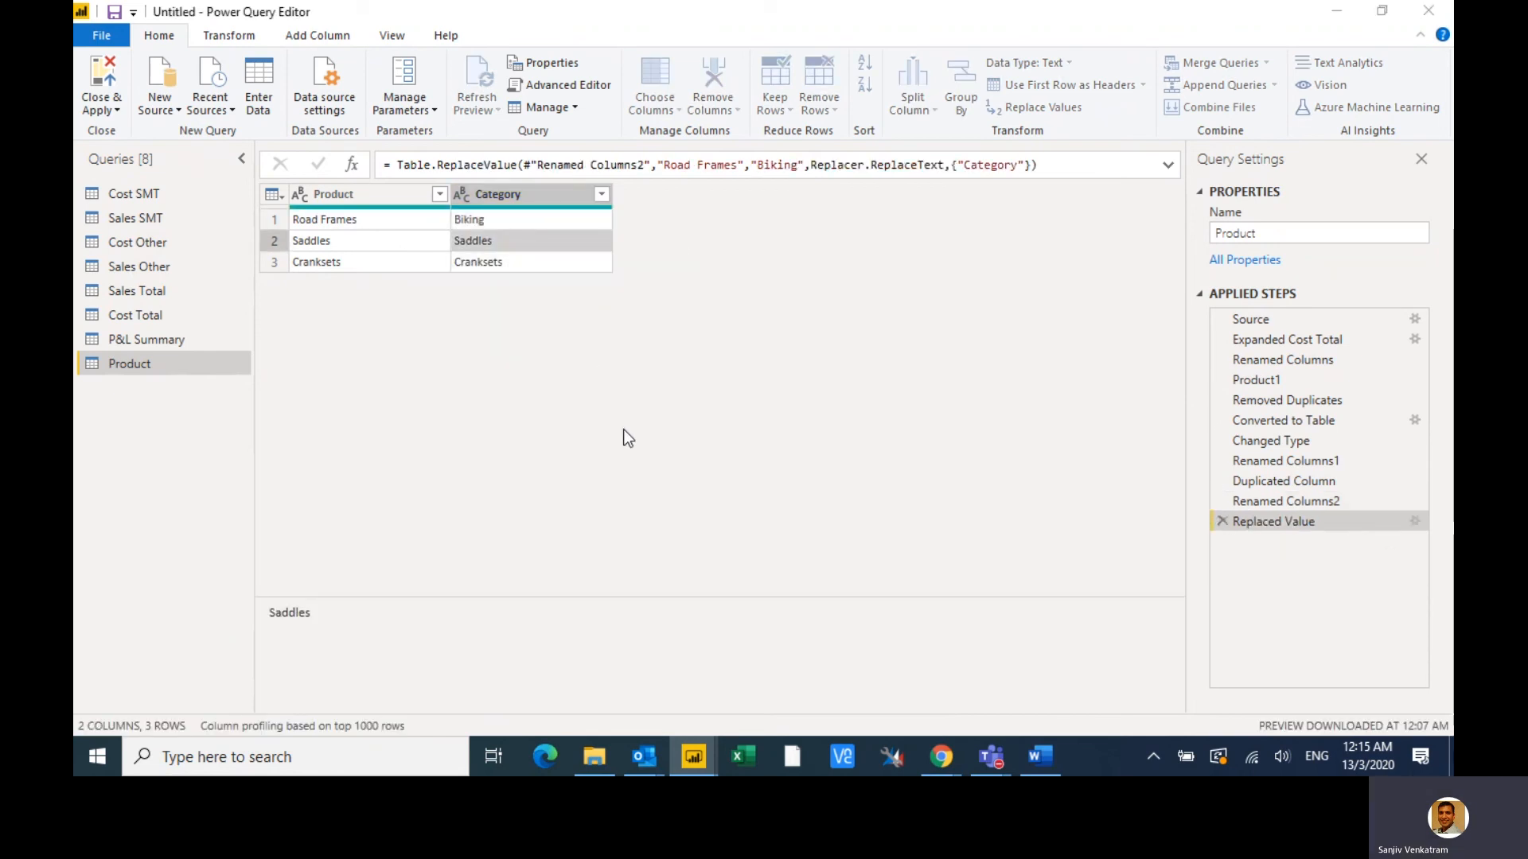
text(Biking)
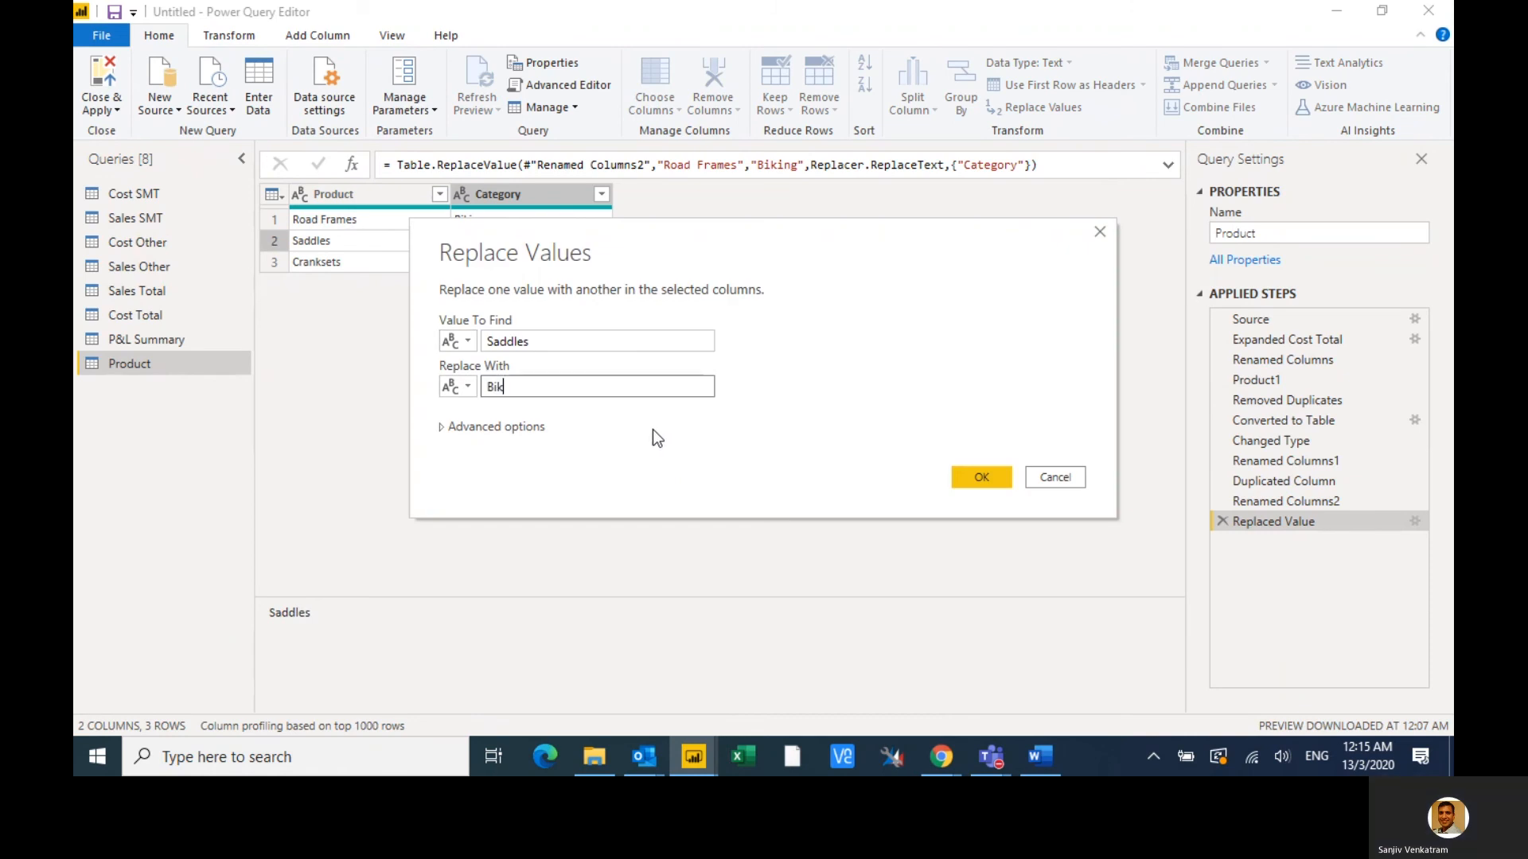
click(982, 480)
- Replace the value Cranksets with Biking in the Category column
right_click(502, 263)
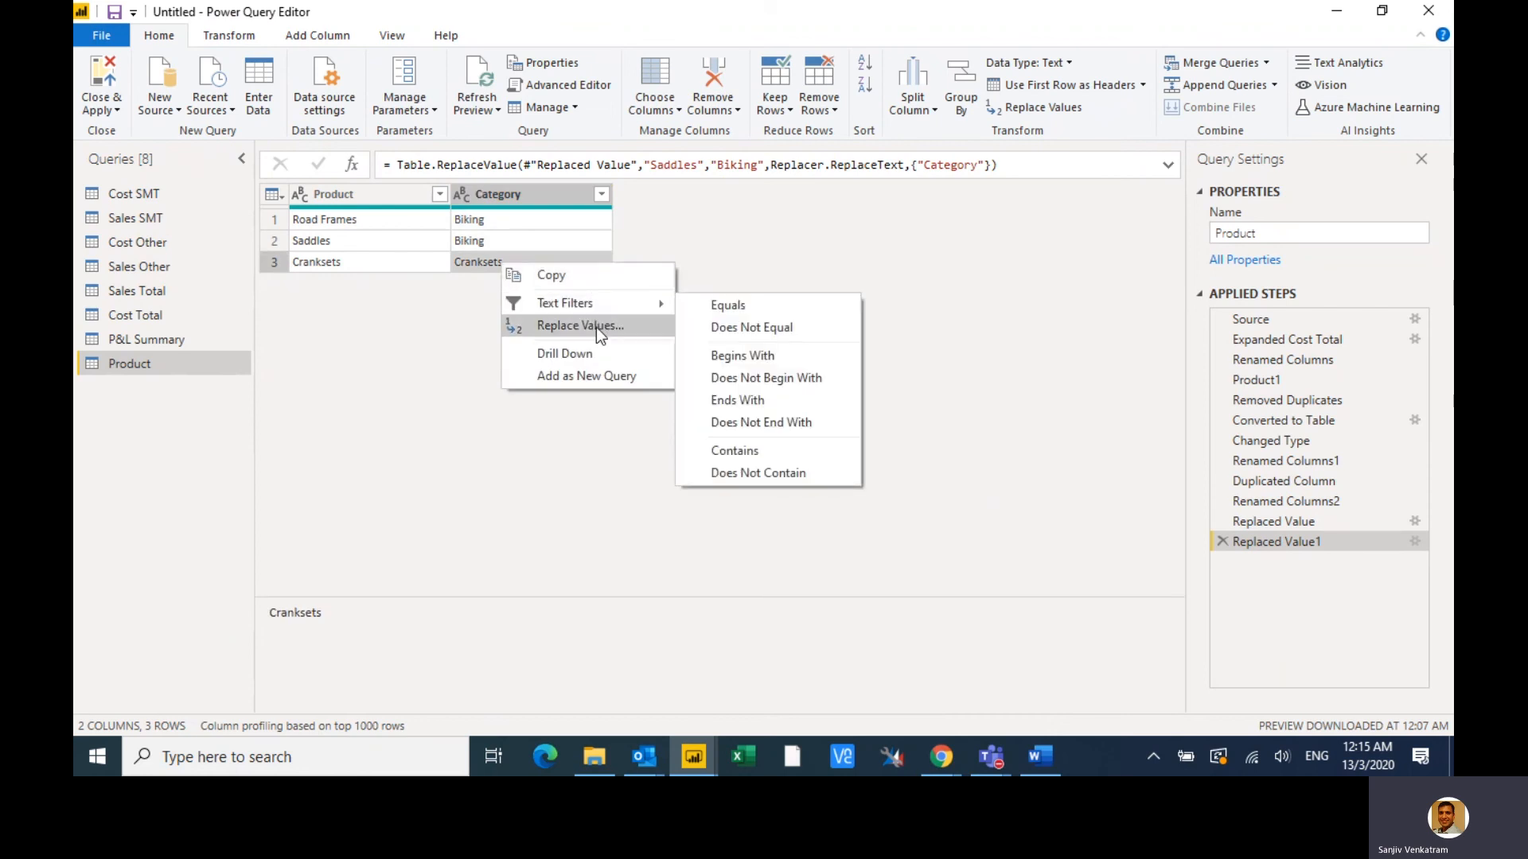
click(599, 327)
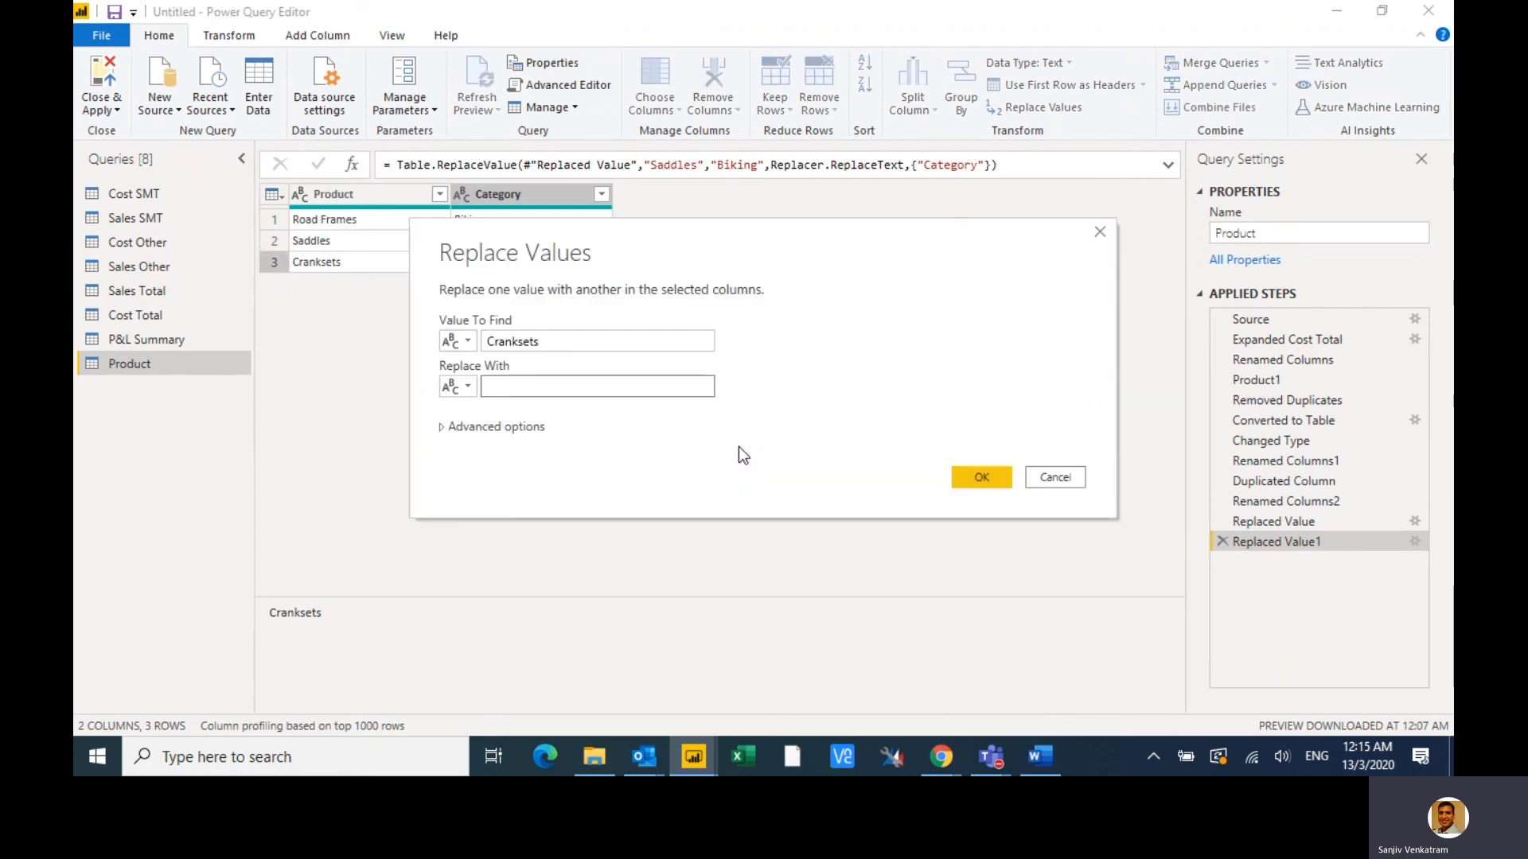
text(Biking)
click(981, 476)
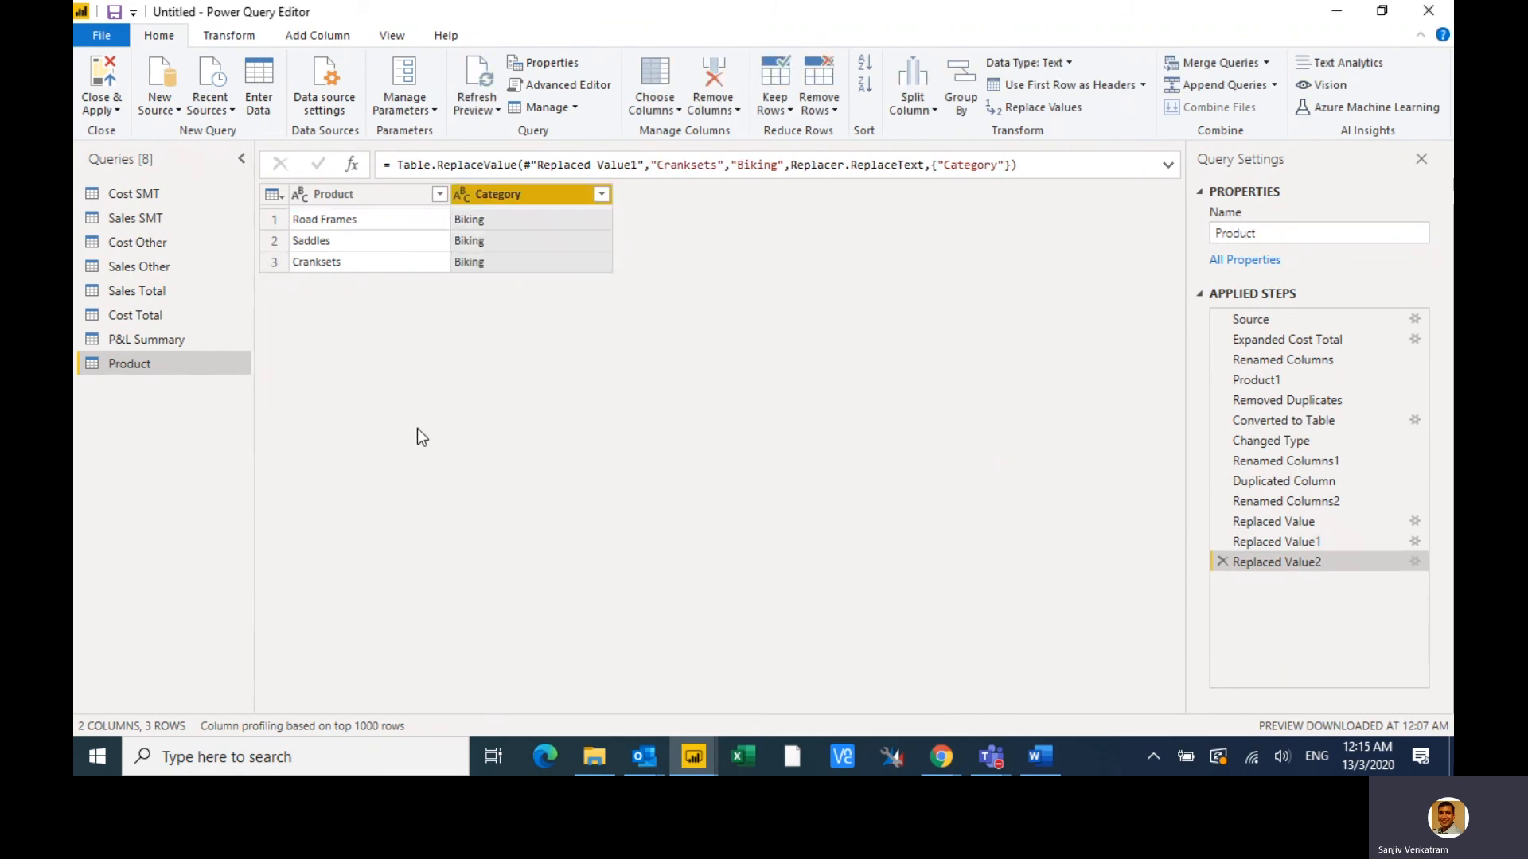
- Rename the Product query as Product Master
double_click(154, 364)
click(155, 364)
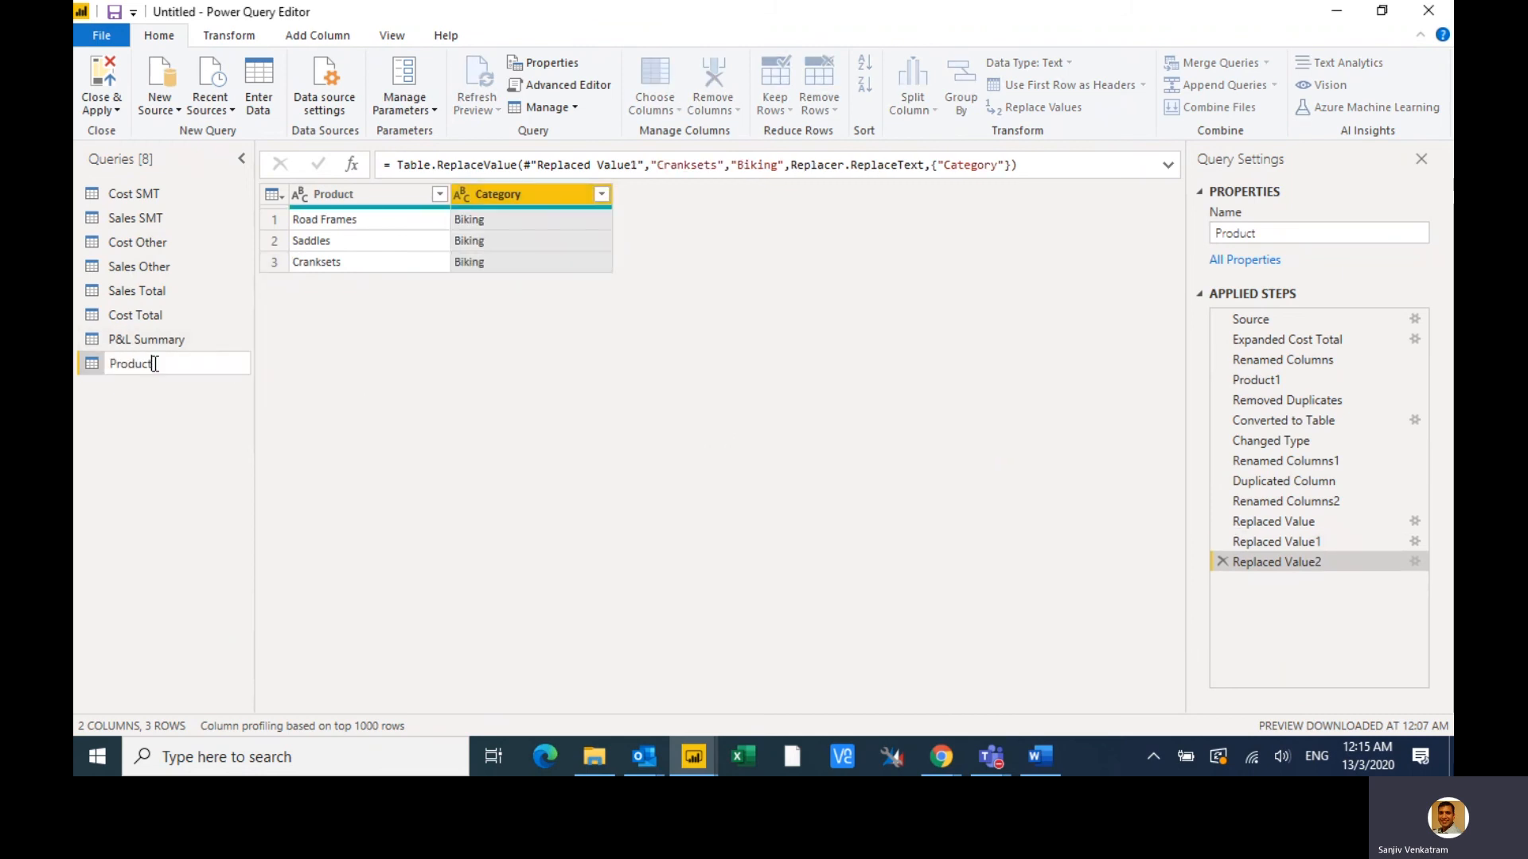
text(Master)
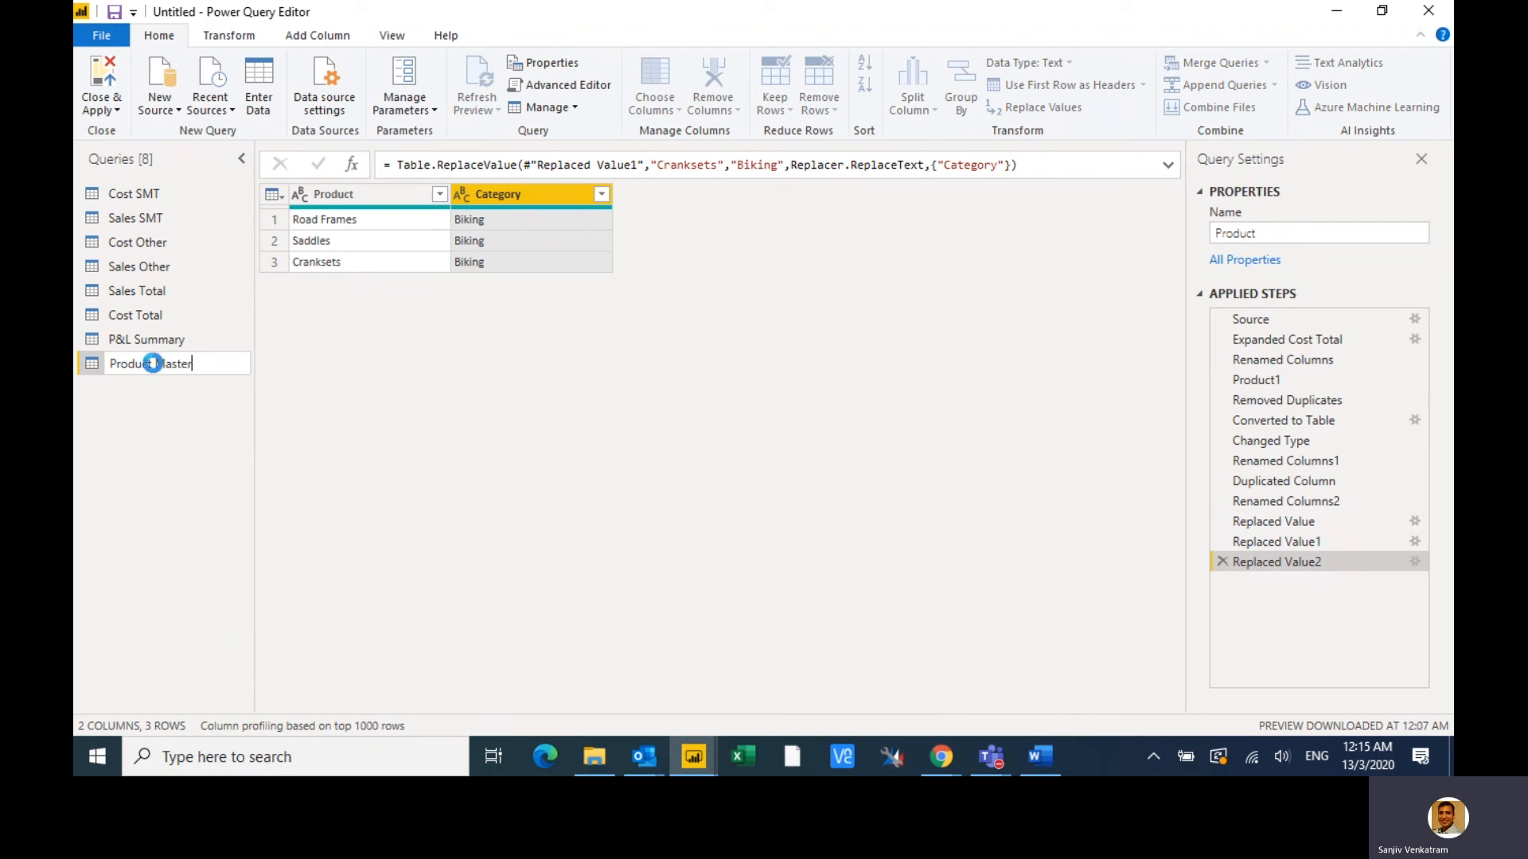
key(Return)
- Add the Country column of P&L Summary as a new list query and name that query Country Master
click(153, 344)
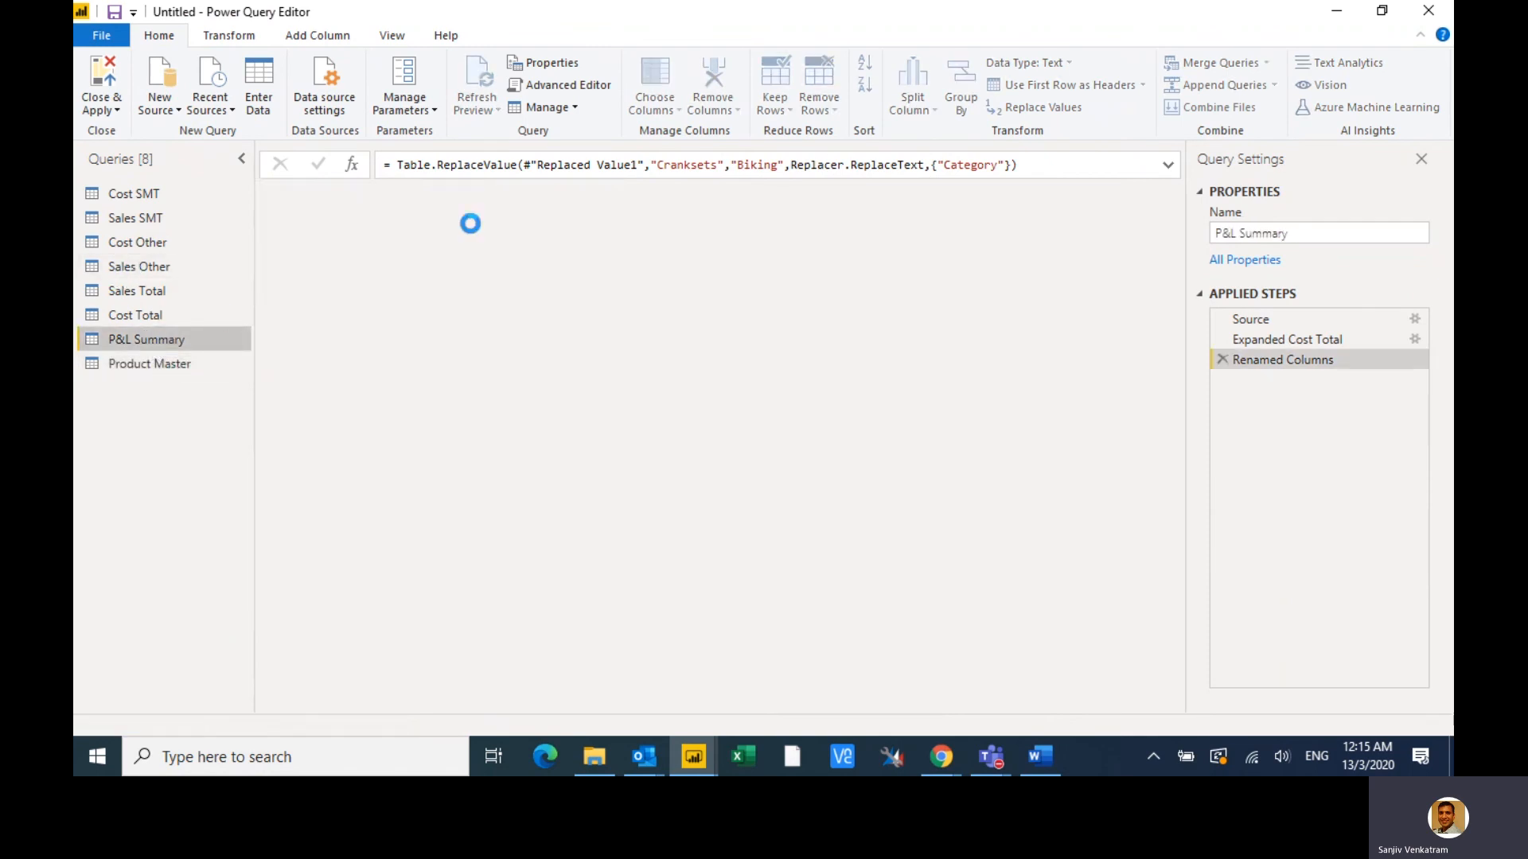
right_click(494, 199)
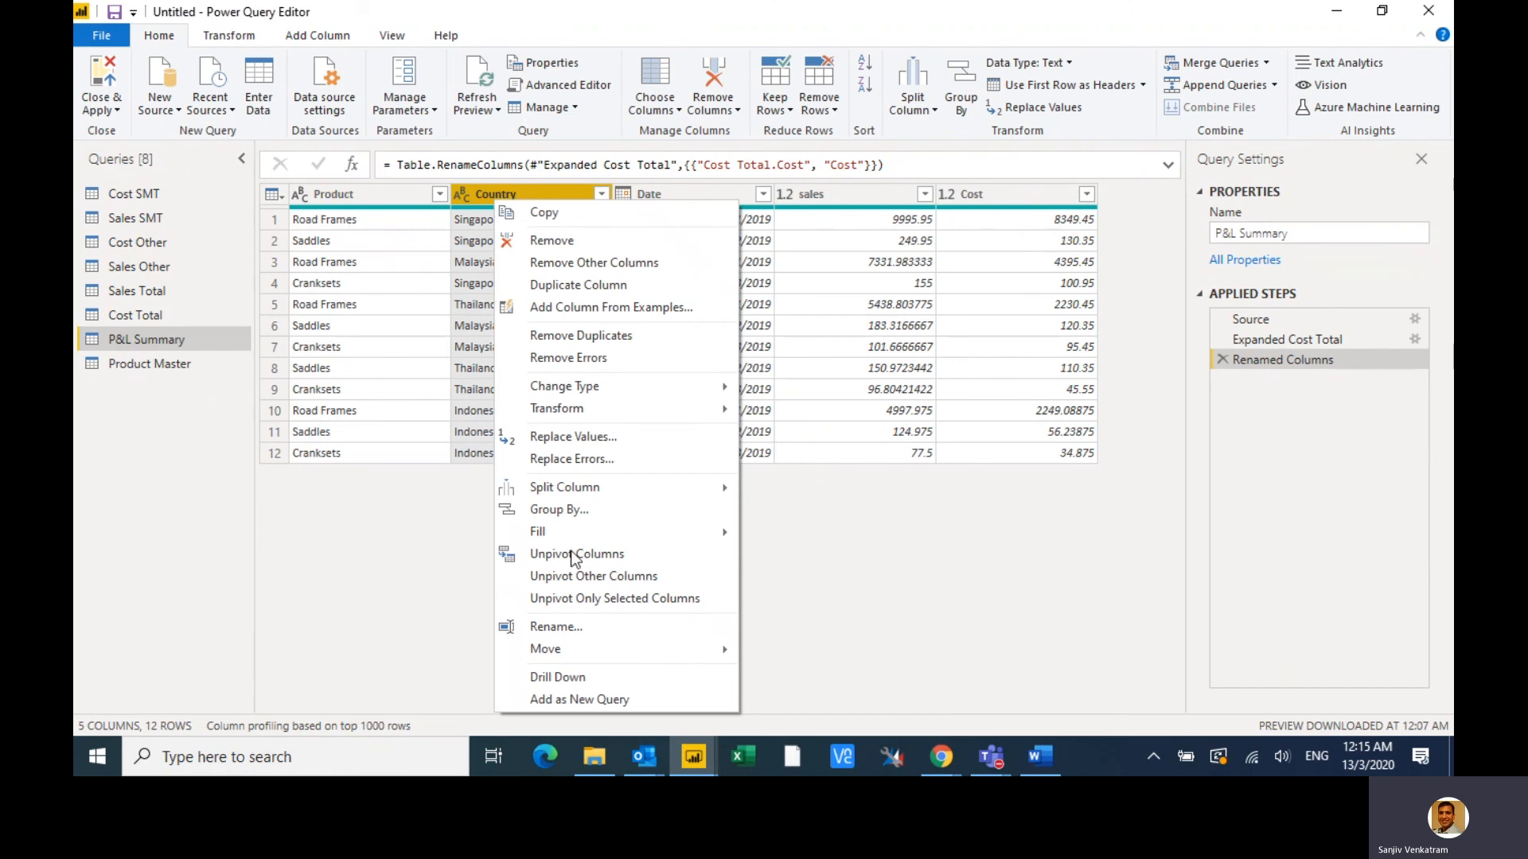
click(609, 701)
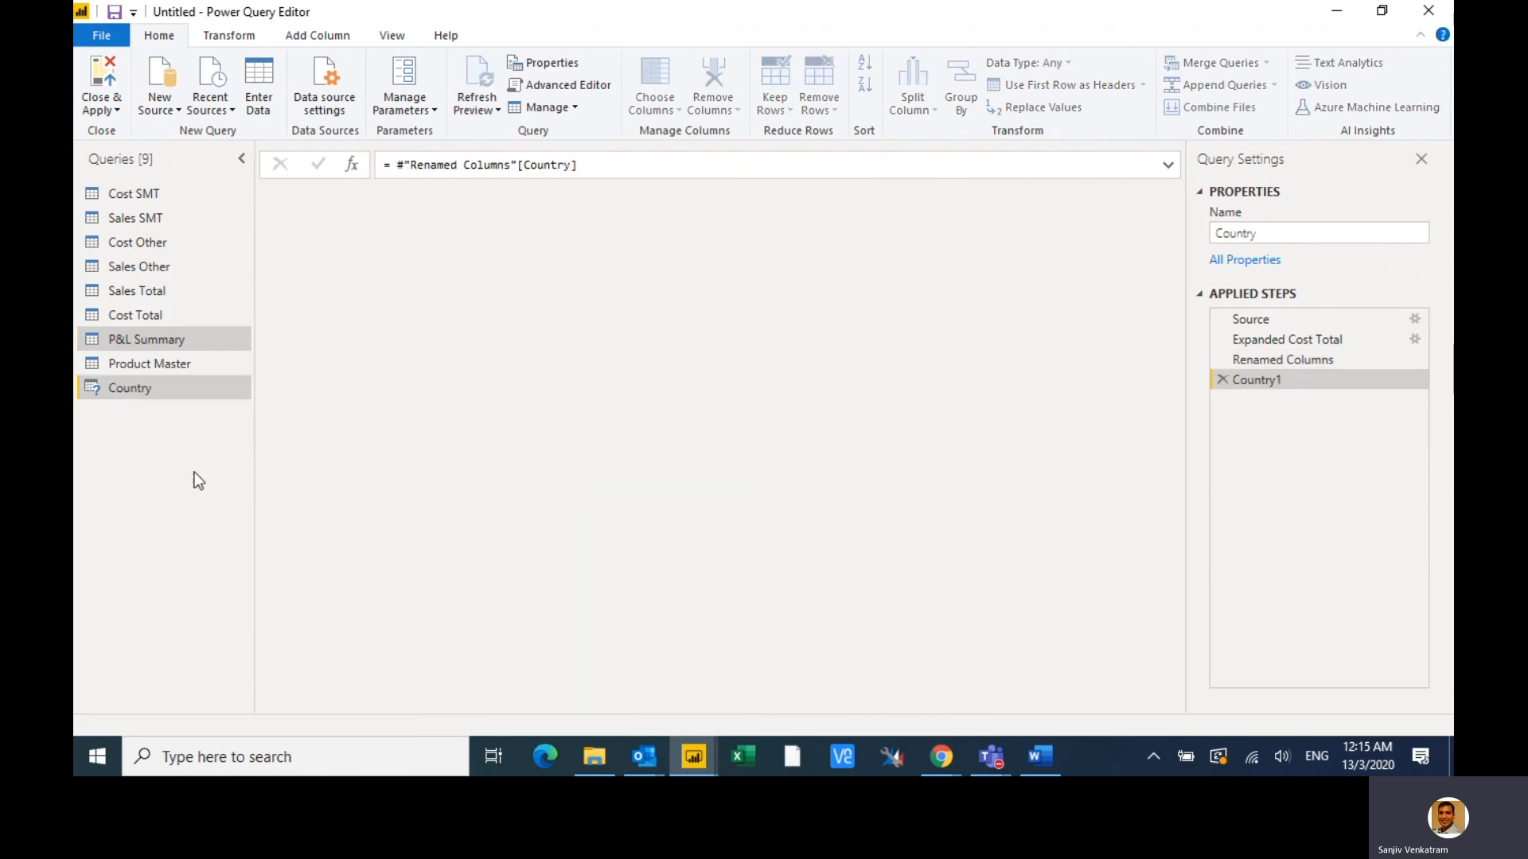
double_click(162, 390)
click(164, 390)
text(Master)
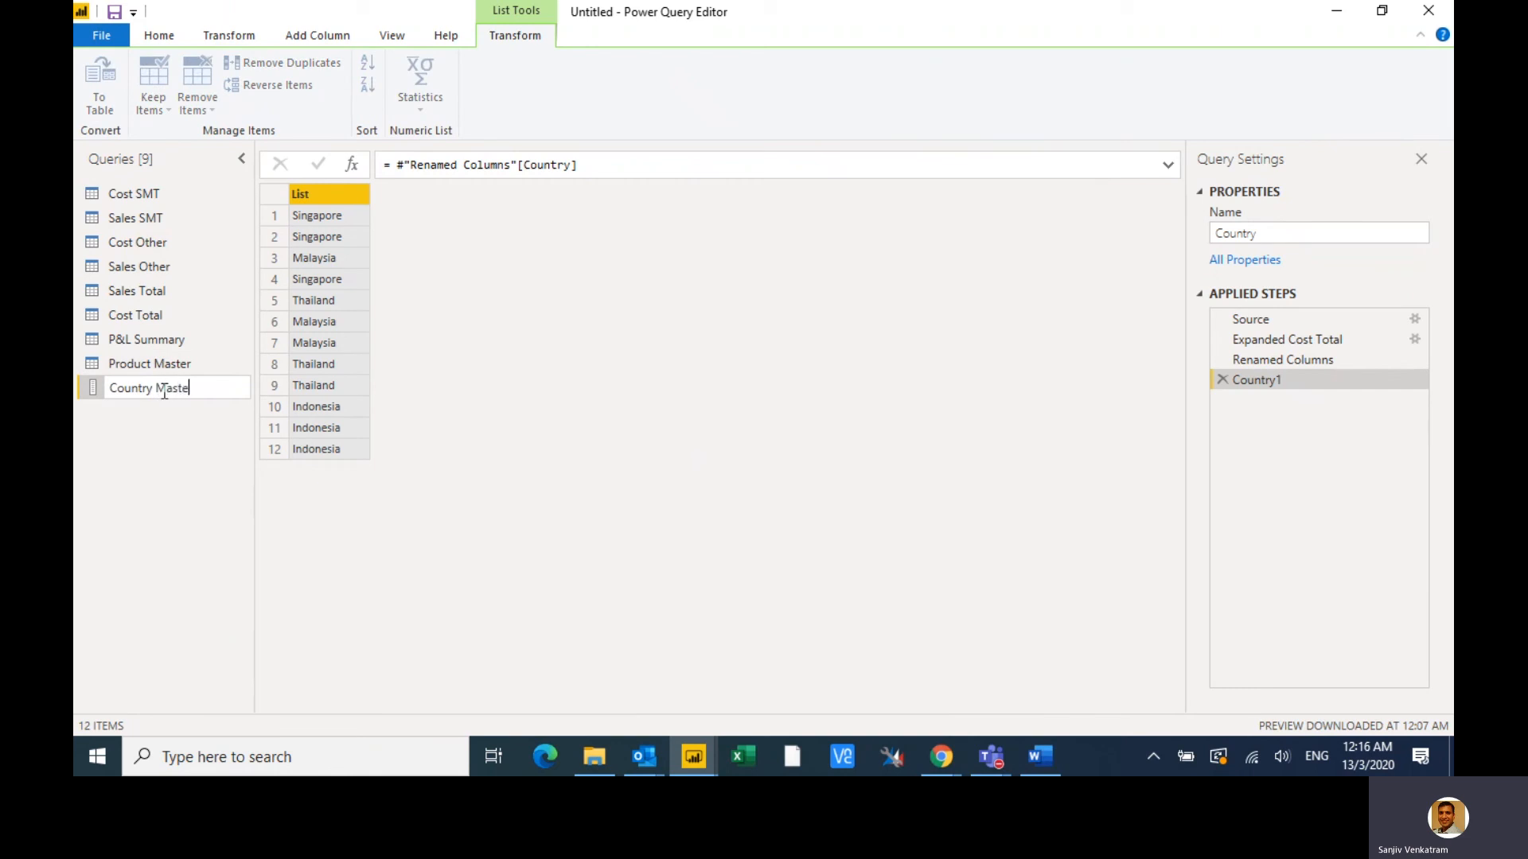
key(Return)
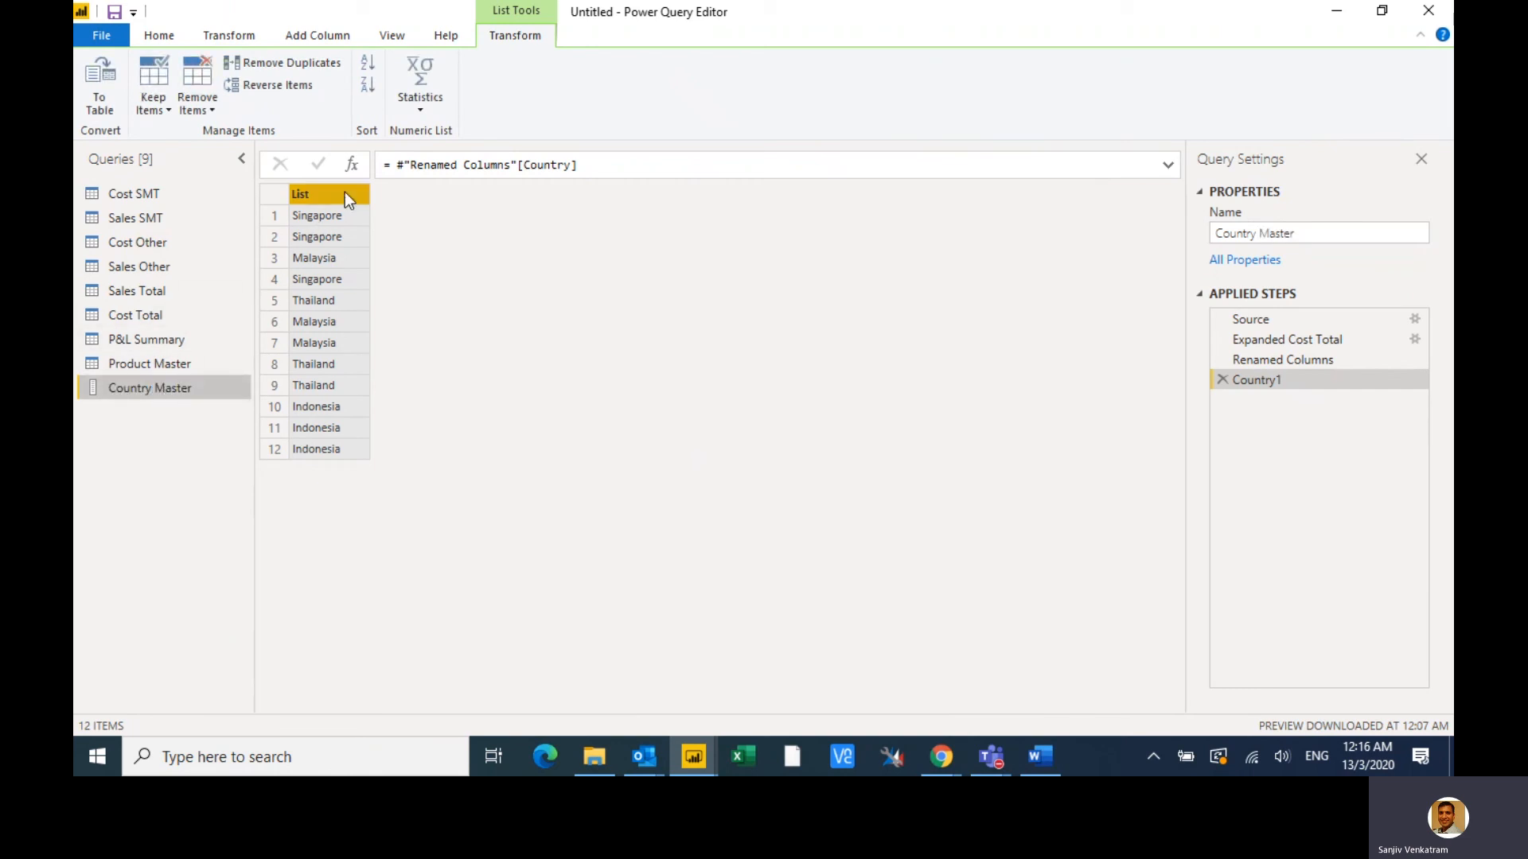
- Remove duplicates from the Country Master list and convert it to a table with no delimiter and extra columns shown as errors
click(320, 64)
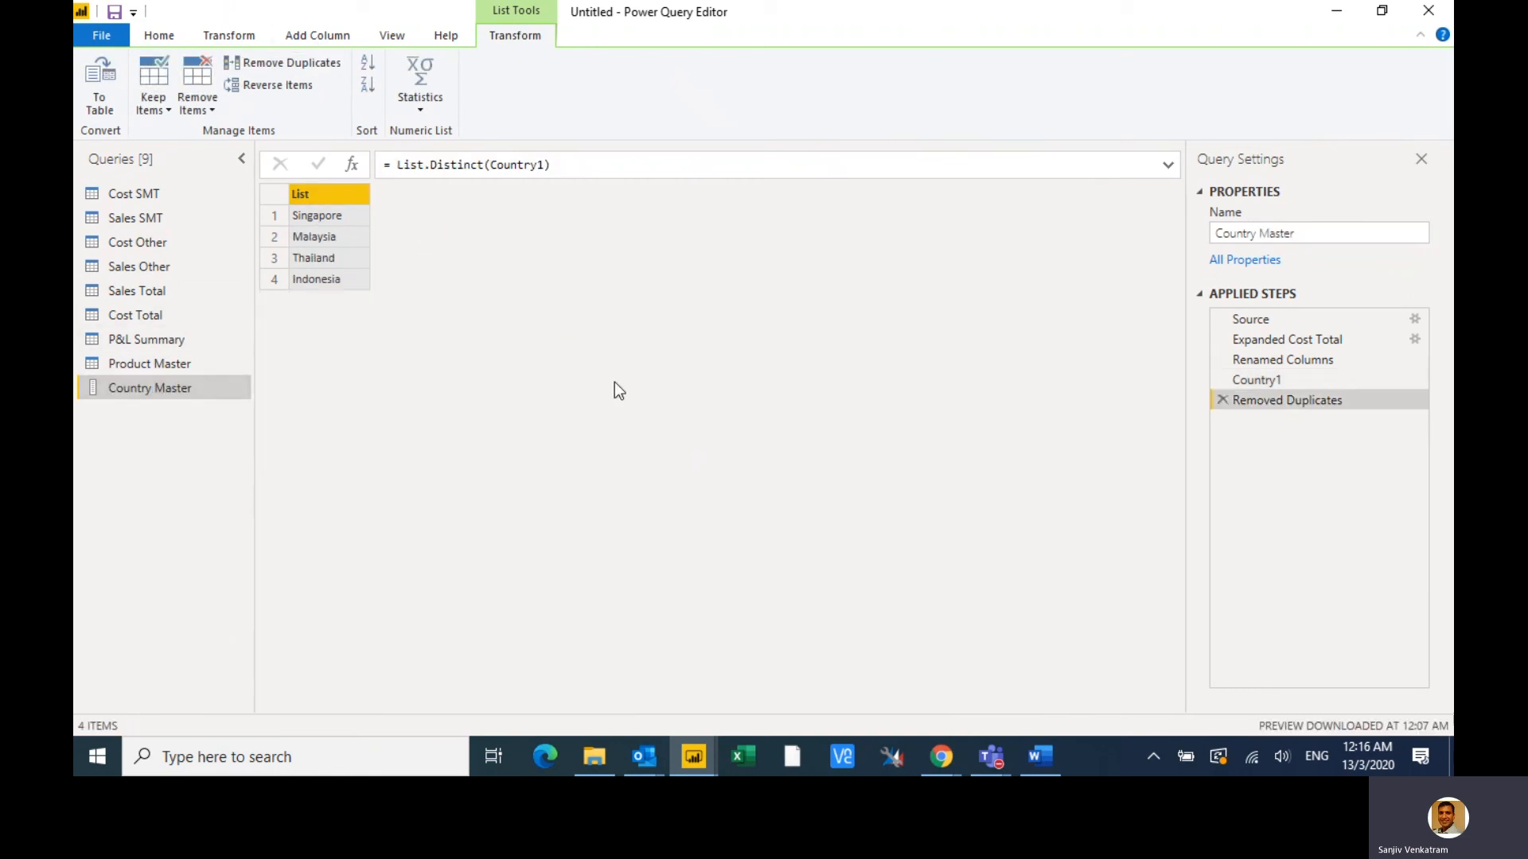
click(93, 79)
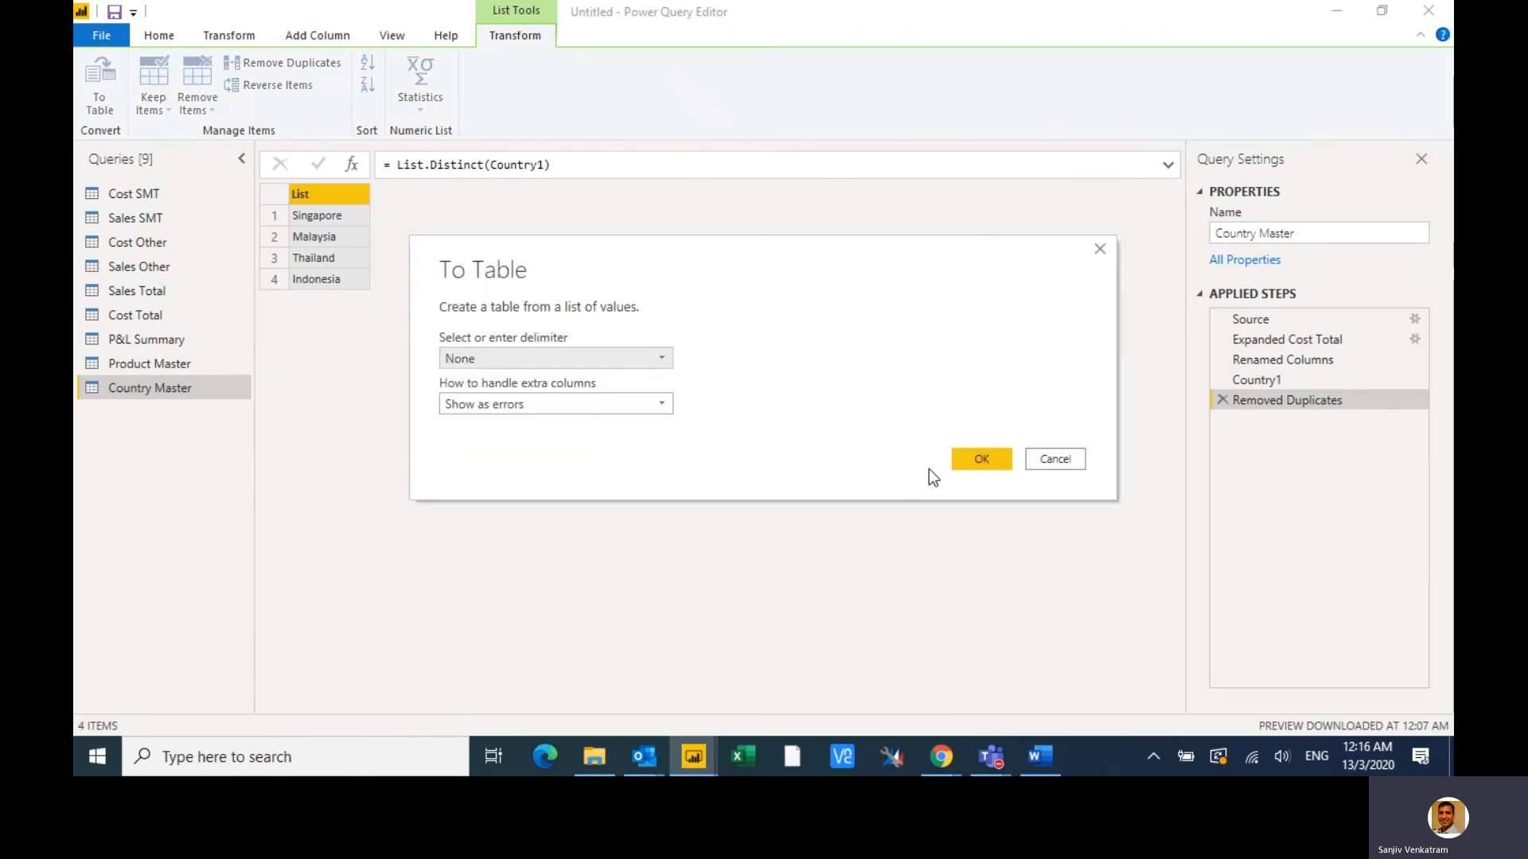
click(978, 459)
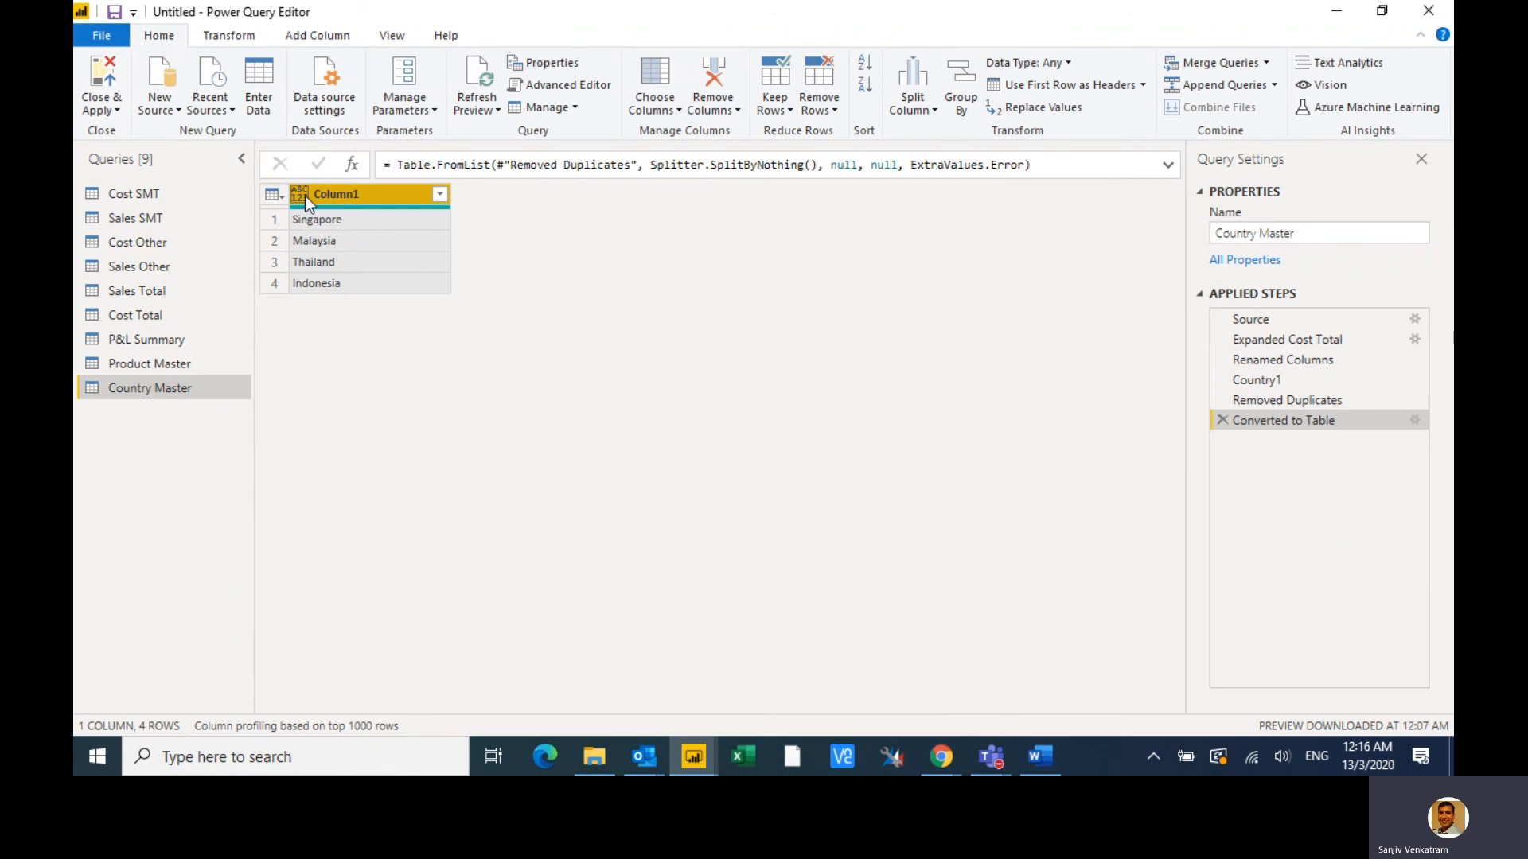
- Set the data type of Column1 in Country Master to Text and rename the column as Country
click(304, 195)
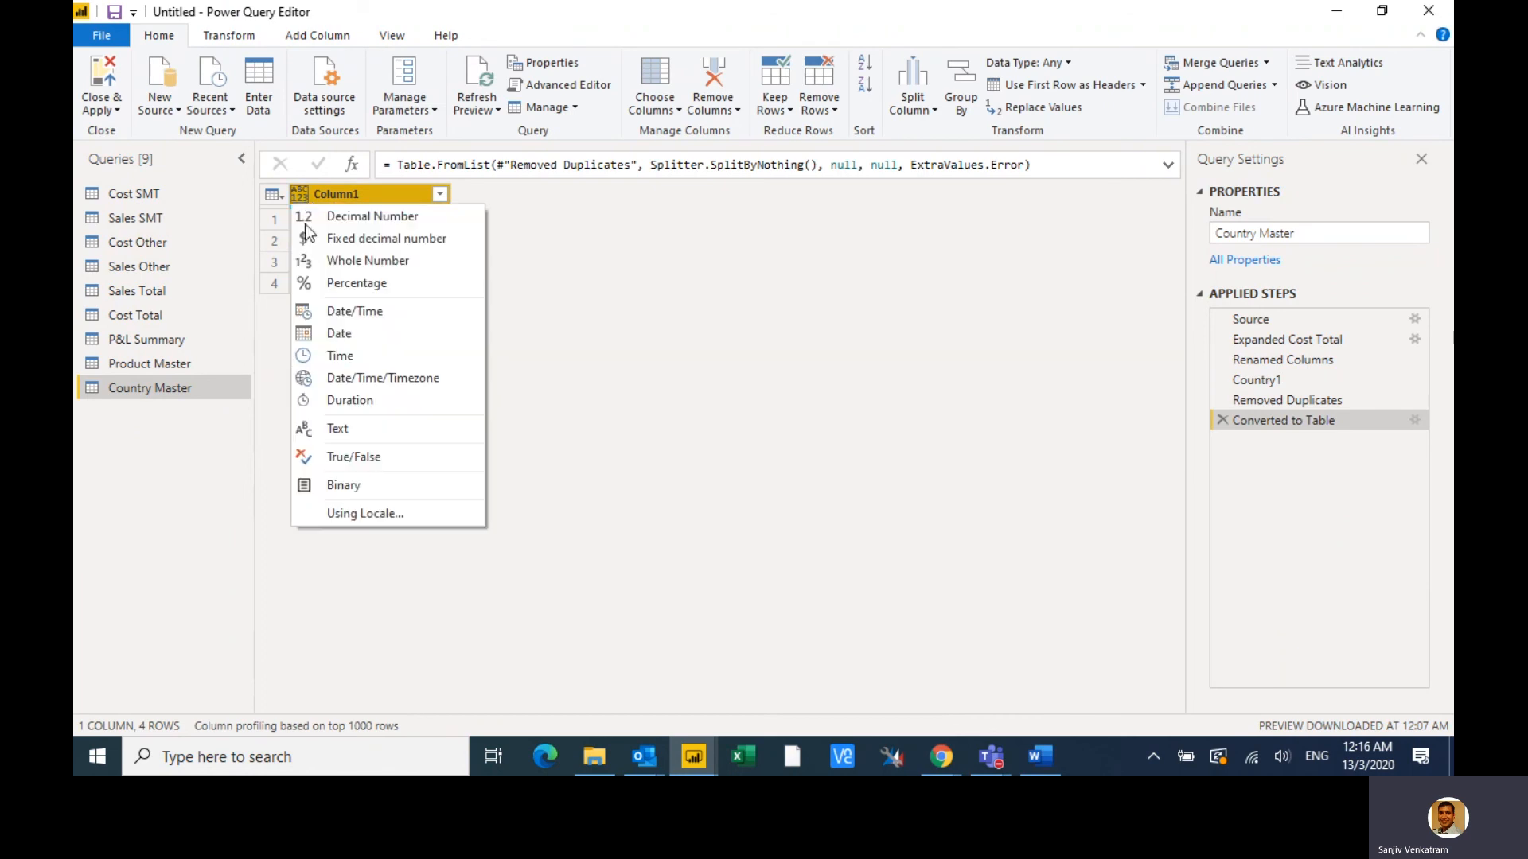
click(380, 424)
double_click(393, 201)
text(Country)
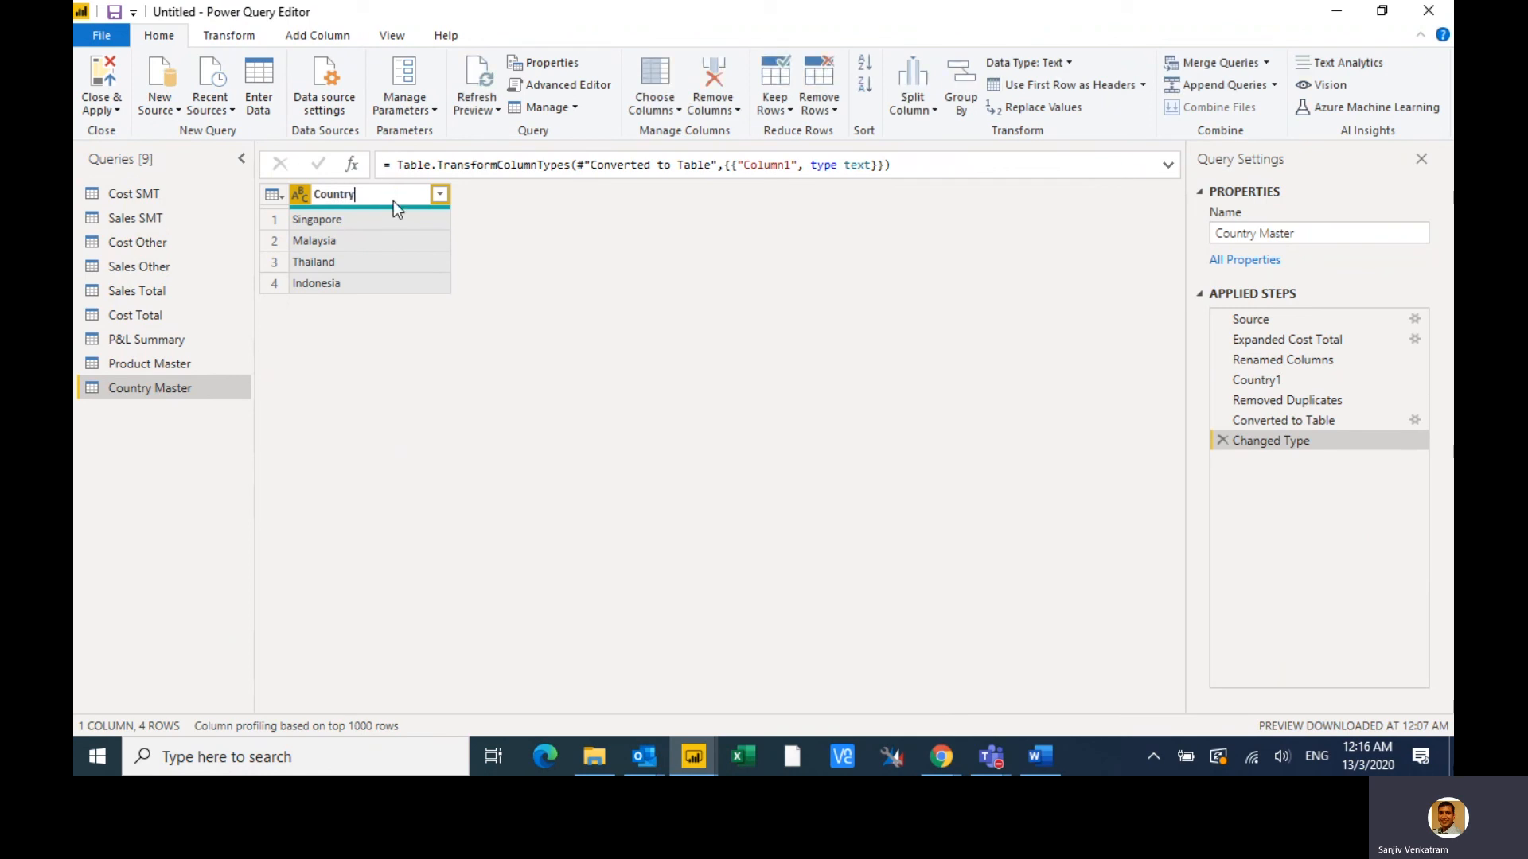
key(Return)
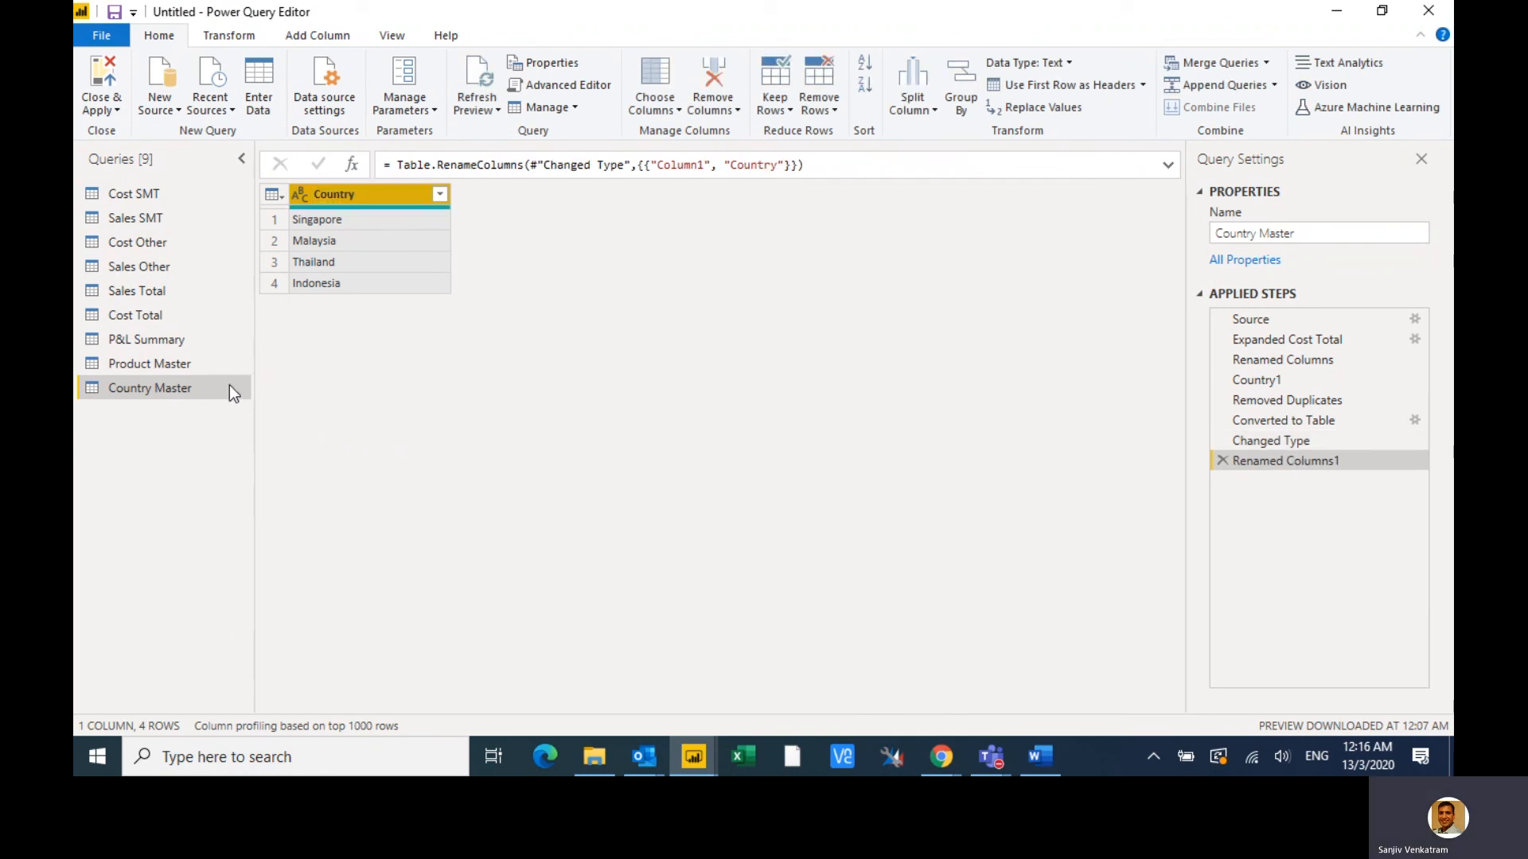
- Add the Date column of P&L Summary as a new list query
click(160, 340)
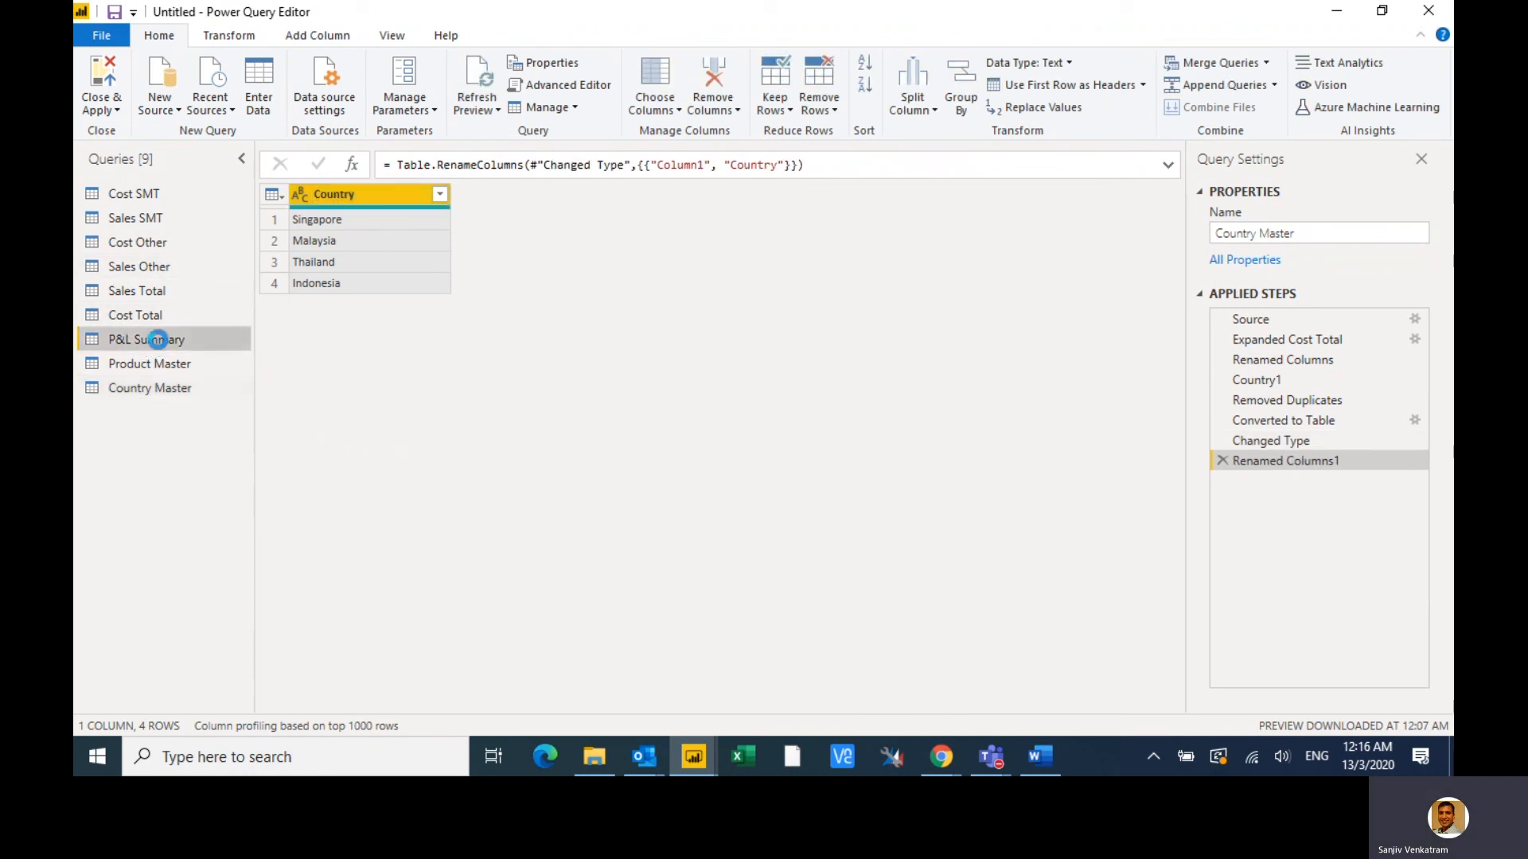
click(671, 199)
right_click(671, 199)
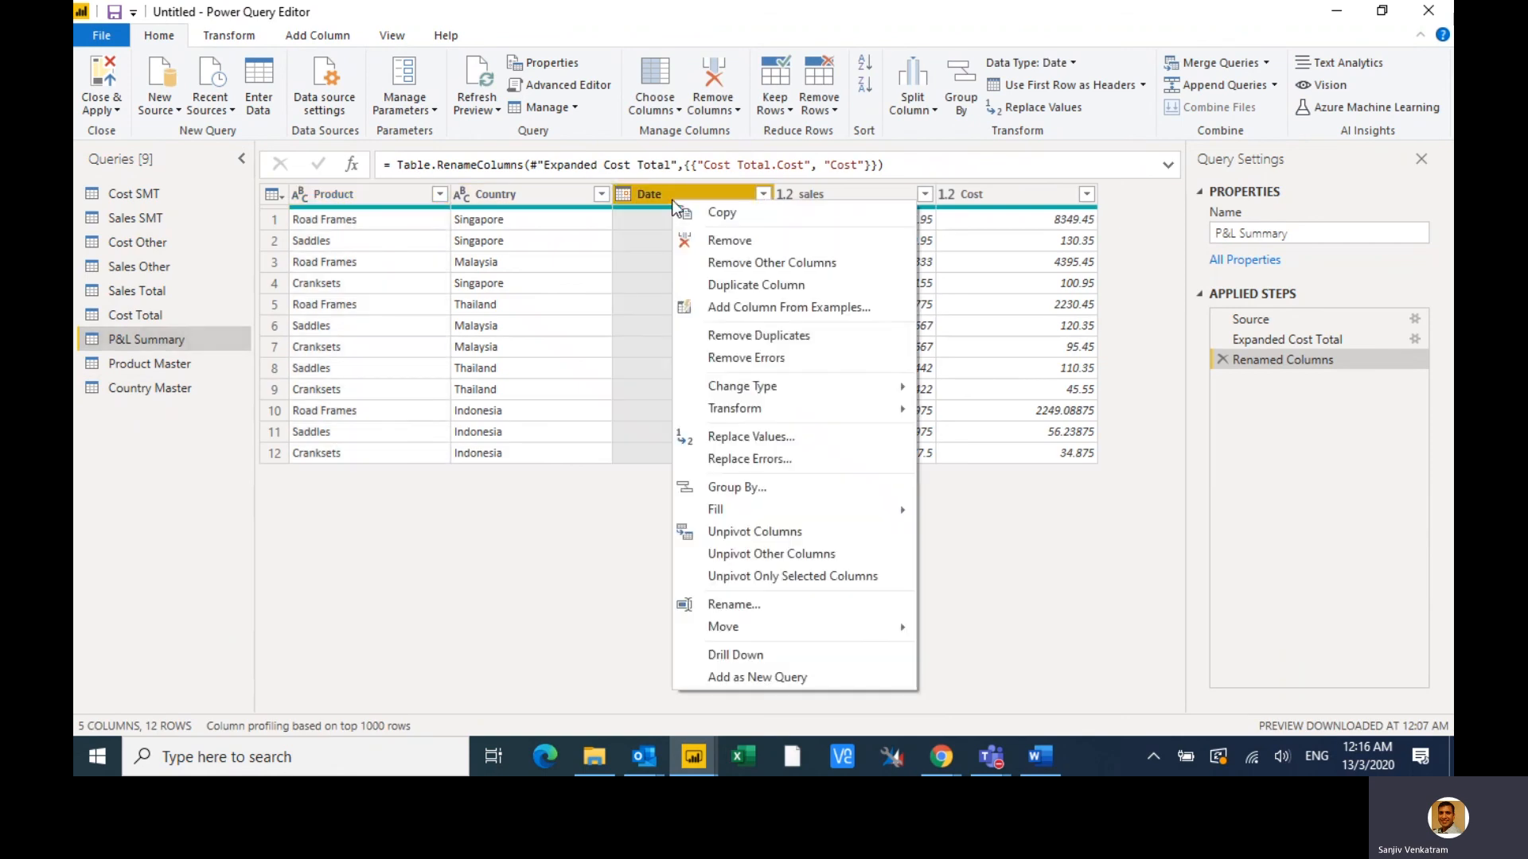
click(775, 678)
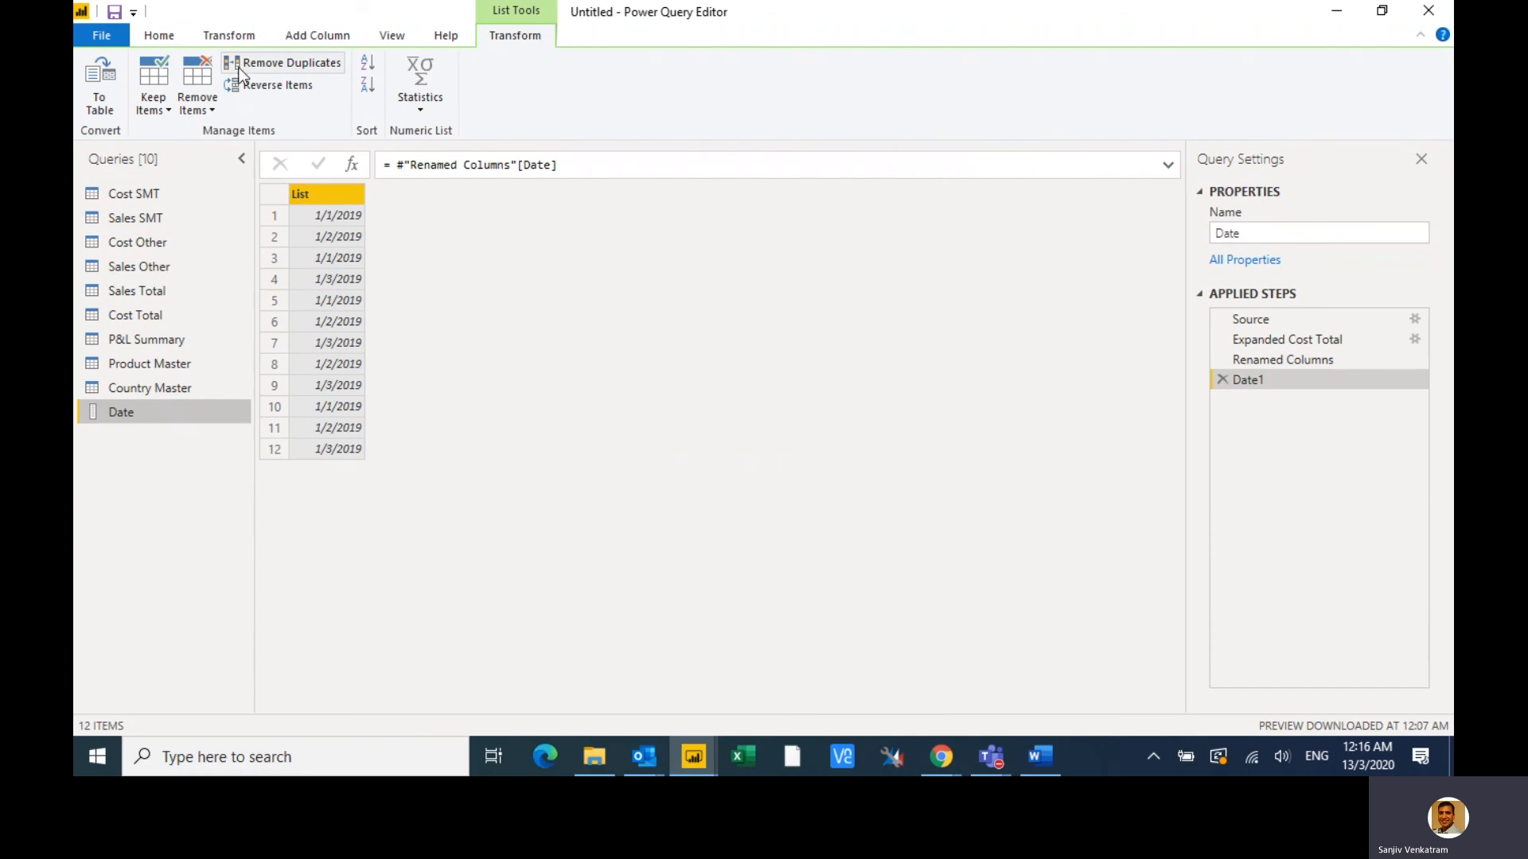
- Remove duplicates from the Date list and convert it to a table with no delimiter and extra columns shown as errors
click(283, 63)
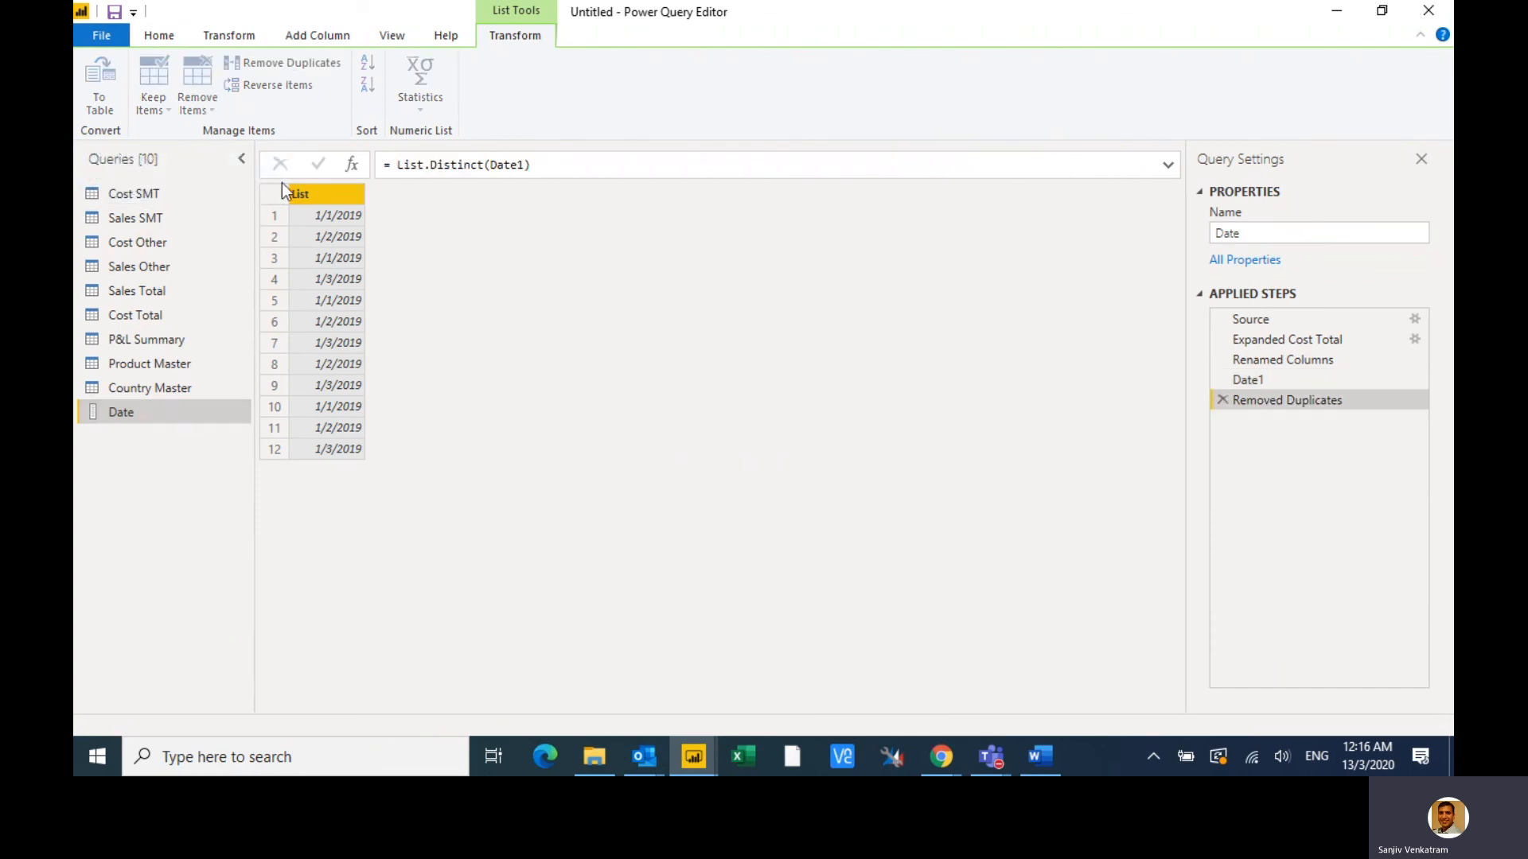
click(99, 102)
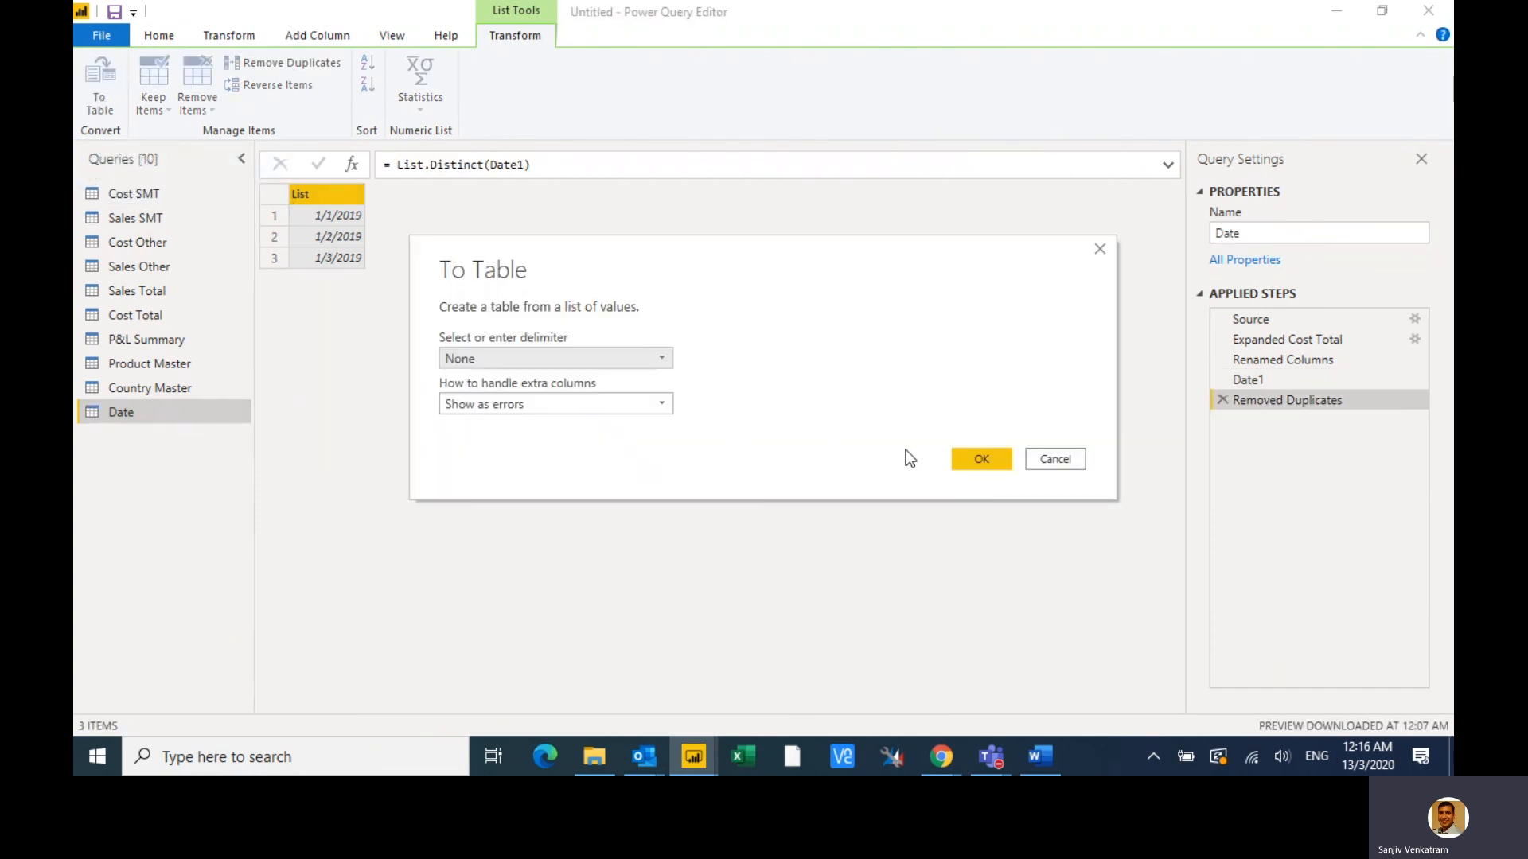
click(975, 459)
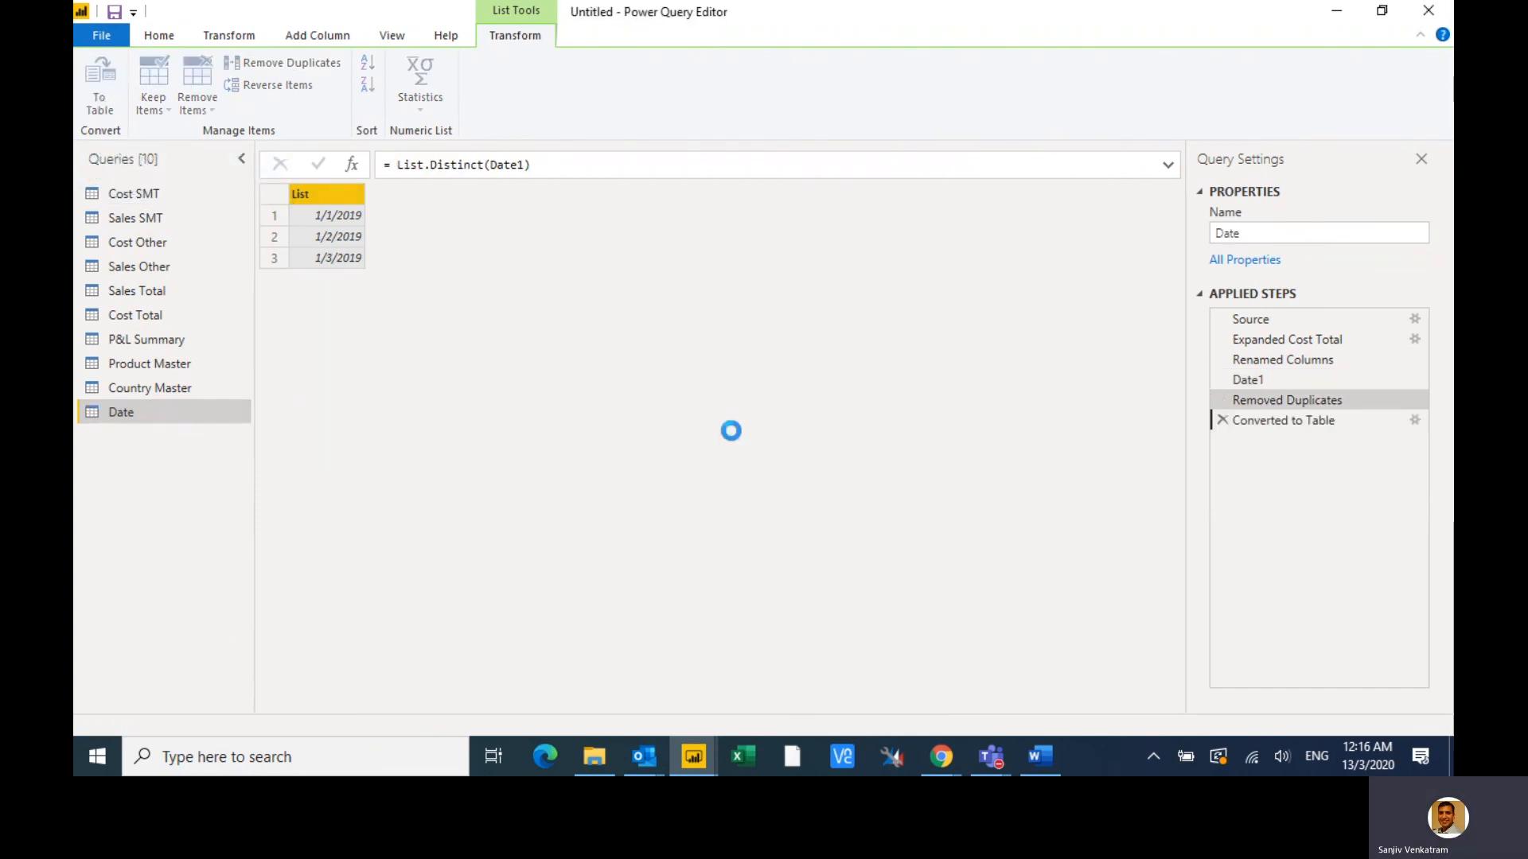
- Rename the Date query as Date Master and set the data type of its Column1 to Date
double_click(157, 412)
text(Date Master)
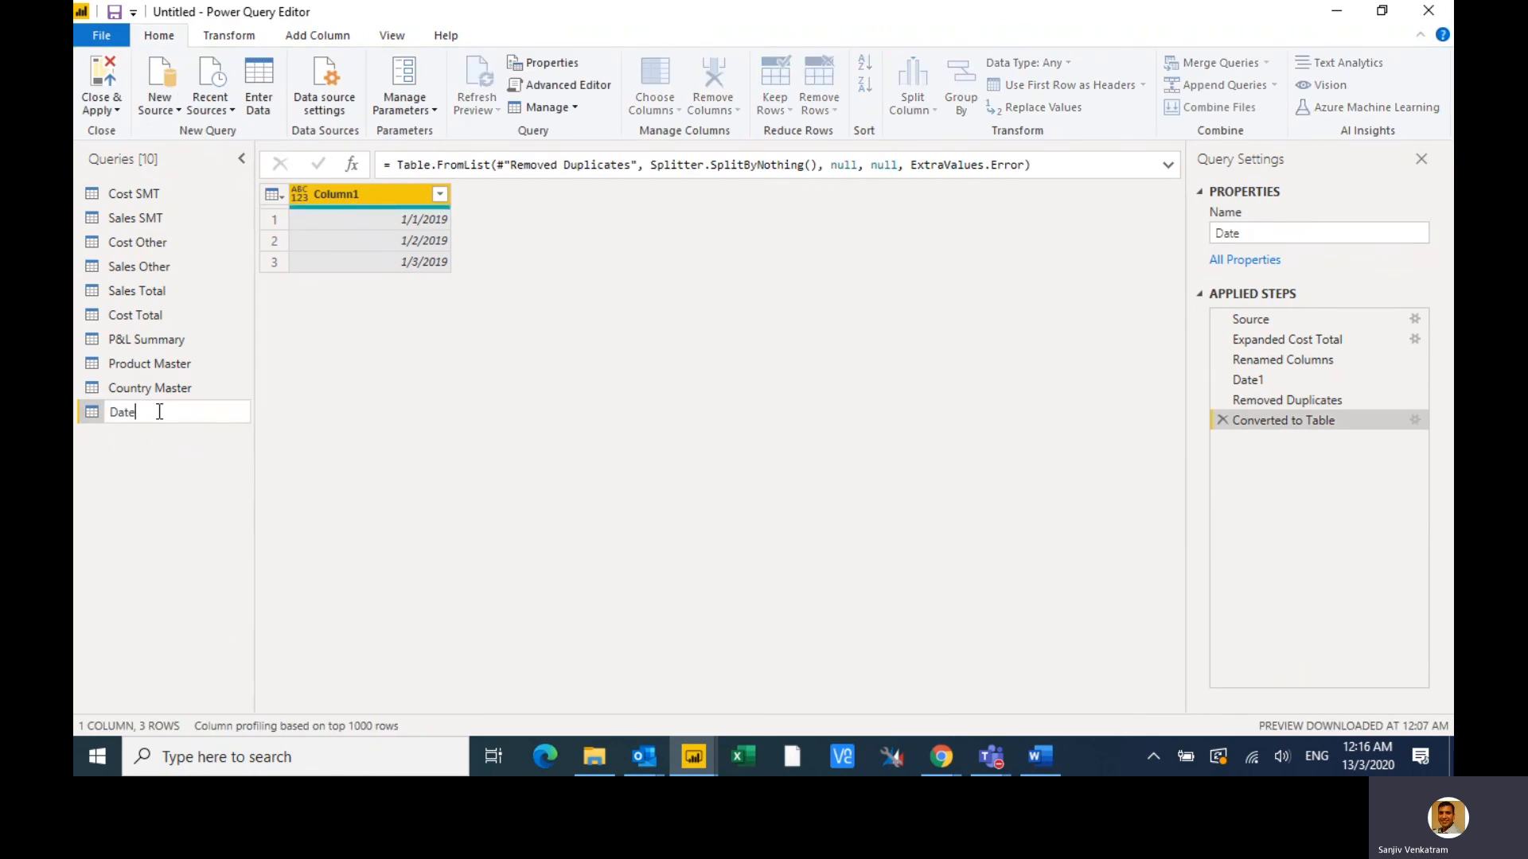
key(Return)
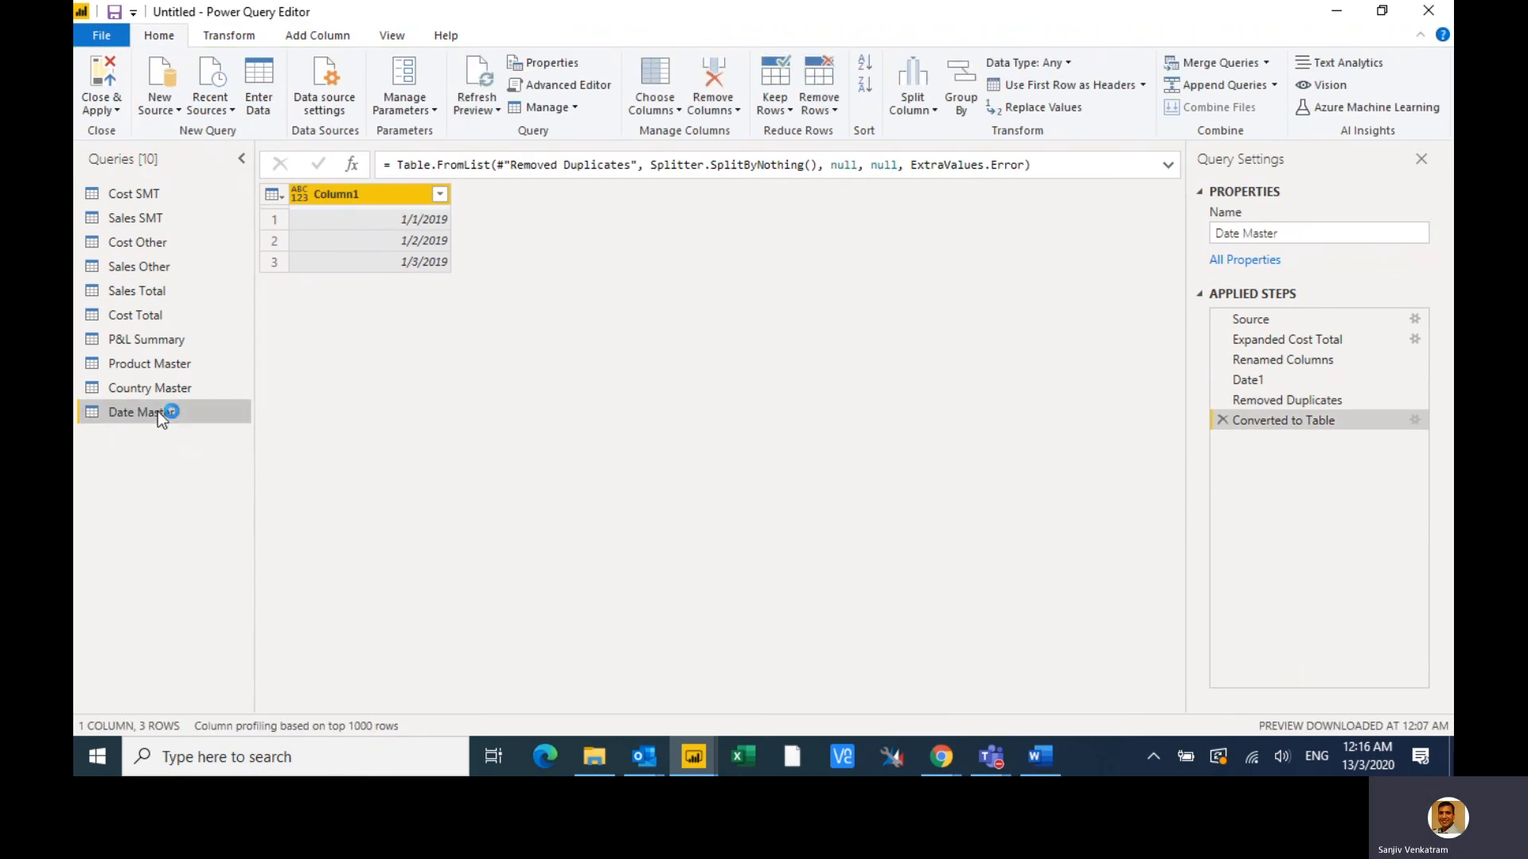
click(300, 197)
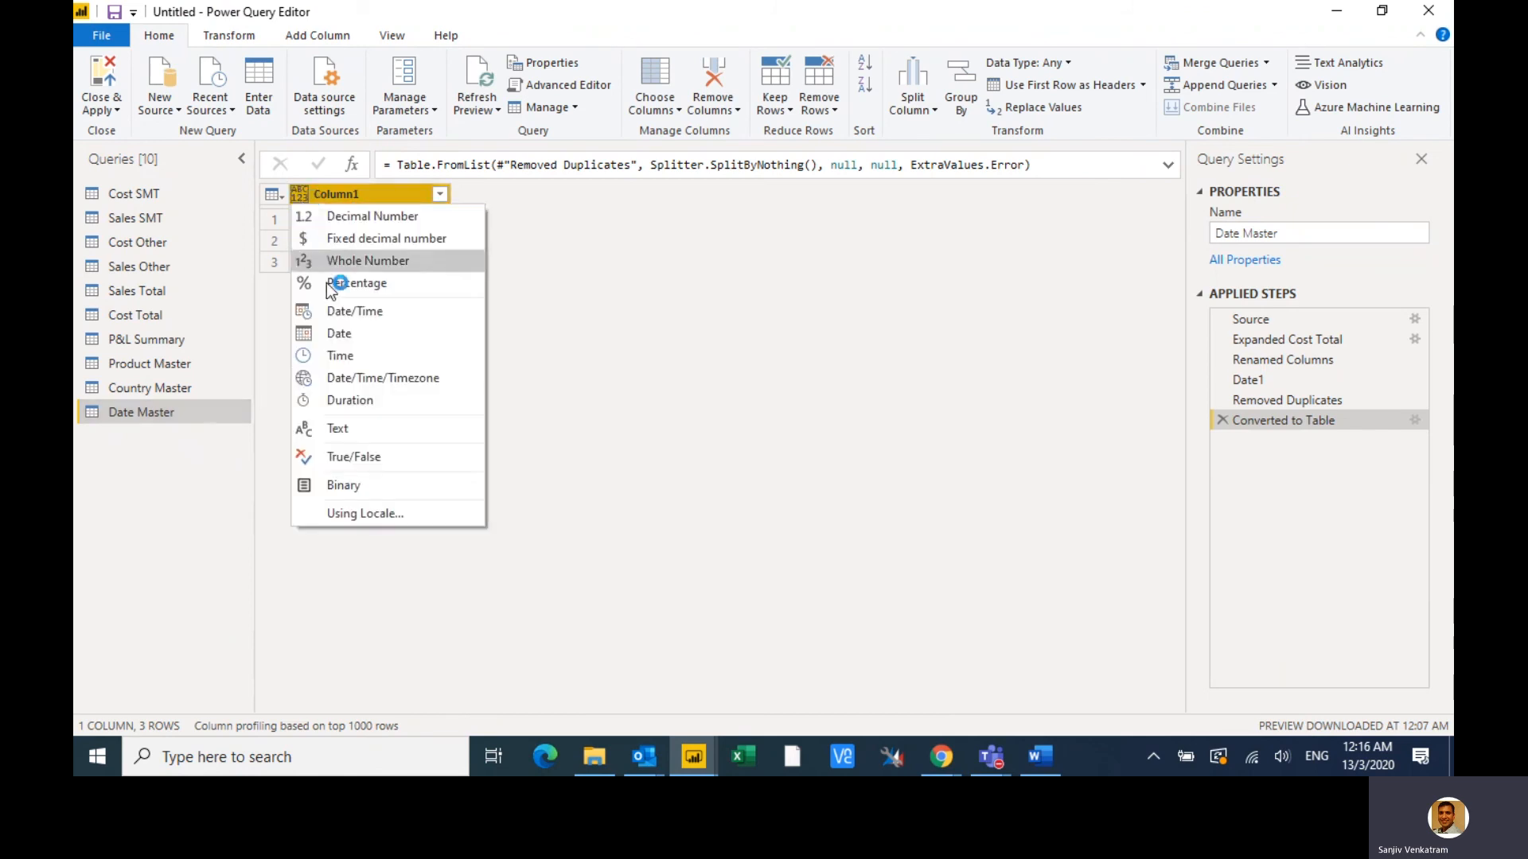
click(409, 334)
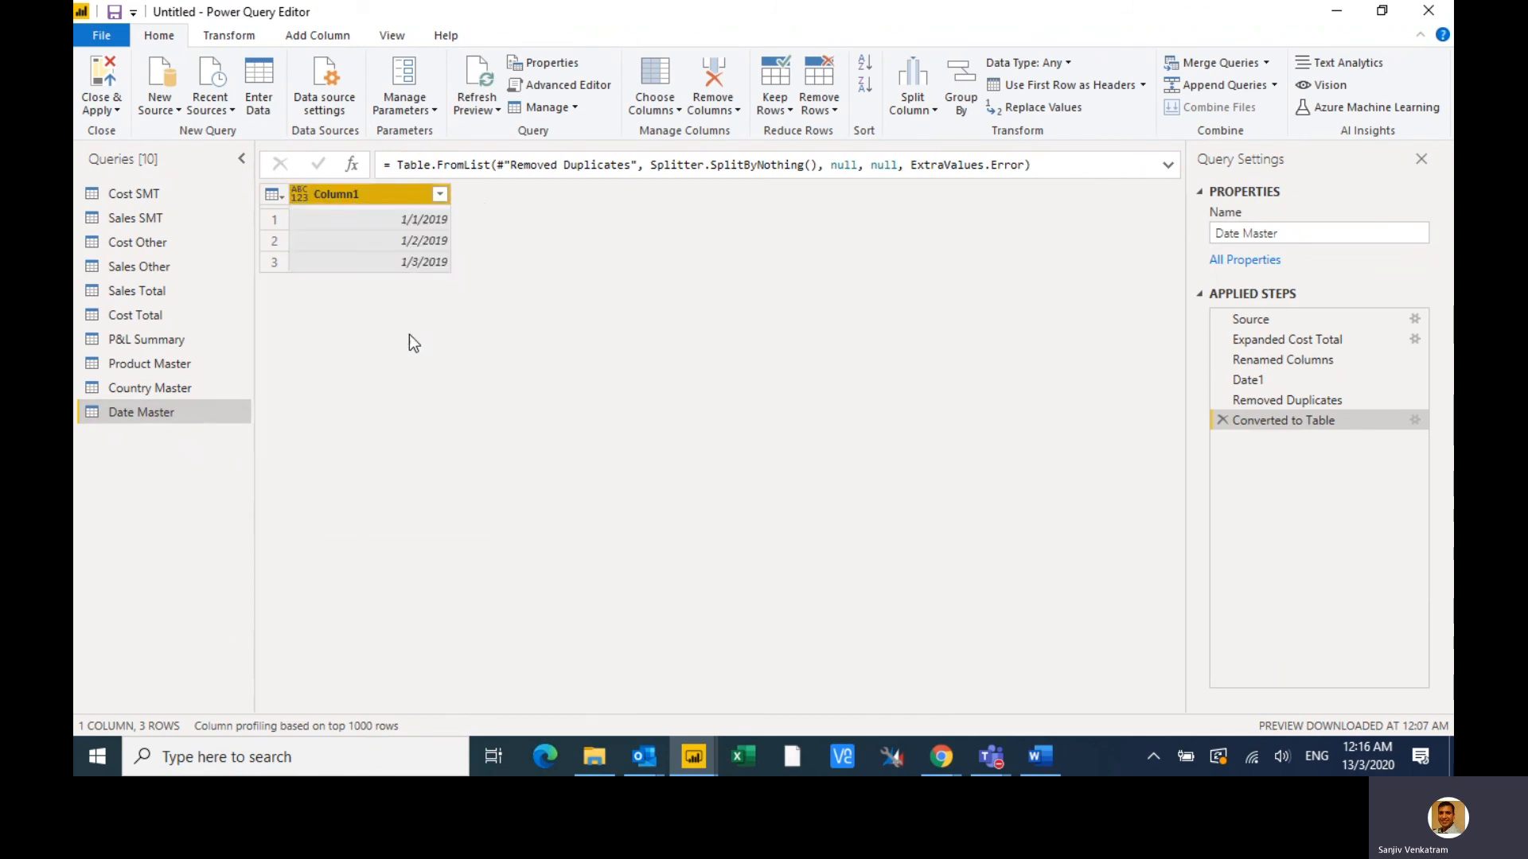
- Rename Column1 in Date Master as Date, and close the query editor with all changes applied
double_click(399, 202)
text(Date)
key(Return)
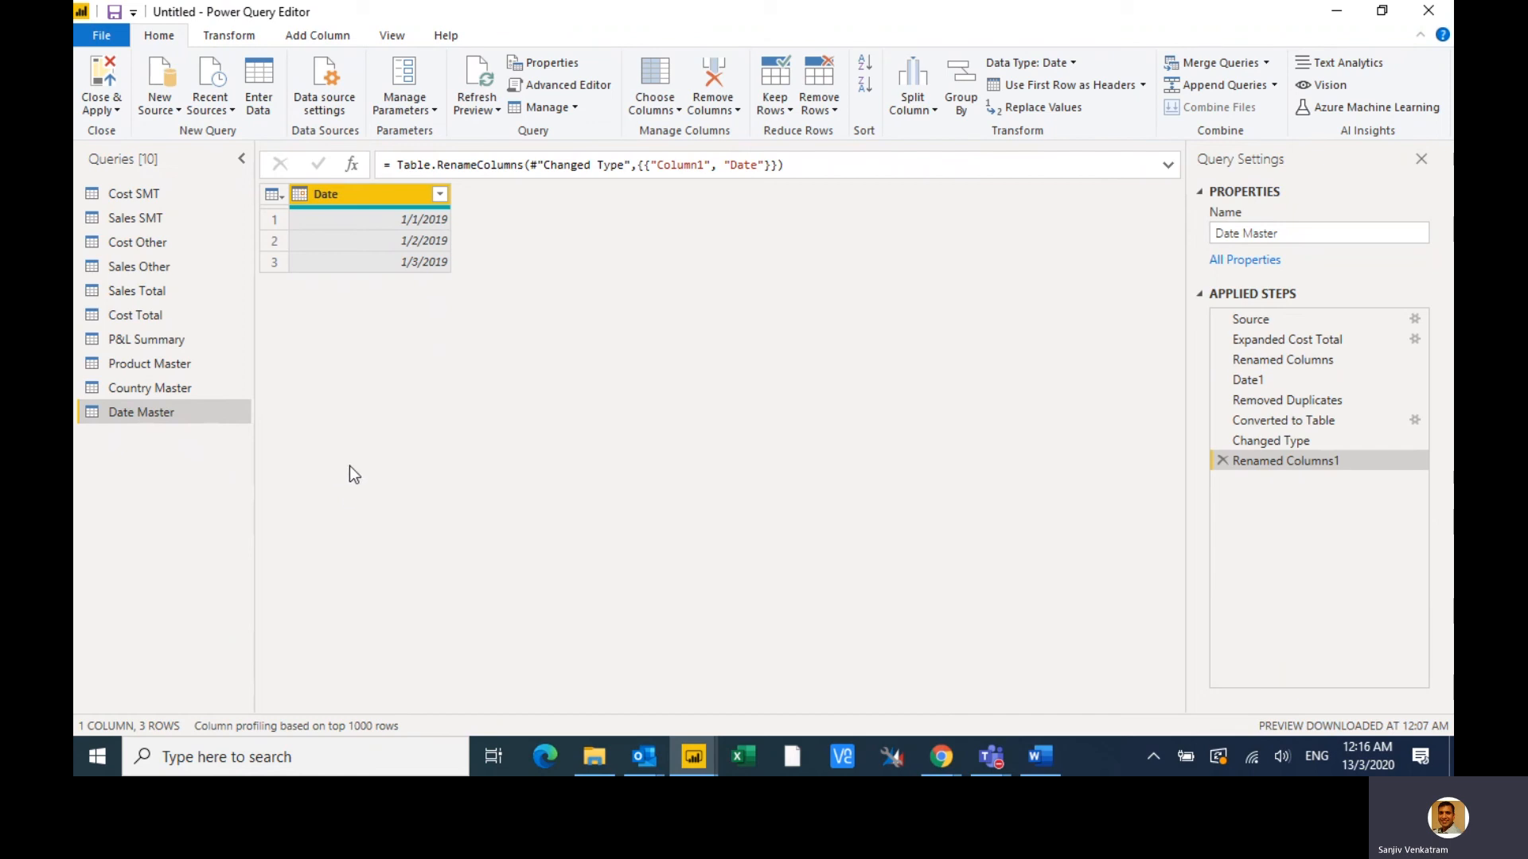
click(115, 109)
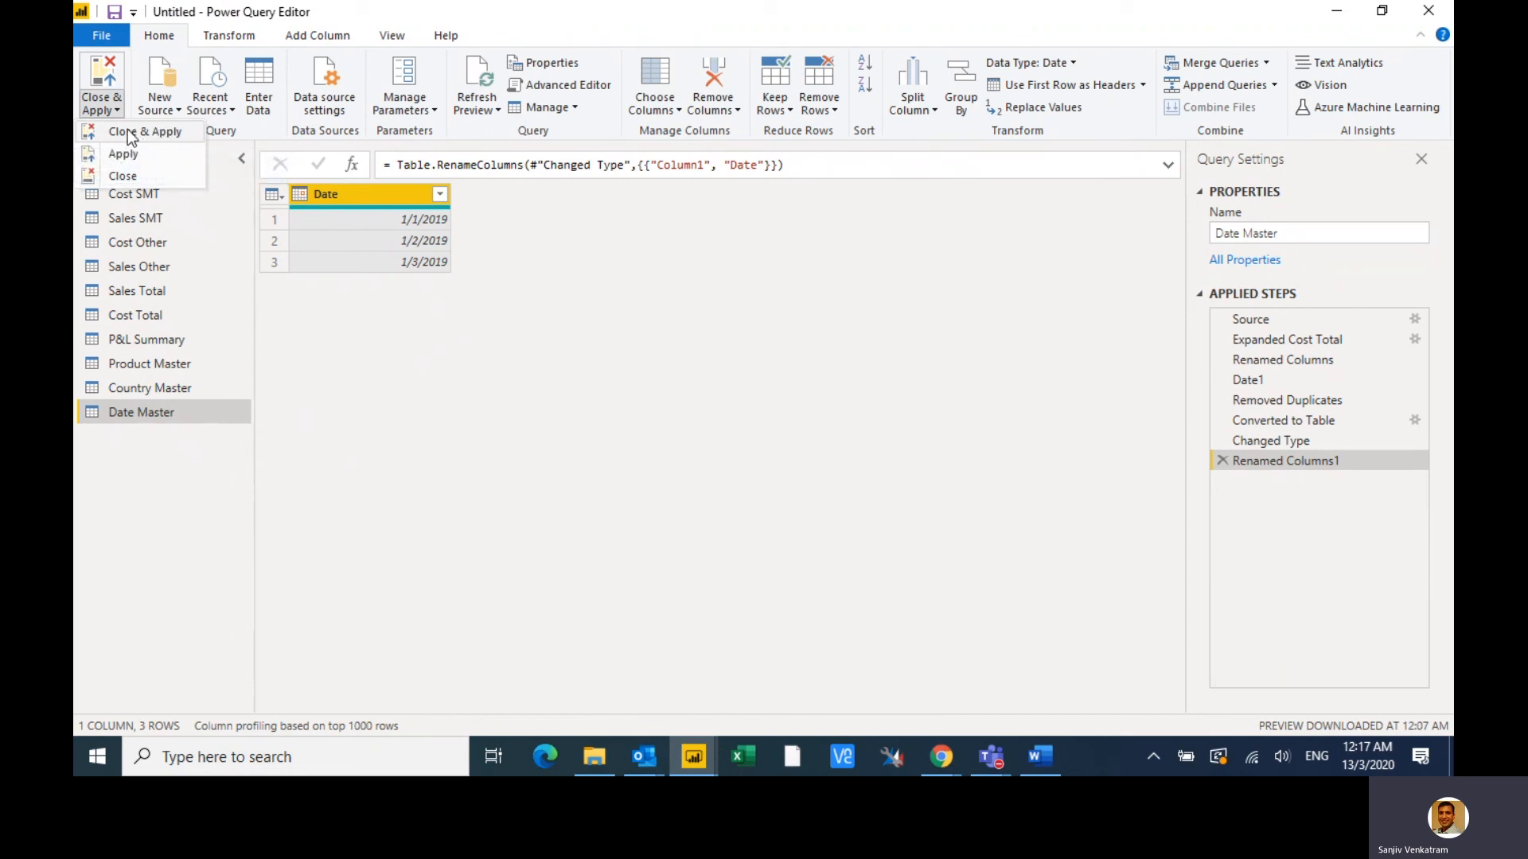
click(150, 130)
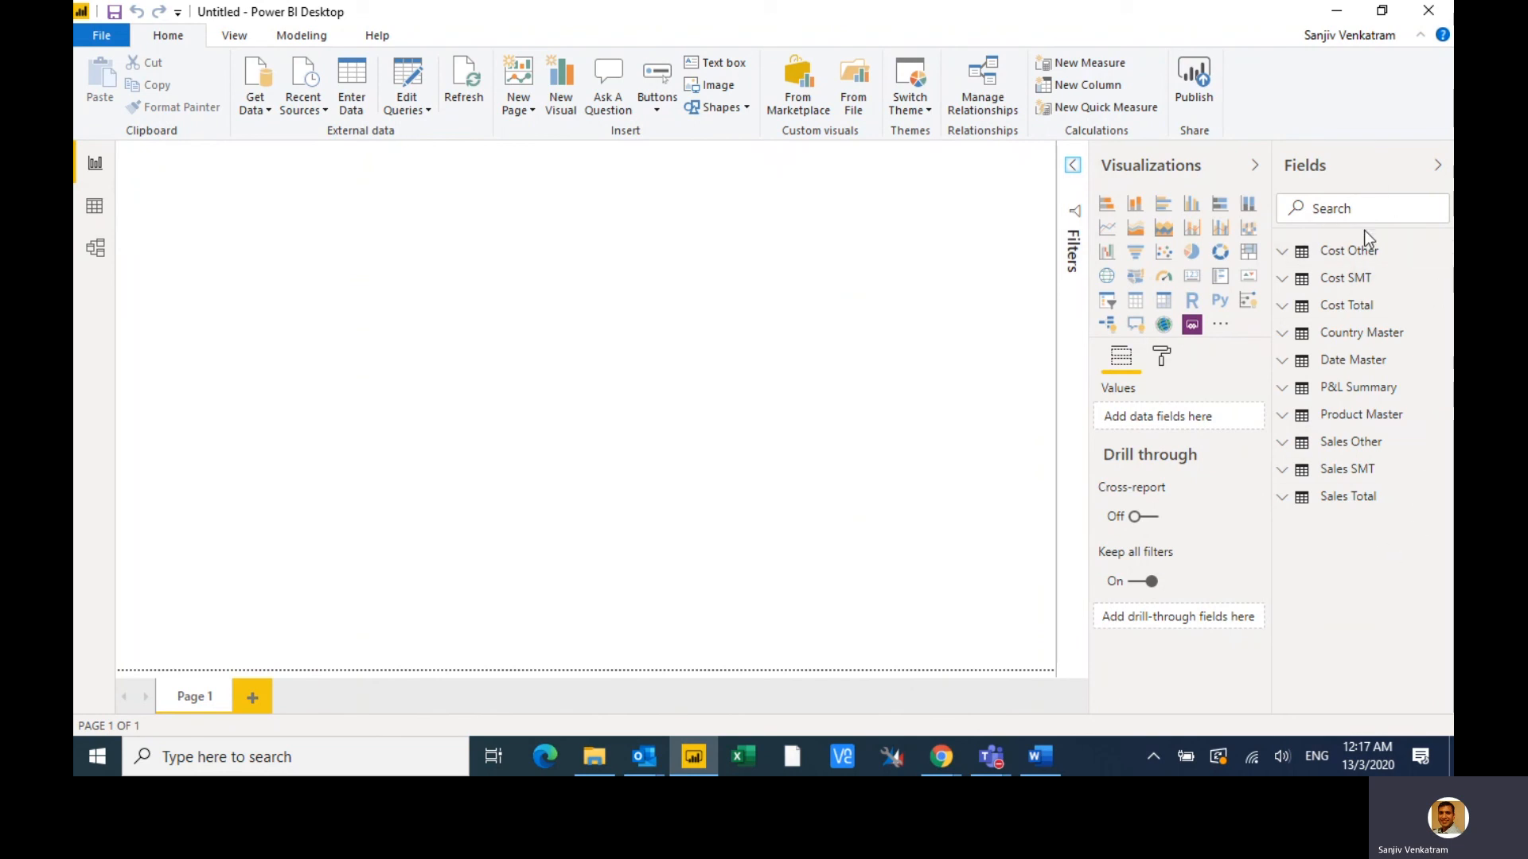
- Review the rows of the P&L Summary table in the data view
click(1443, 256)
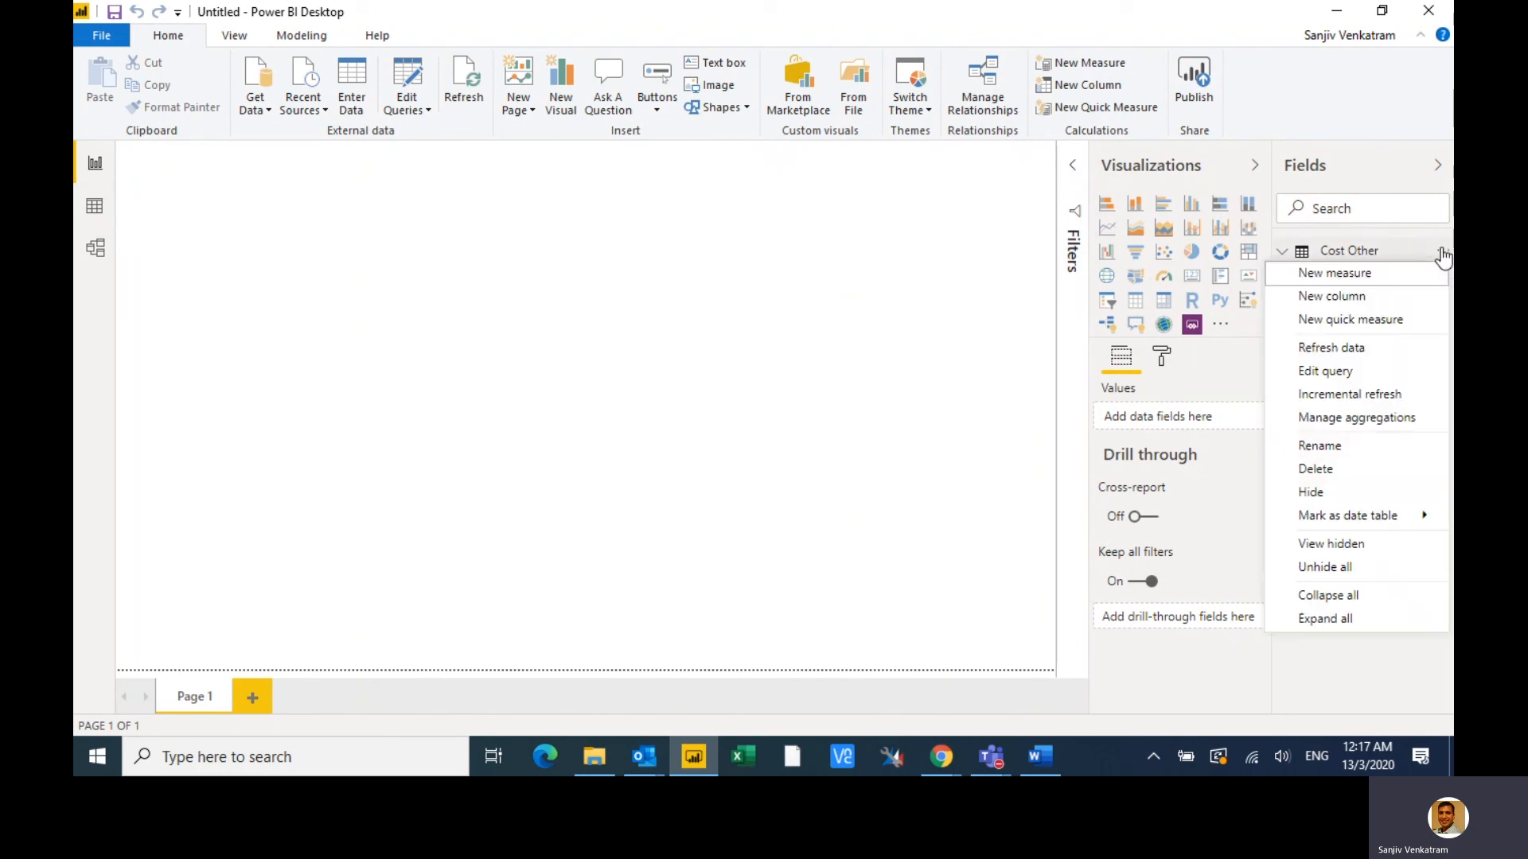
click(999, 448)
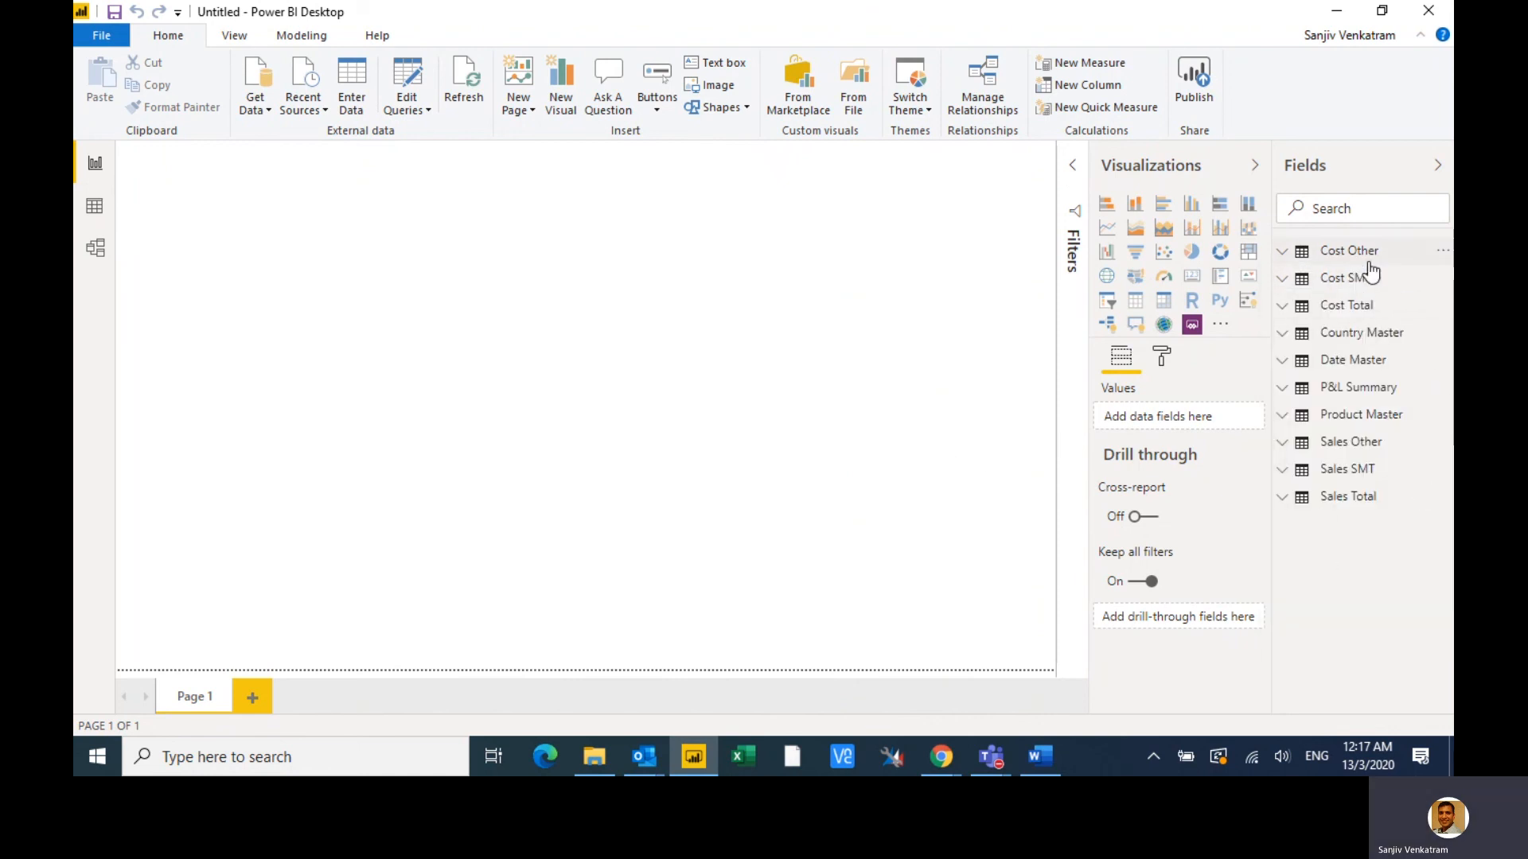
click(94, 206)
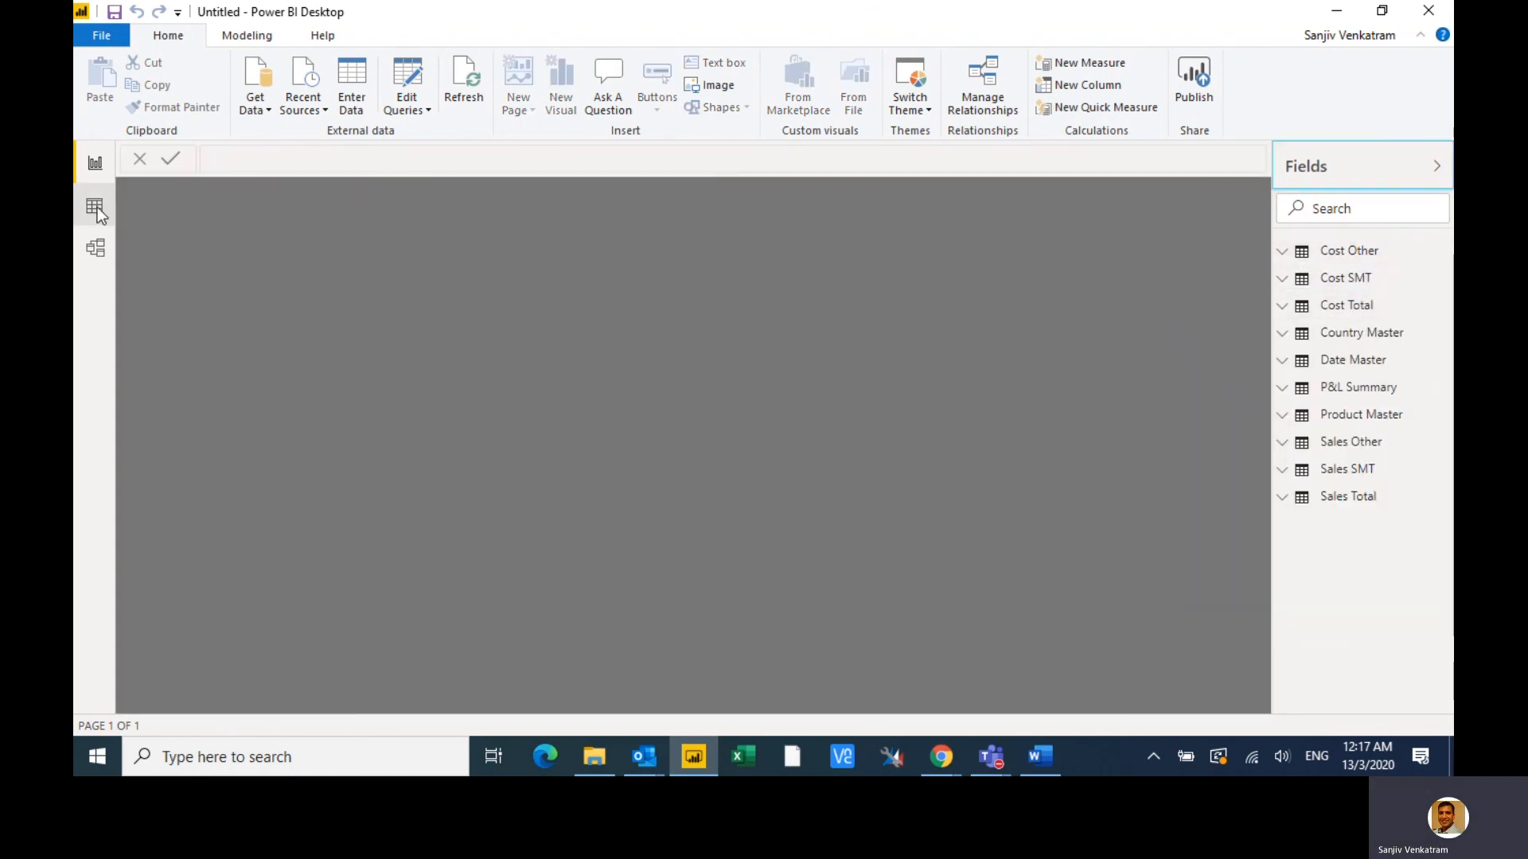
click(1360, 388)
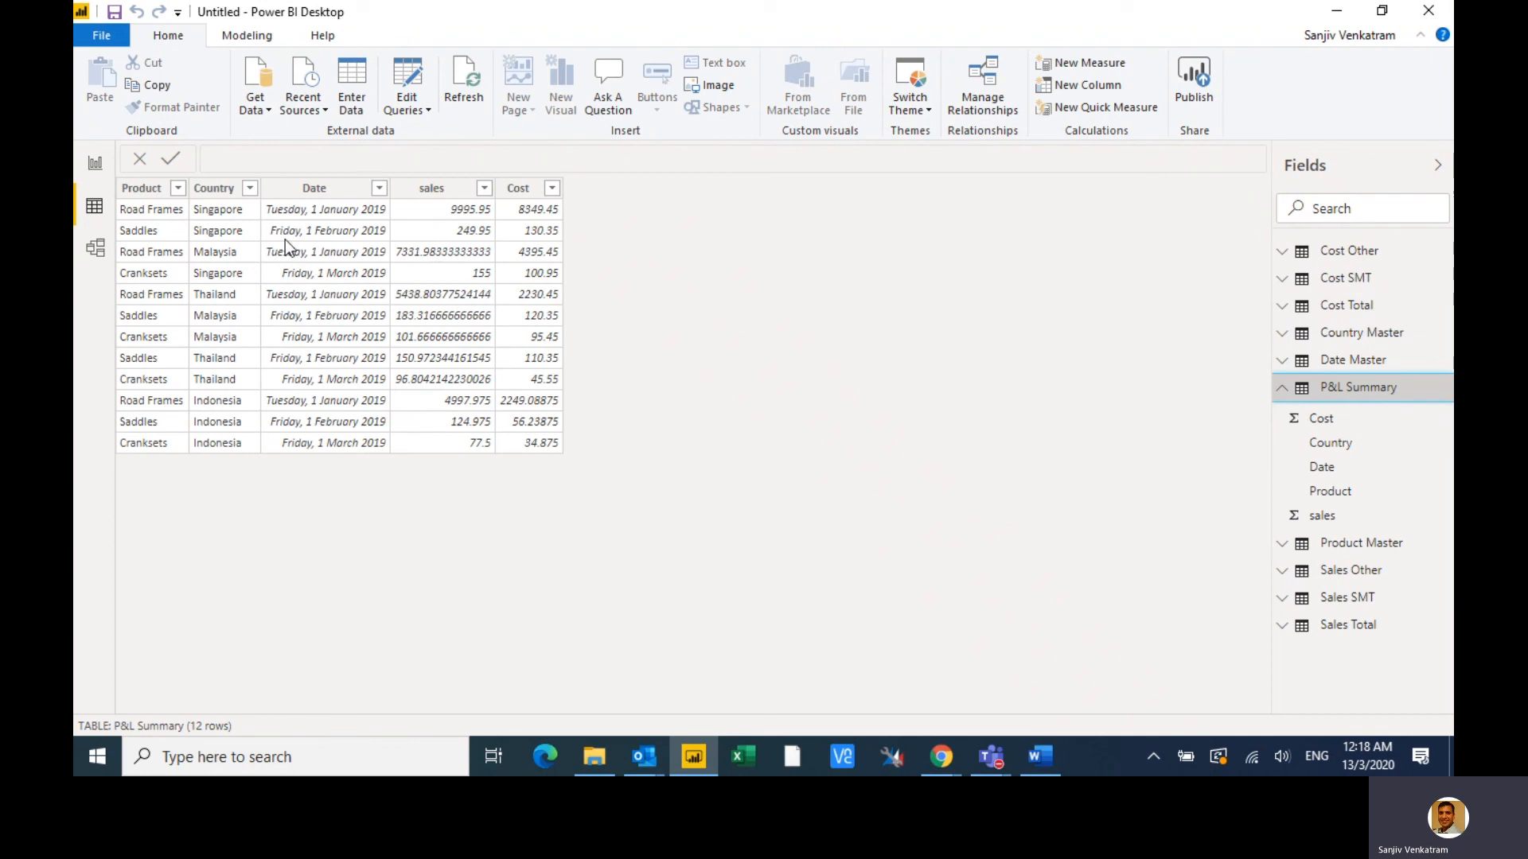
click(1282, 387)
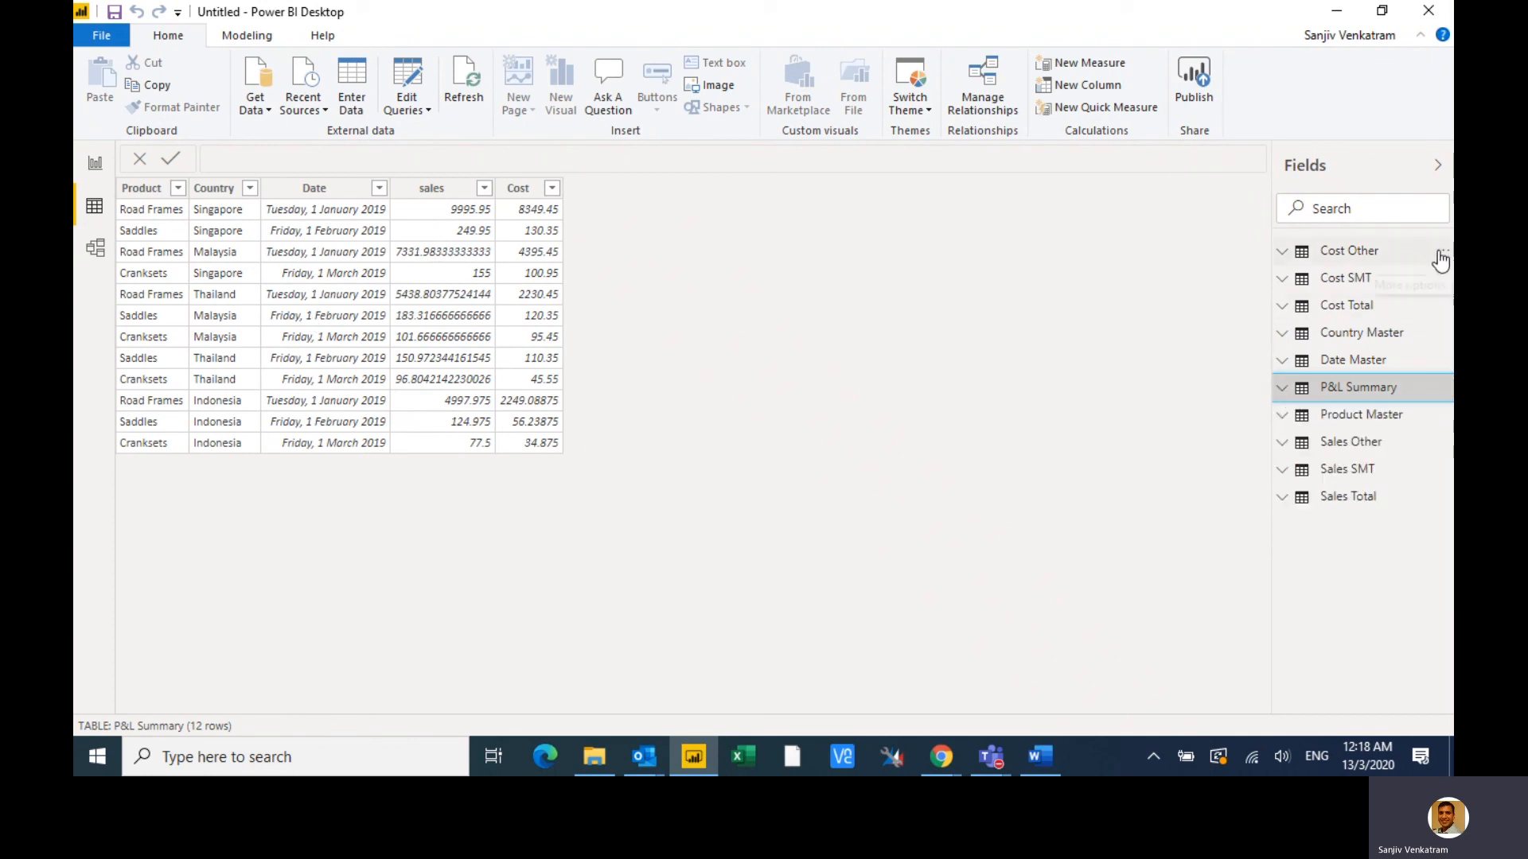
- Hide the Cost Other, Cost SMT and Cost Total tables in report view
click(1441, 253)
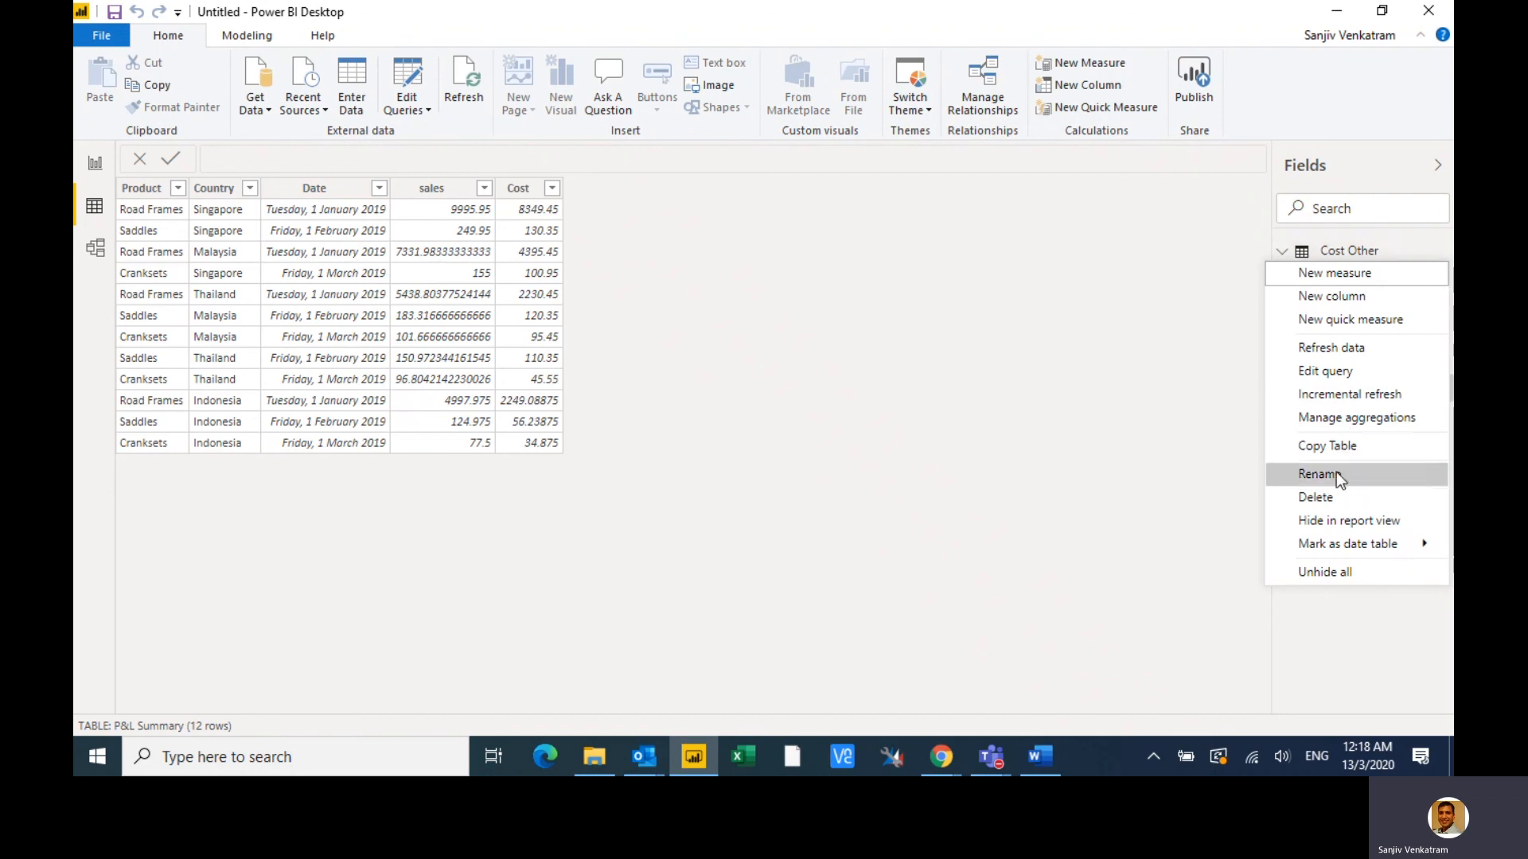
click(1362, 519)
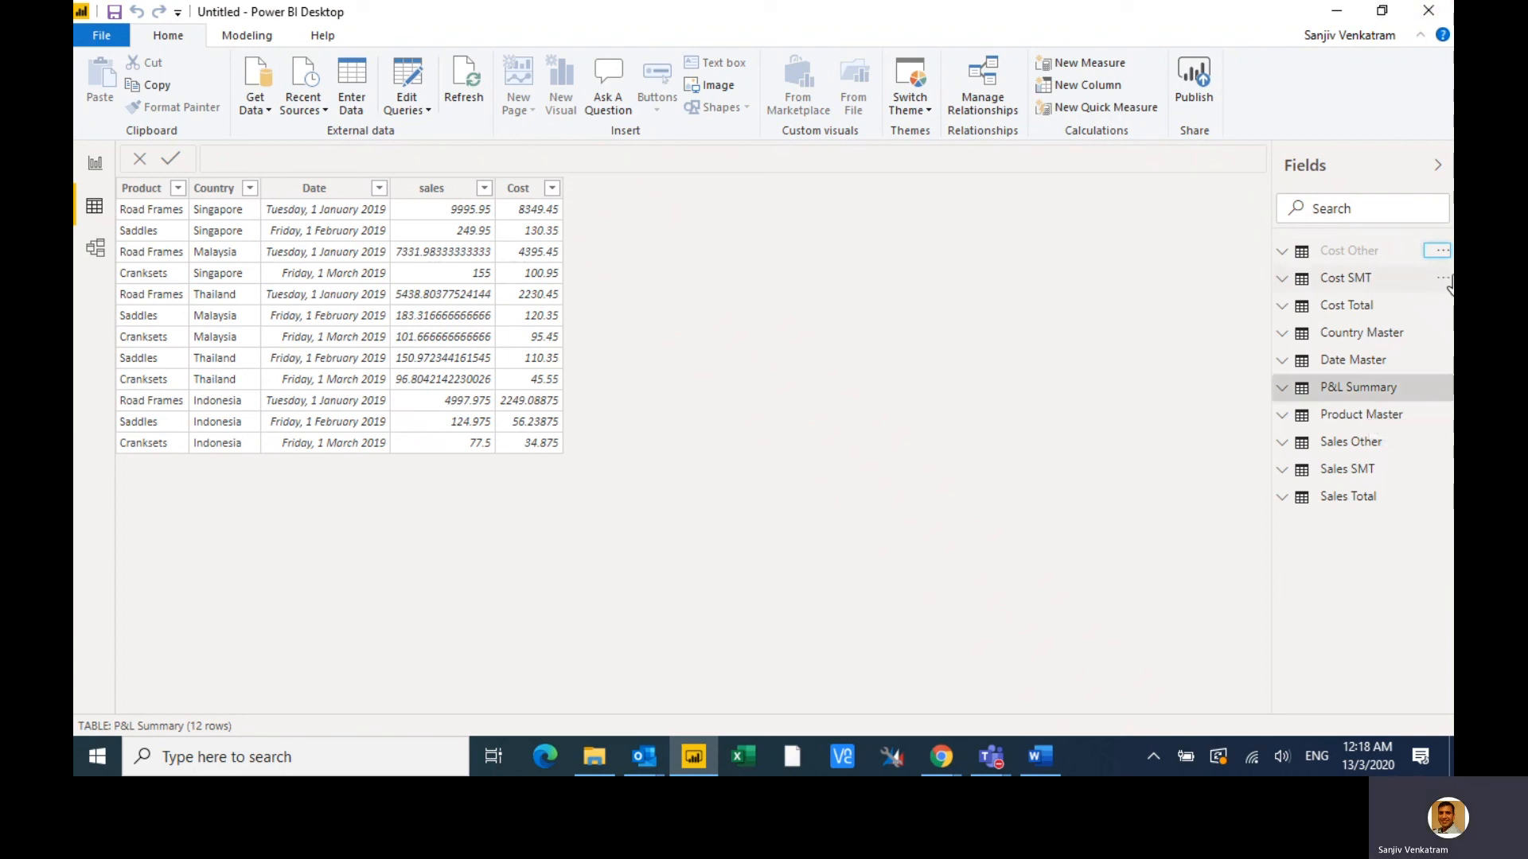
click(1443, 277)
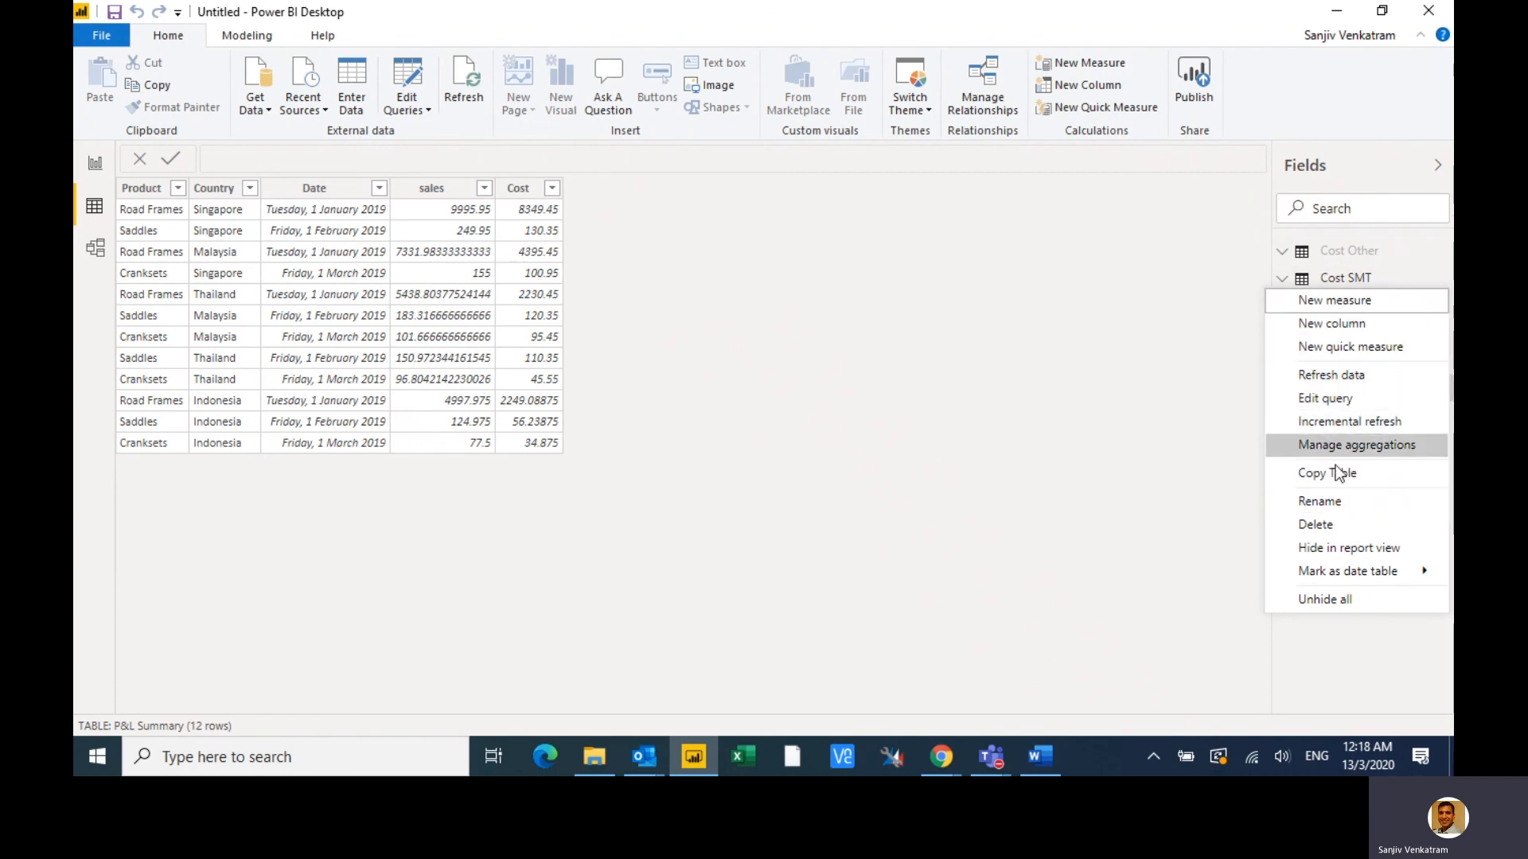
click(1340, 542)
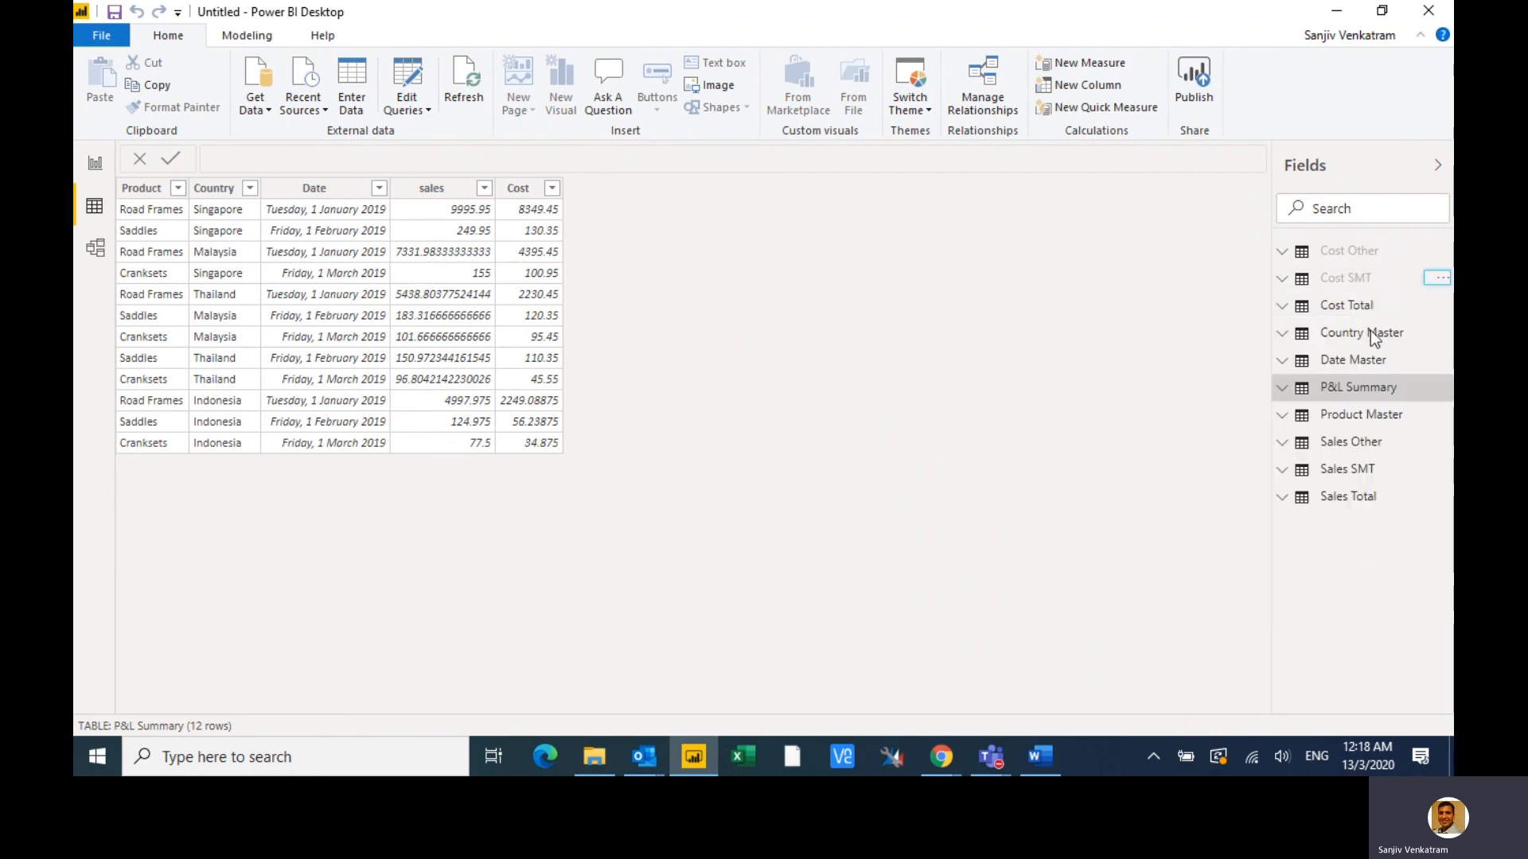
click(1442, 307)
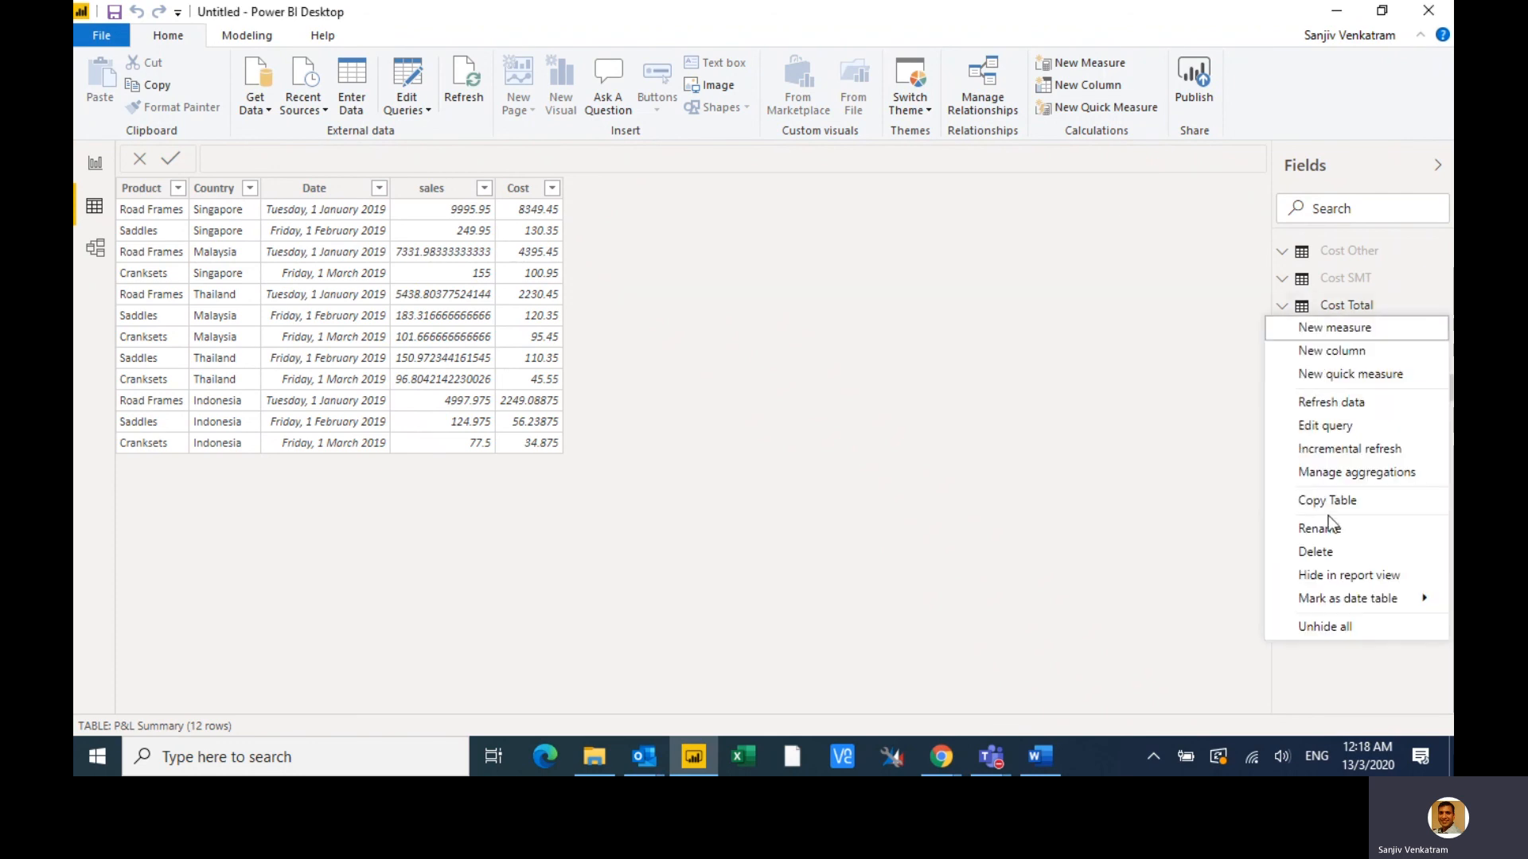
click(1352, 575)
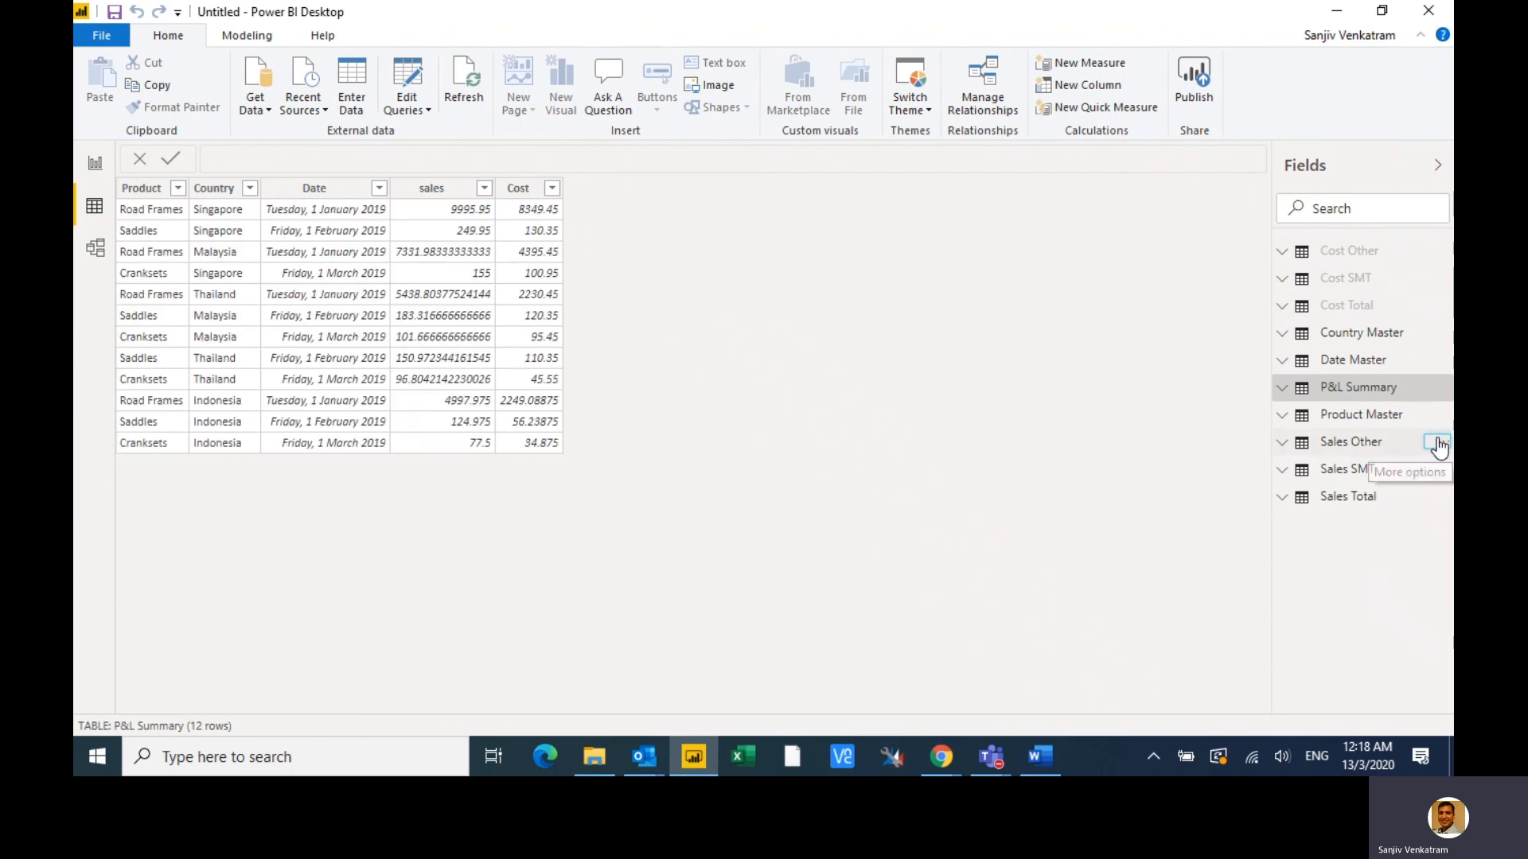
- Hide the Sales Other, Sales SMT and Sales Total tables in report view
click(1440, 444)
click(1357, 413)
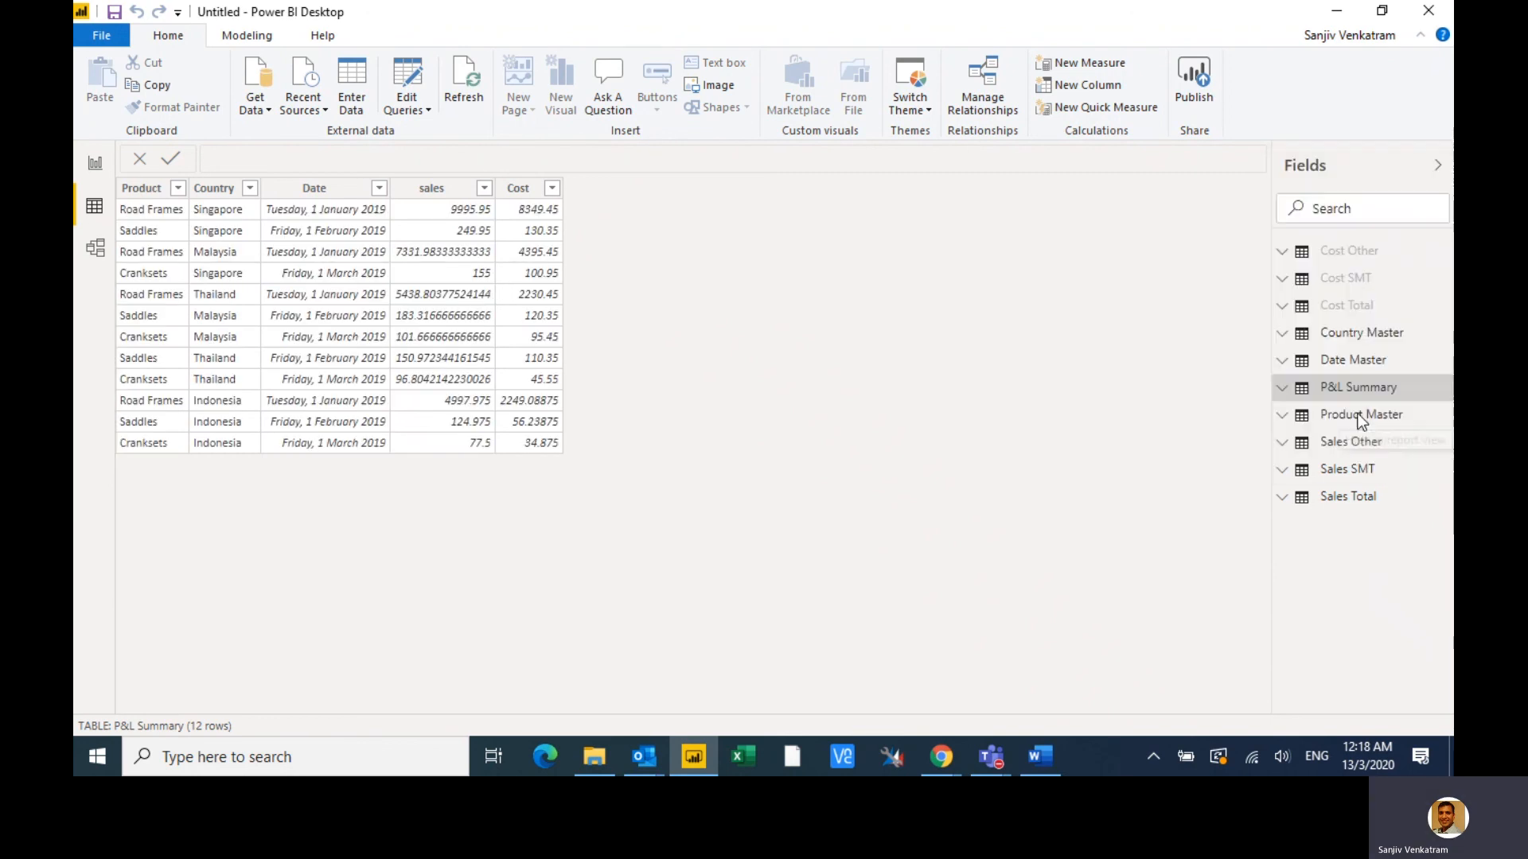
click(1441, 470)
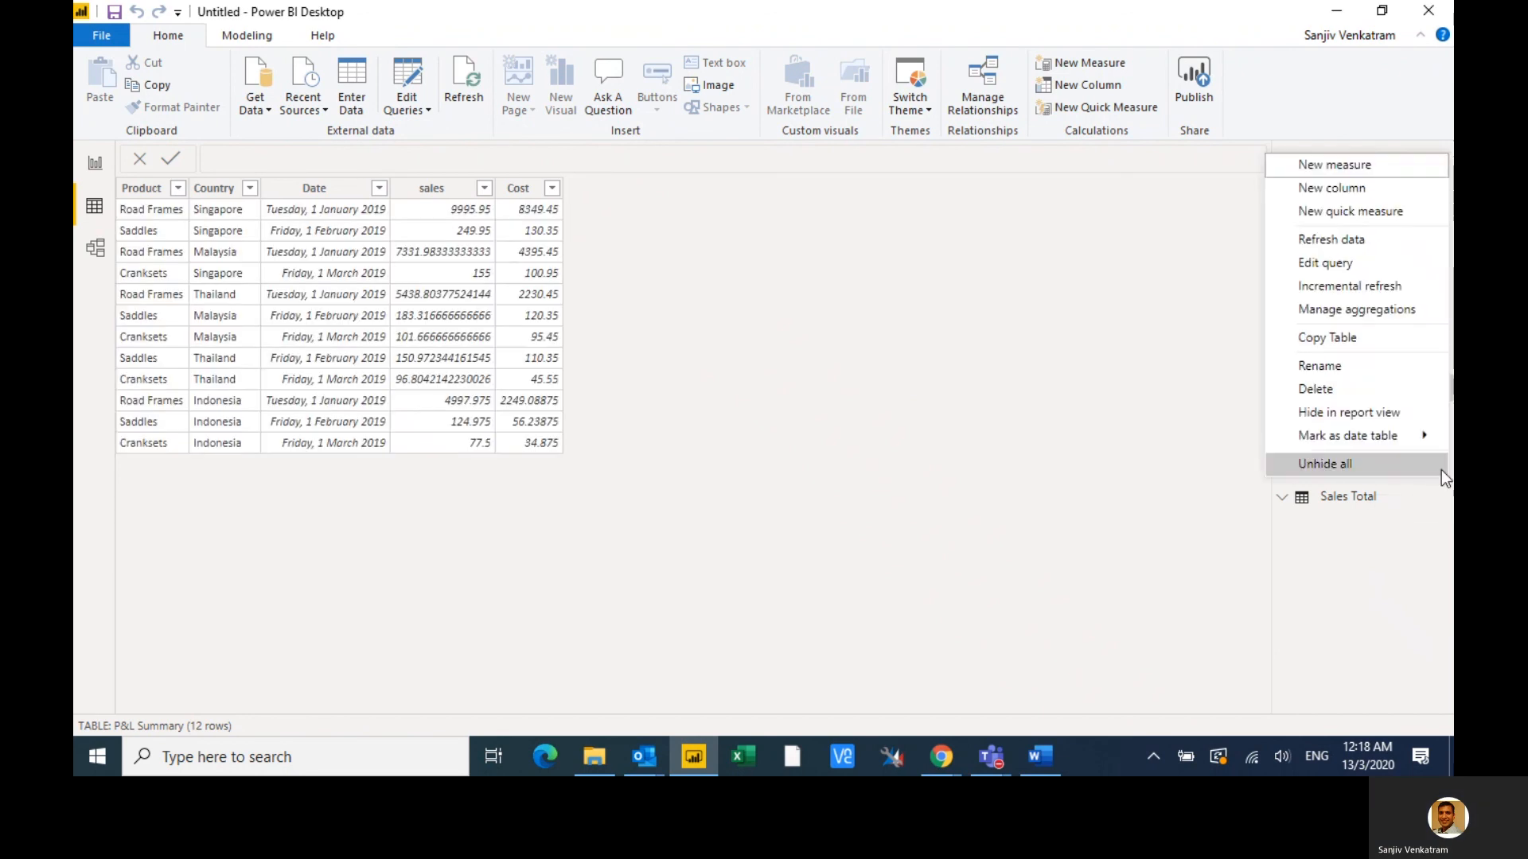
click(1381, 414)
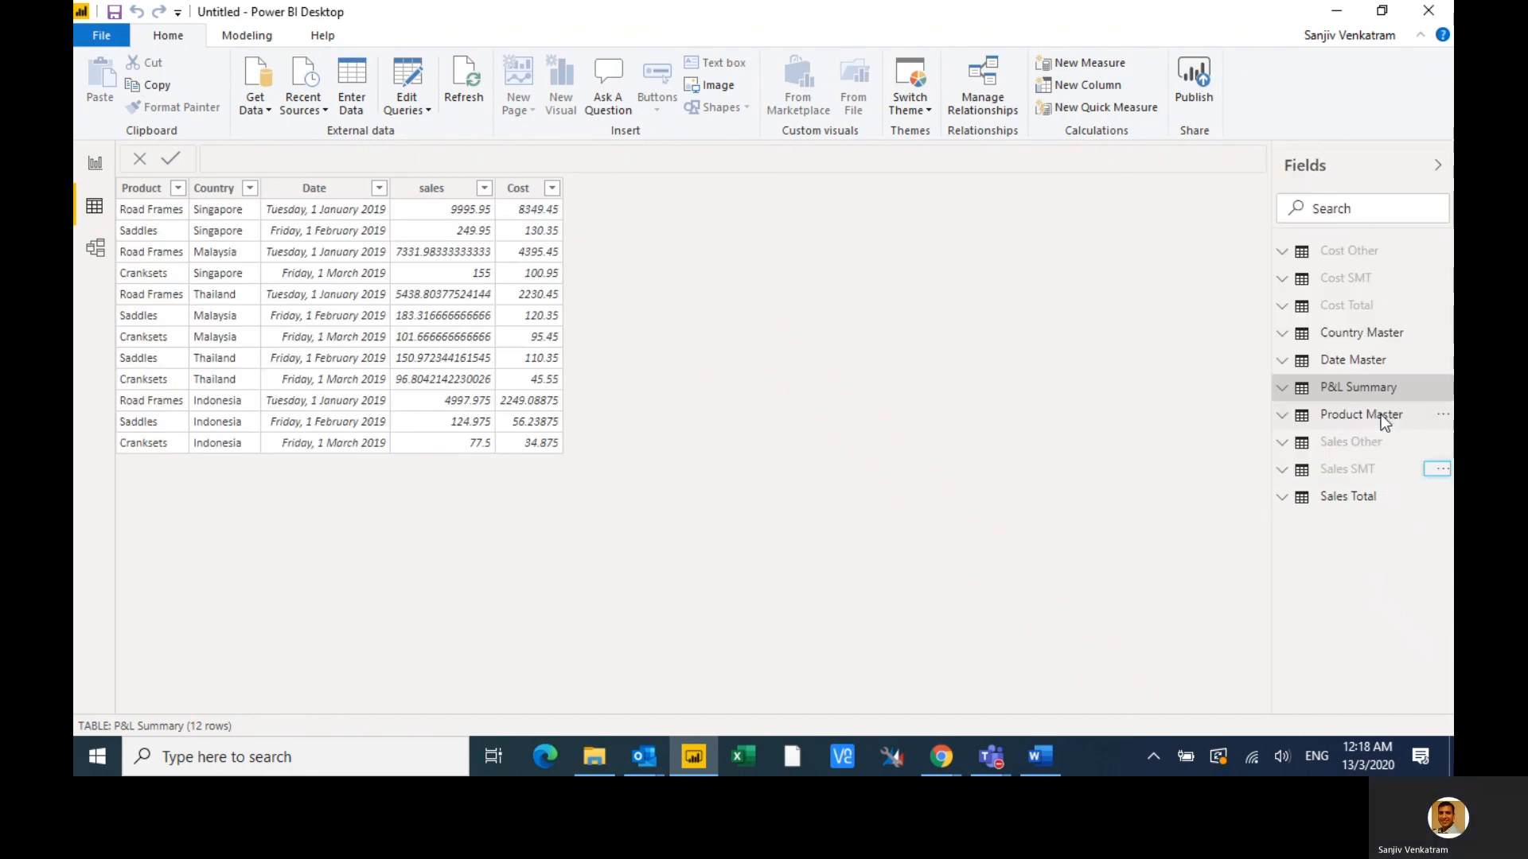
click(1441, 494)
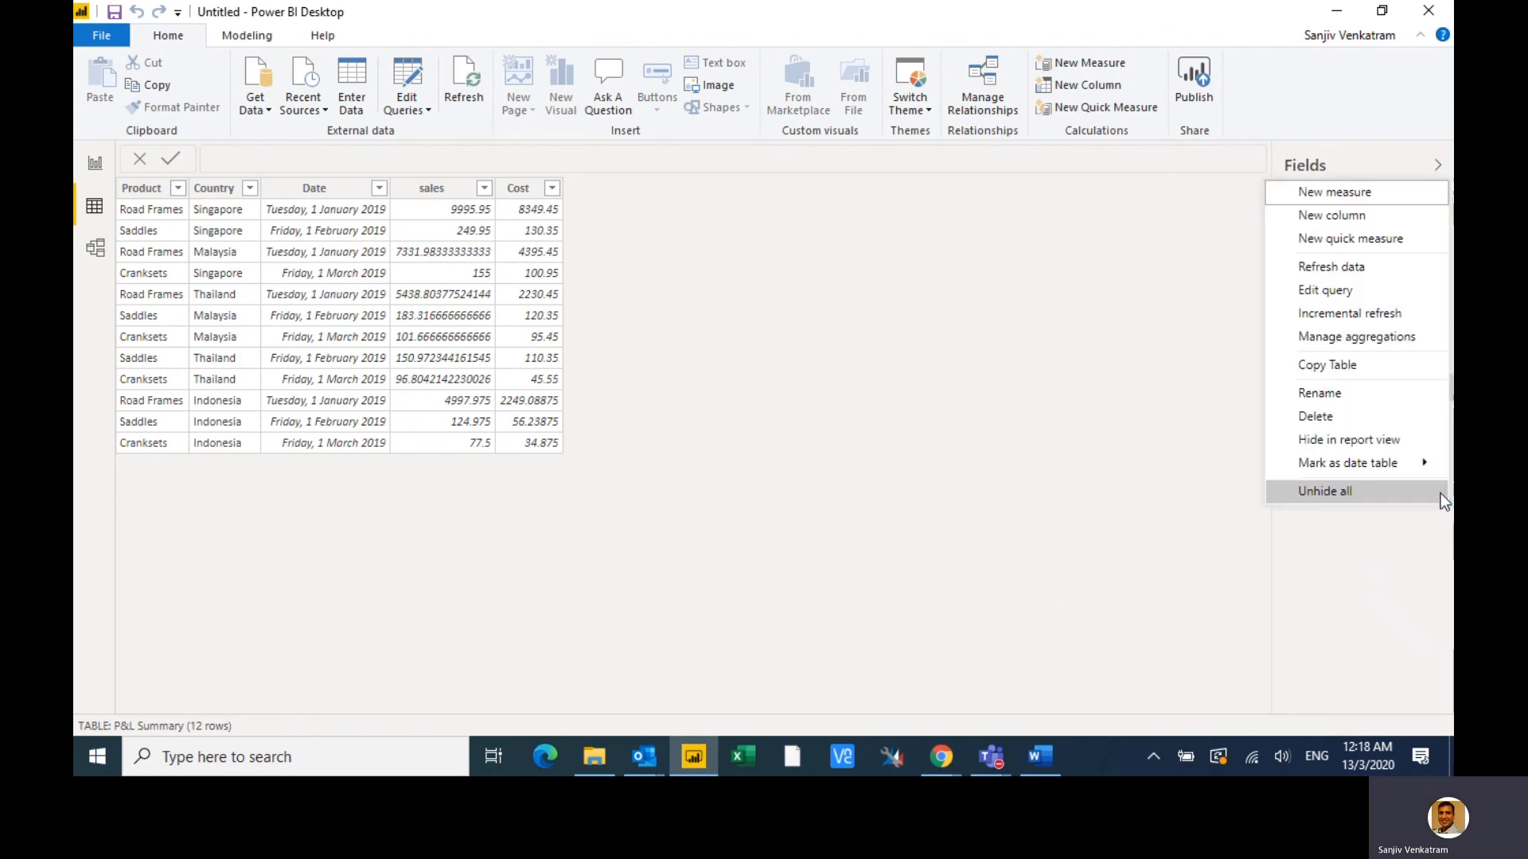
click(1355, 436)
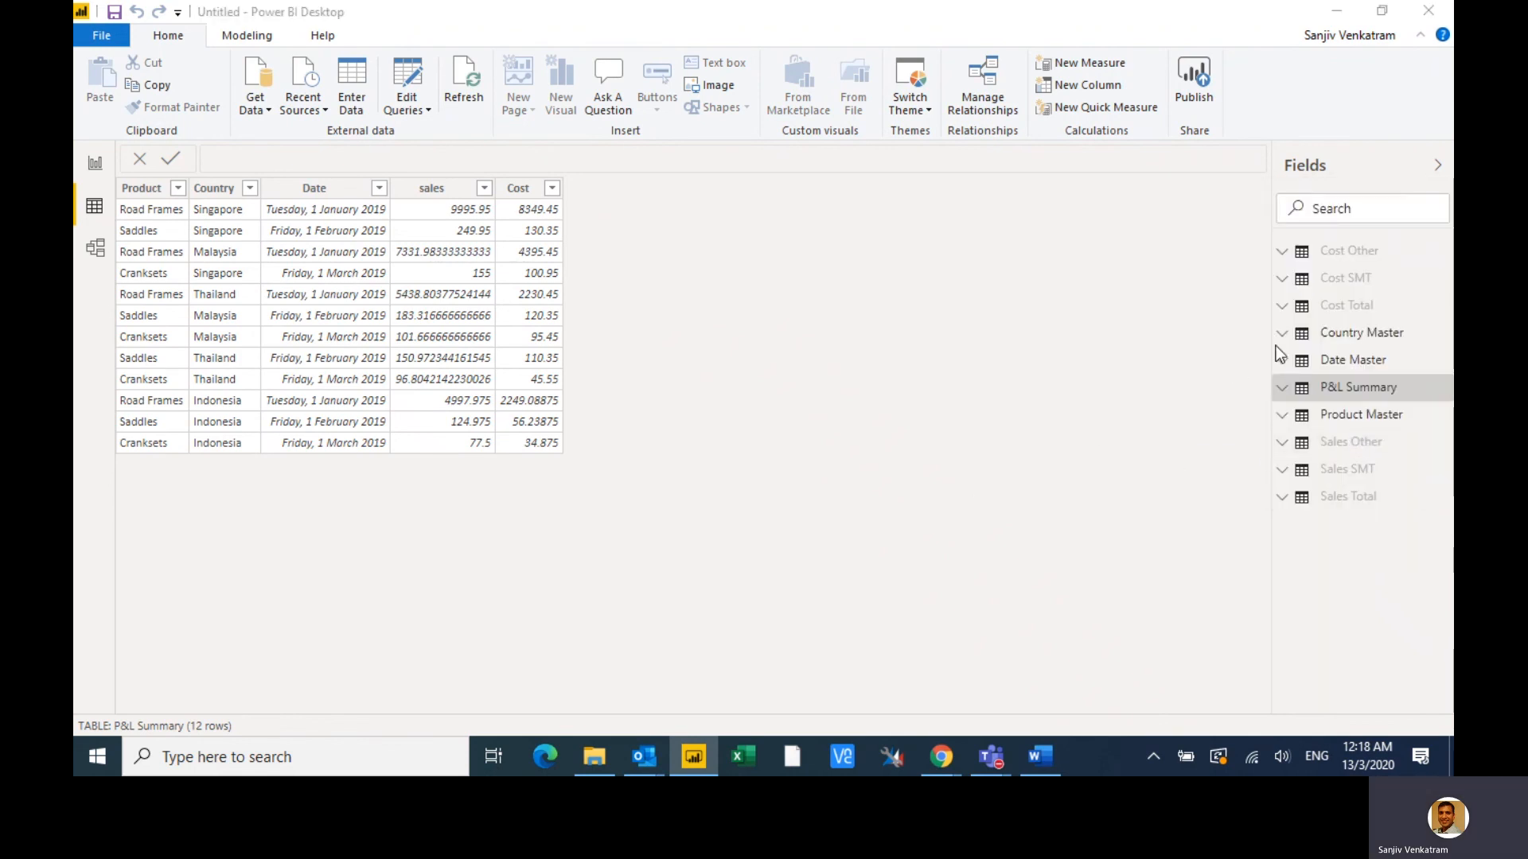
- Delete all existing relationships between the tables of the data model
click(96, 253)
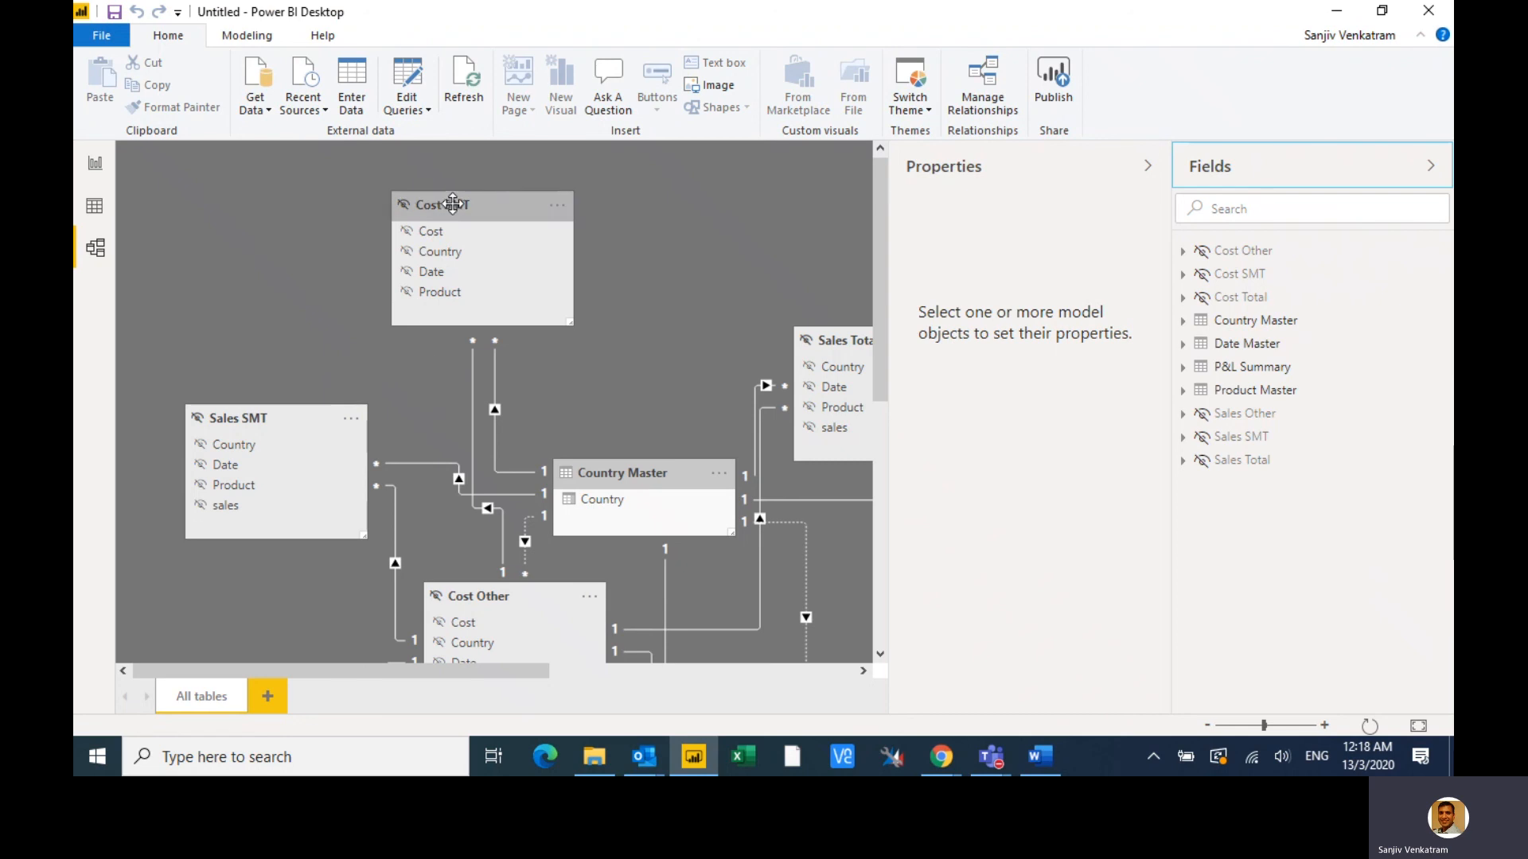
click(1147, 166)
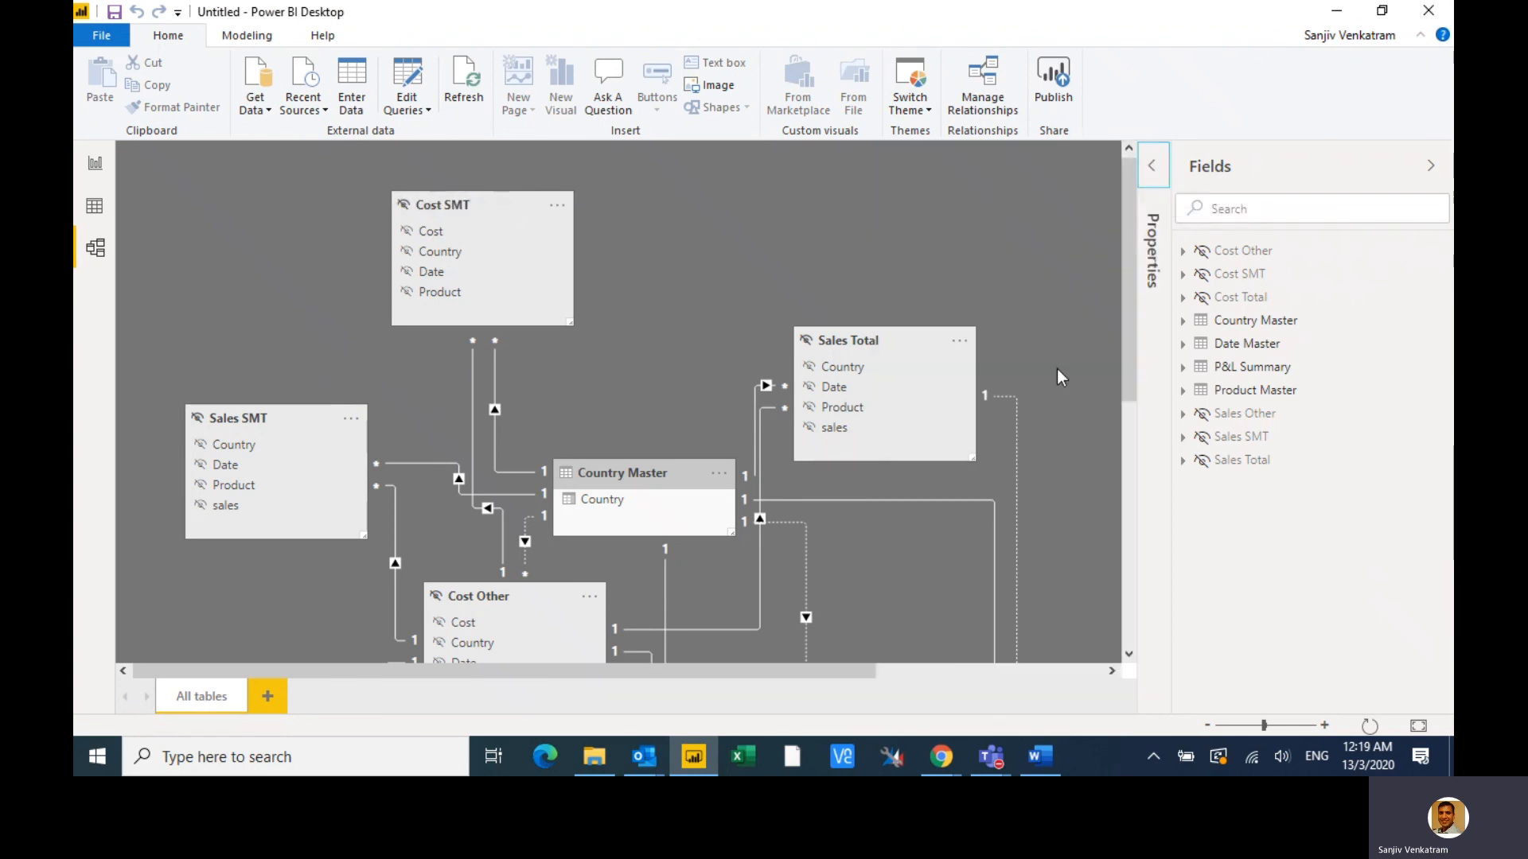
click(987, 100)
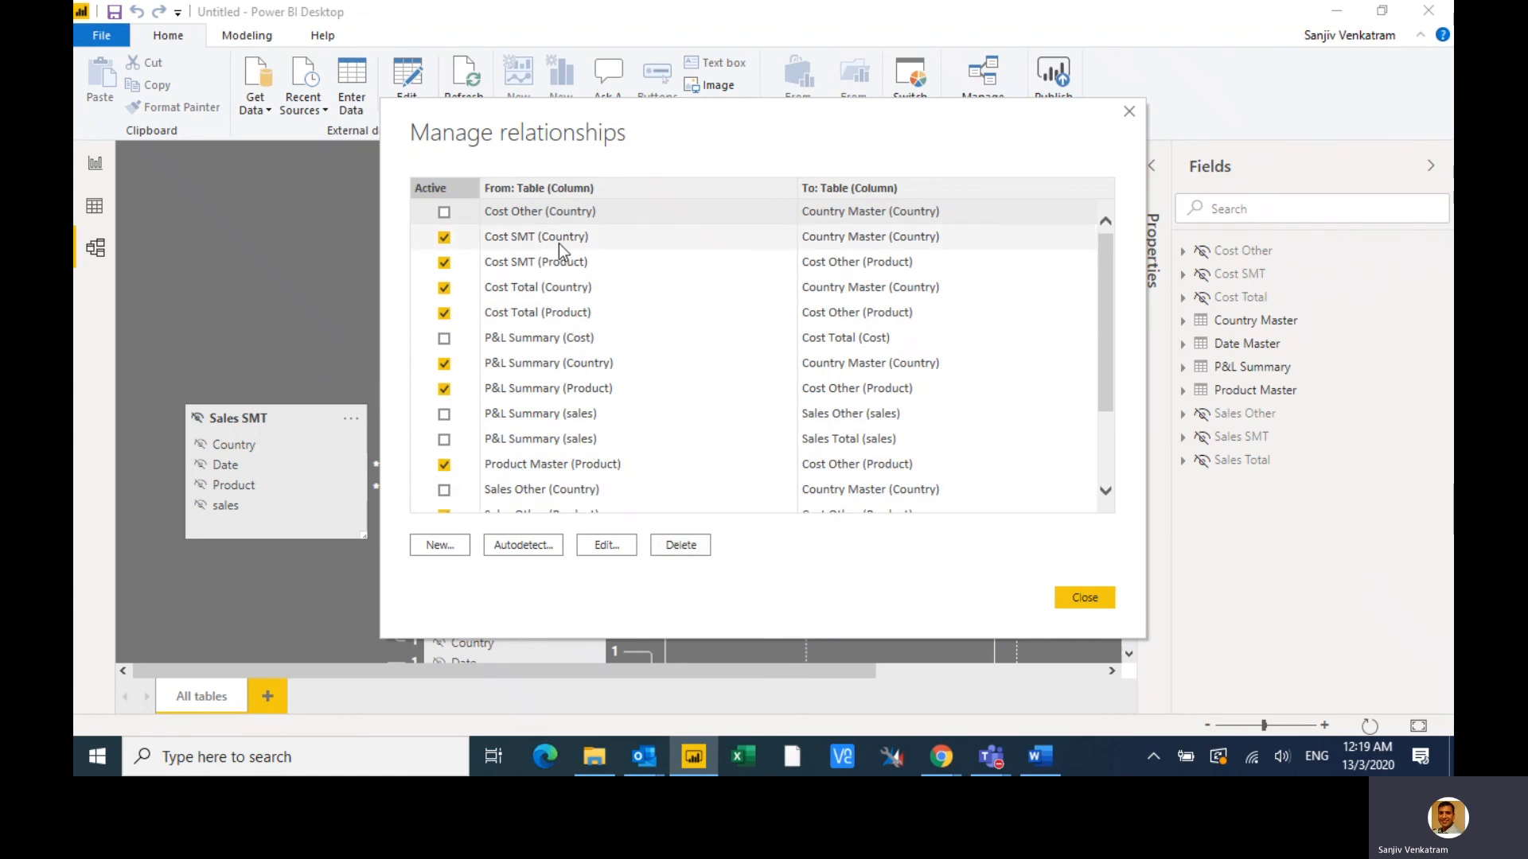
click(611, 211)
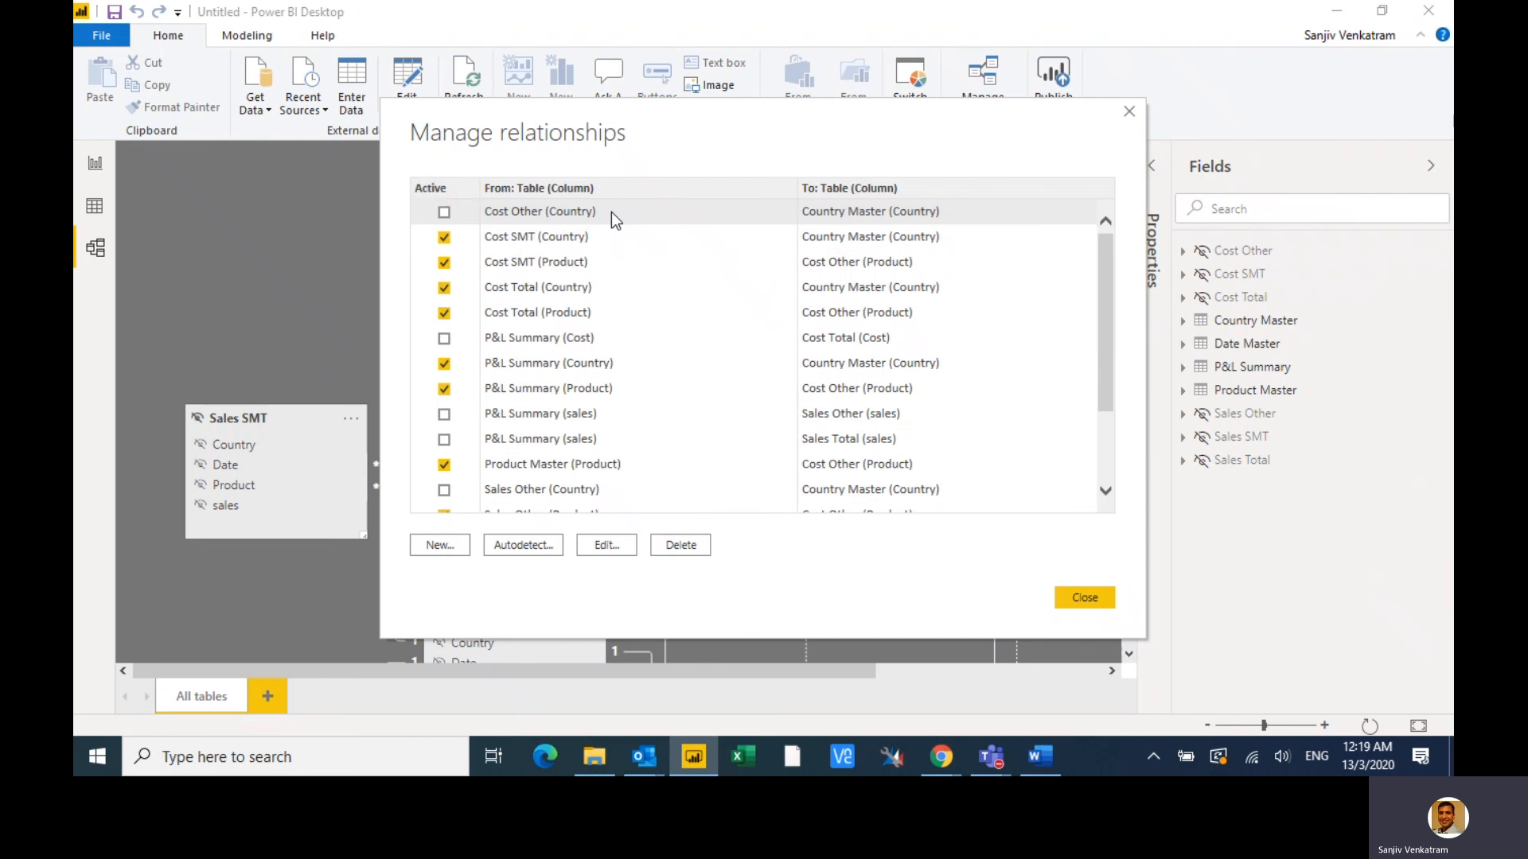
key(shift+Down)
key(shift+Down)
key(shift+Down)
key(shift+Down)
key(shift+Down)
key(shift+Down)
key(shift+Down)
key(shift+Down)
key(shift+Down)
key(shift+Down)
key(shift+Down)
key(shift+Down)
key(shift+Down)
key(shift+Down)
key(shift+Down)
key(shift+Down)
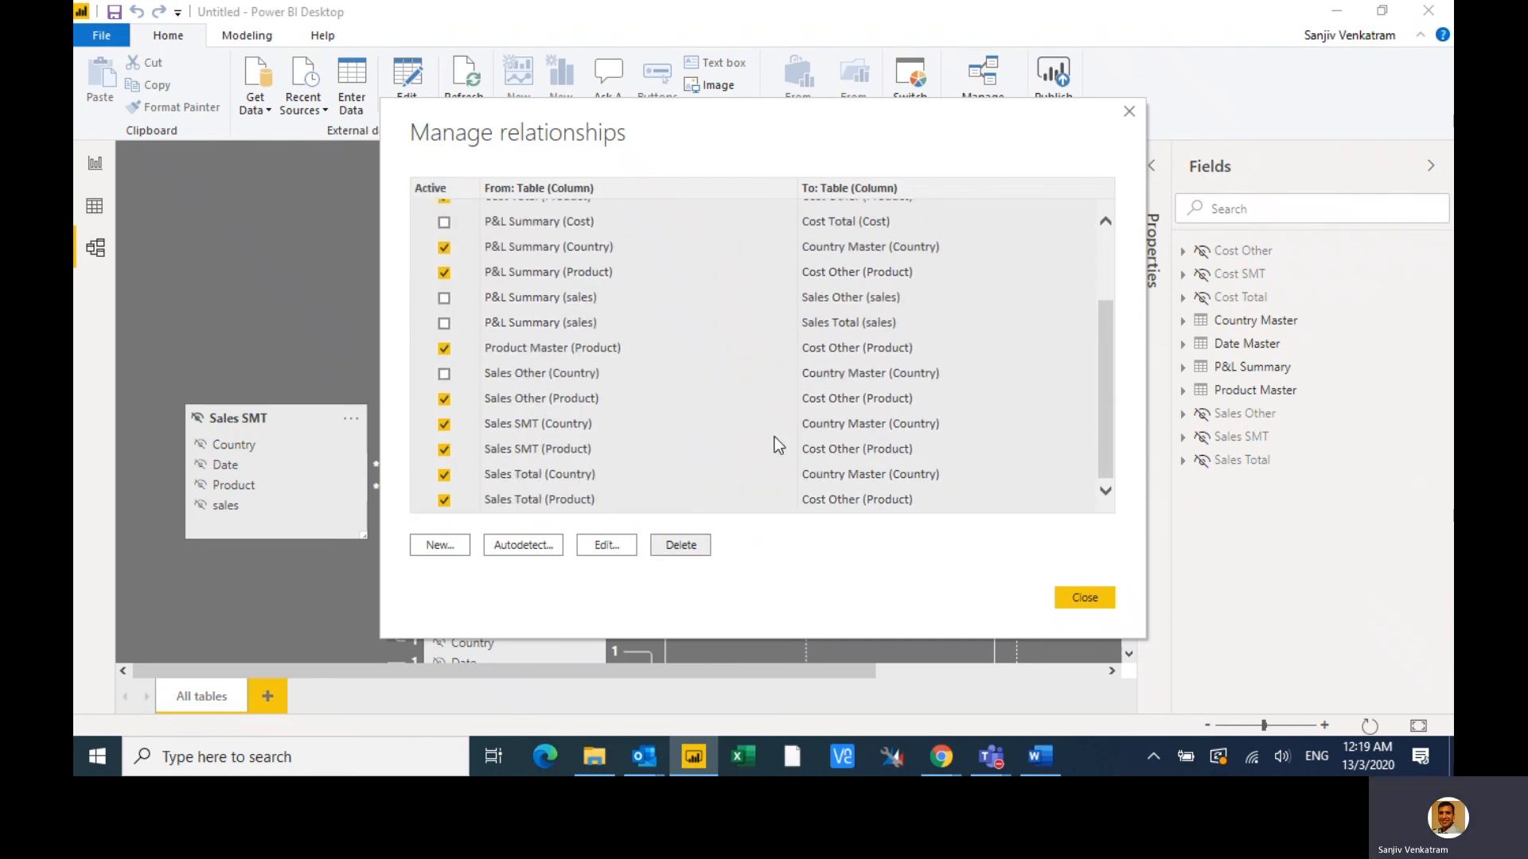
click(689, 547)
click(930, 414)
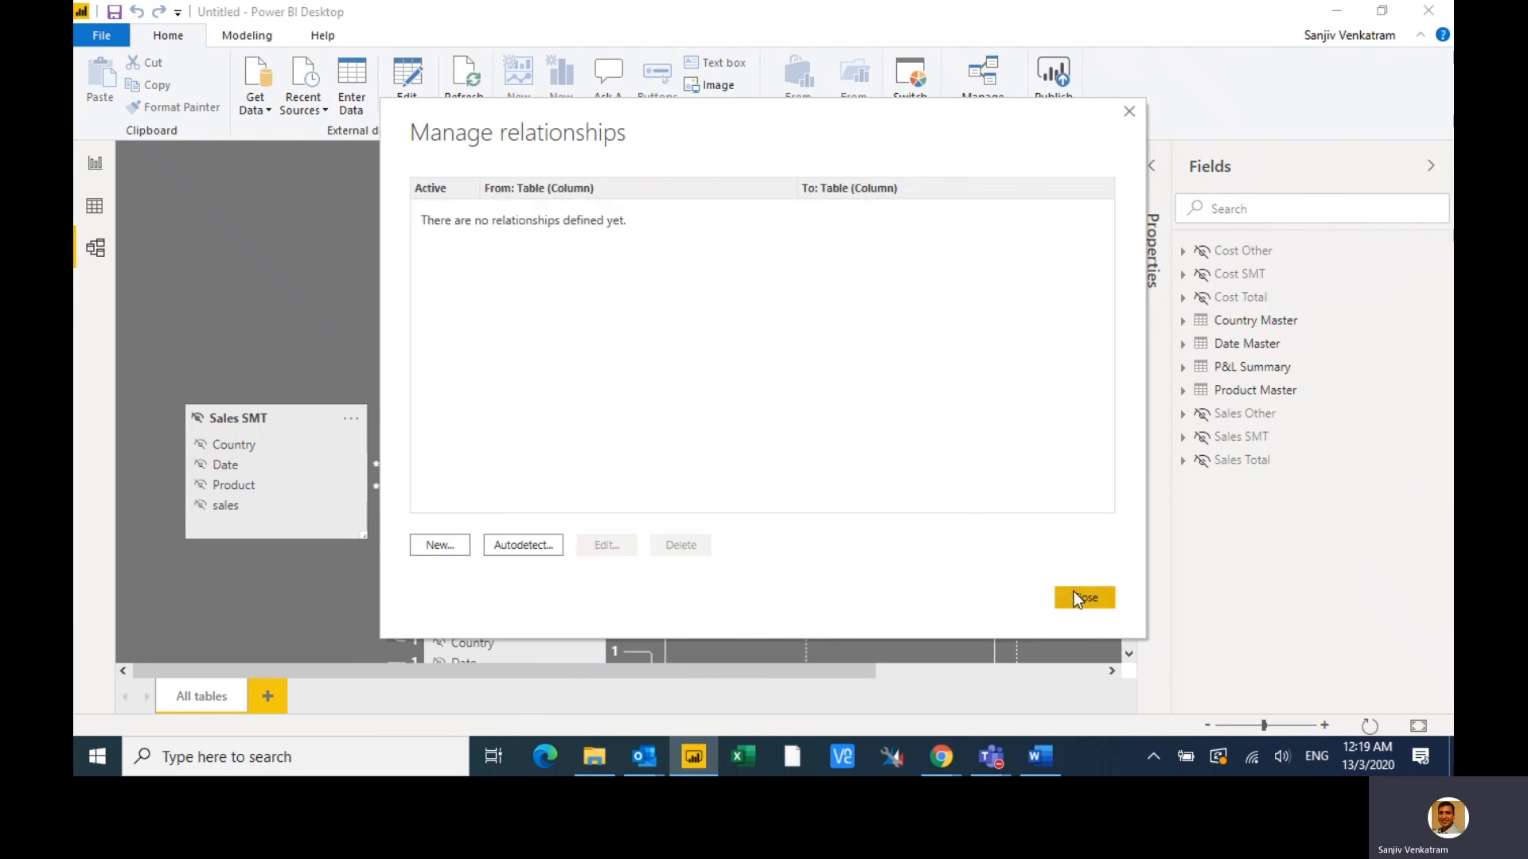
click(1073, 595)
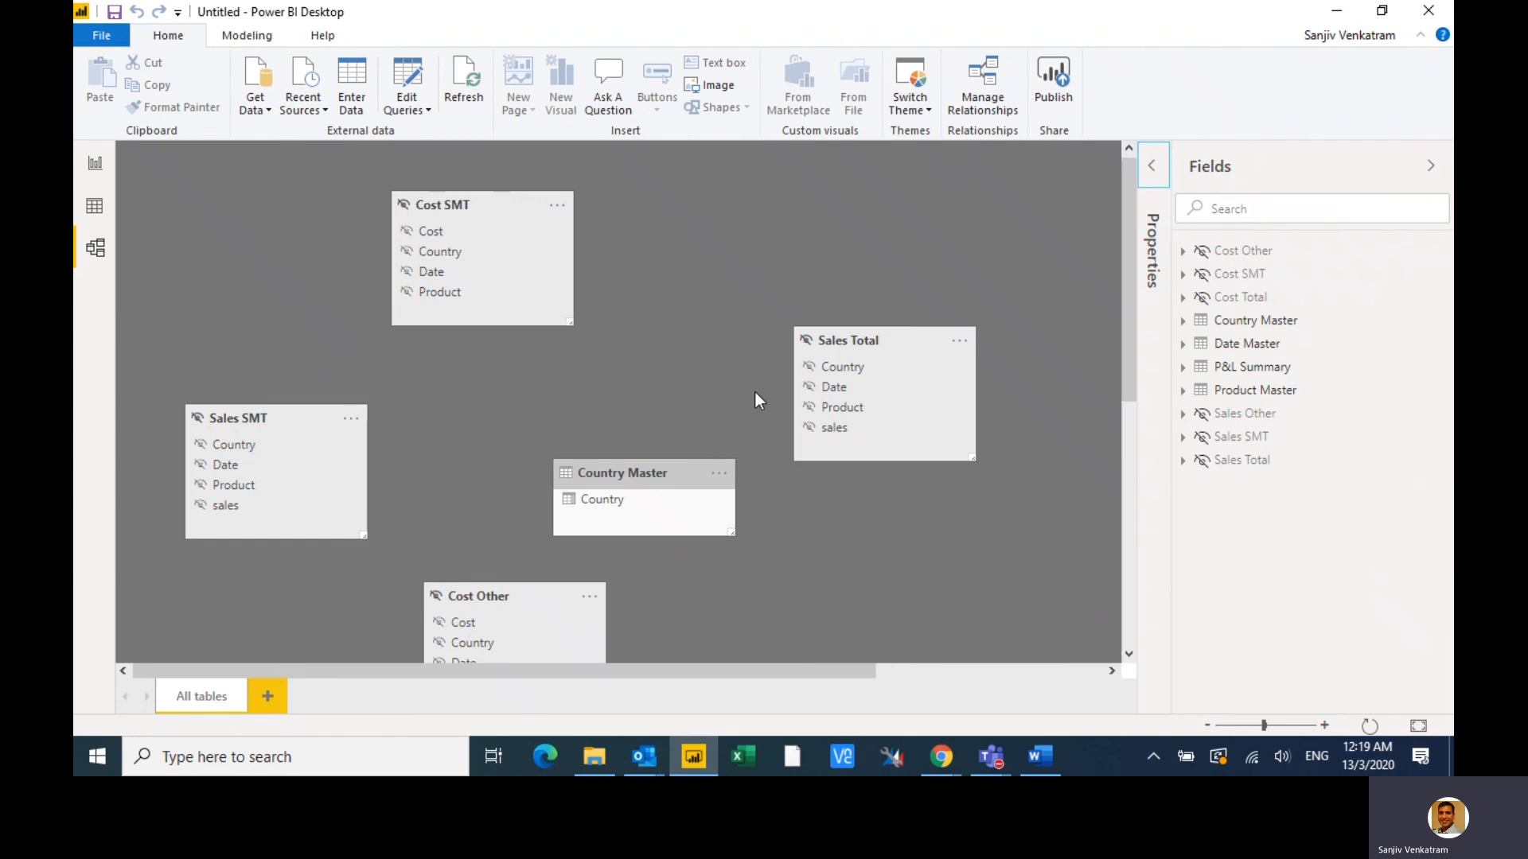
- Move Country Master to the upper part of the model diagram and stack Sales SMT, Sales Total and Cost SMT to its right
drag(626, 467, 723, 206)
click(447, 201)
drag(447, 200, 911, 489)
drag(876, 340, 982, 331)
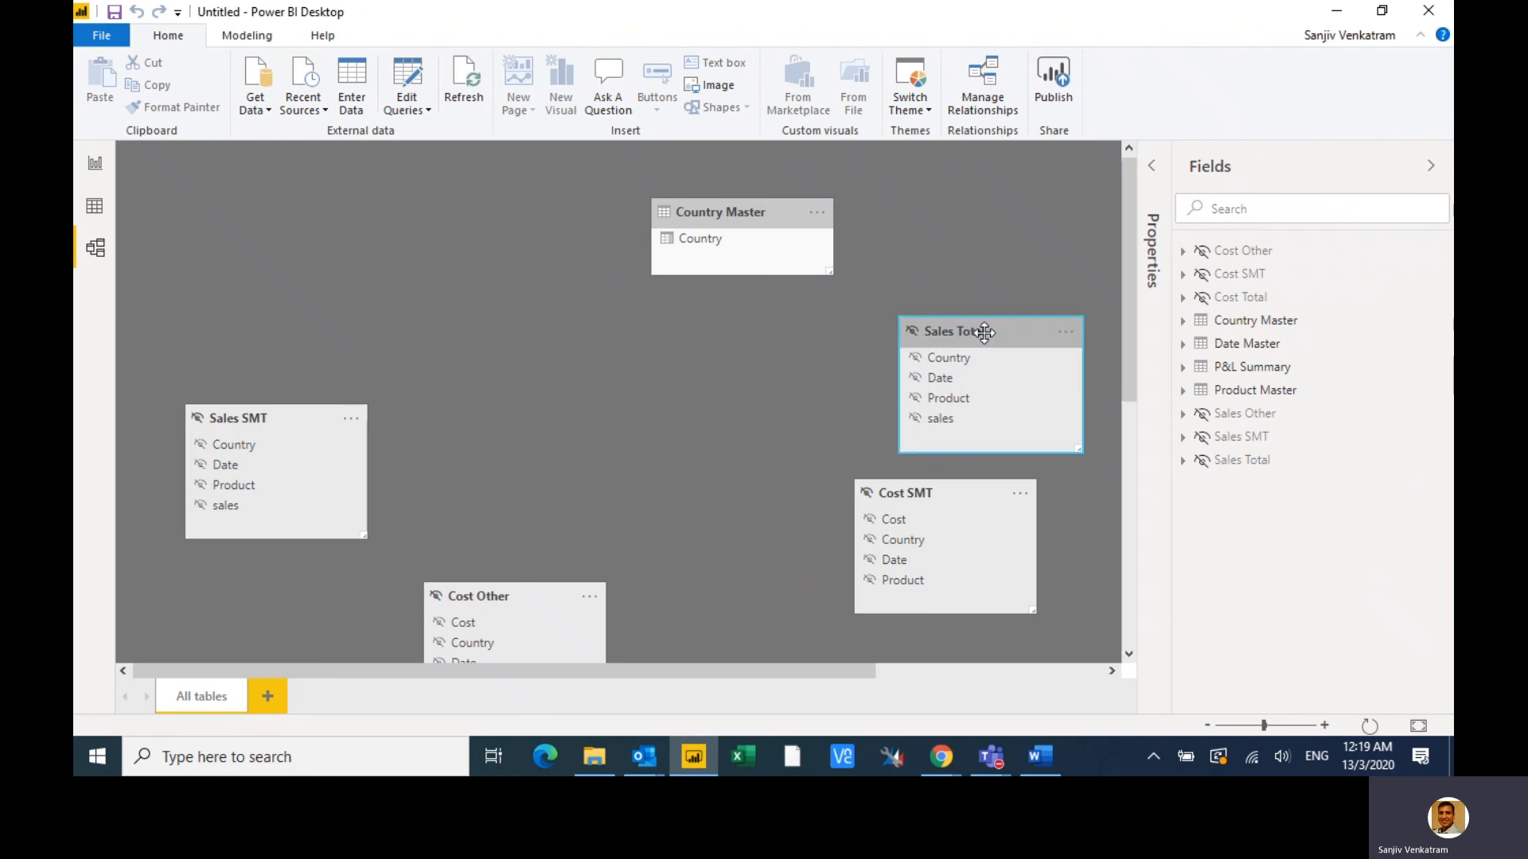
drag(247, 422, 982, 207)
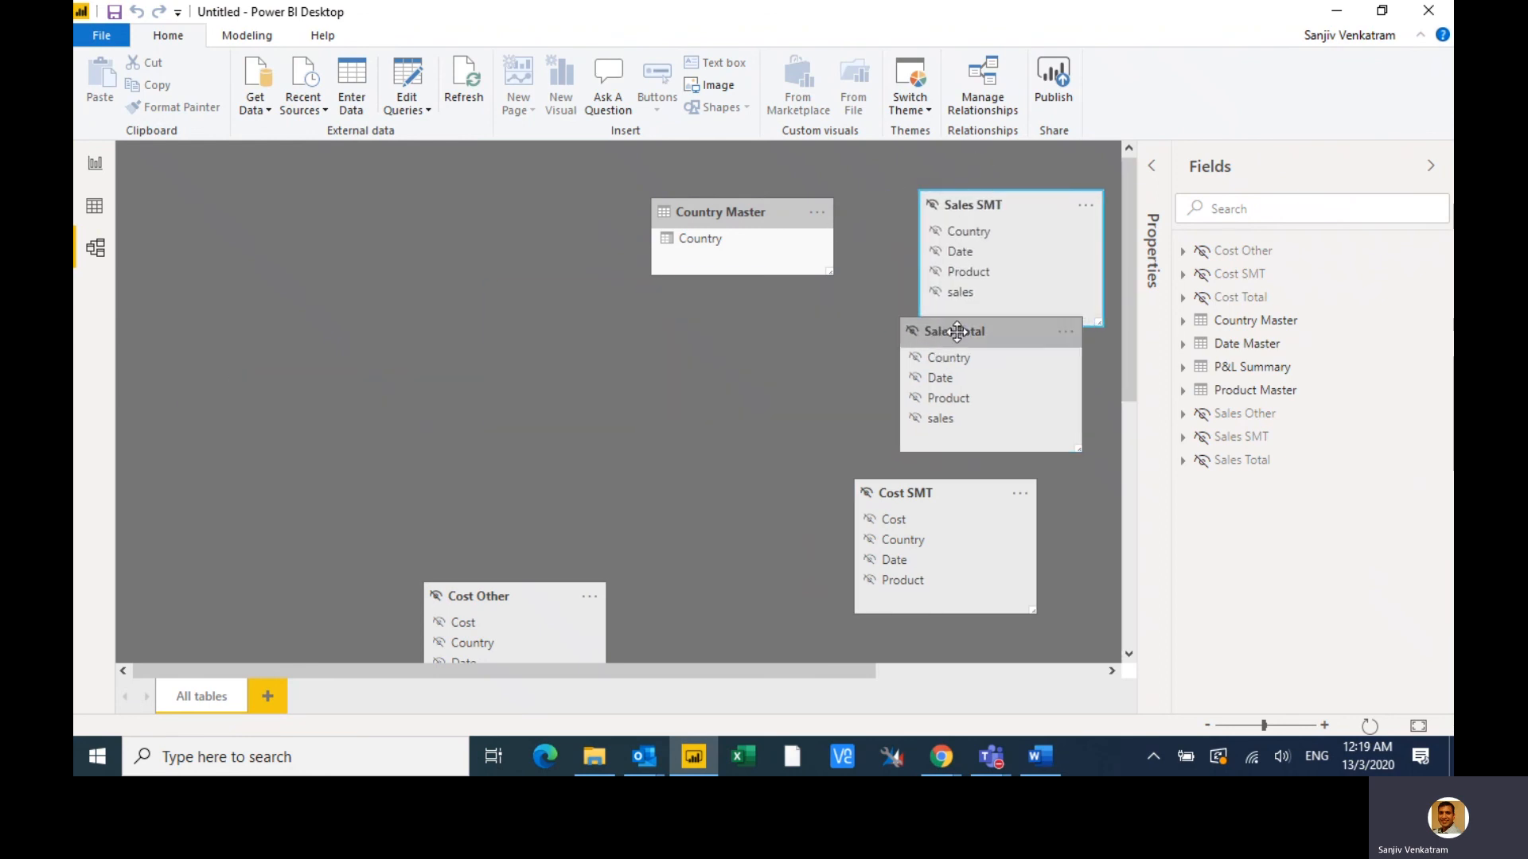
drag(954, 333, 987, 362)
drag(889, 492, 966, 519)
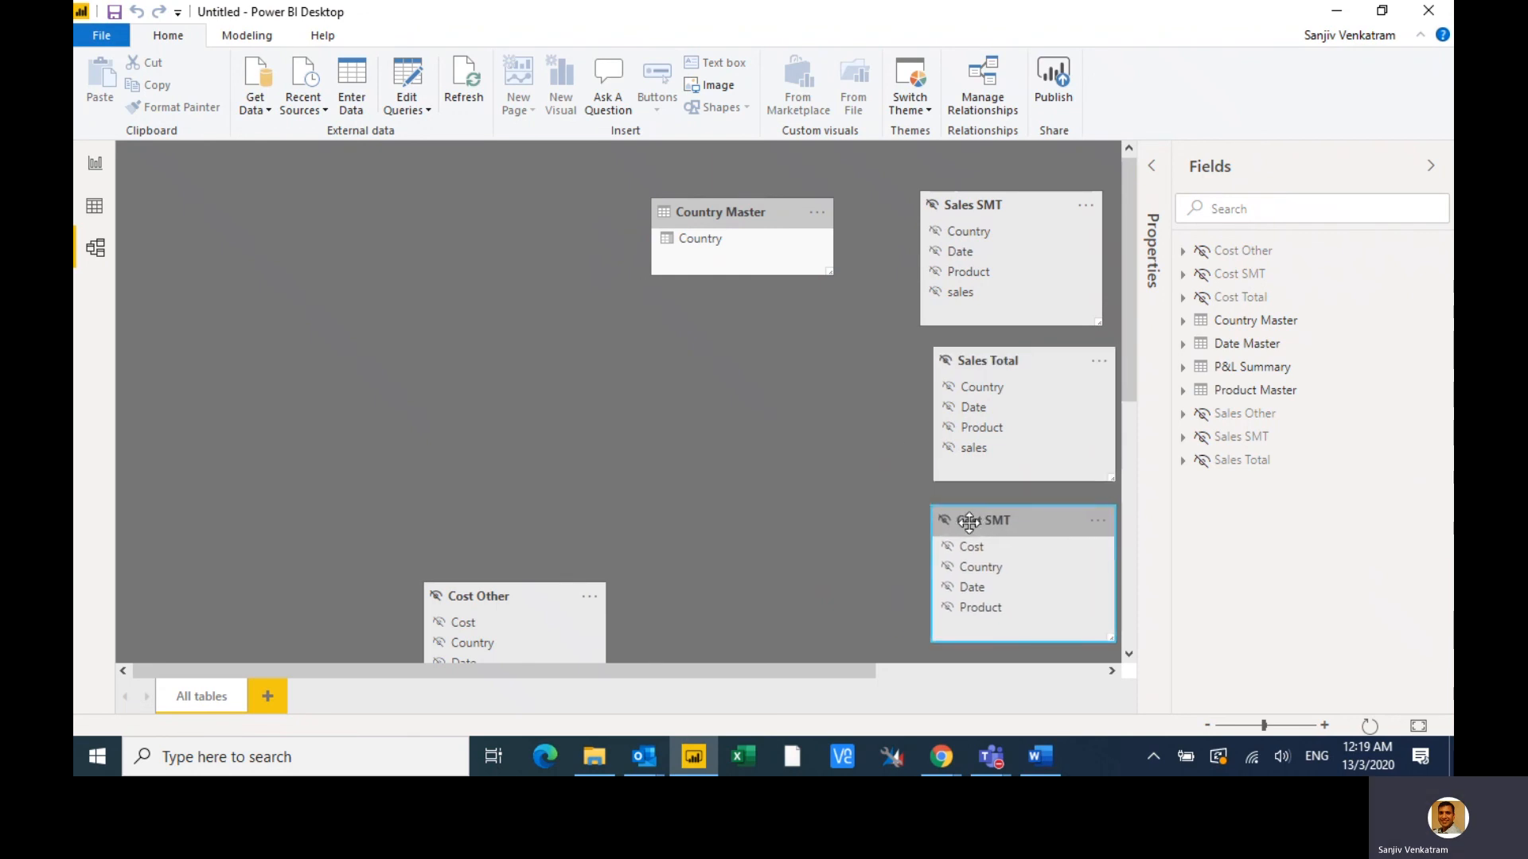
- Place Date Master left of Country Master in the model diagram, with P&L Summary between and below them and Product Master under P&L Summary
click(1420, 726)
click(705, 379)
drag(705, 379, 215, 175)
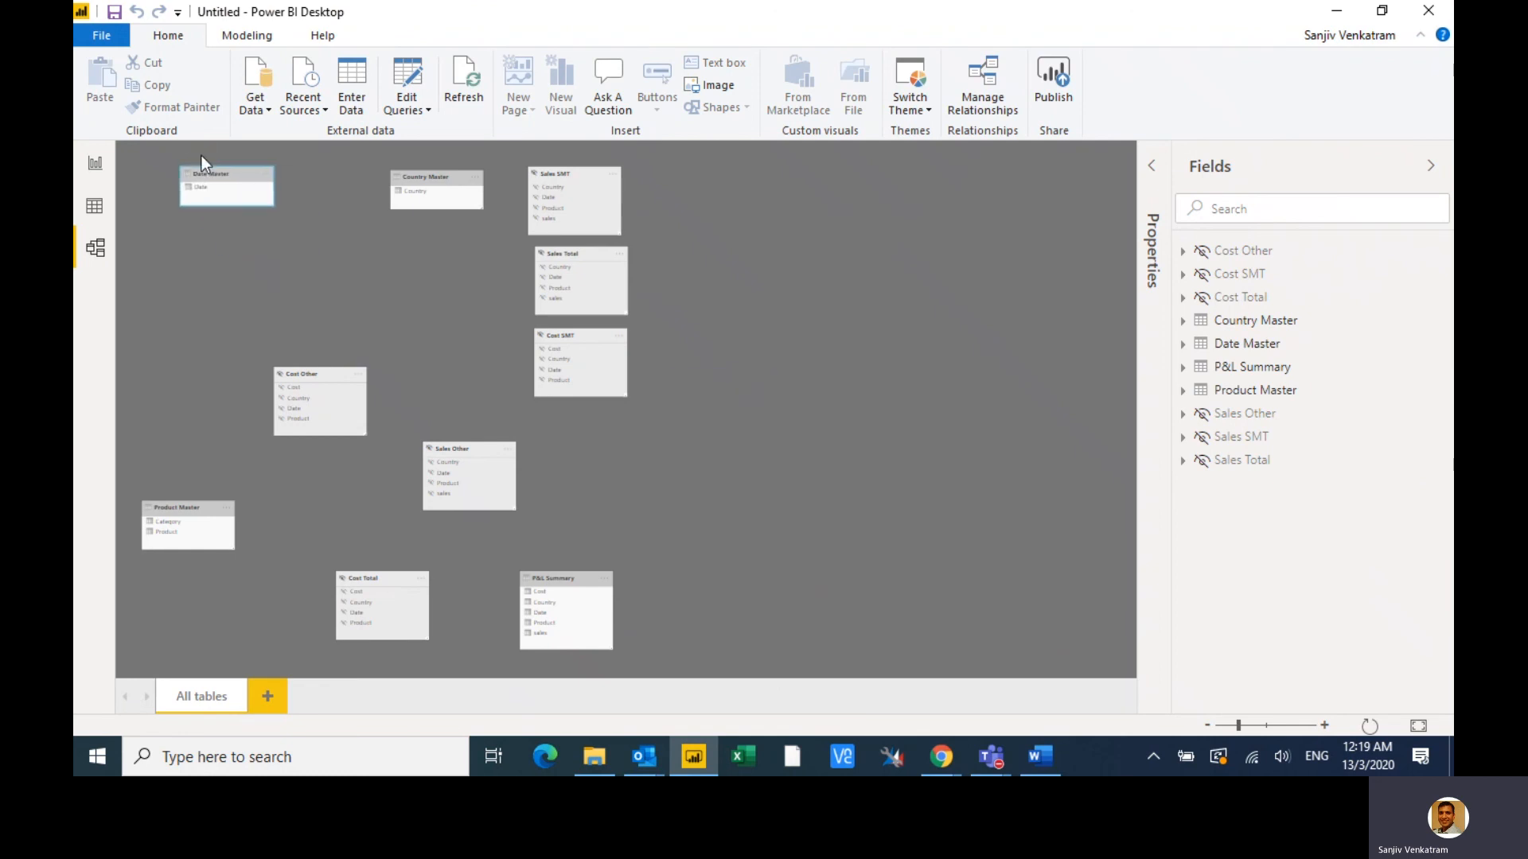
drag(549, 579, 324, 242)
click(188, 508)
drag(188, 508, 430, 353)
- Stack the hidden Cost Other, Cost Total and Sales Other tables below Cost SMT in the model diagram
drag(305, 374, 587, 445)
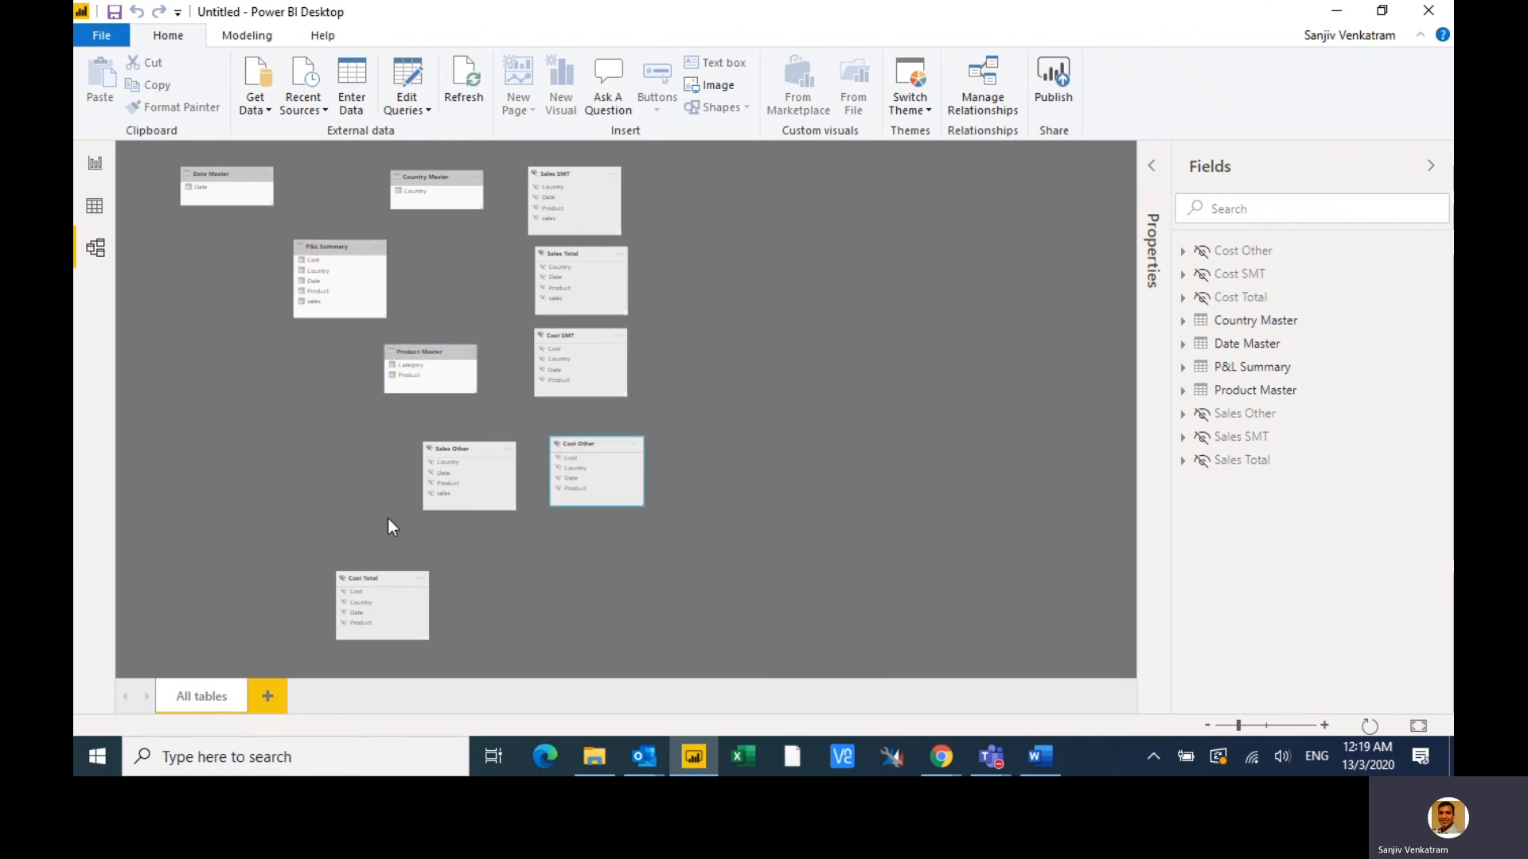
drag(374, 578, 616, 521)
click(482, 452)
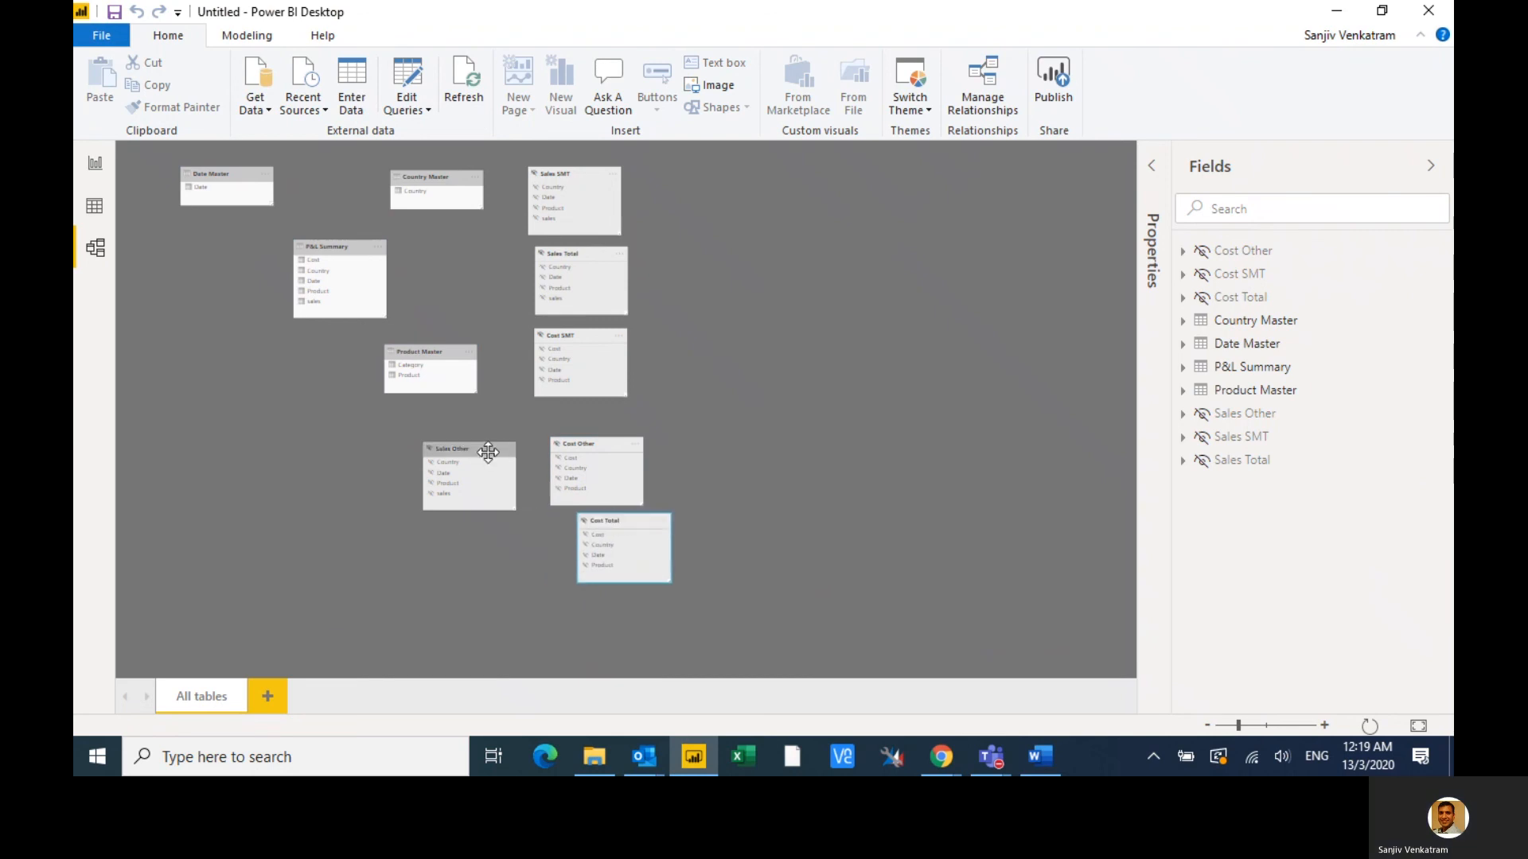
drag(482, 452, 637, 619)
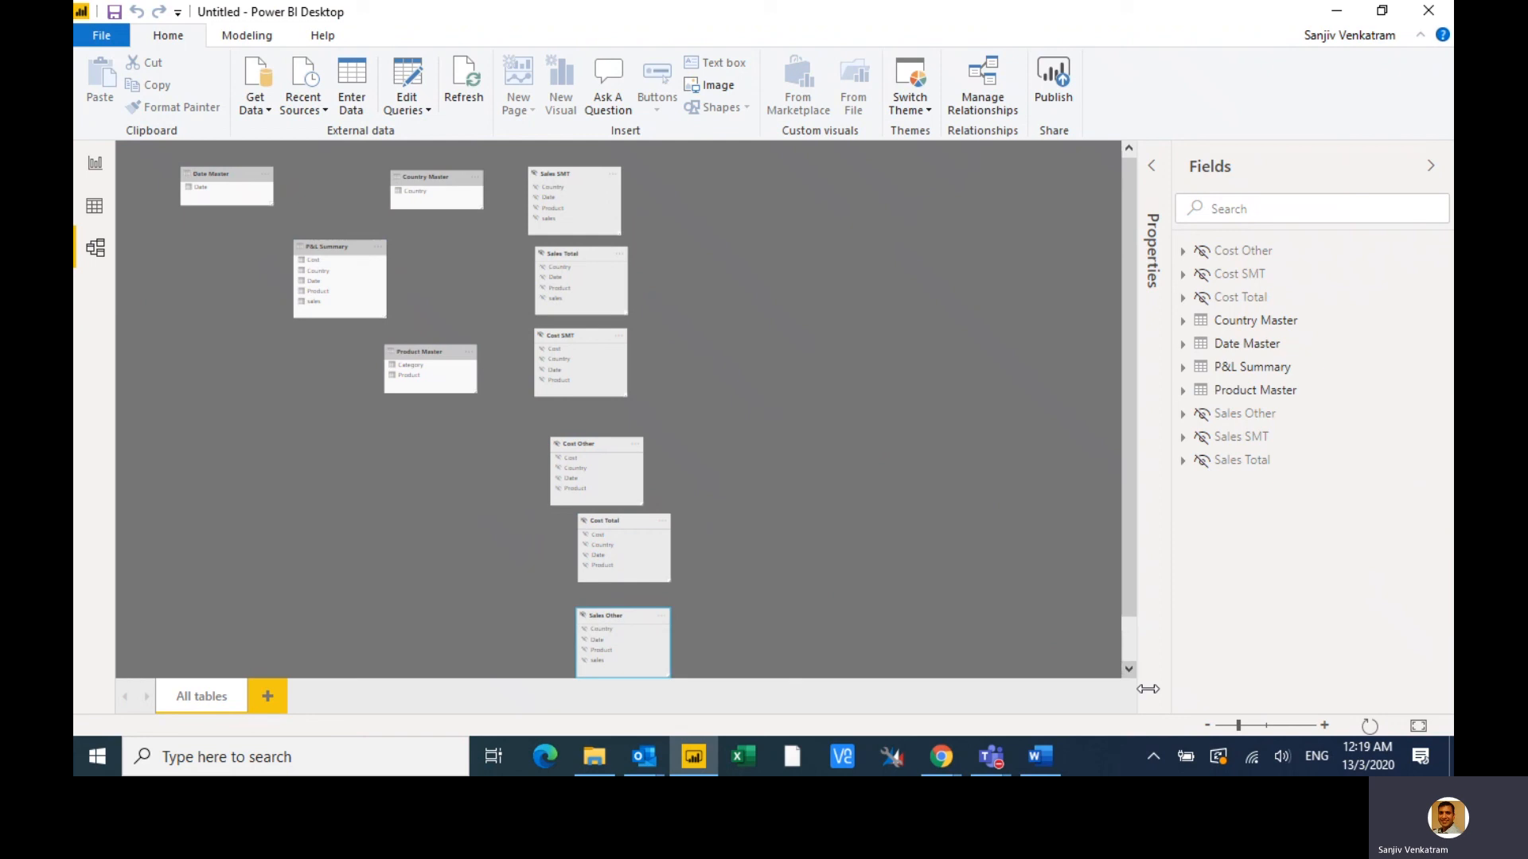
- Shift Product Master left so that it sits directly below P&L Summary in the model diagram
click(1268, 725)
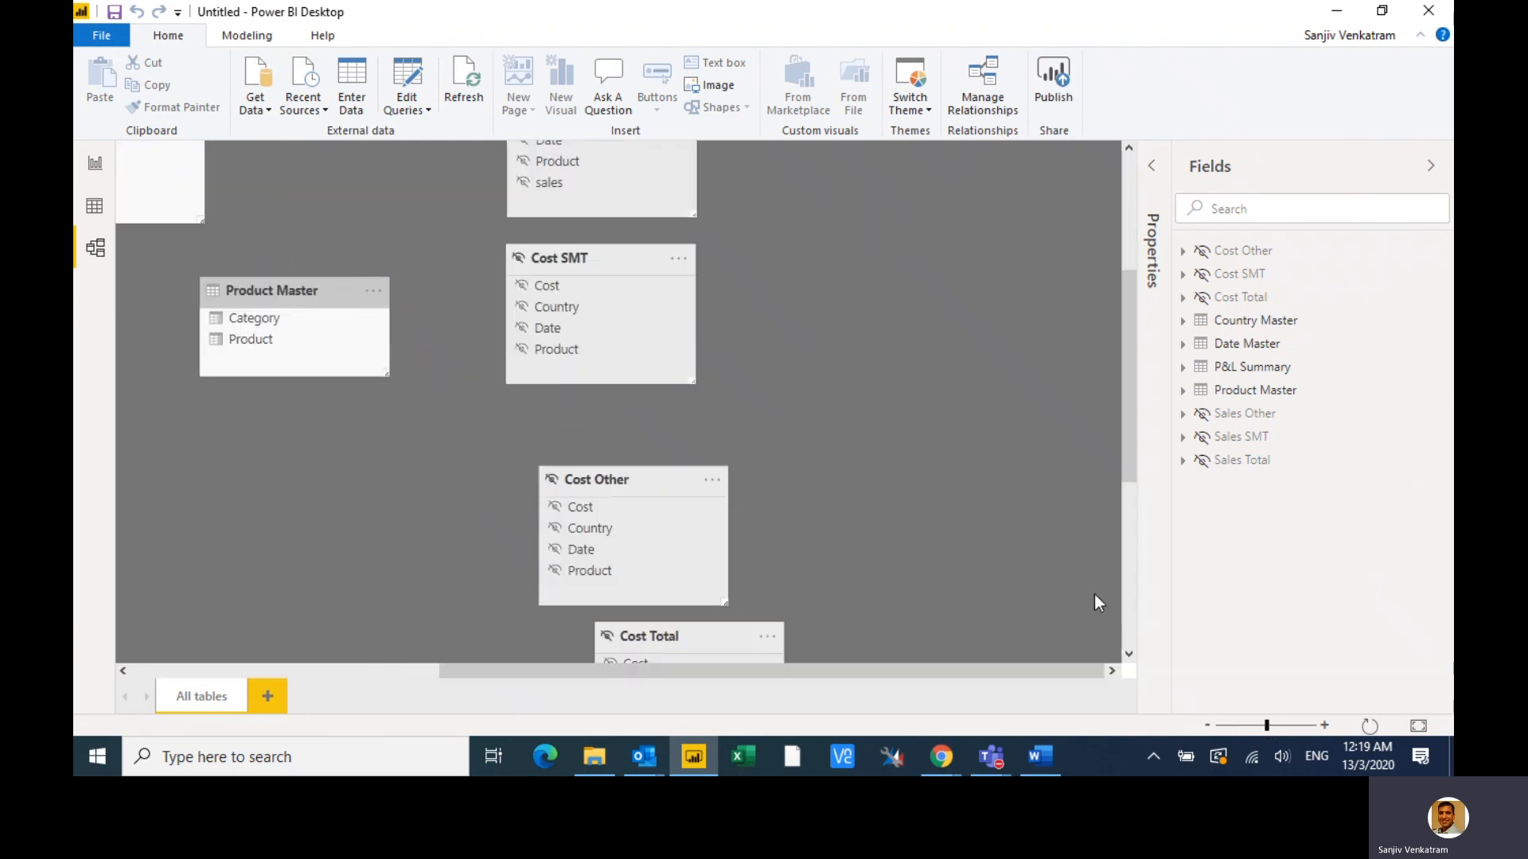
scroll(918, 490, up, 4)
scroll(918, 490, left, 5)
drag(692, 569, 434, 559)
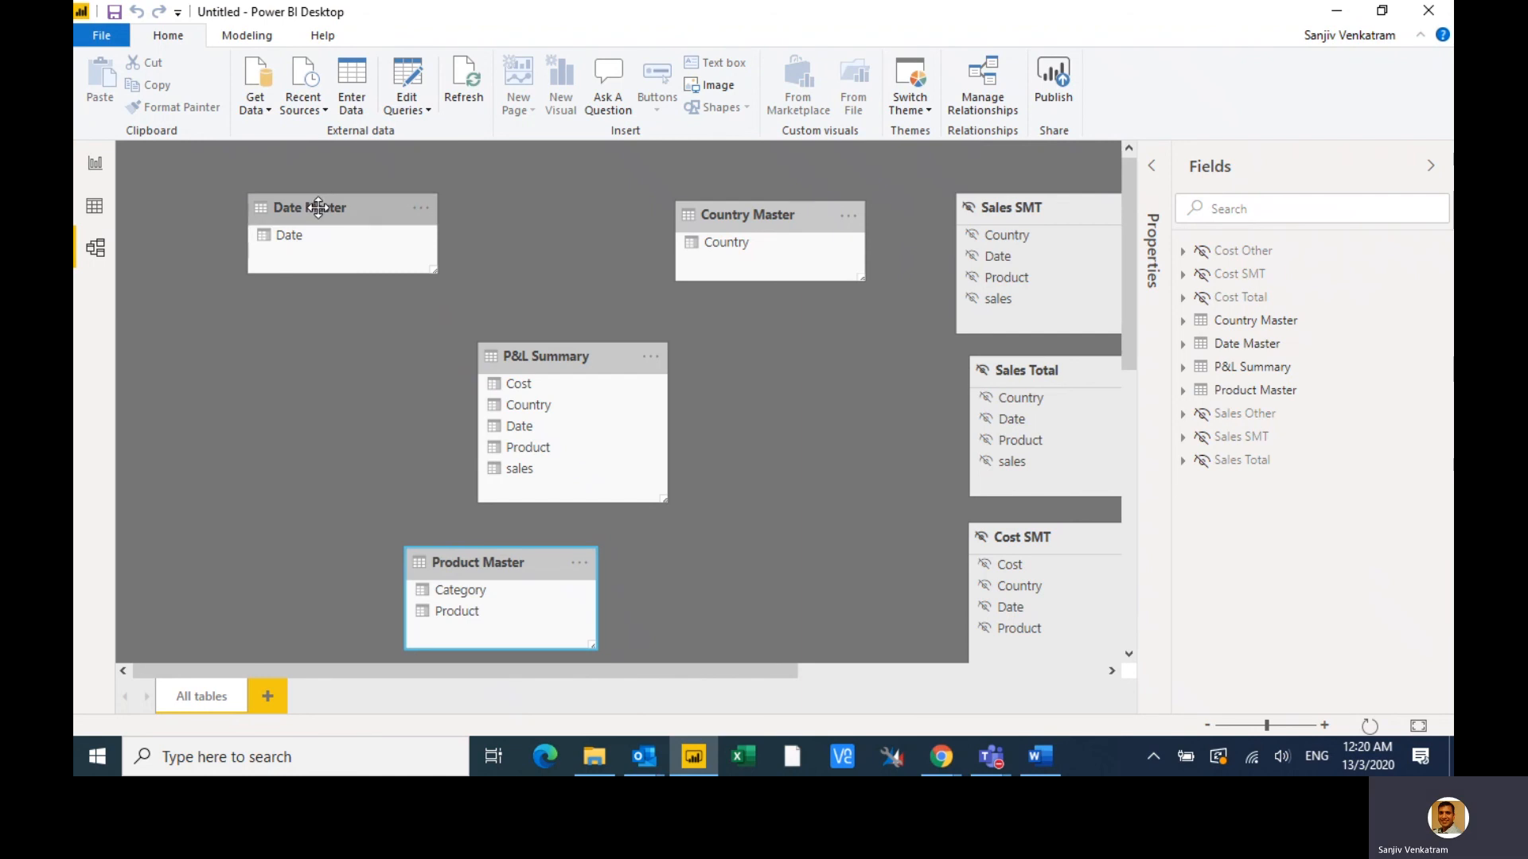
- Shift the Date Master, P&L Summary and Country Master tables further left in the model diagram
drag(314, 206, 234, 206)
drag(544, 344, 442, 330)
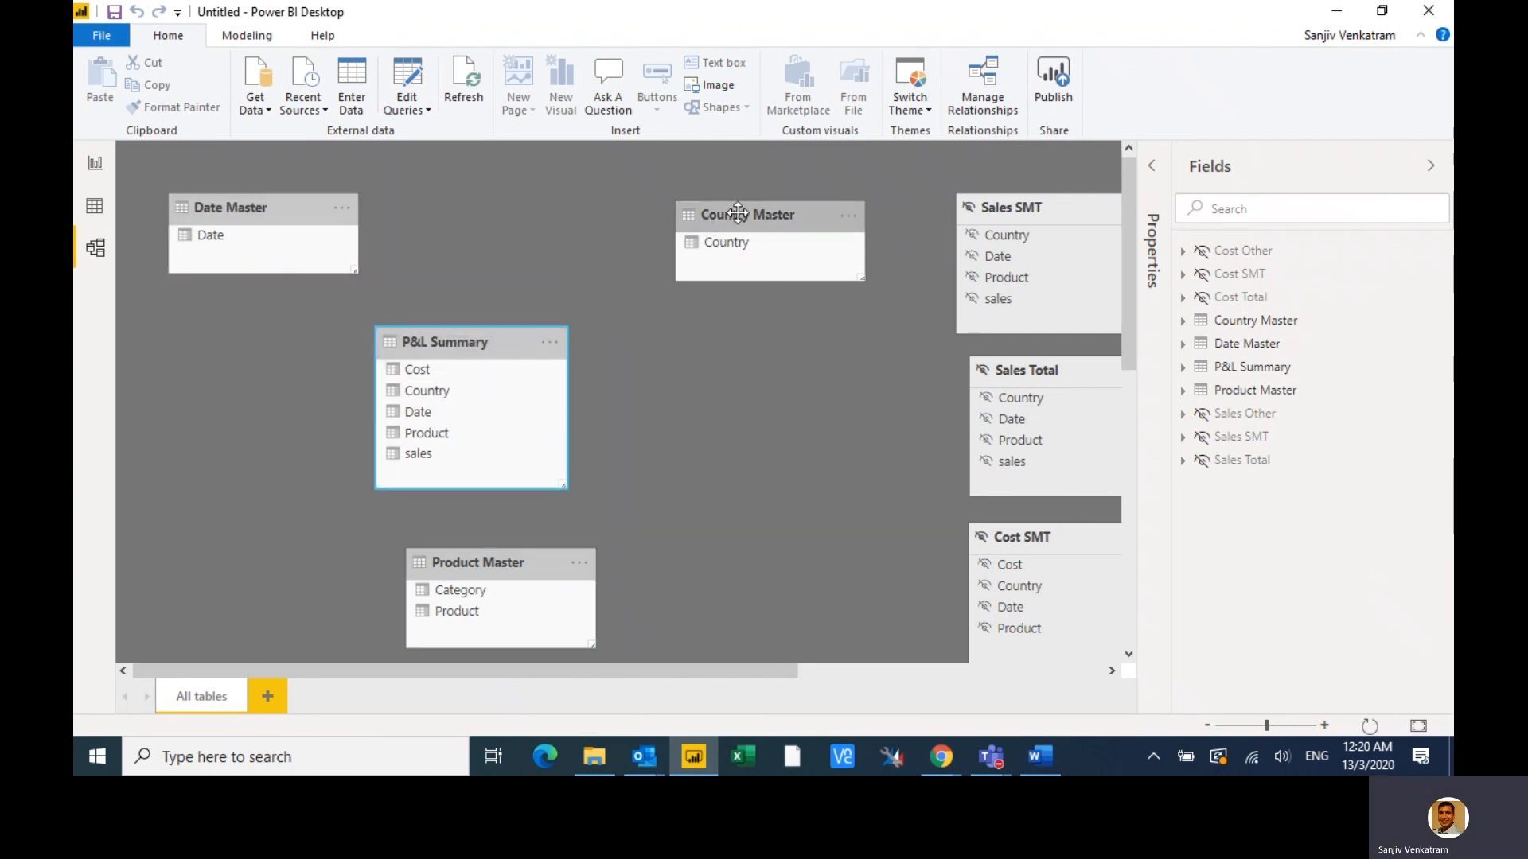
drag(738, 213, 634, 218)
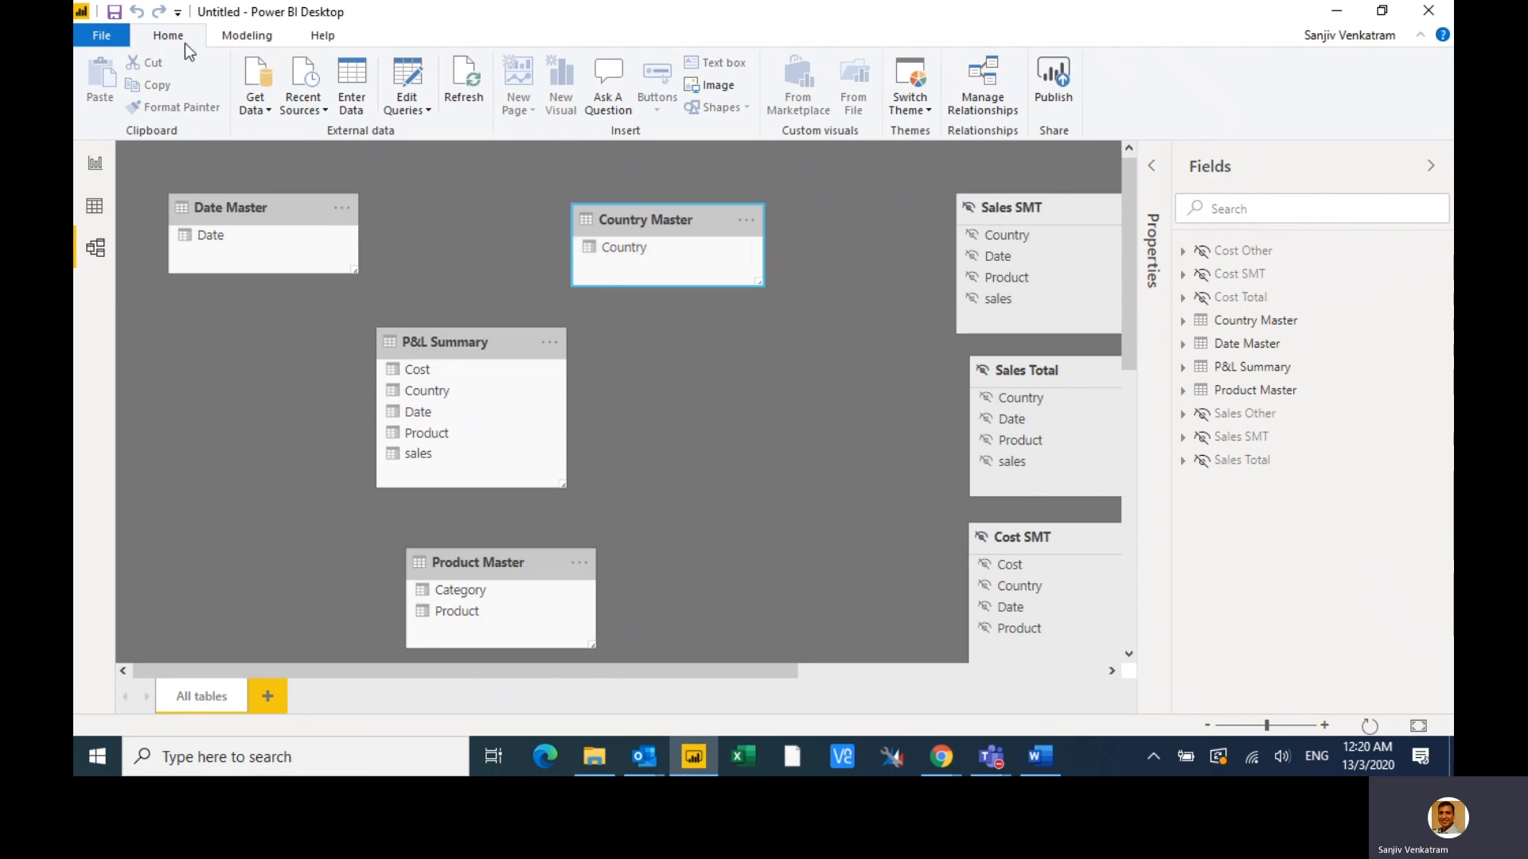
- In the Power Query Editor, duplicate the Country column of Country Master and rename the copy Region
click(404, 107)
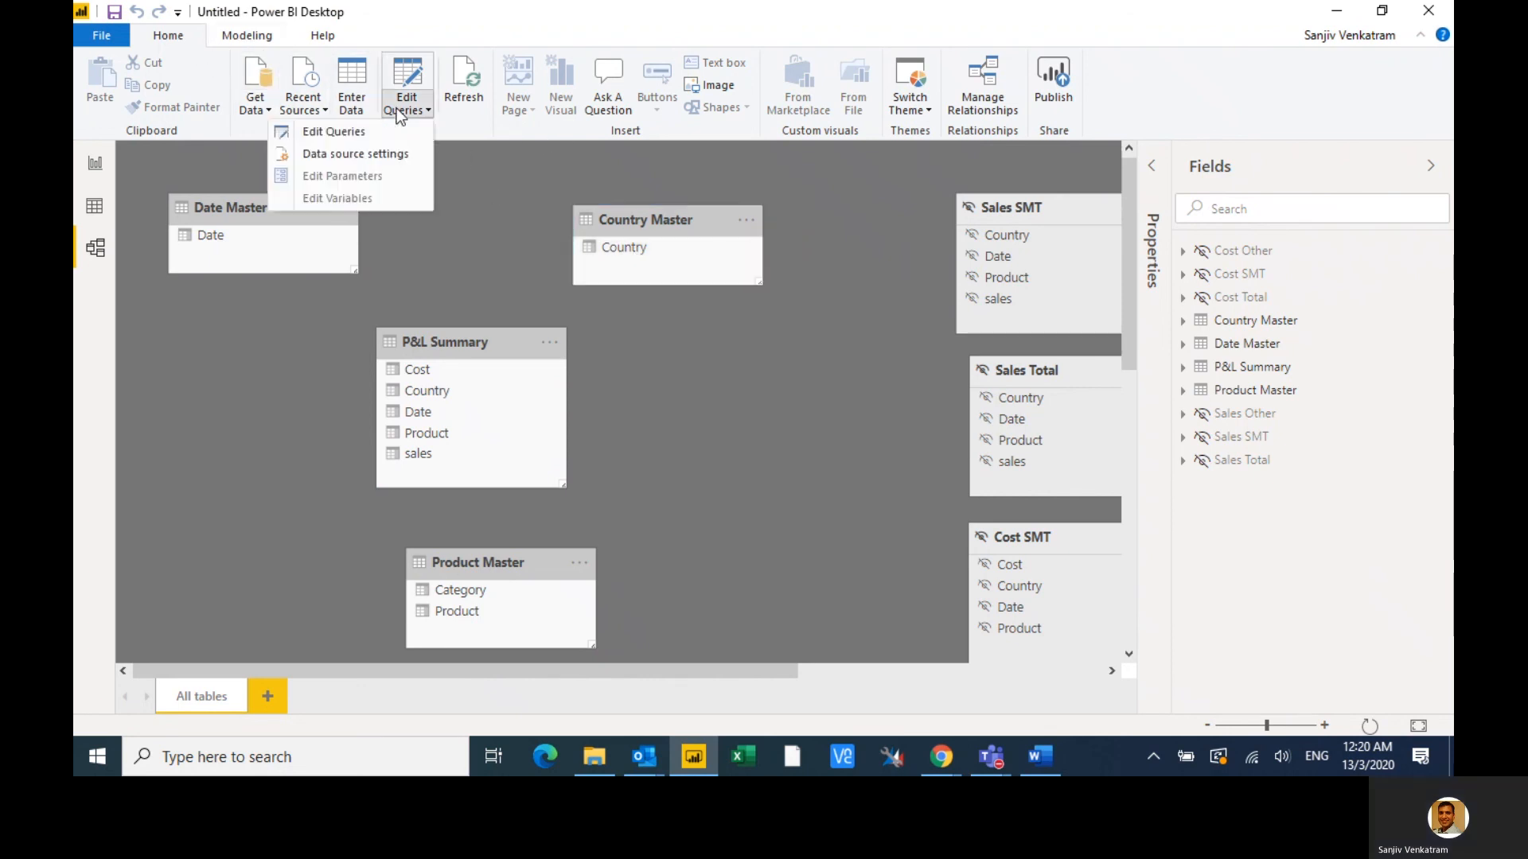
click(352, 133)
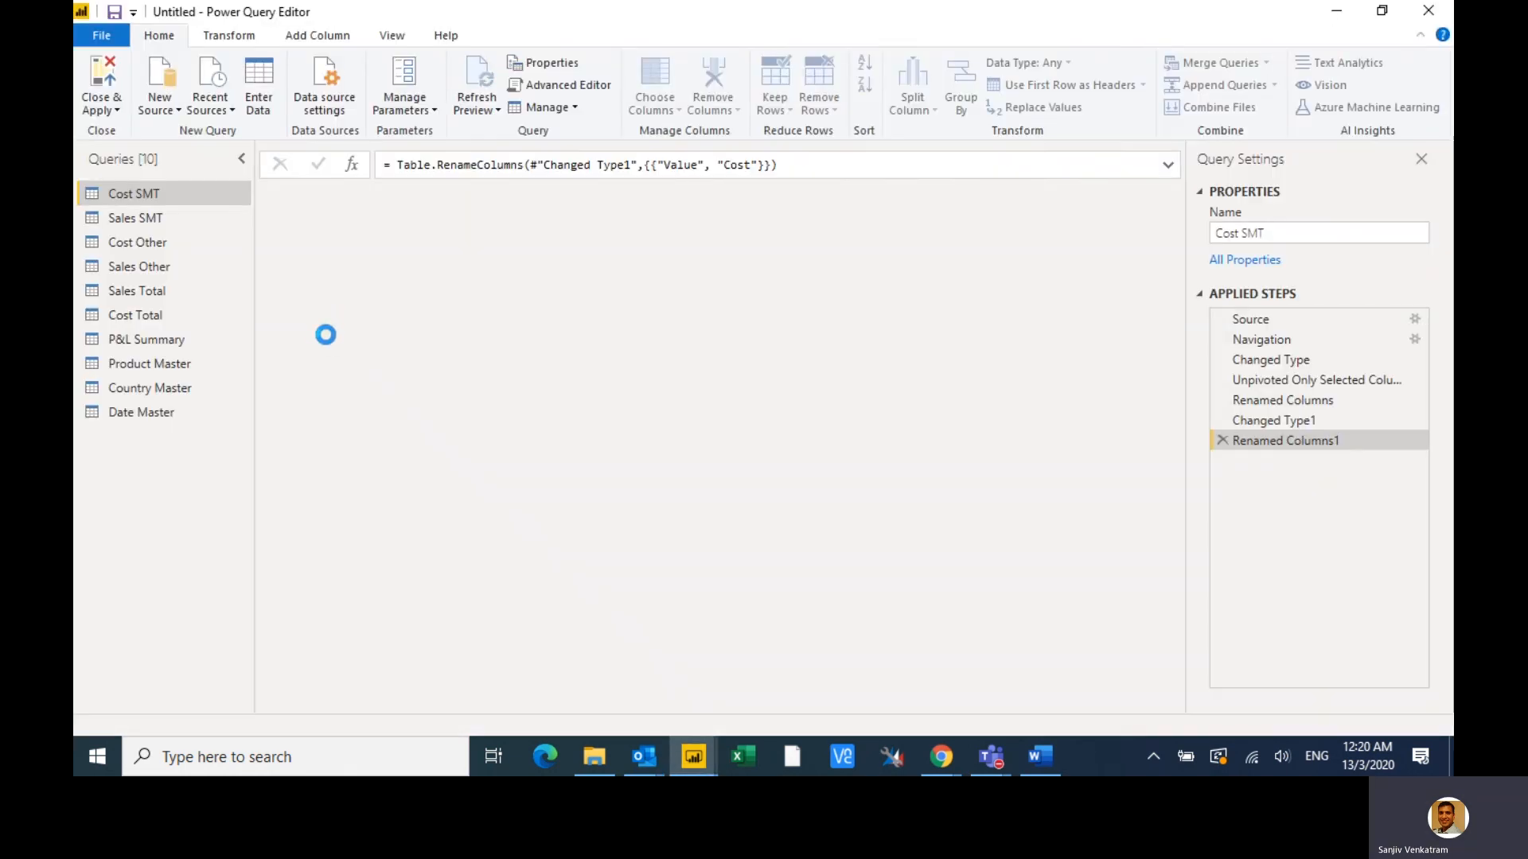
click(162, 390)
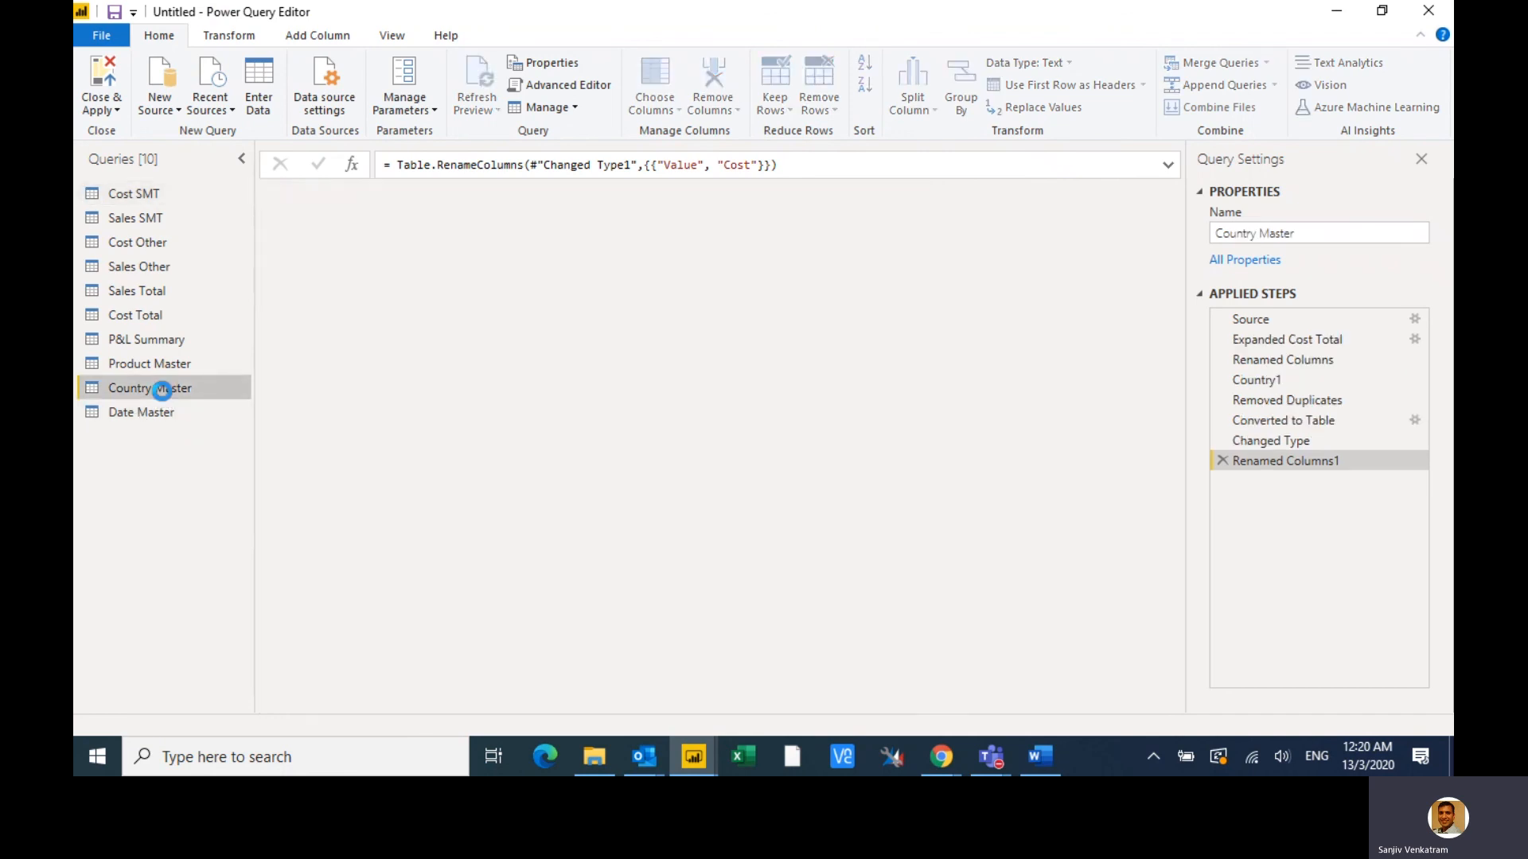
right_click(360, 203)
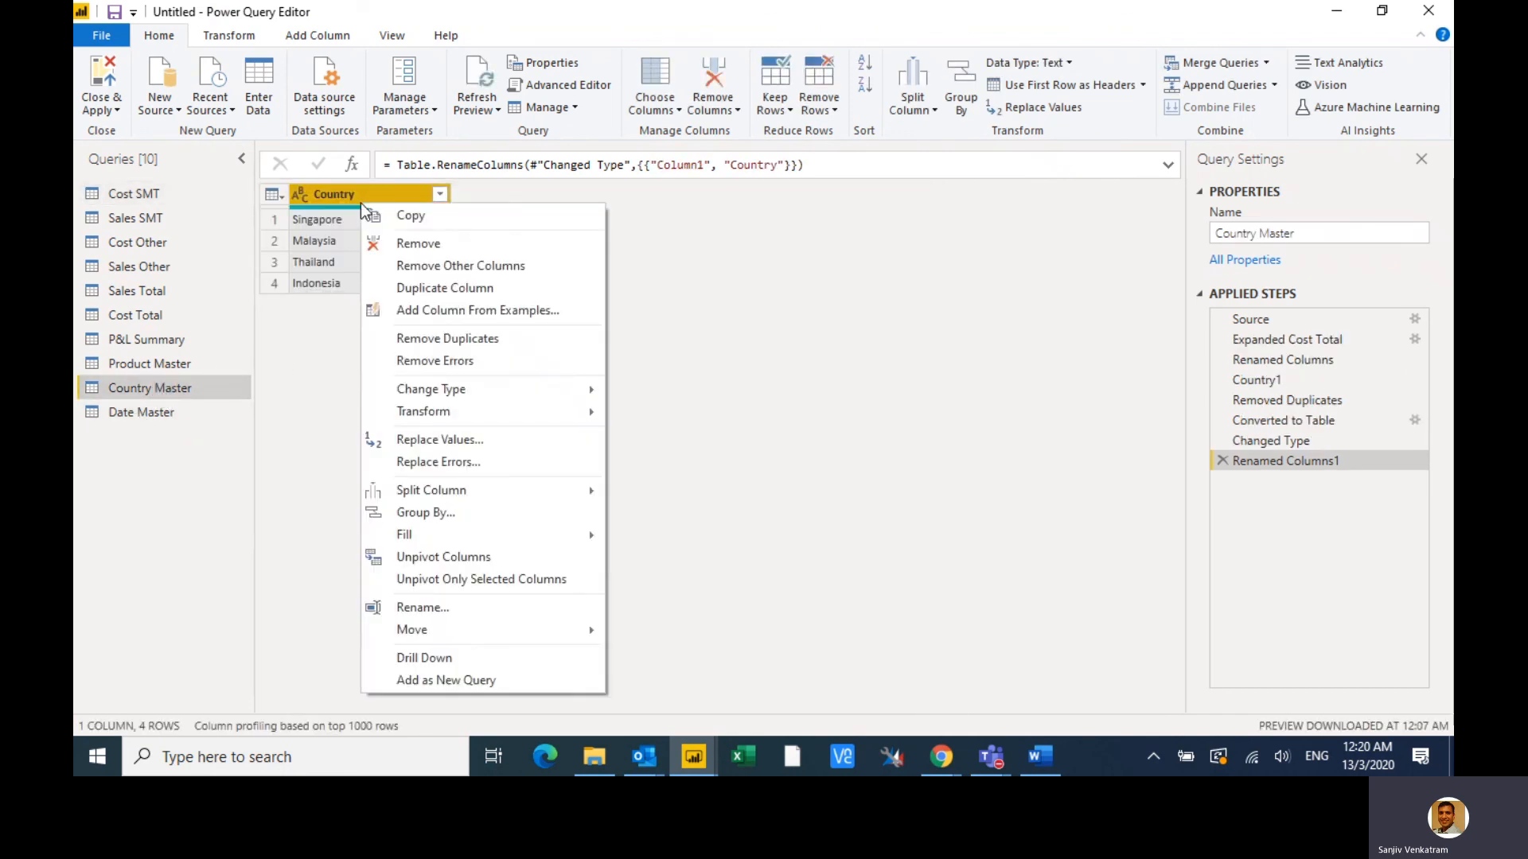
click(424, 288)
double_click(522, 197)
text(Reg)
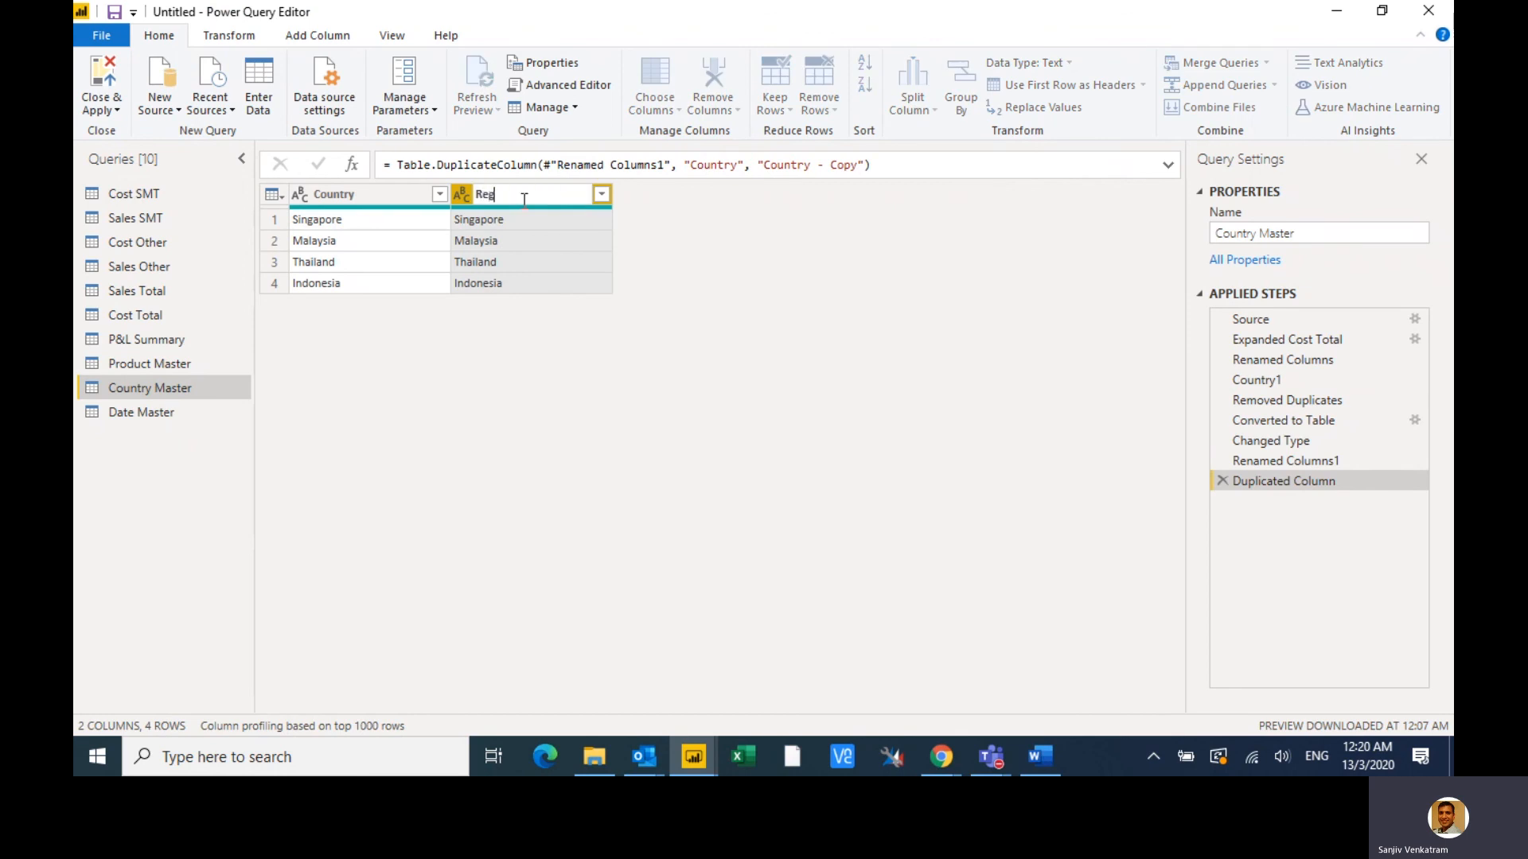
key(Return)
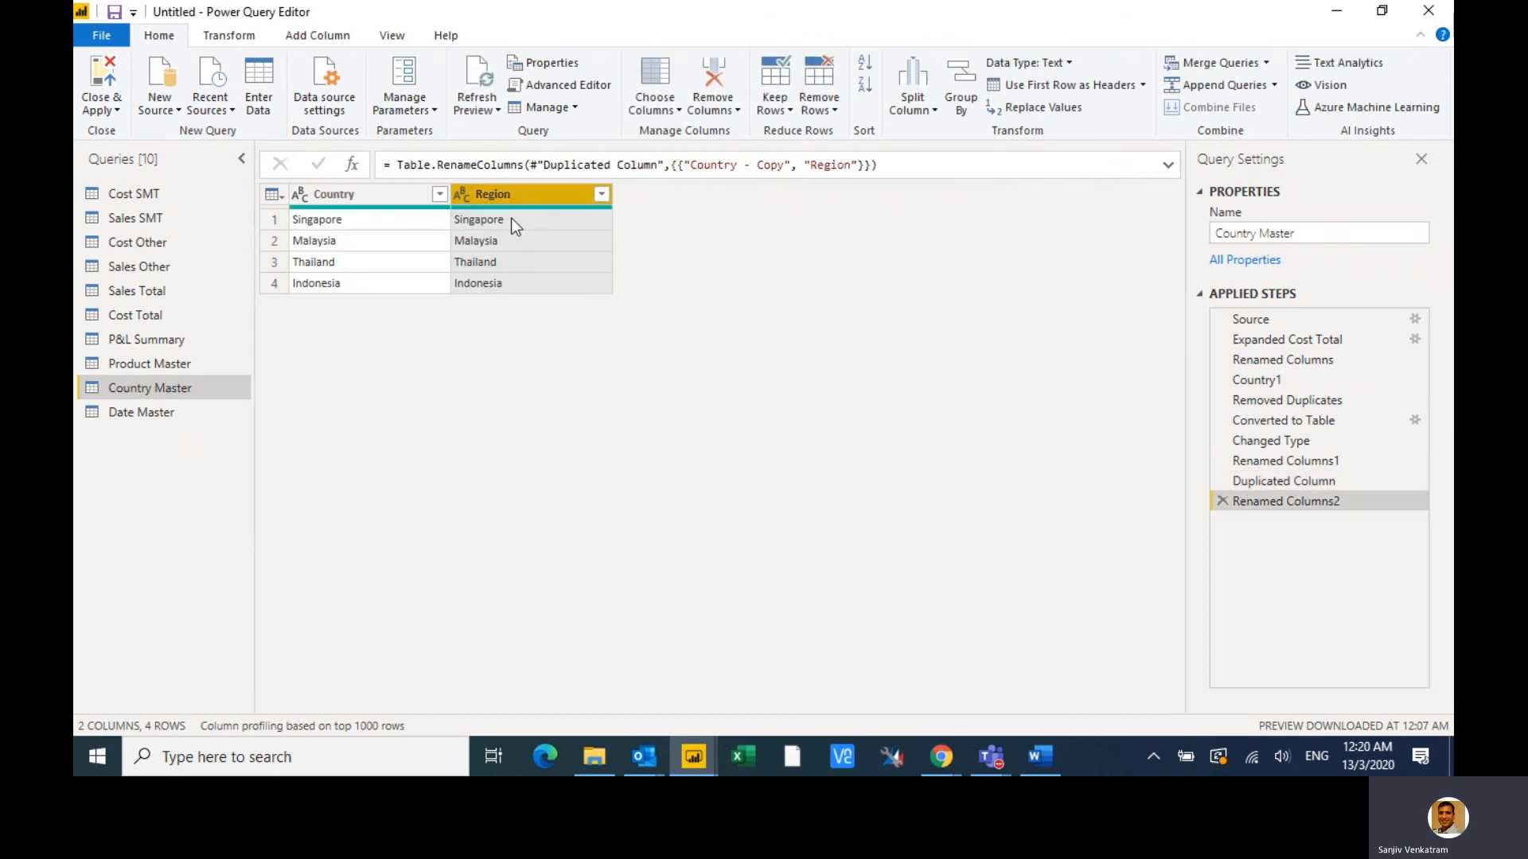
- Replace the values Singapore and Malaysia with ASEAN in the Region column of Country Master
click(511, 218)
click(512, 241)
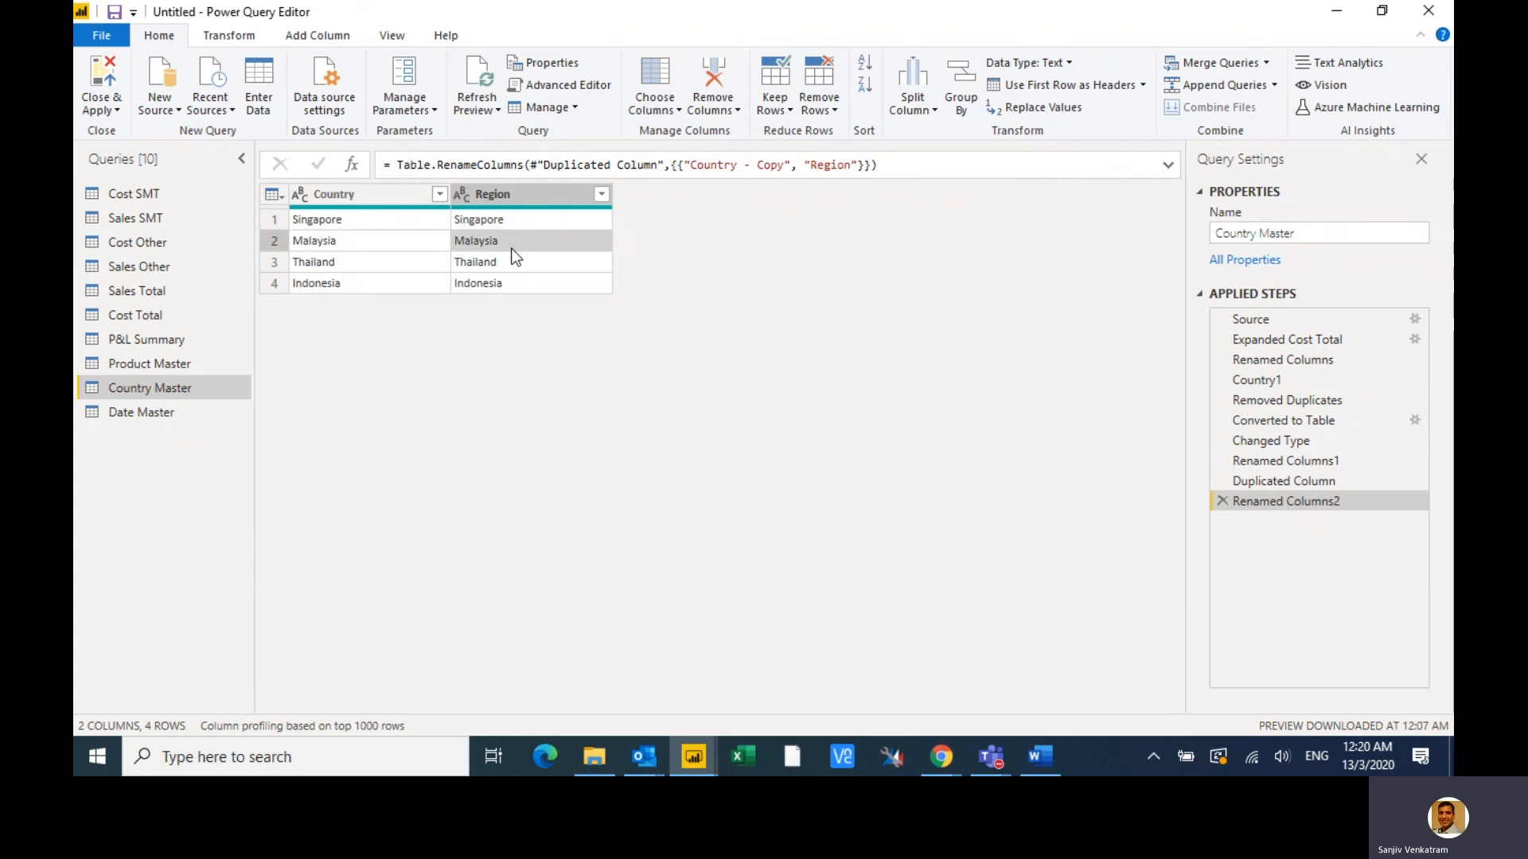
right_click(517, 222)
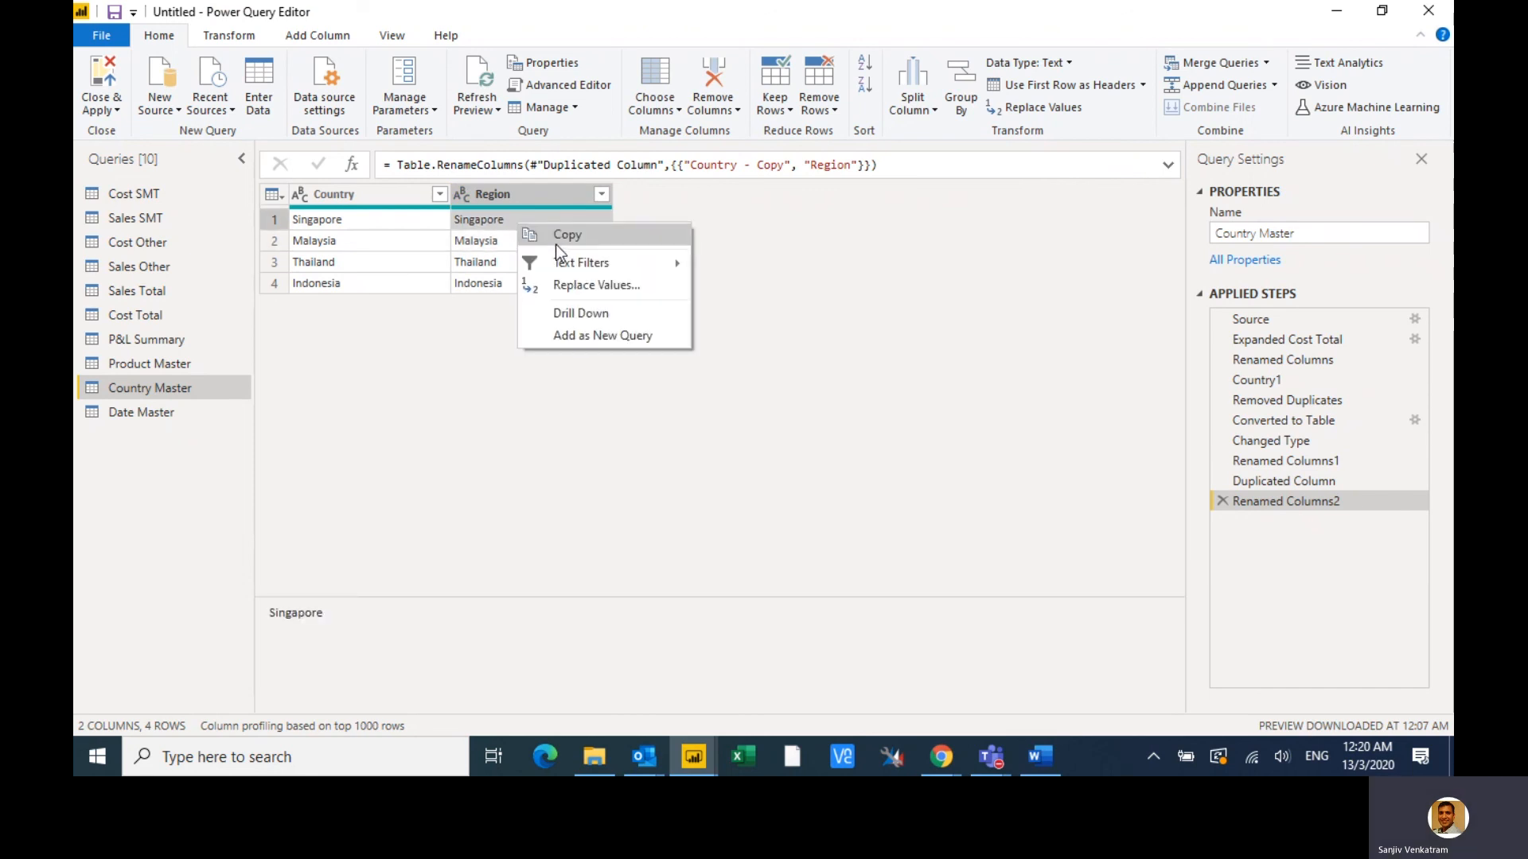
click(616, 288)
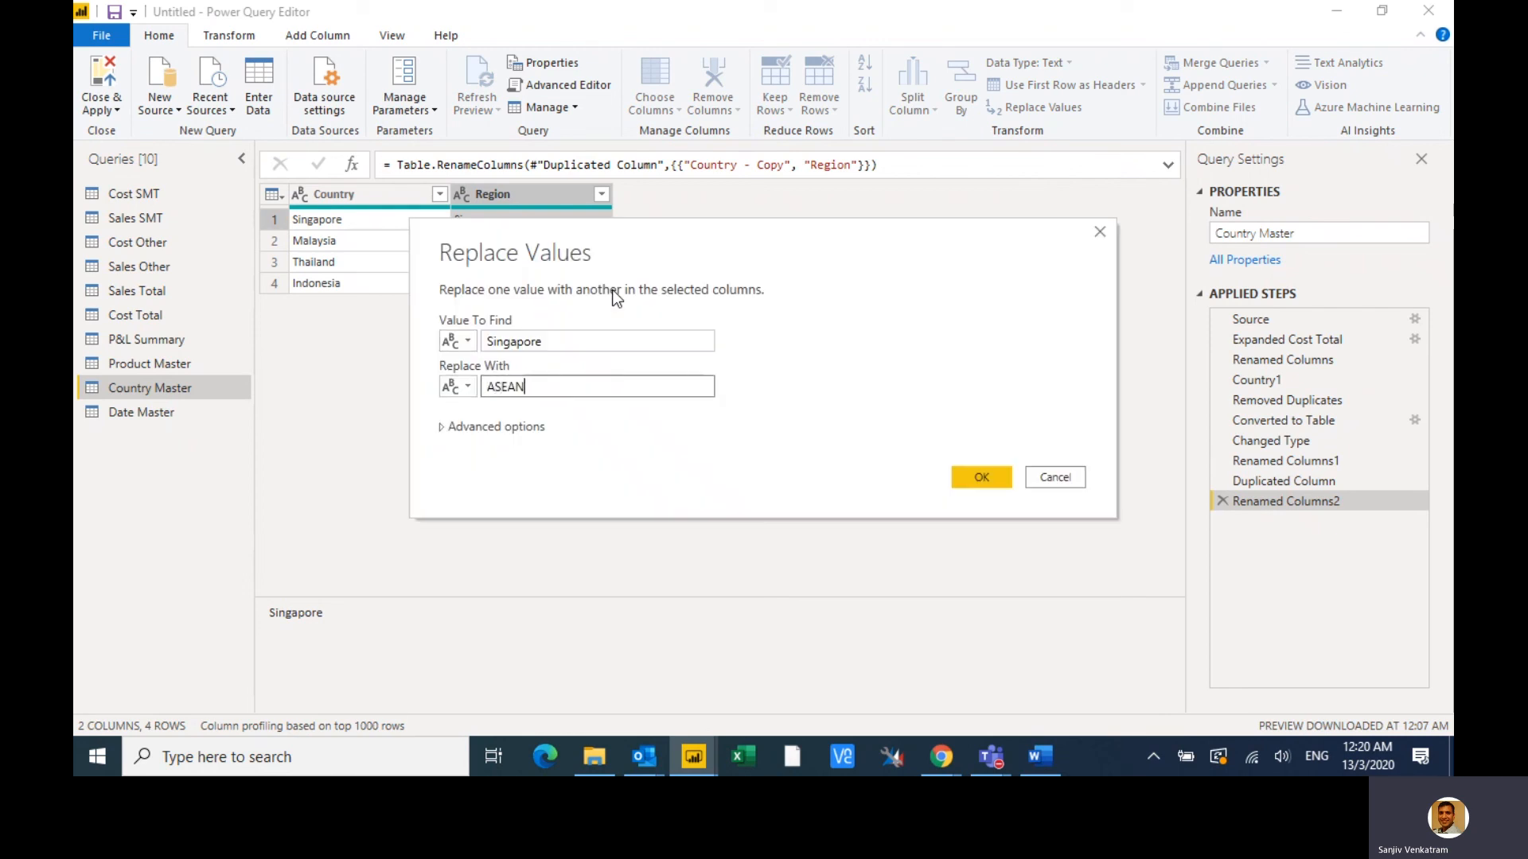
click(958, 475)
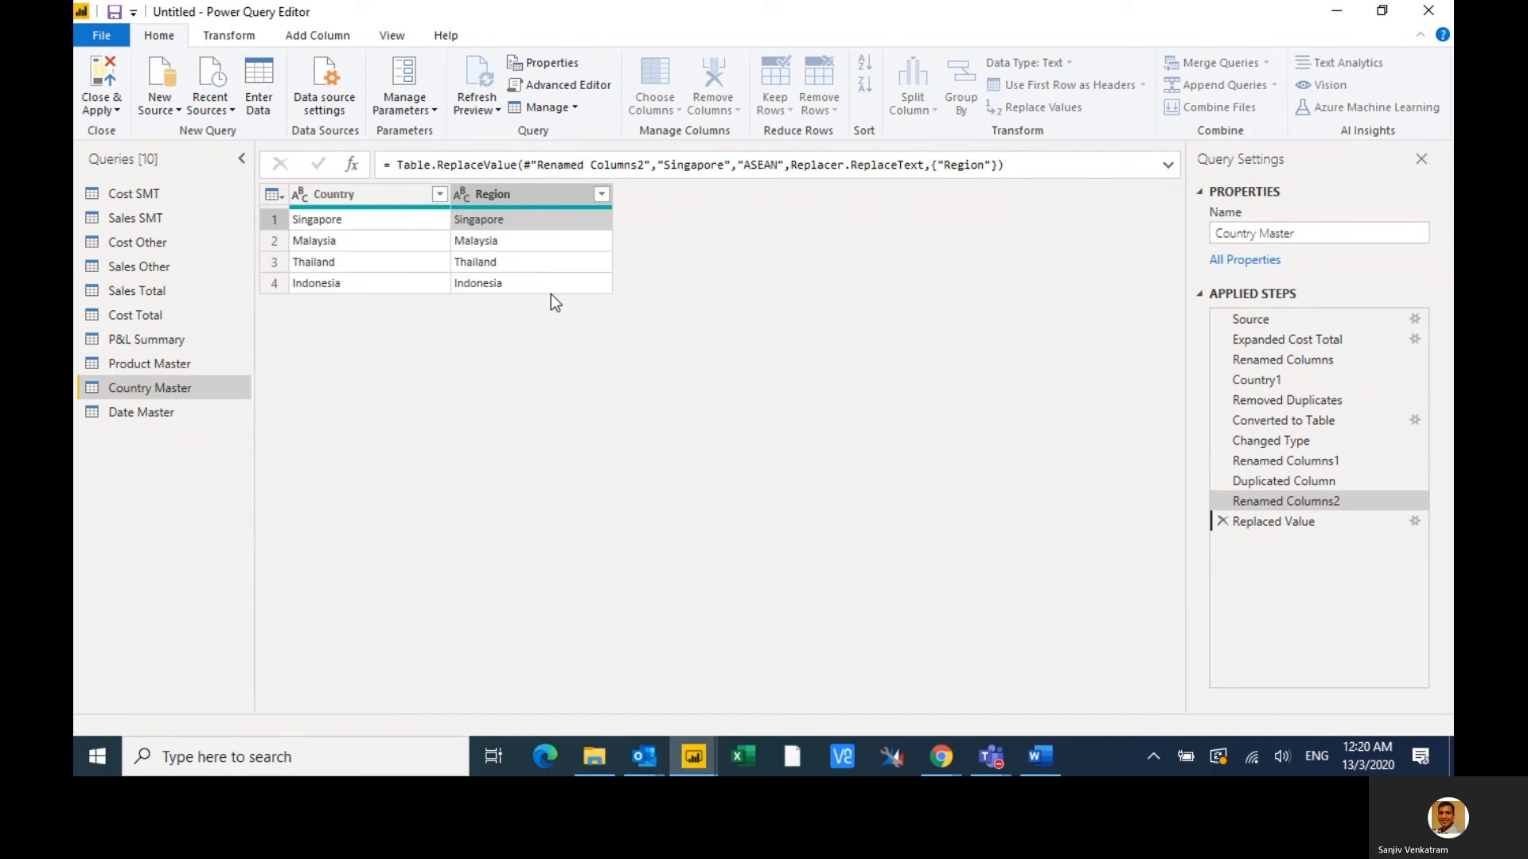
right_click(531, 247)
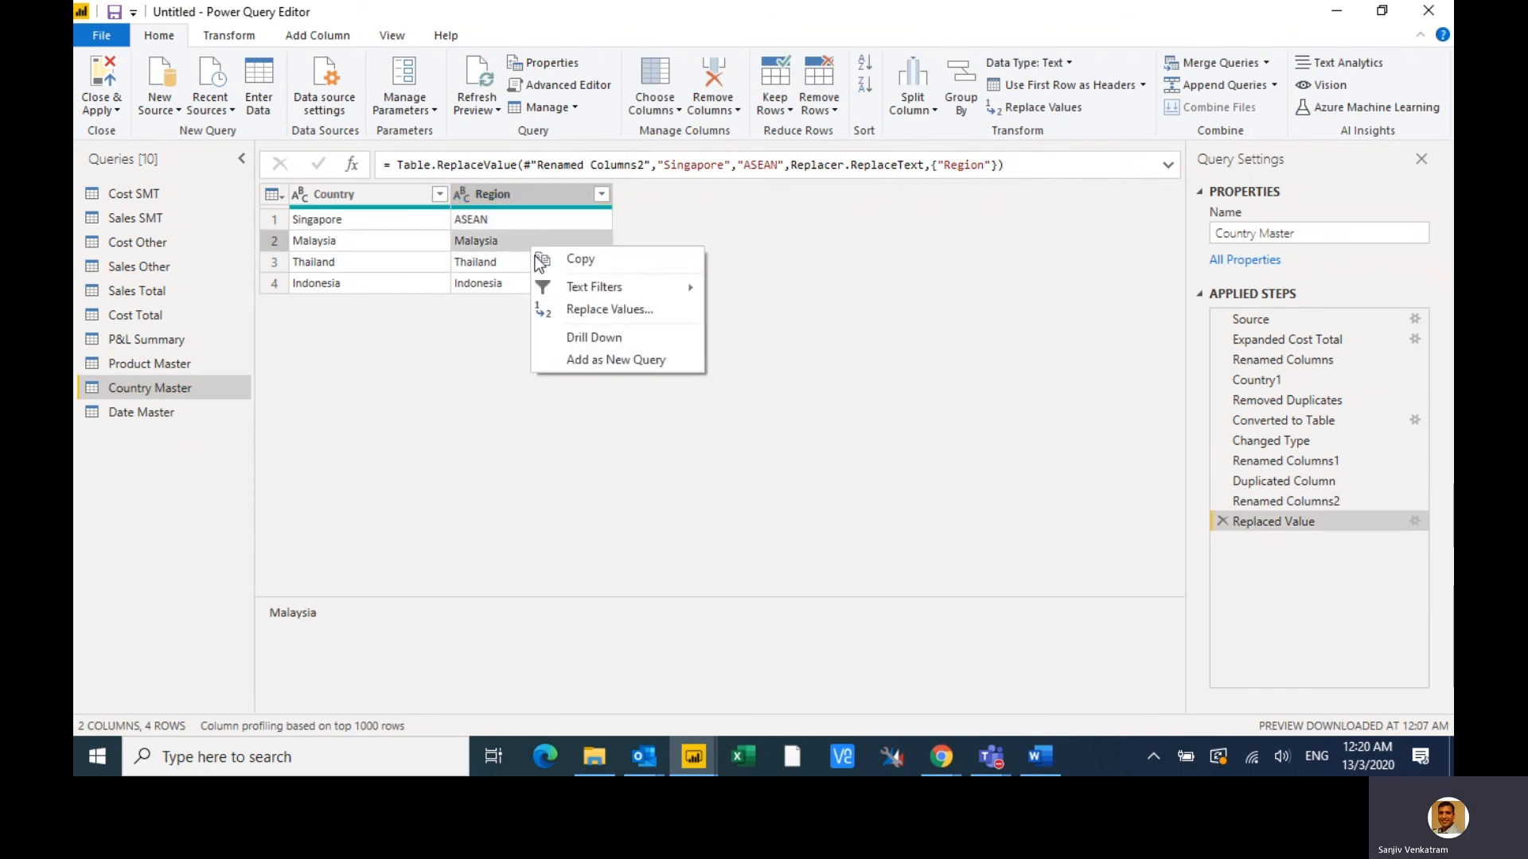
click(660, 315)
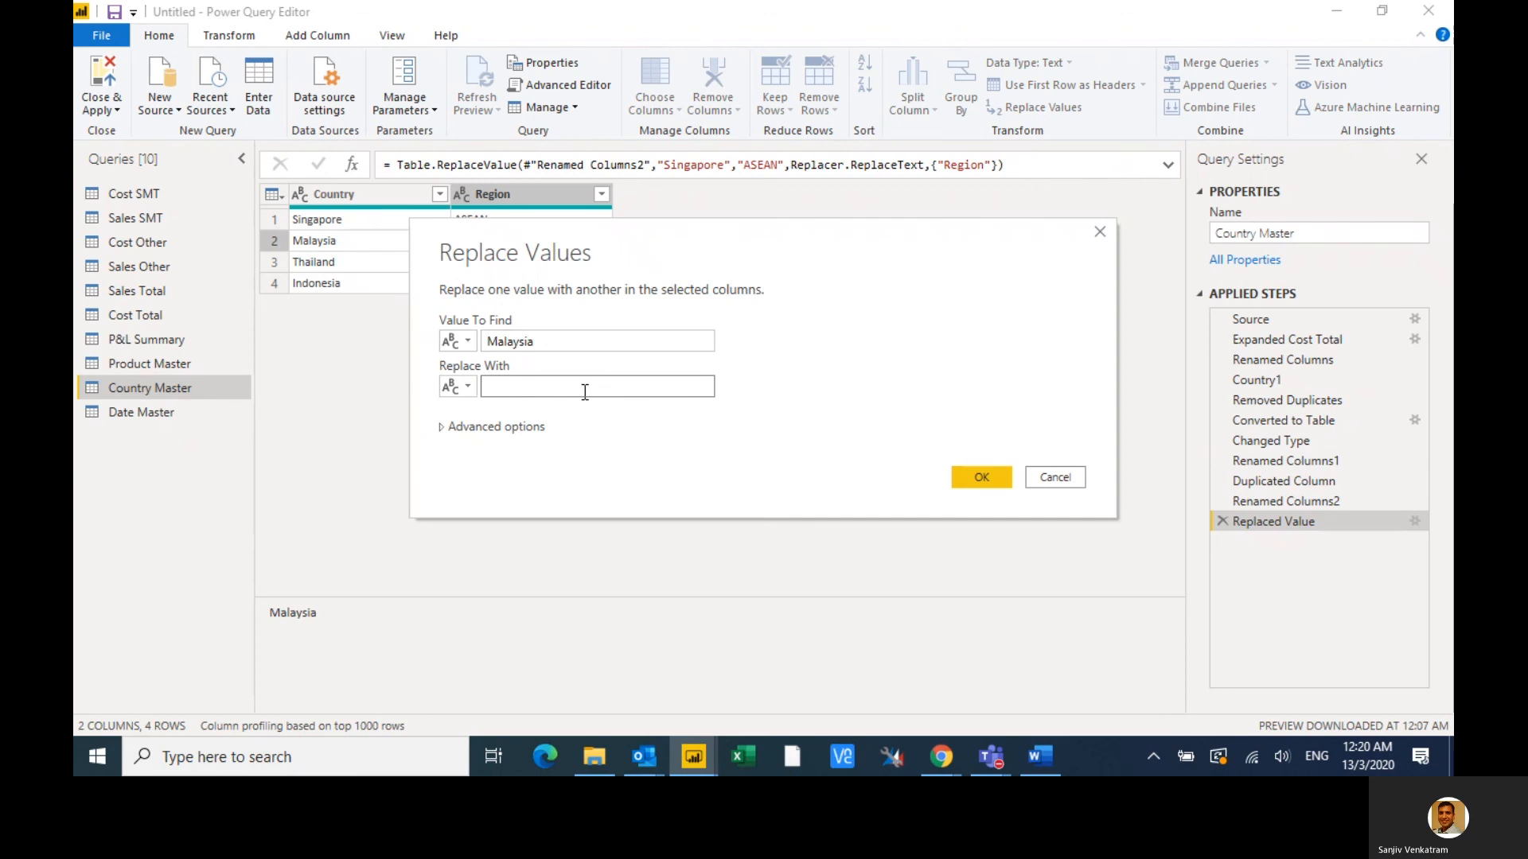
click(981, 476)
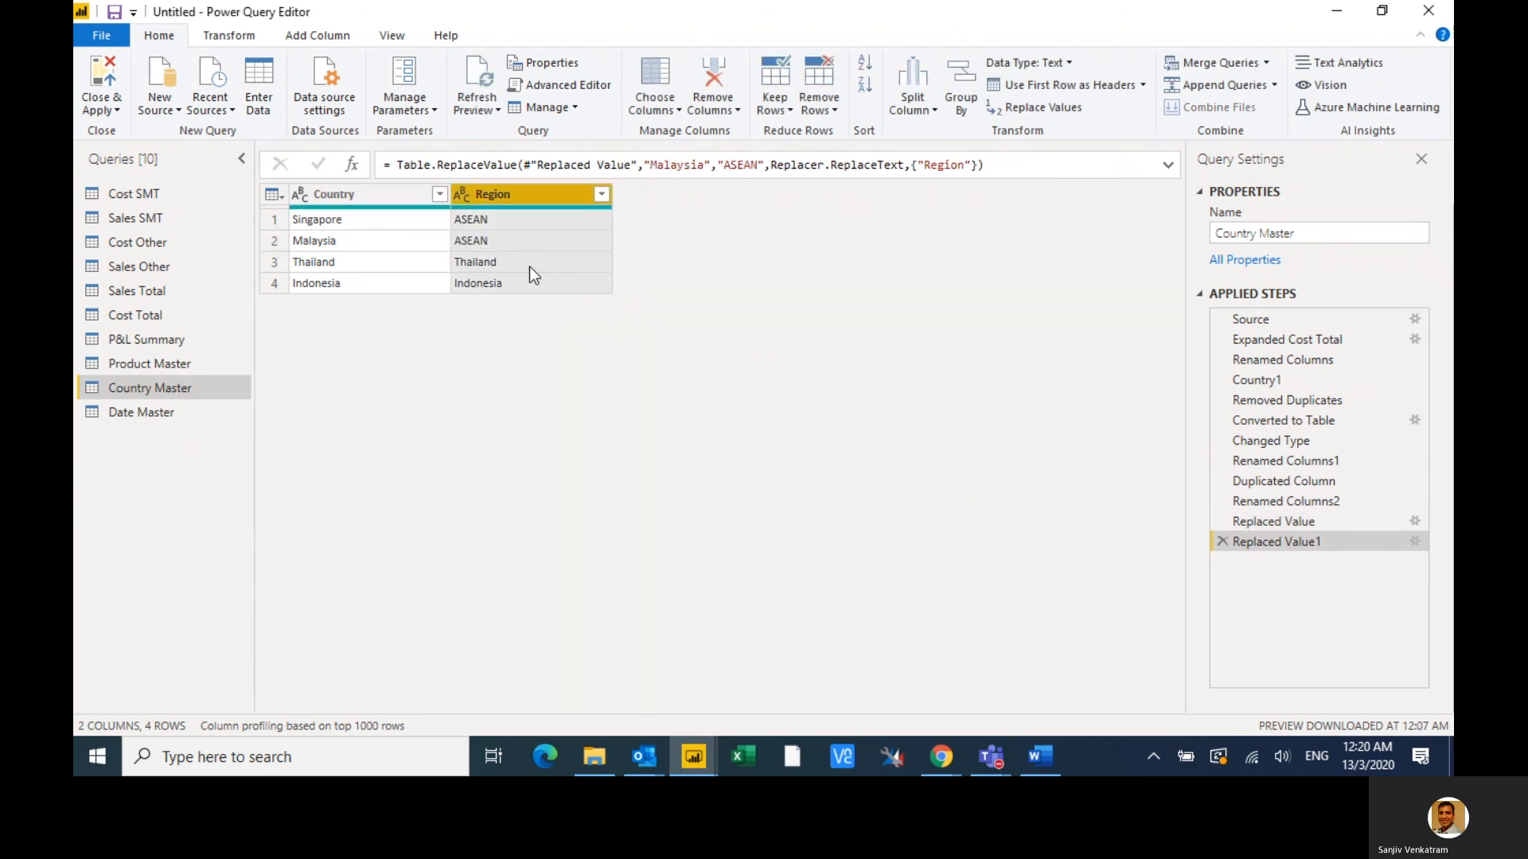
- Replace Thailand and Indonesia with ASEAN in the Region column, and close the query editor with the changes applied
right_click(529, 267)
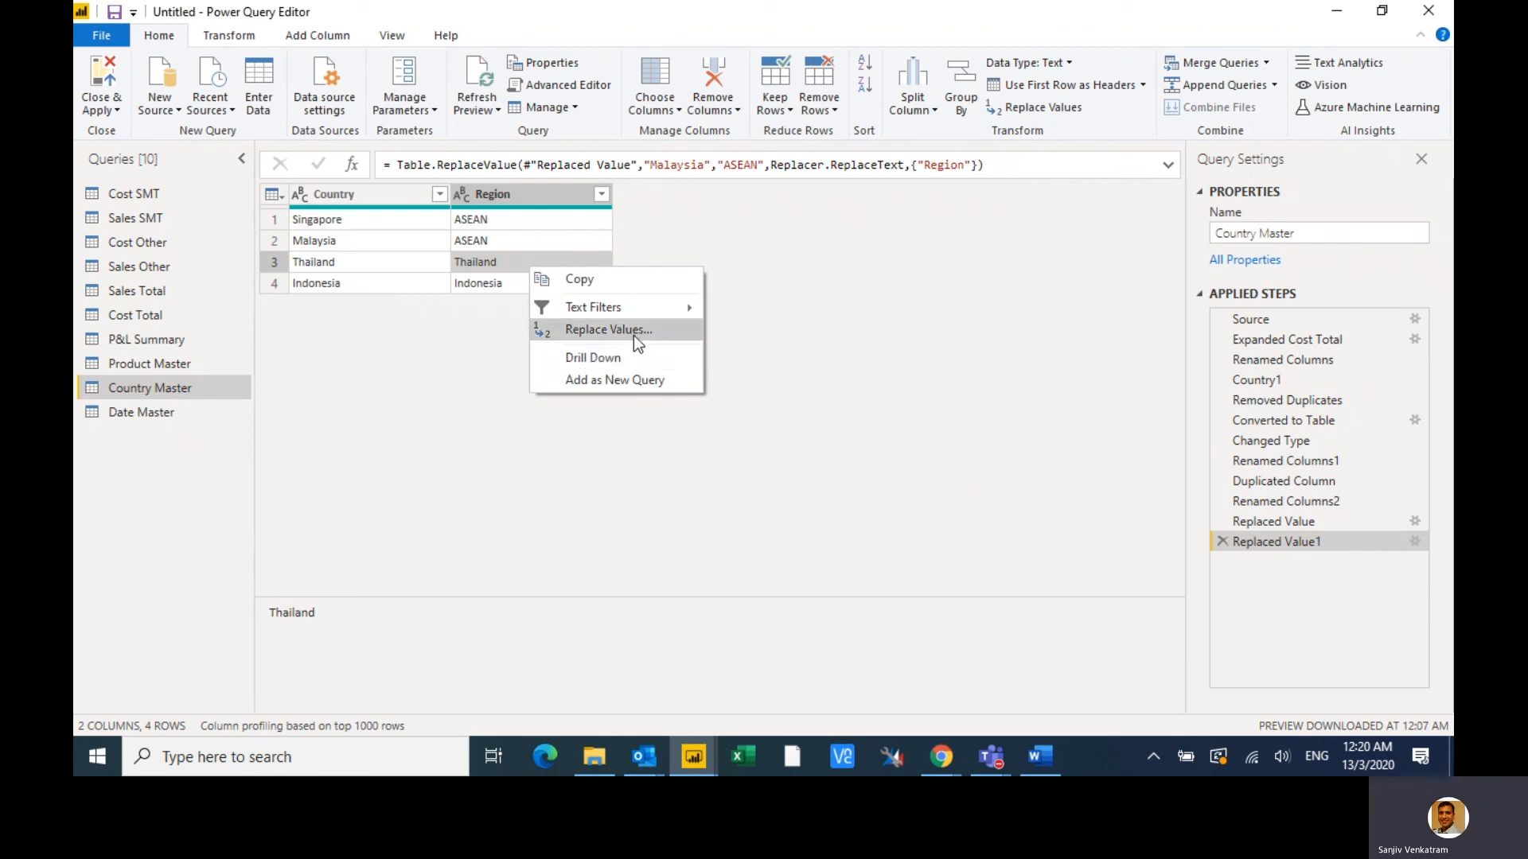
click(633, 336)
text(ASEAN)
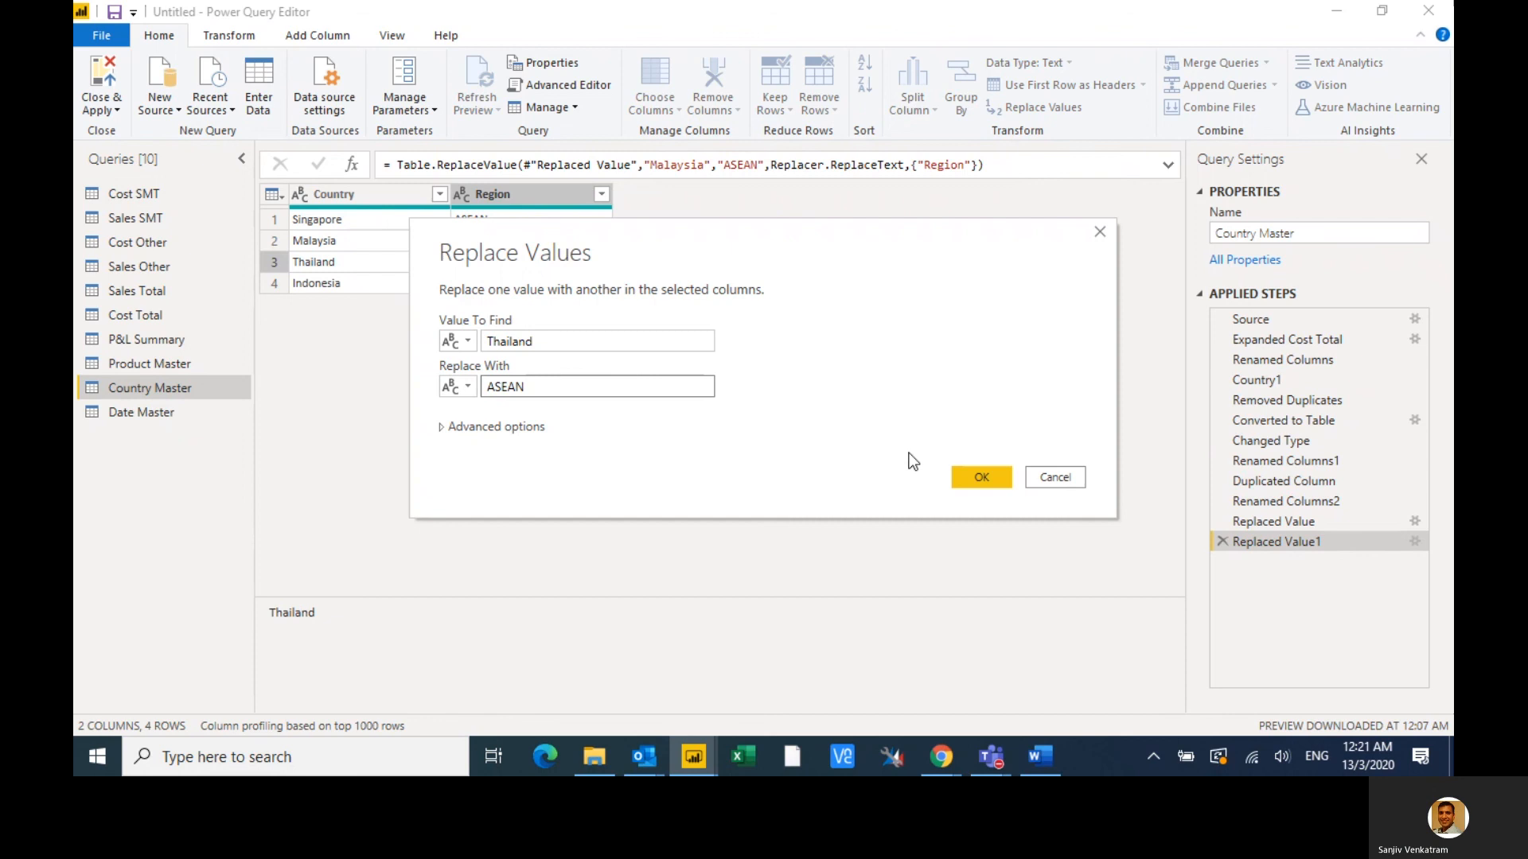
click(984, 486)
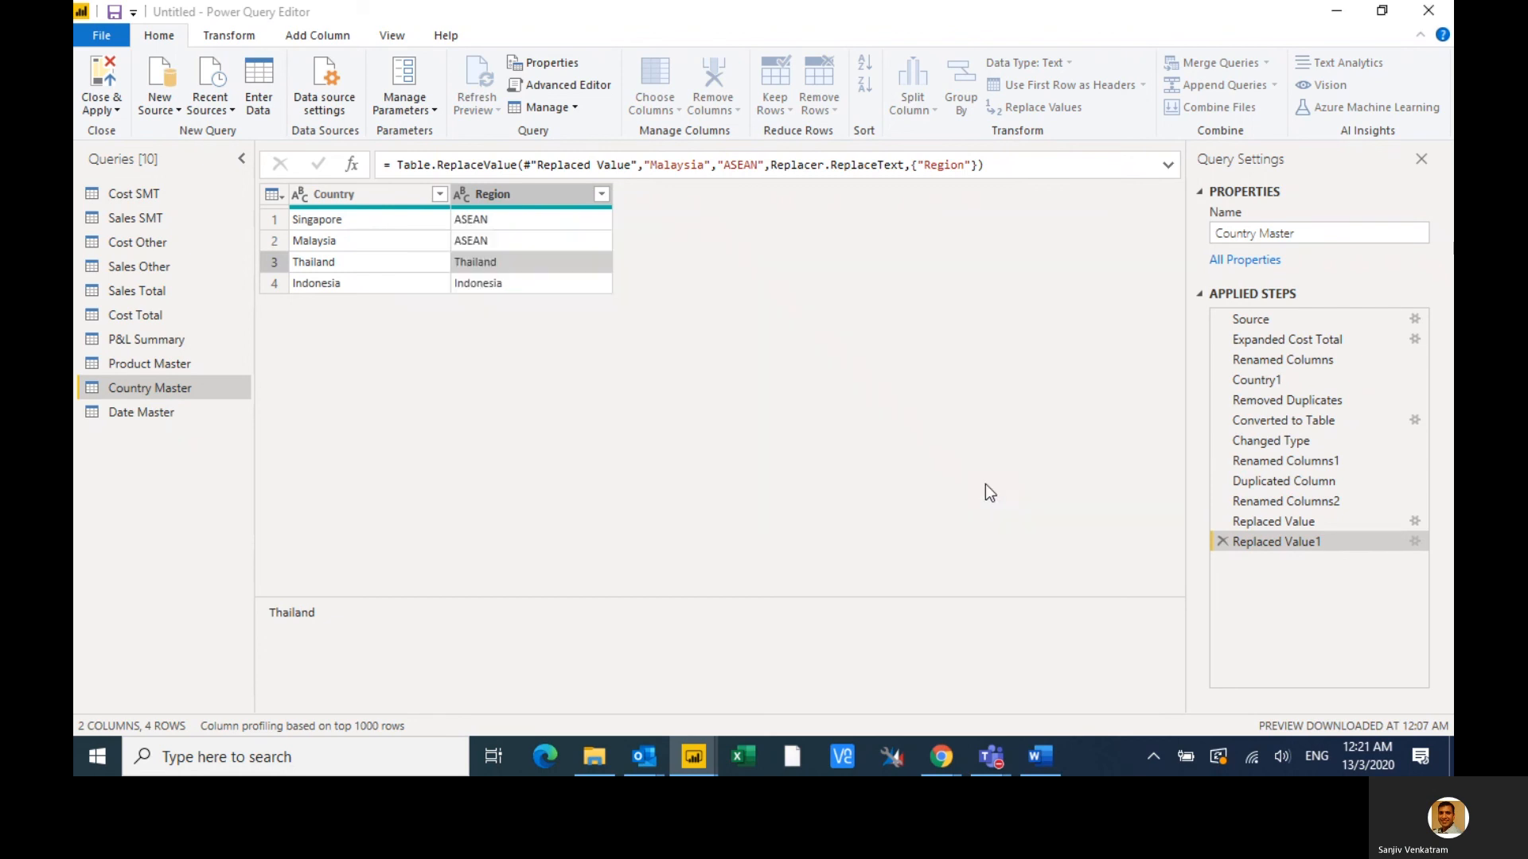
click(502, 284)
right_click(501, 283)
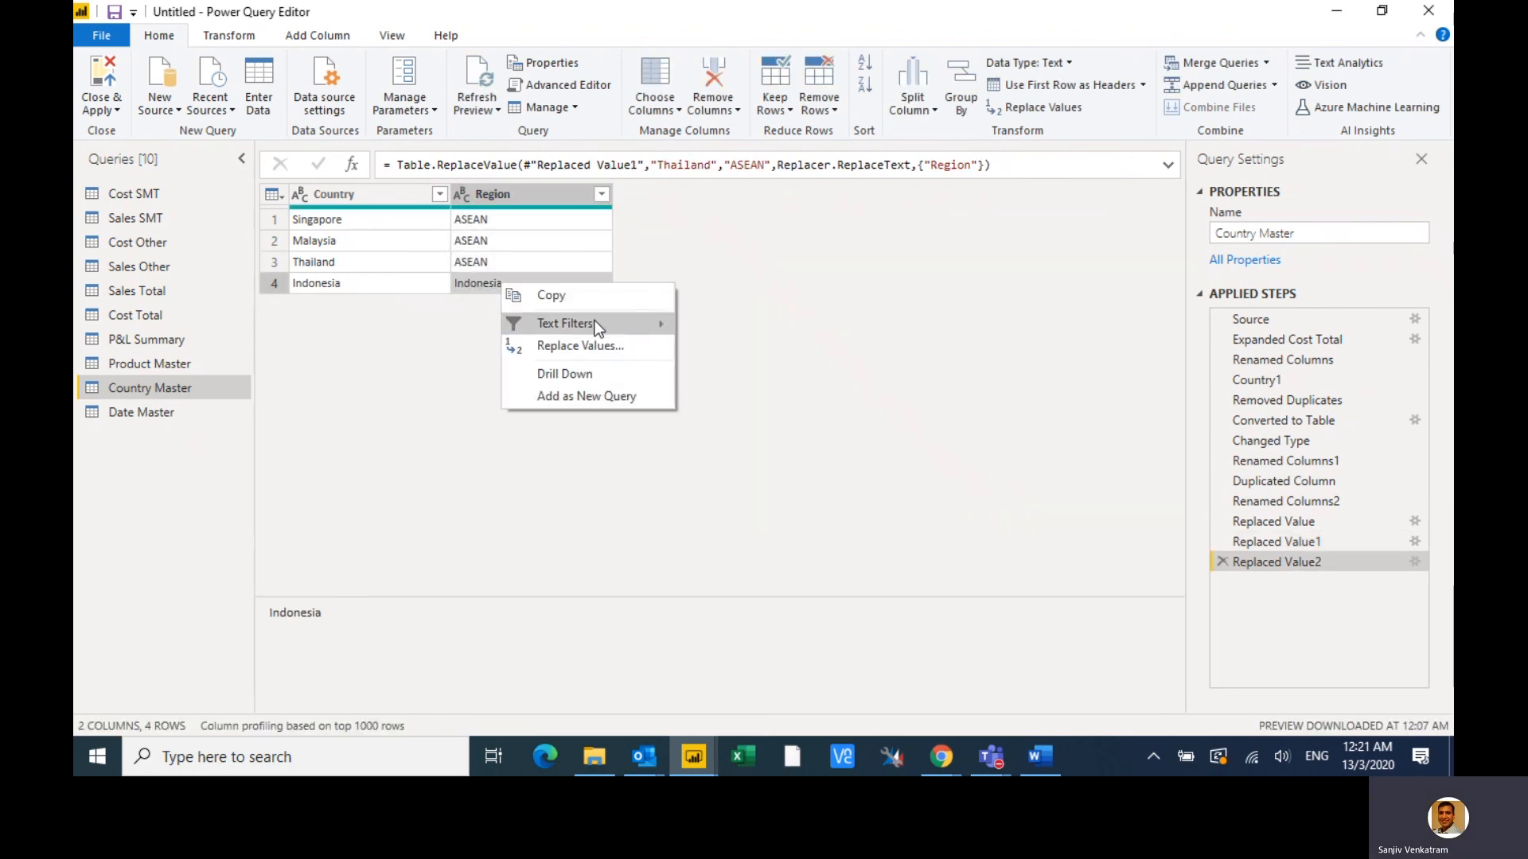
click(581, 345)
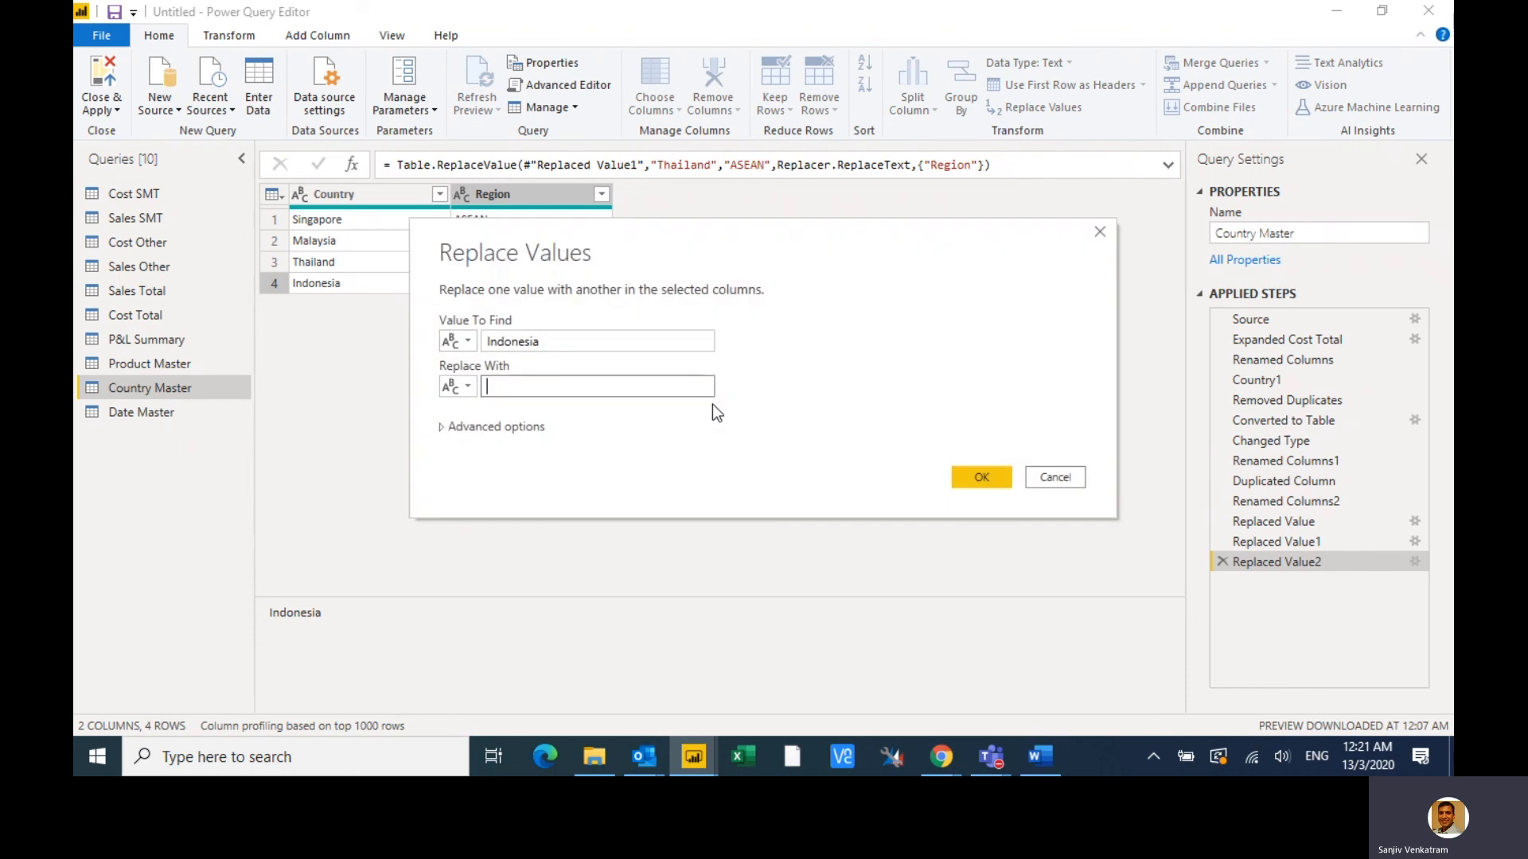
text(ASEAN)
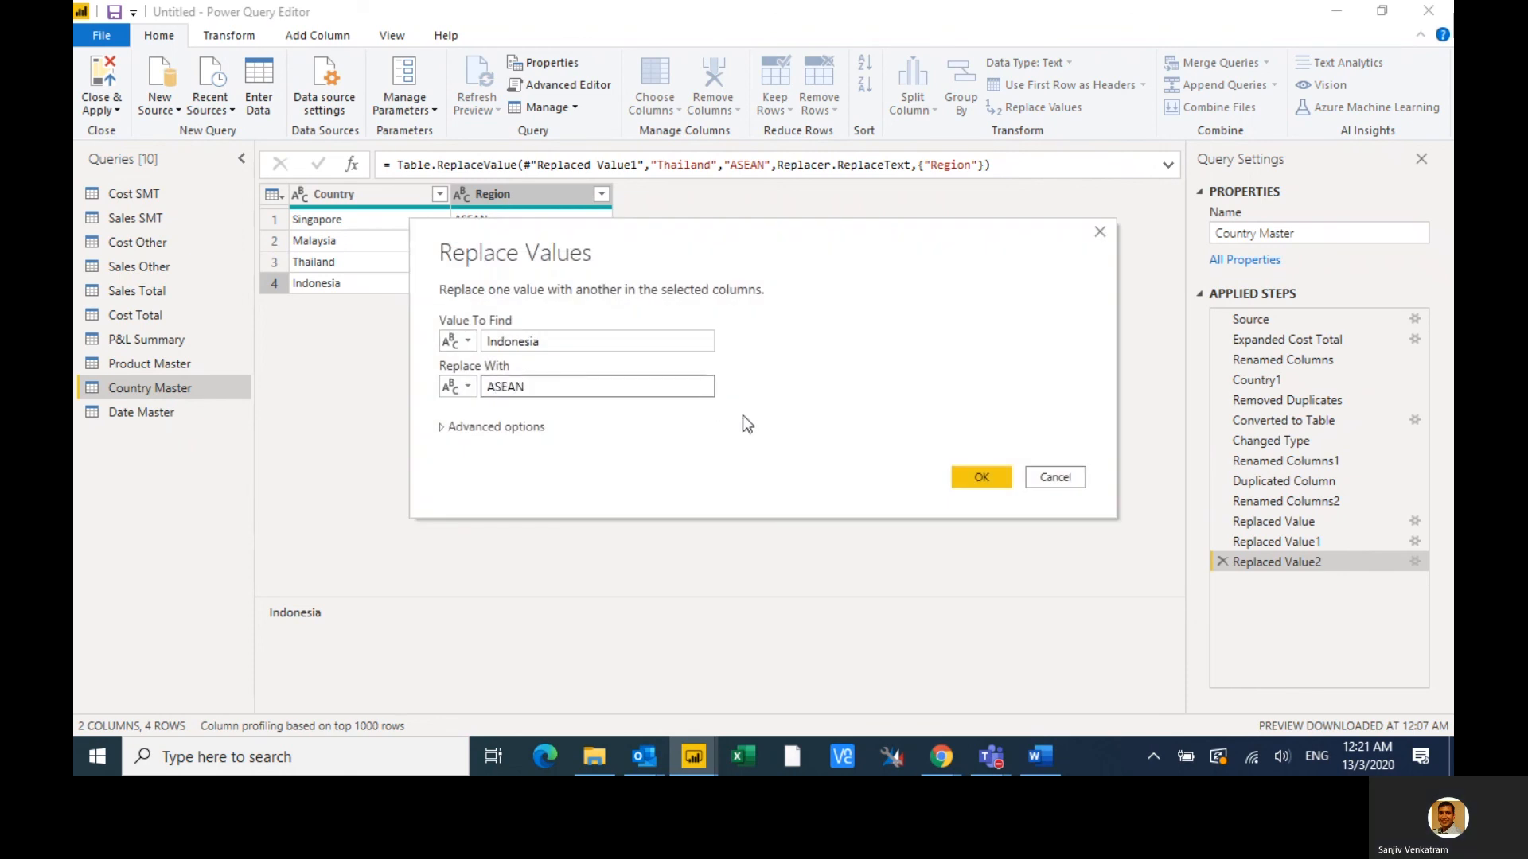
click(972, 476)
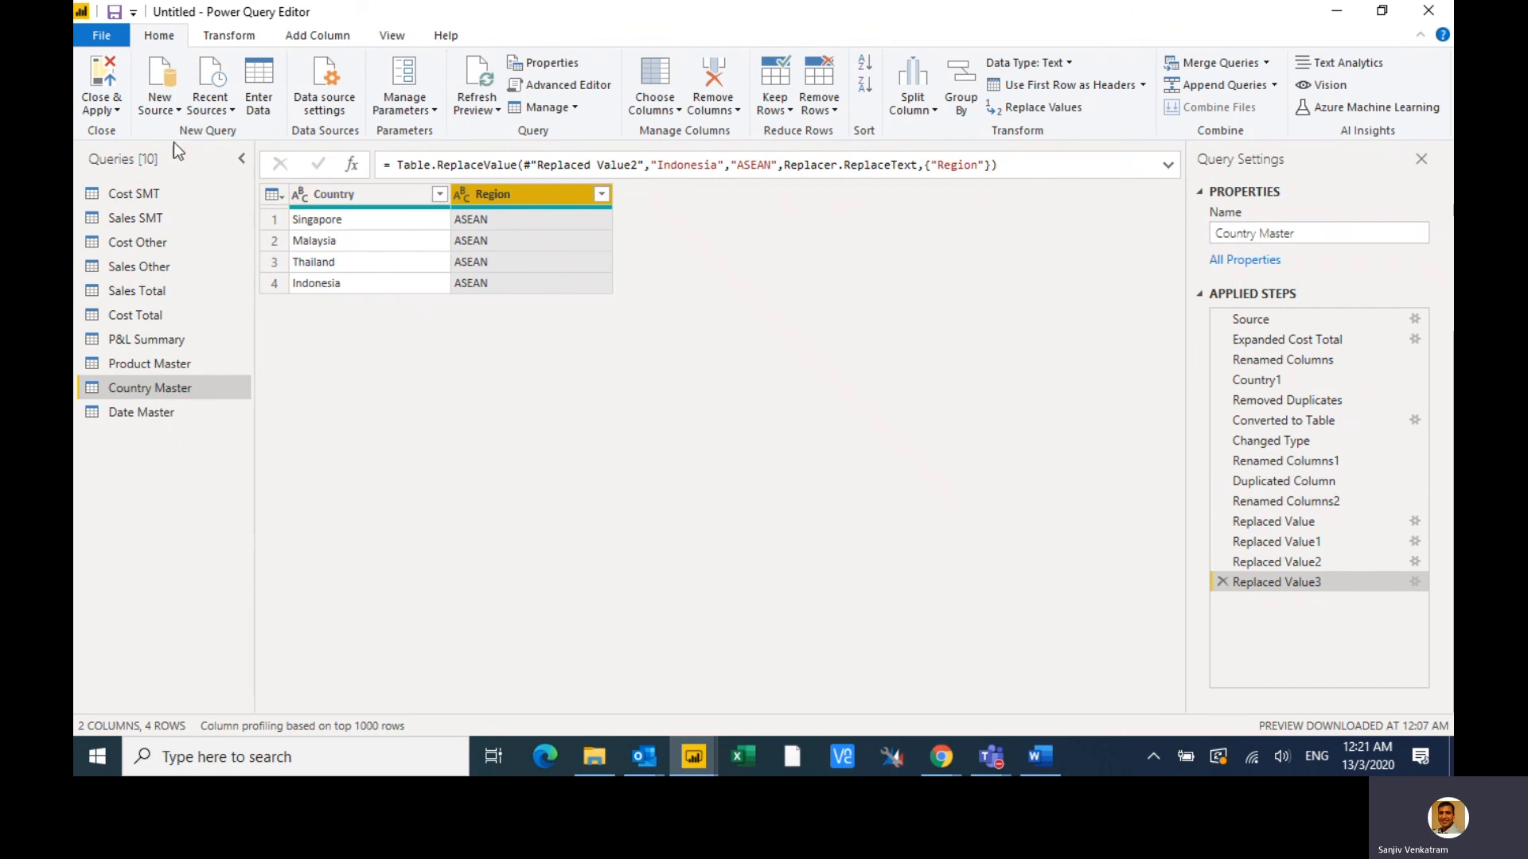
click(106, 113)
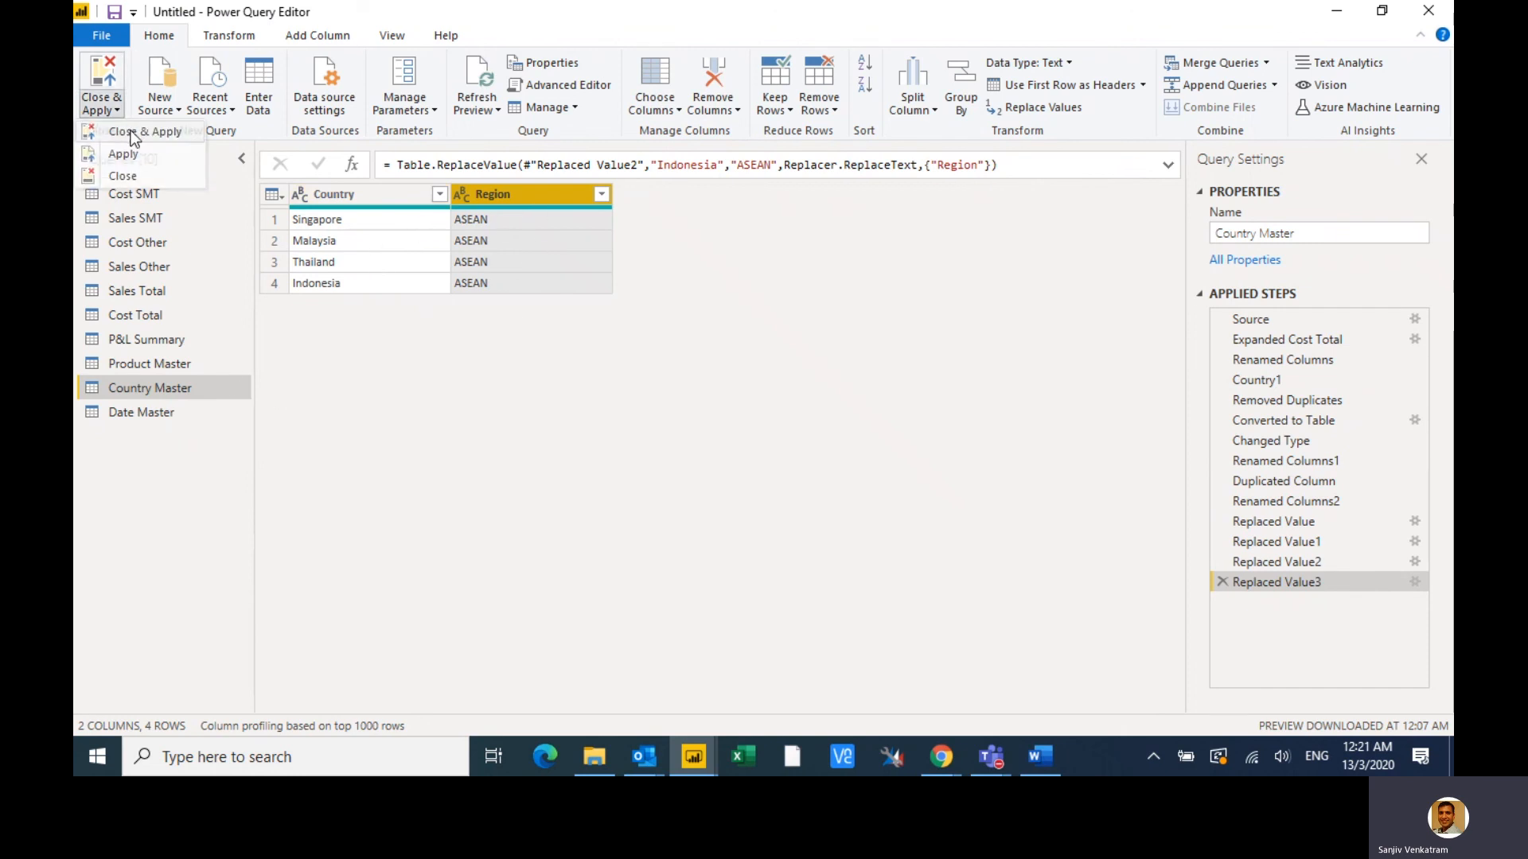
click(133, 133)
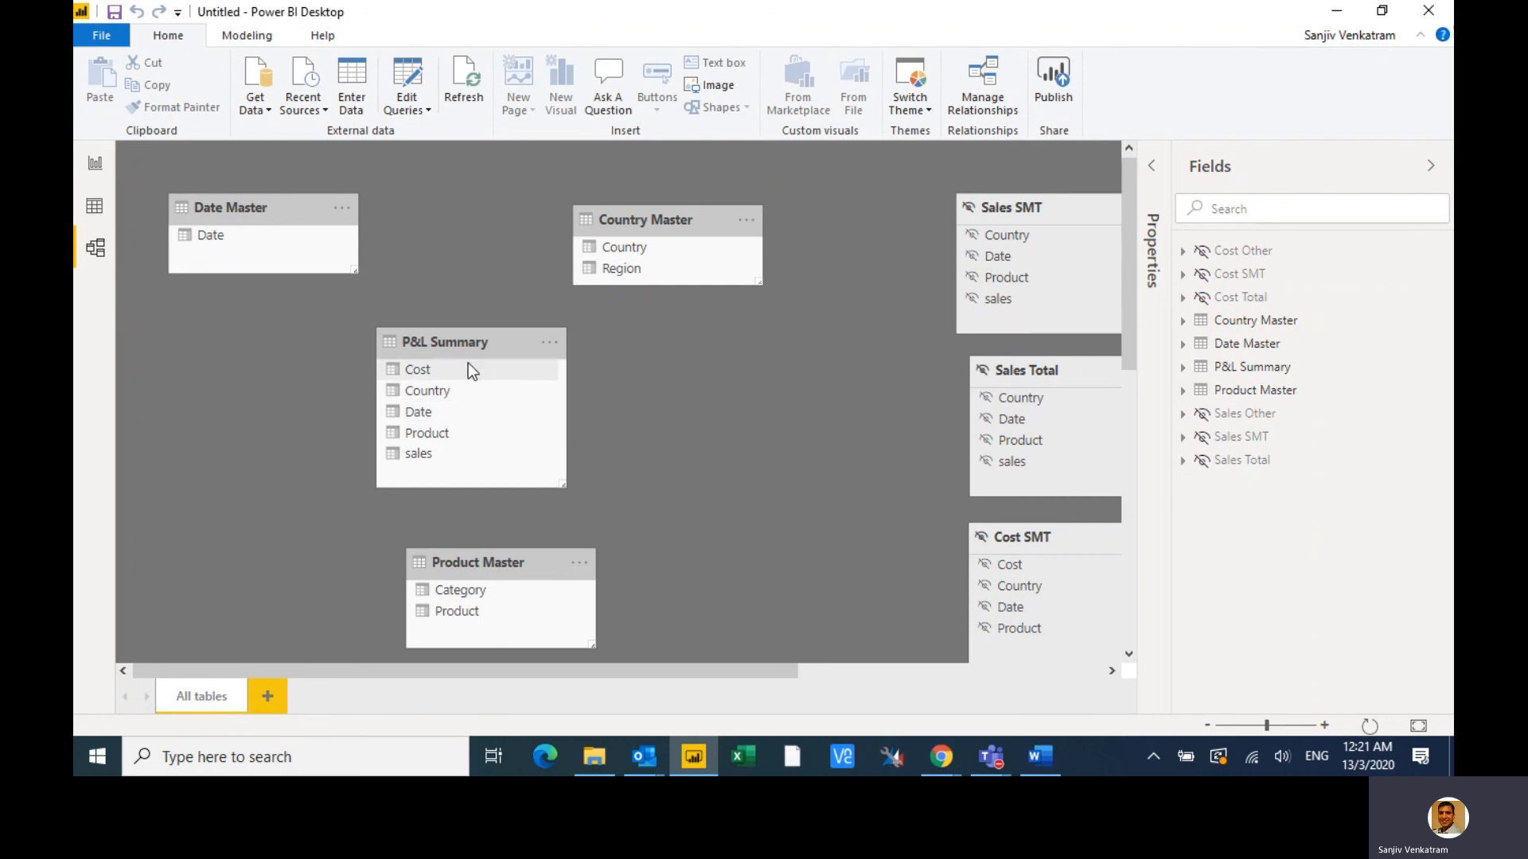
- Relate P&L Summary to Country Master by Country, Product Master by Product and Date Master by Date, and shift Country Master further right
drag(457, 389, 635, 245)
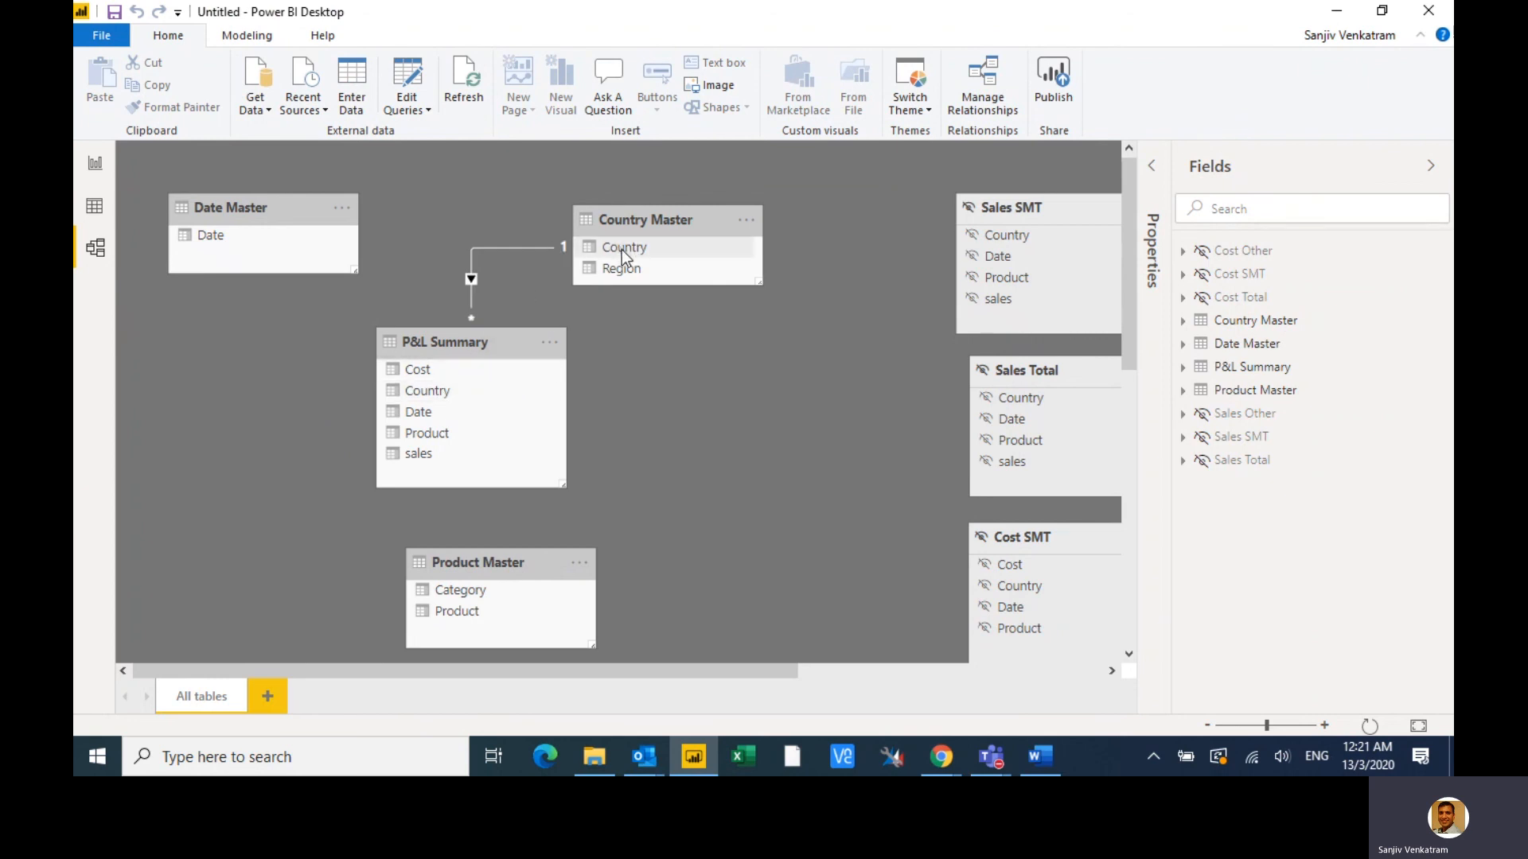
drag(419, 440, 468, 618)
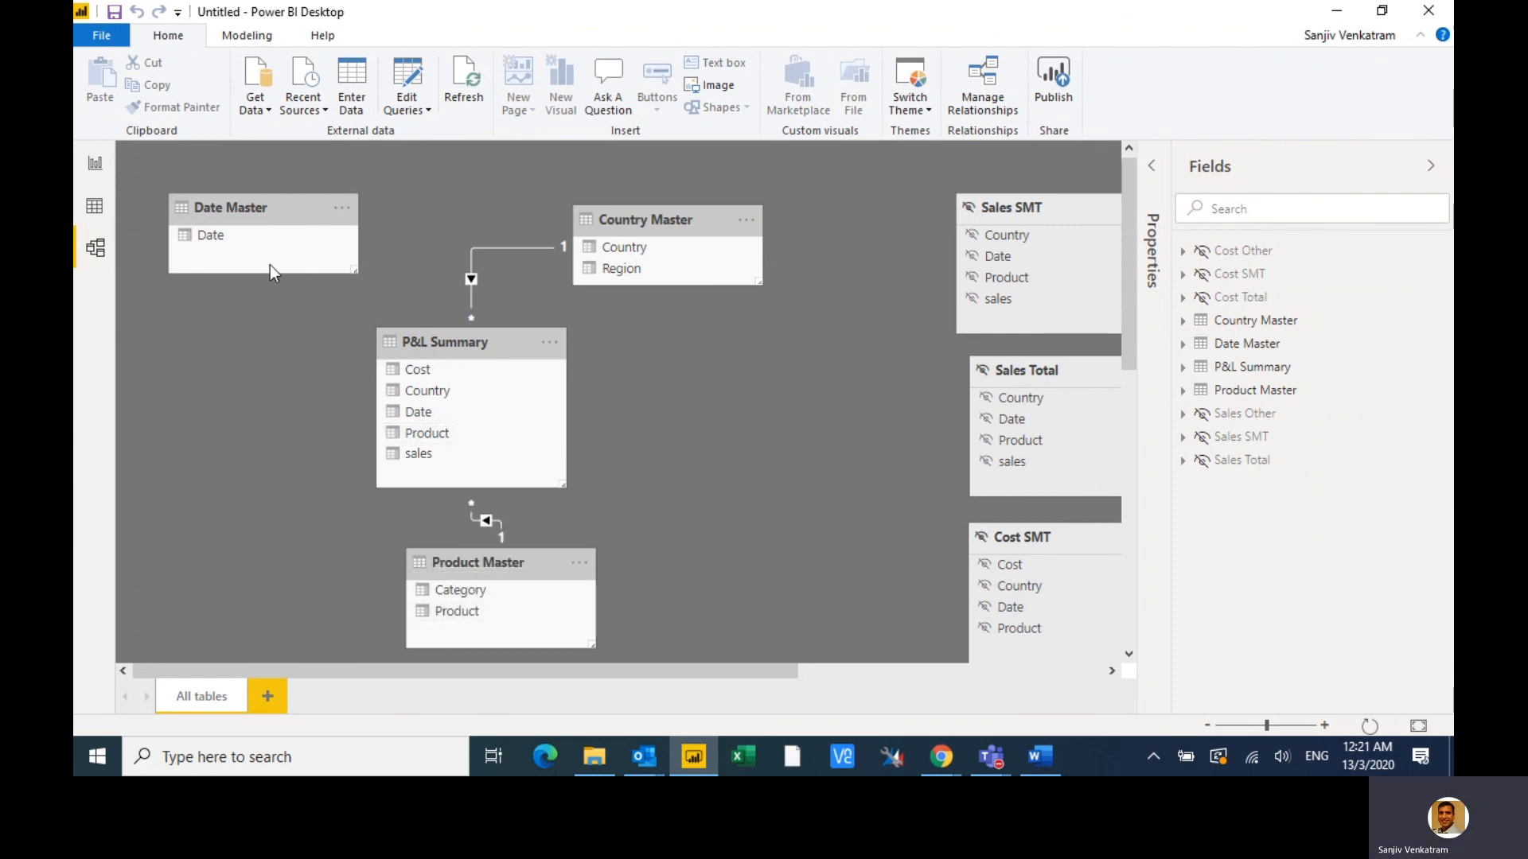
drag(421, 414, 207, 225)
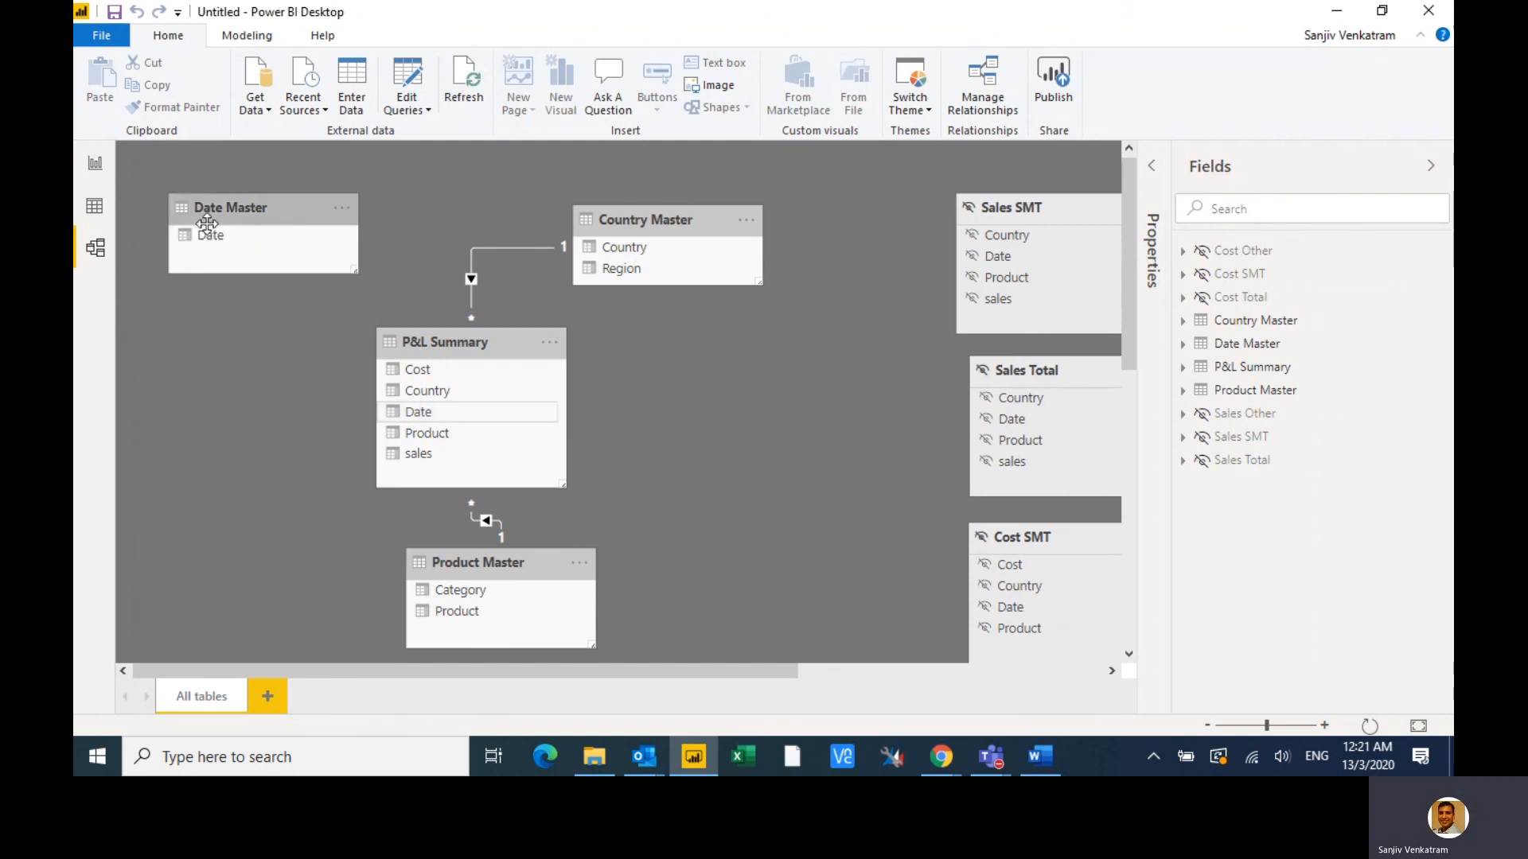
click(452, 247)
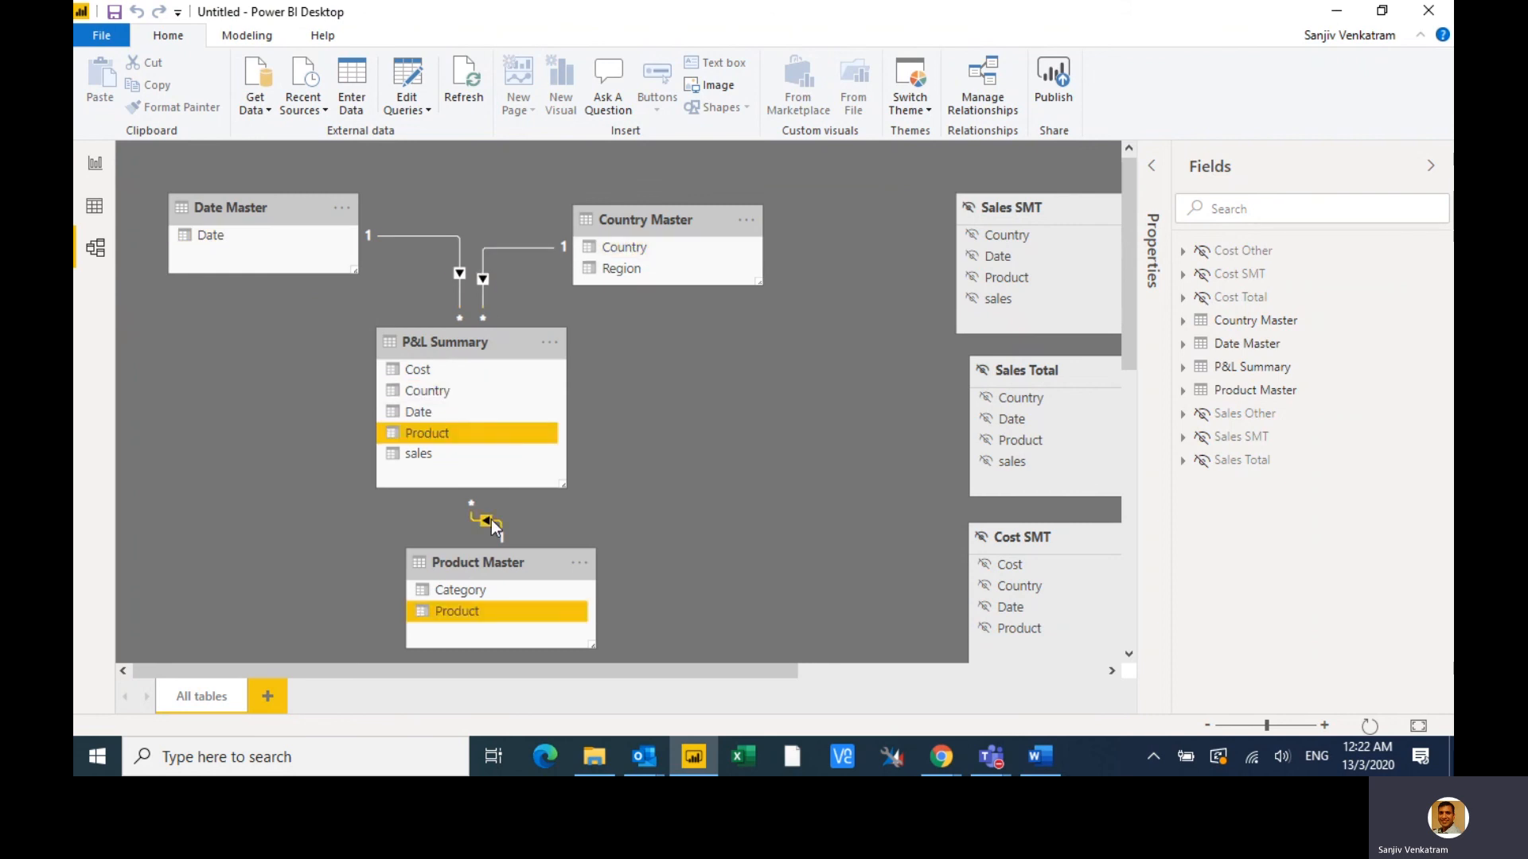
drag(641, 220, 736, 186)
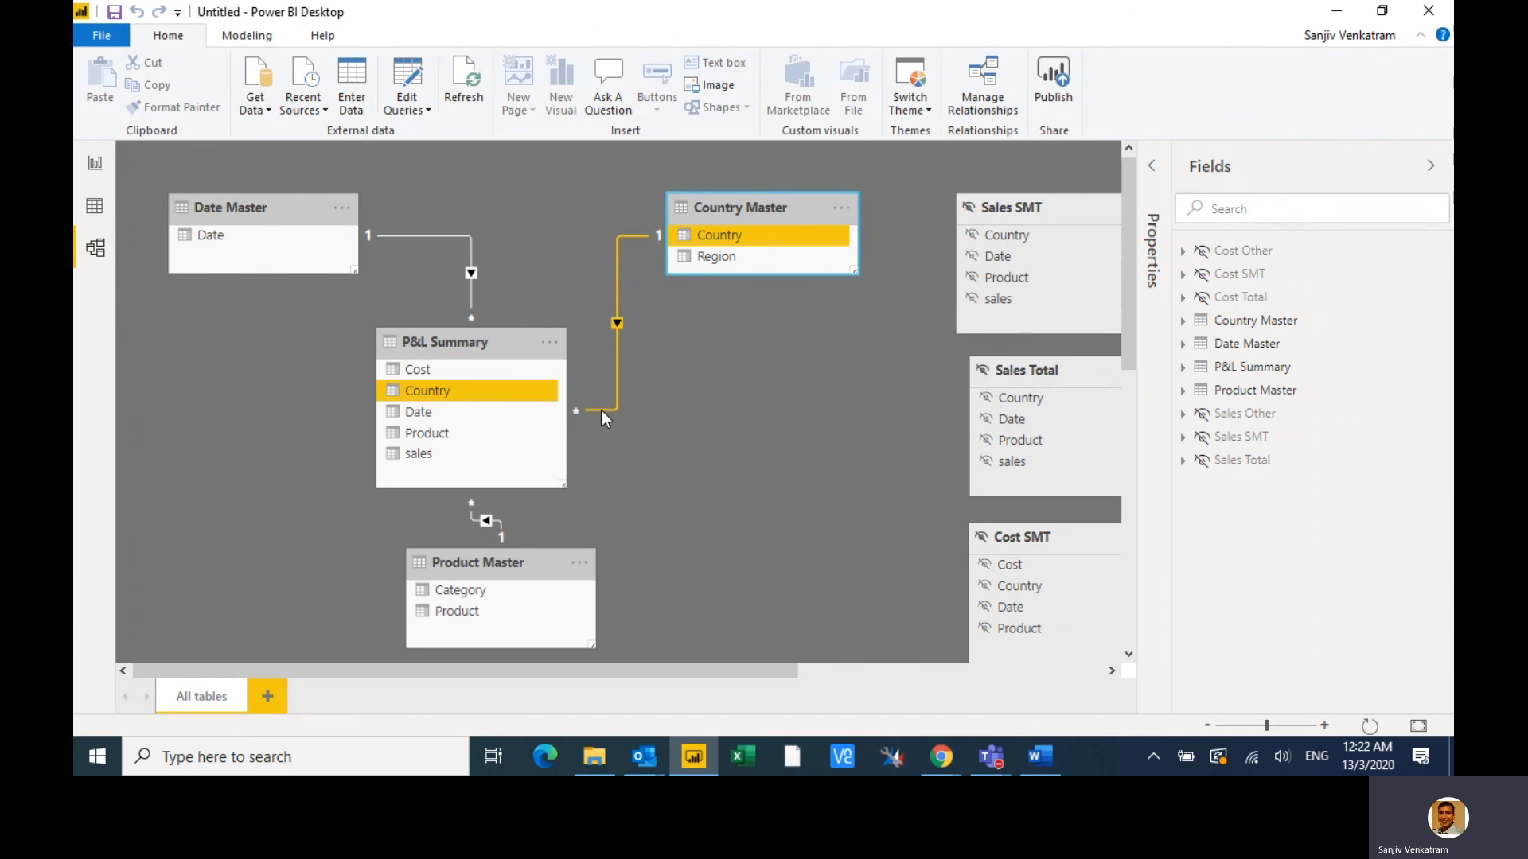
- Review the cardinality and cross filter settings of the relationship between P&L Summary and Country Master
right_click(615, 293)
click(659, 331)
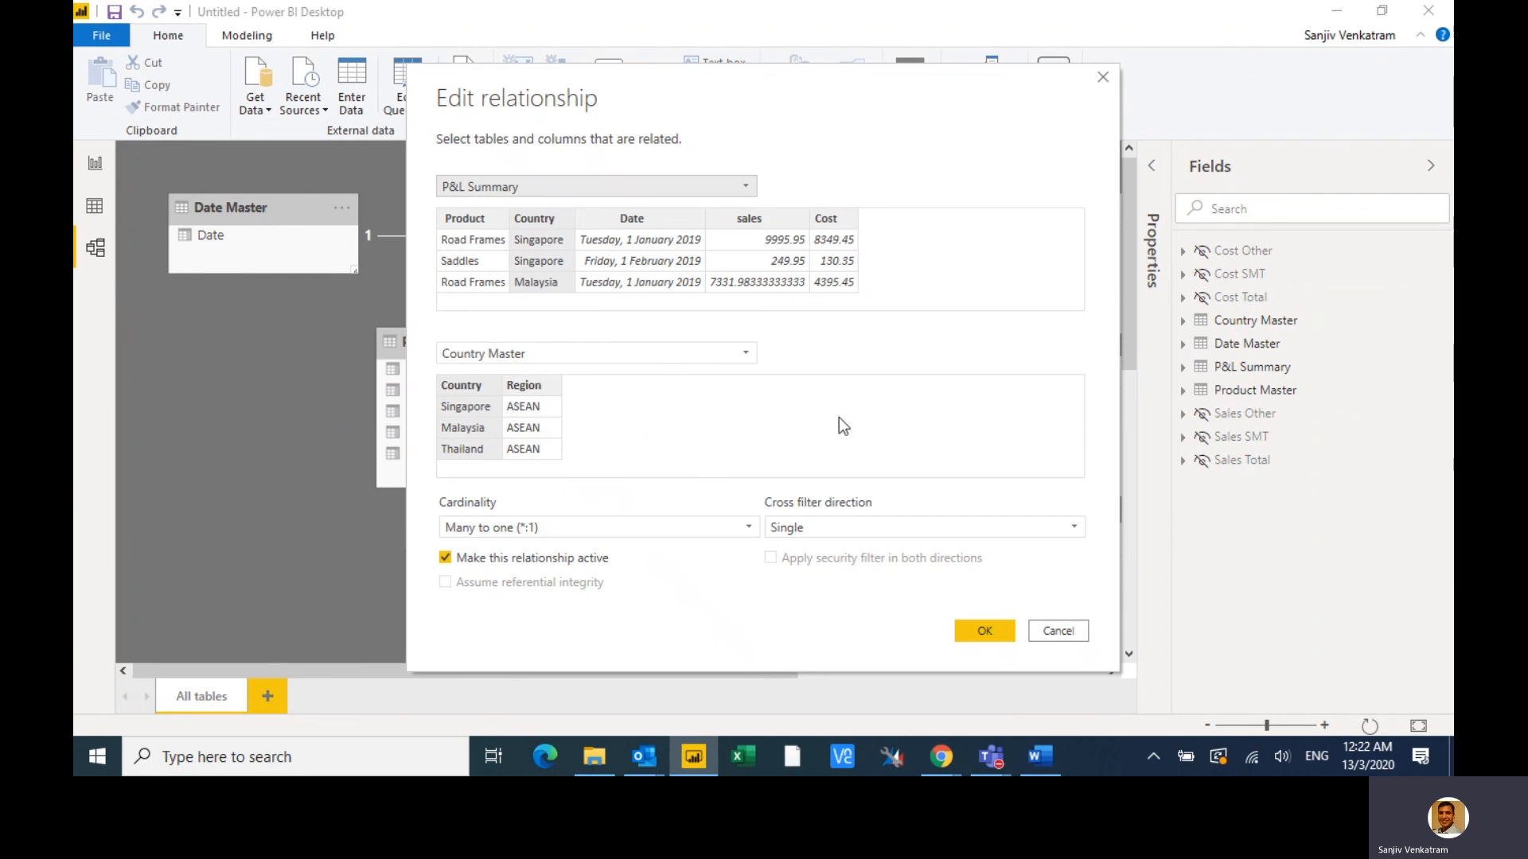
click(1102, 78)
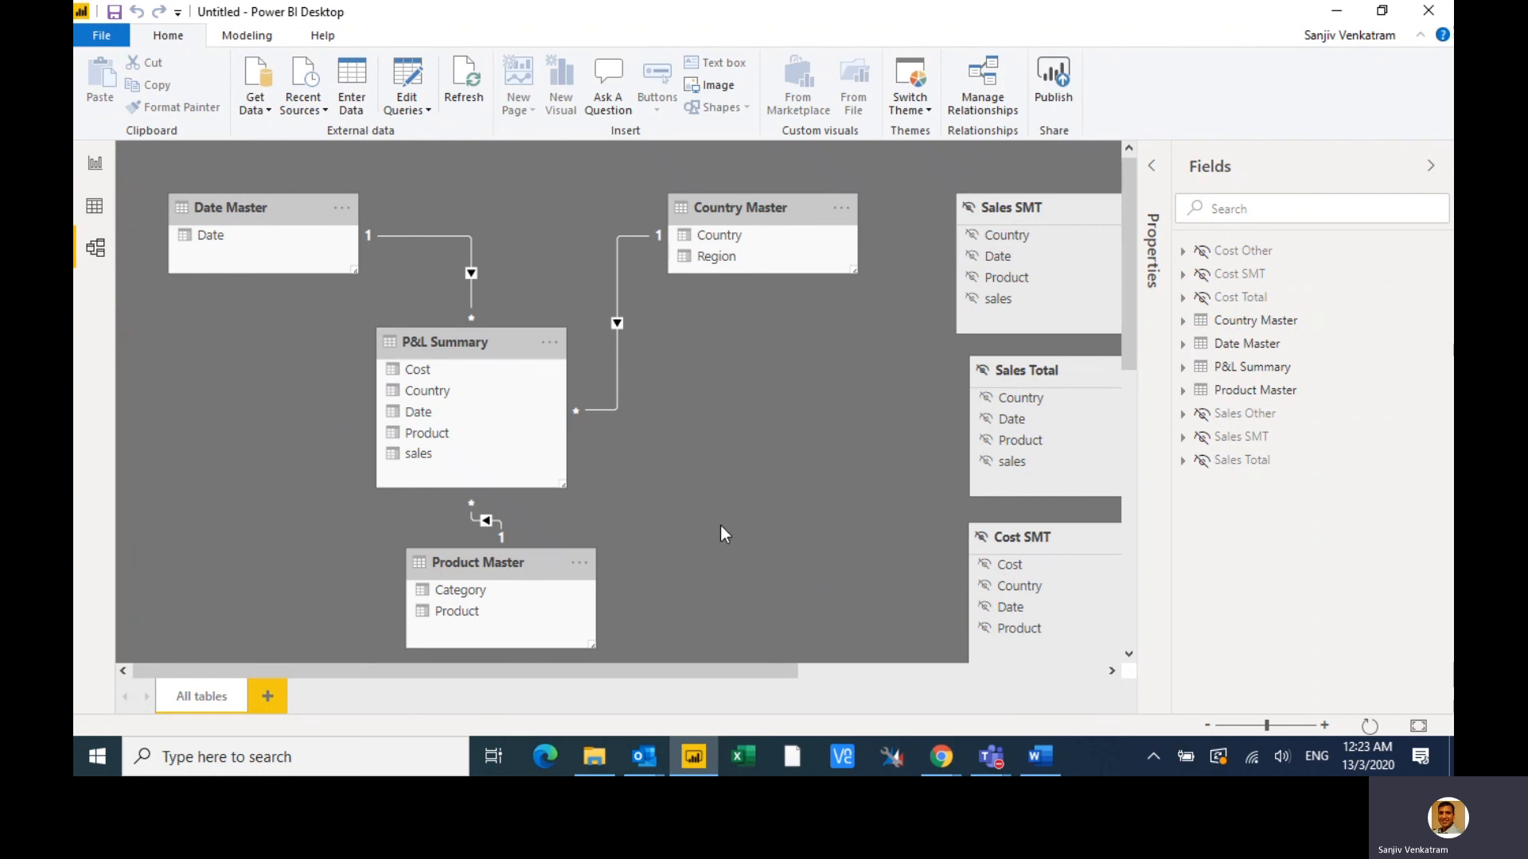
- Switch to the blank report page and stop presenting the screen
click(96, 164)
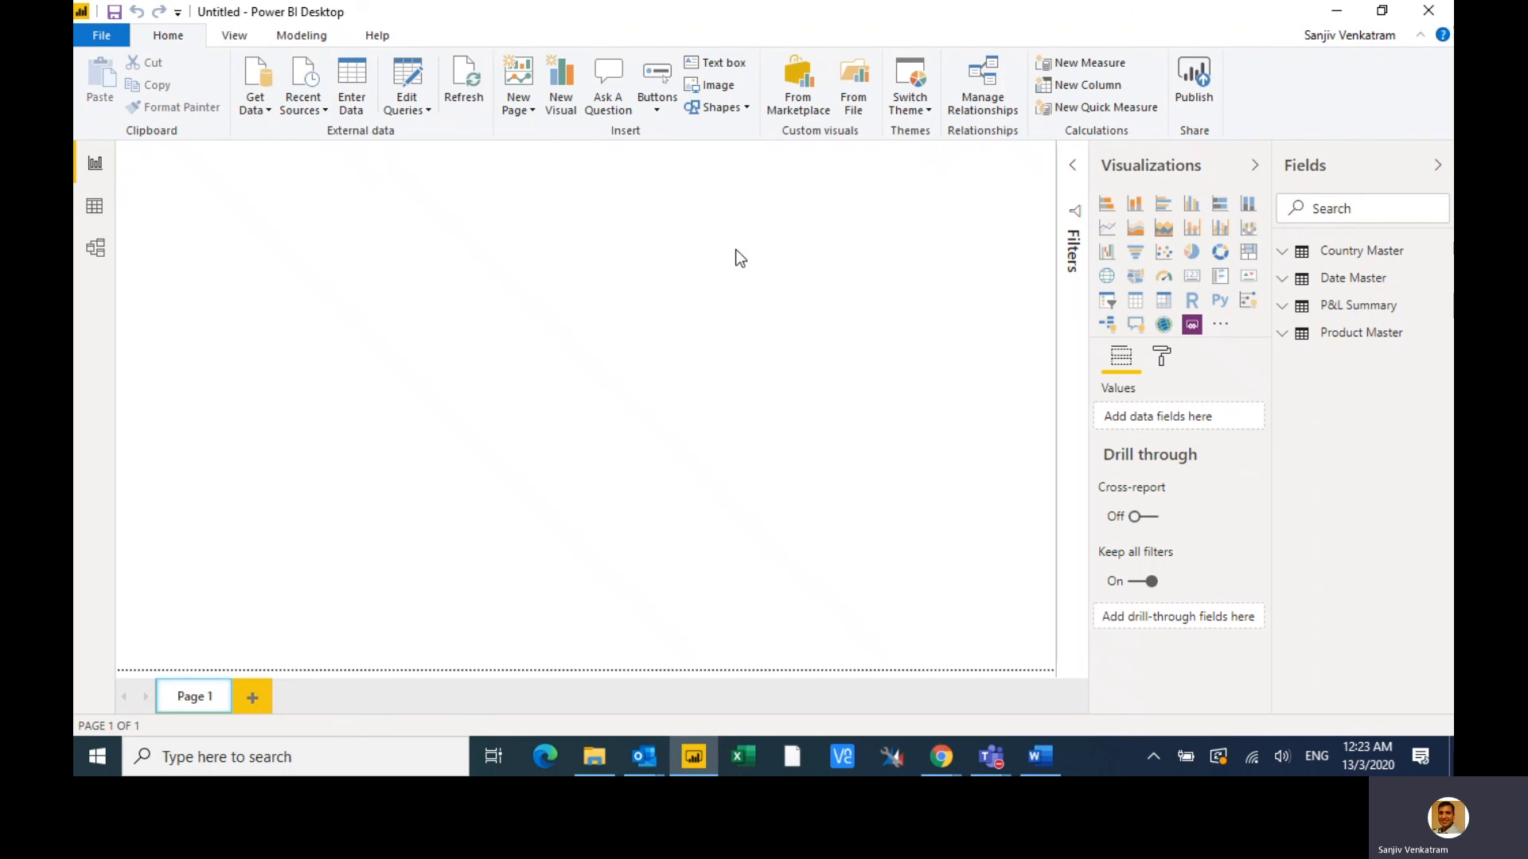
mouse_move(725, 4)
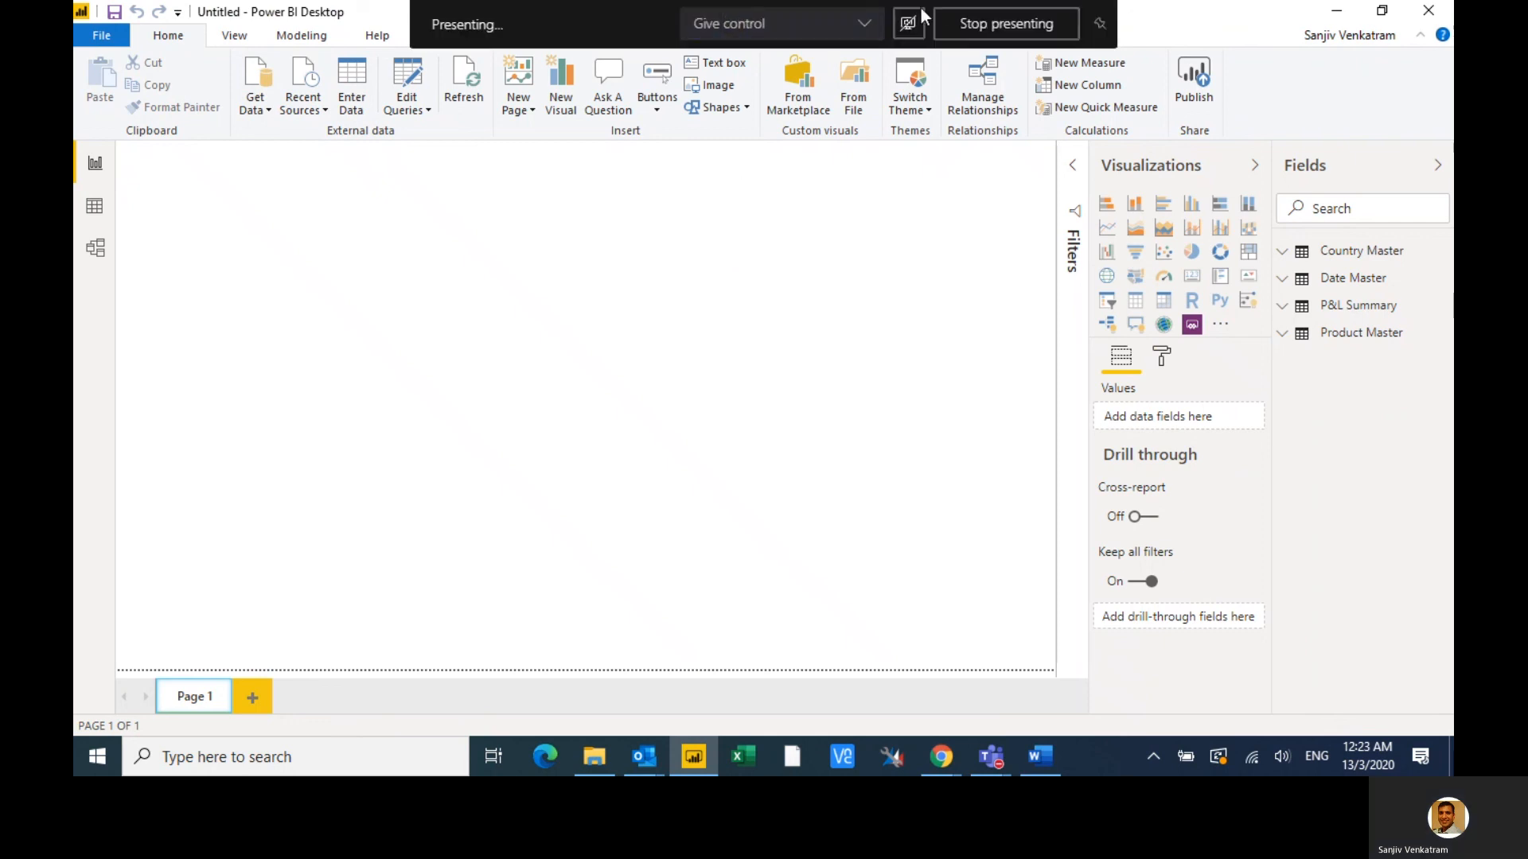
click(979, 26)
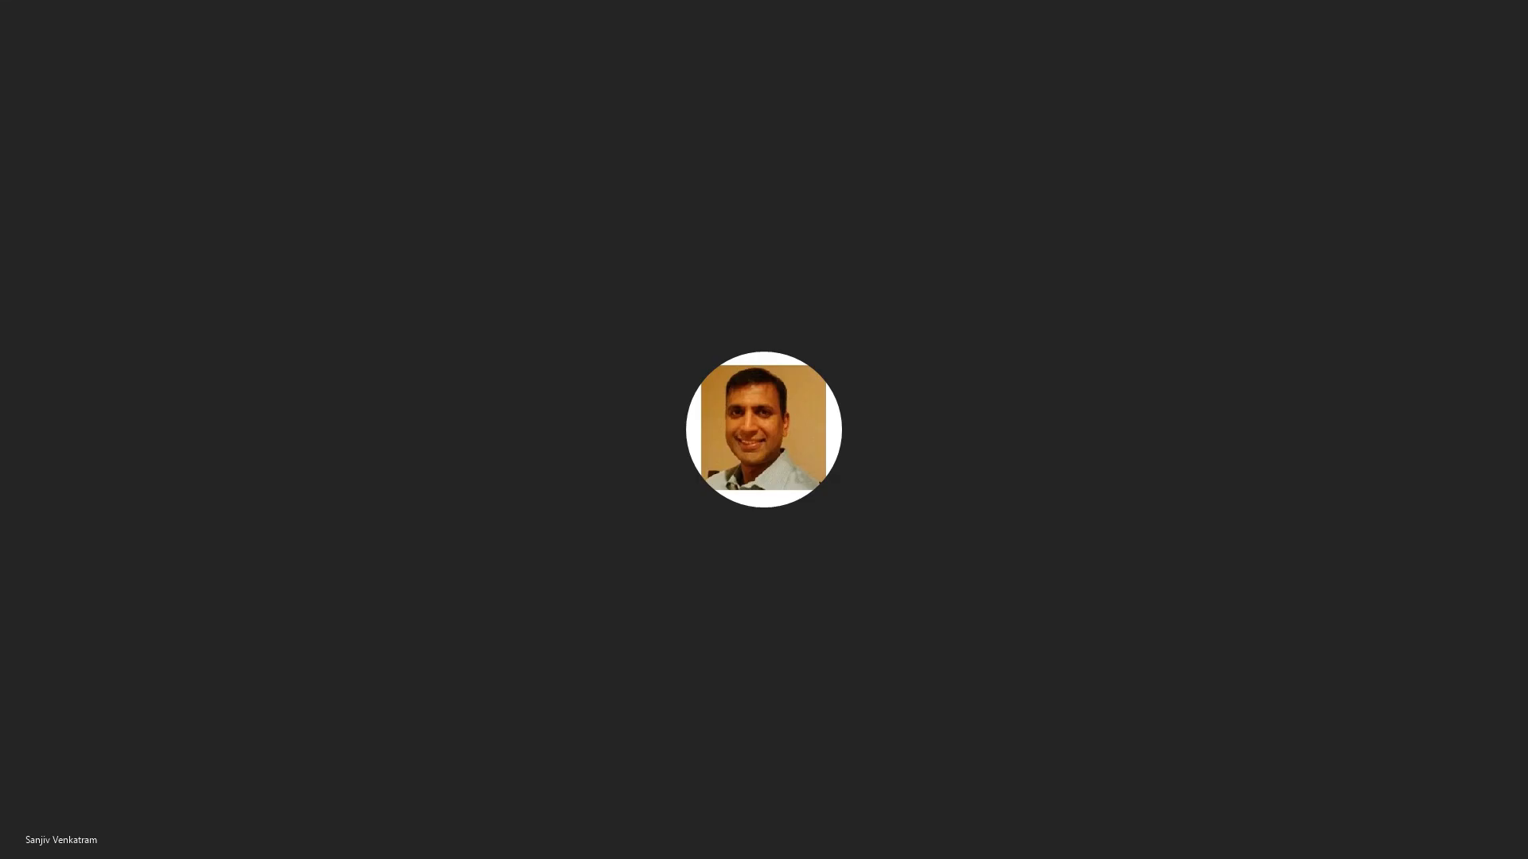